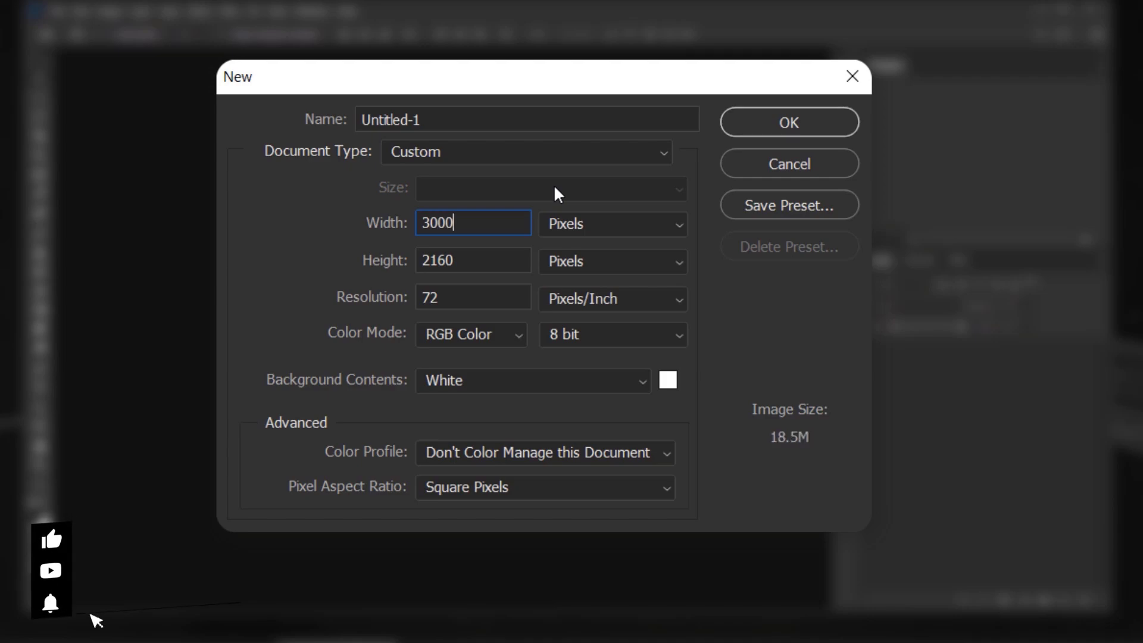
# Step: Create a new RGB document 2500 pixels wide and 2500 pixels high at 72 pixels/inch with a white background
pyautogui.hotkey('ctrl', 'a')
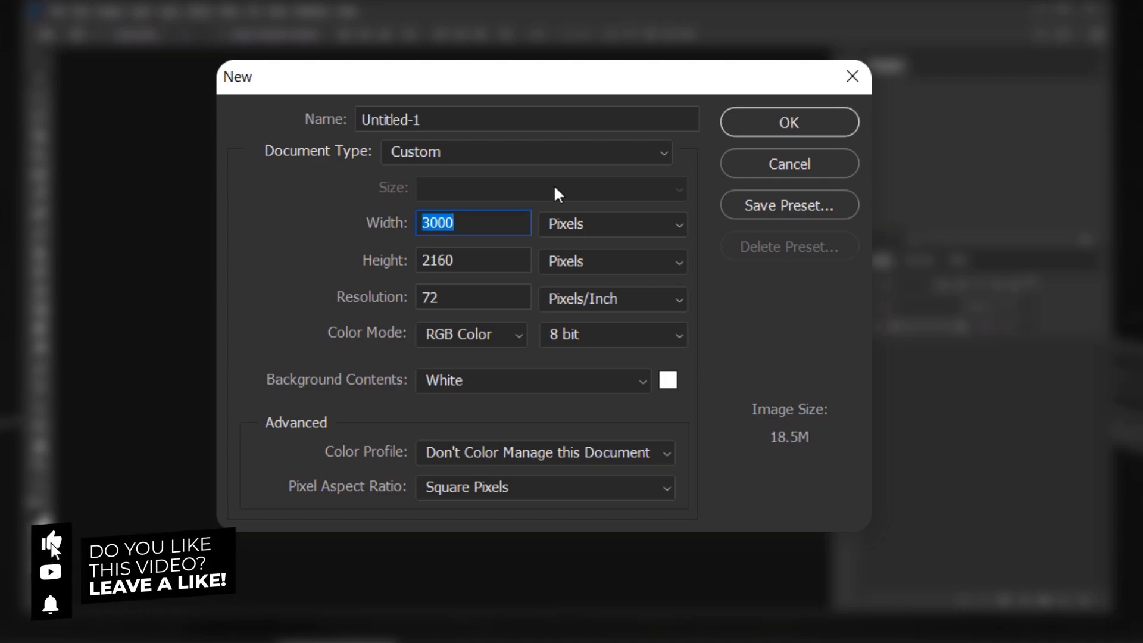
pyautogui.write('255')
pyautogui.press('BackSpace')
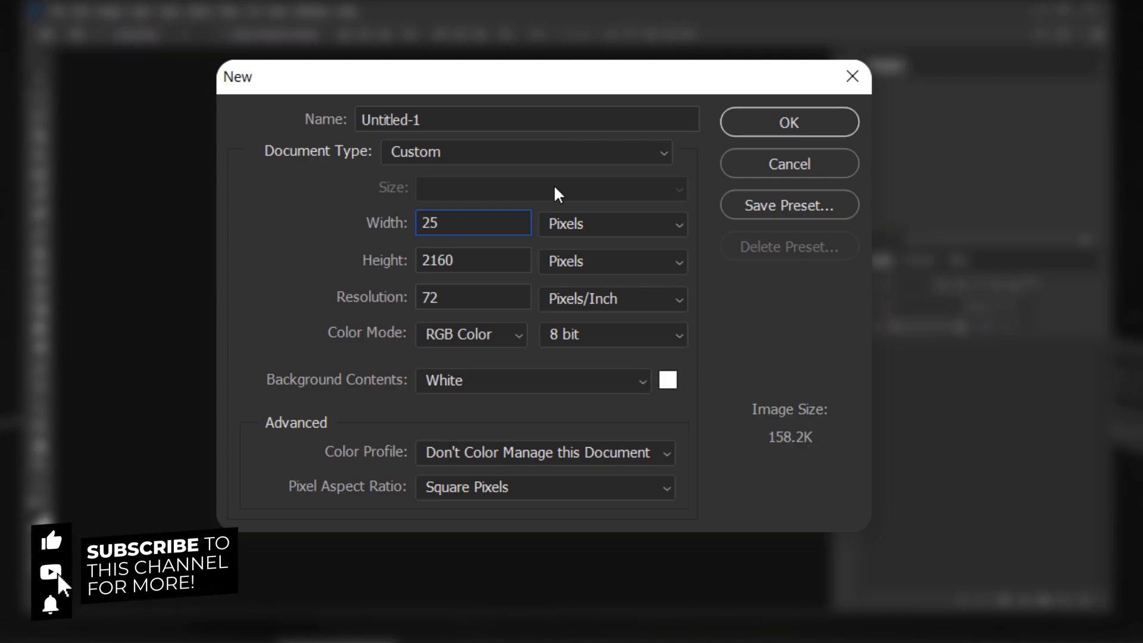
pyautogui.write('000')
pyautogui.press('BackSpace')
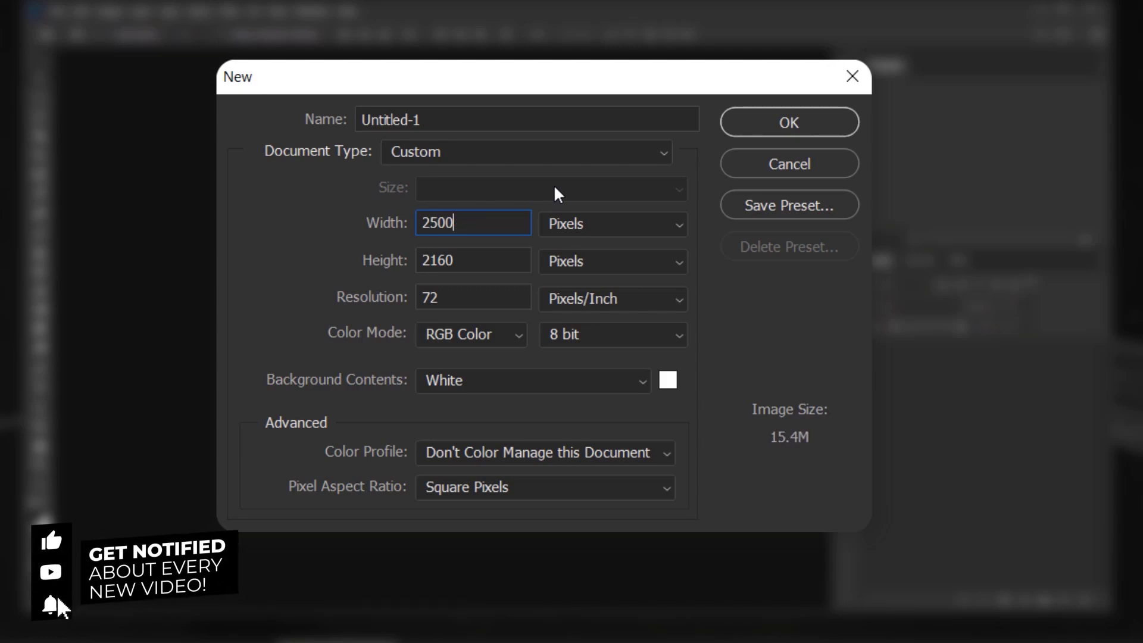
pyautogui.press('Tab')
pyautogui.write('2500')
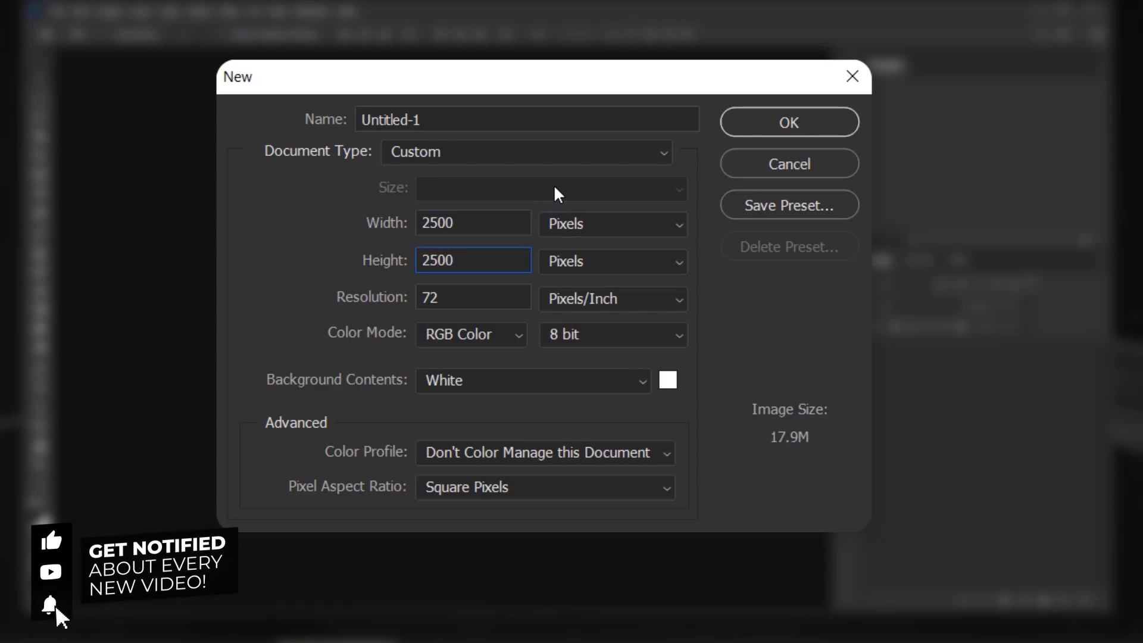
pyautogui.press('Tab')
pyautogui.click(457, 299)
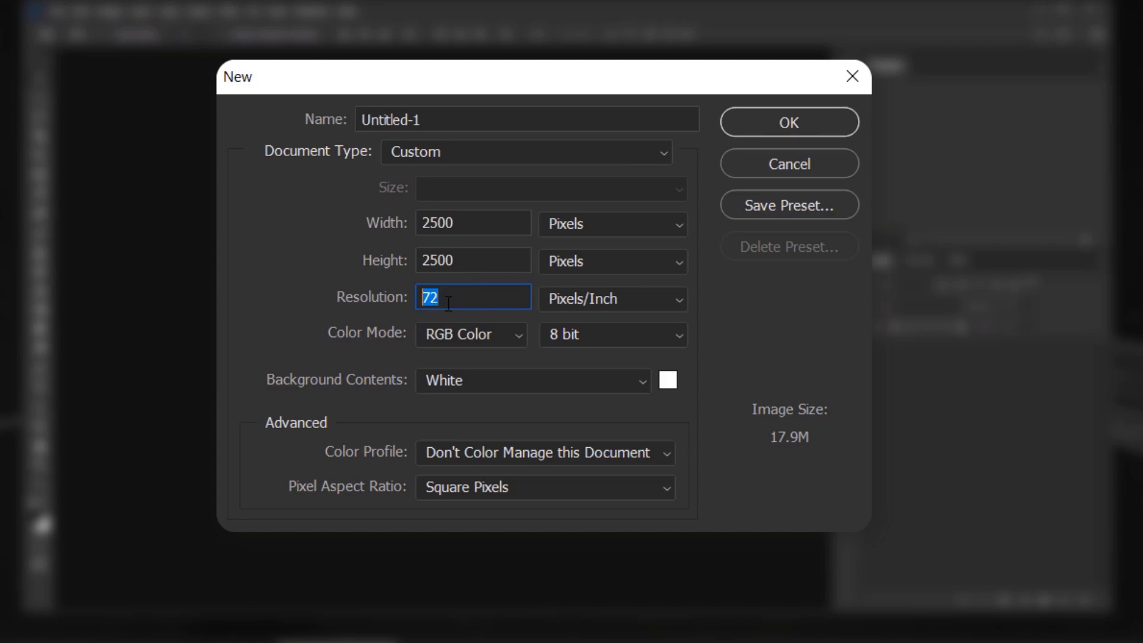
pyautogui.click(792, 125)
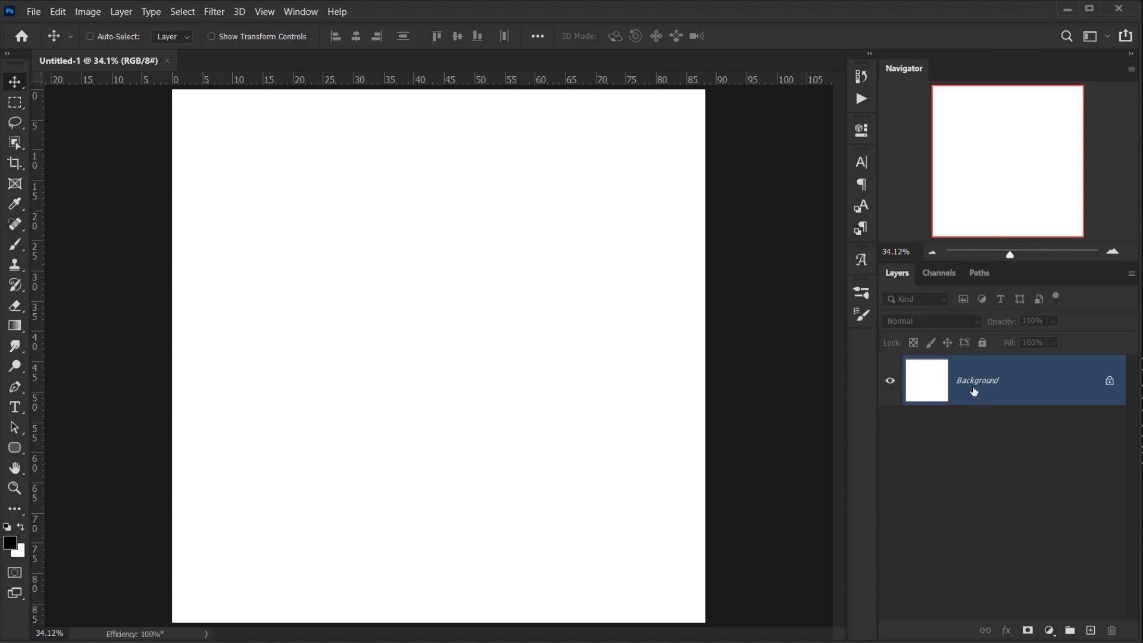
# Step: Add a Solid Color fill layer with the near-black colour #0c0c0c
pyautogui.click(1049, 630)
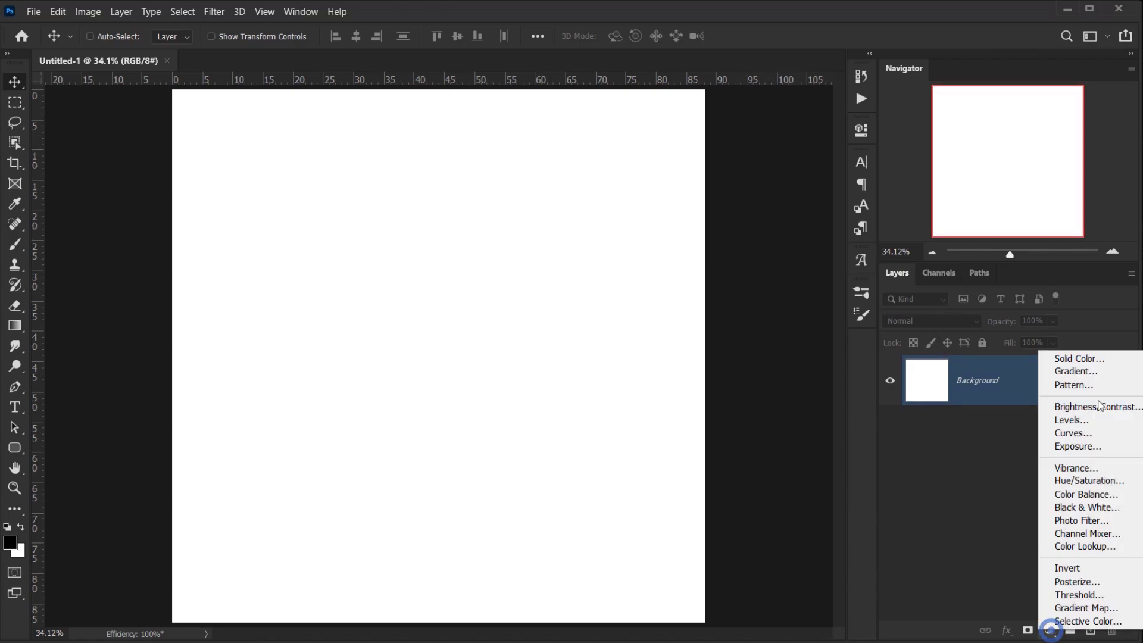
pyautogui.click(1065, 360)
pyautogui.write('0c0c0c')
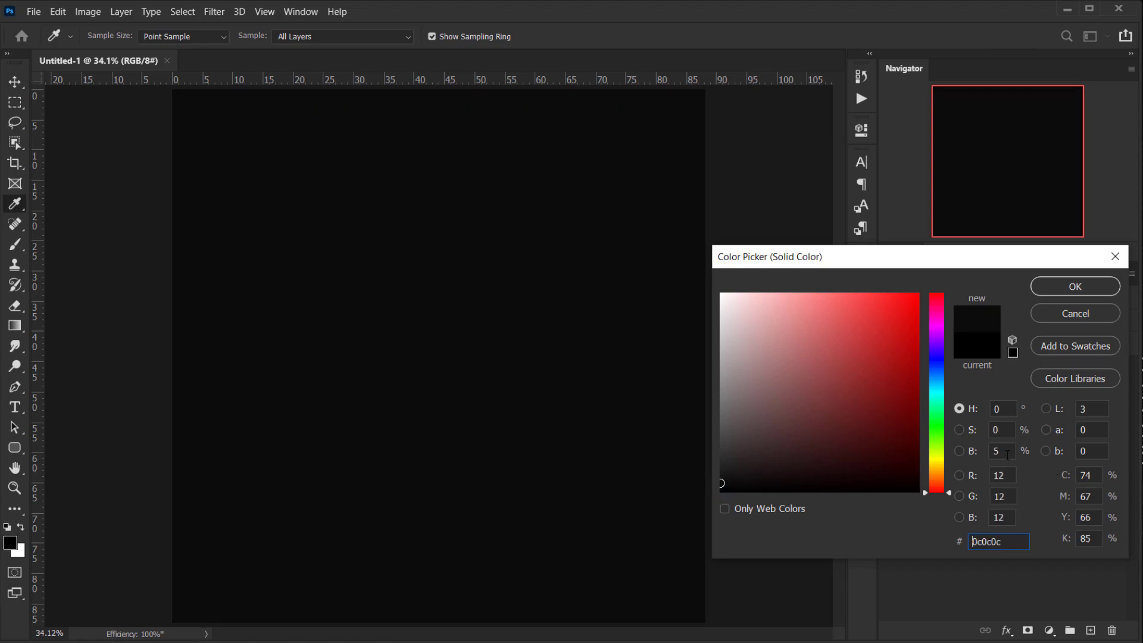
pyautogui.click(1086, 286)
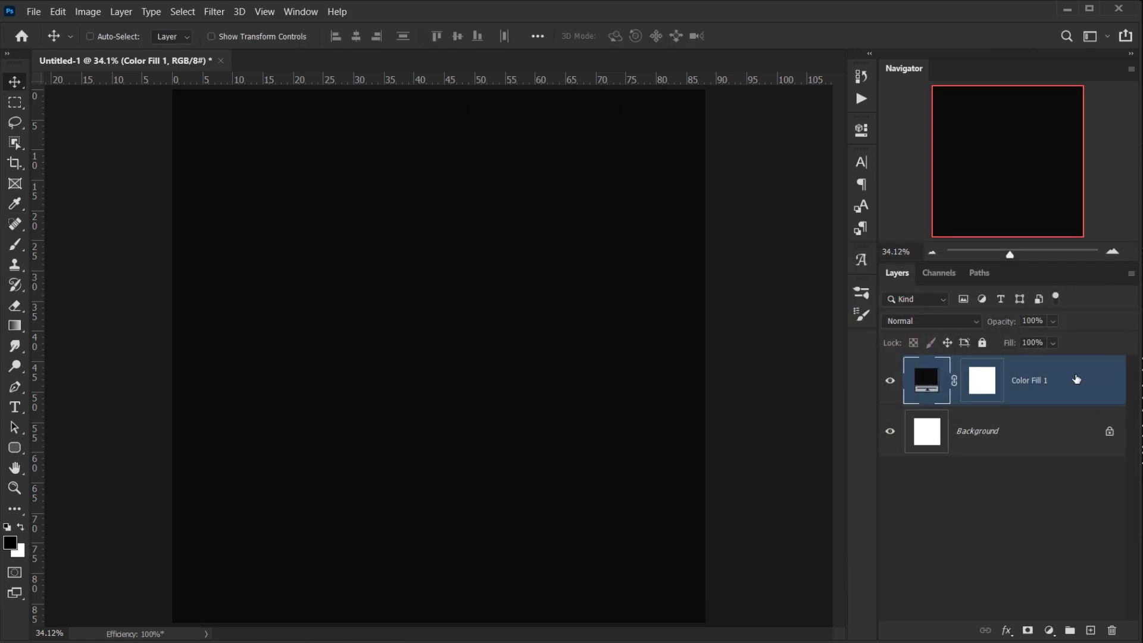
# Step: Delete the original white background layer, rename the colour fill layer as Background, and remove its layer mask
pyautogui.moveTo(1000, 435); pyautogui.dragTo(1111, 631)
pyautogui.doubleClick(1021, 379)
pyautogui.write('Background')
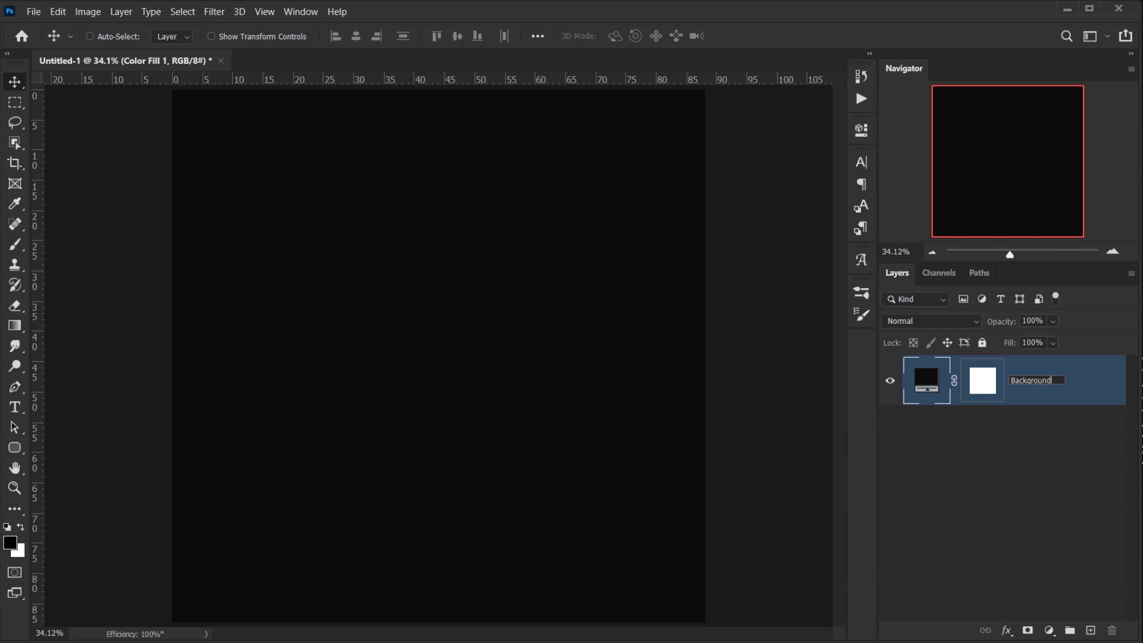
pyautogui.press('Return')
pyautogui.moveTo(1003, 406); pyautogui.dragTo(1113, 632)
pyautogui.click(498, 257)
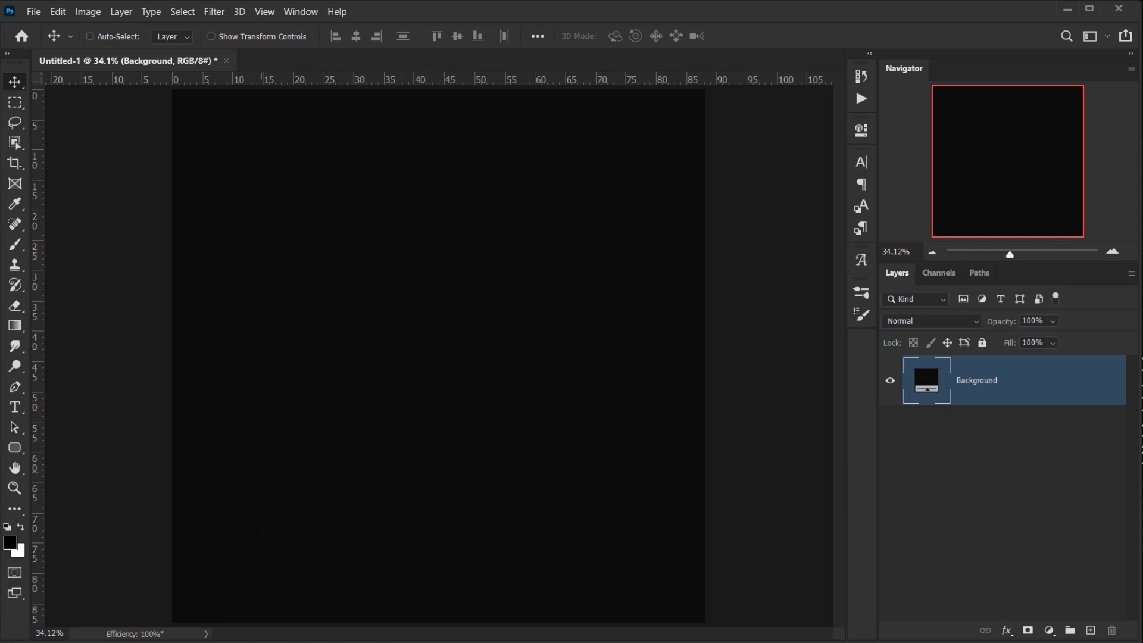
# Step: Open Torned paper Pieces.psd from the Torned Papers Effect folder
pyautogui.click(140, 641)
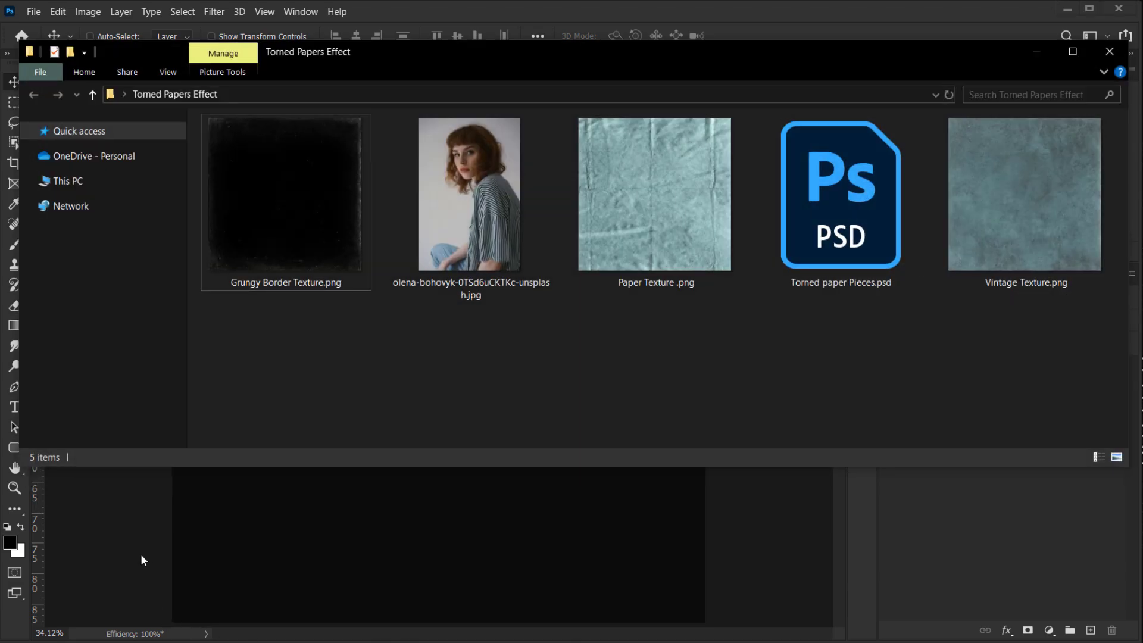
pyautogui.doubleClick(838, 232)
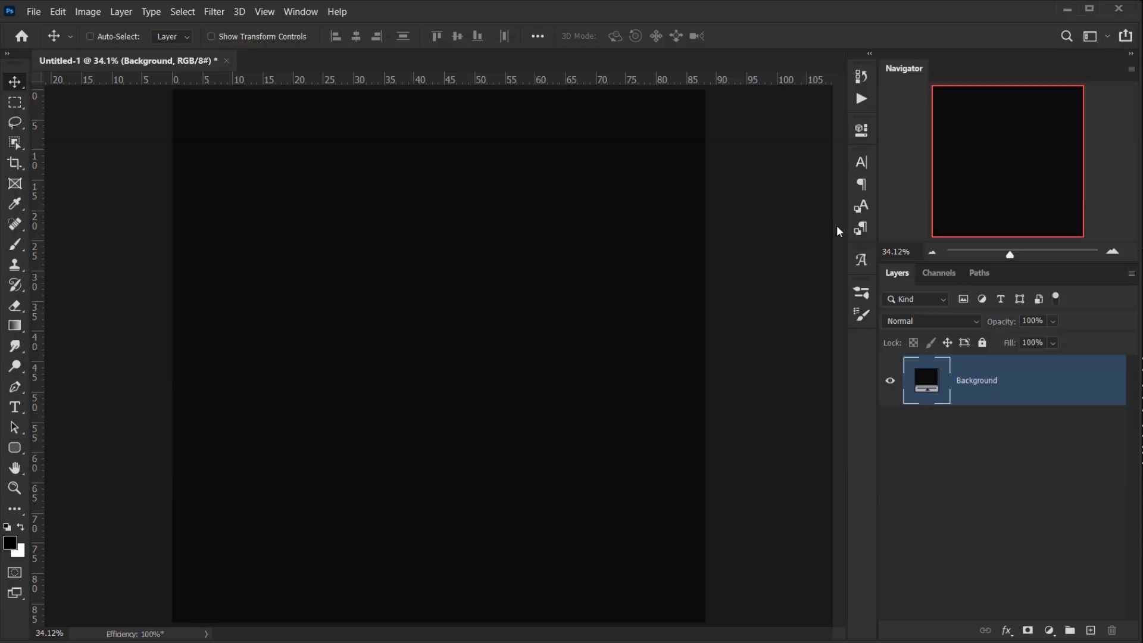
pyautogui.scroll(5, 526, 332)
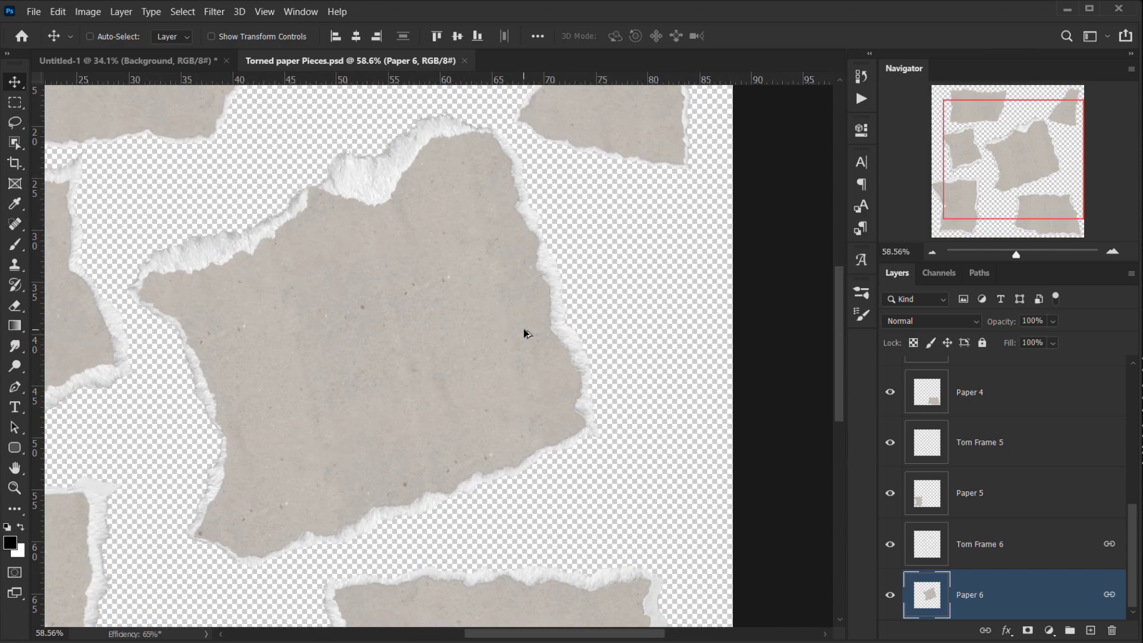
pyautogui.scroll(-7, 525, 331)
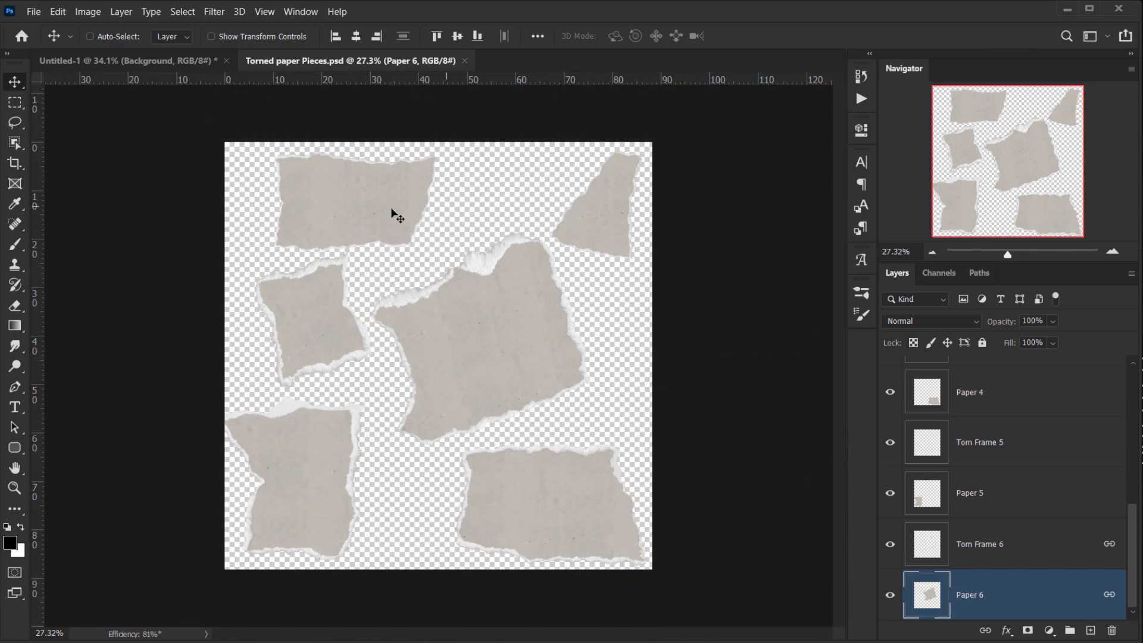
pyautogui.scroll(1, 417, 300)
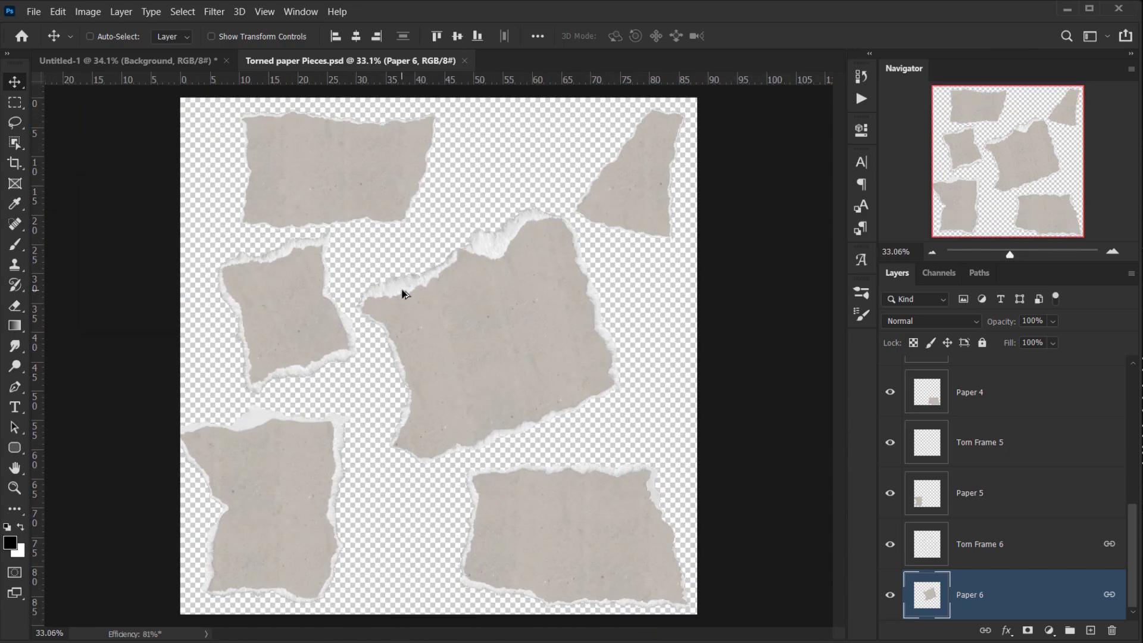
# Step: Examine what Torn Frame 6 and Paper 6 each contribute to the central piece by hiding and showing the two layers
pyautogui.click(994, 548)
pyautogui.click(890, 544)
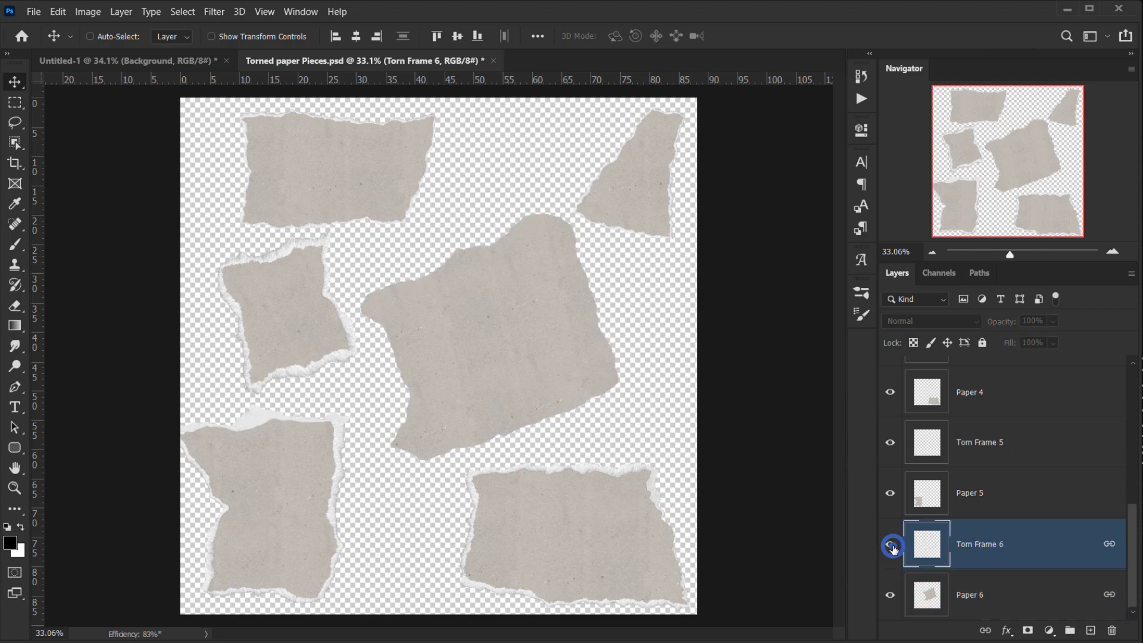
pyautogui.click(890, 545)
pyautogui.scroll(4, 382, 263)
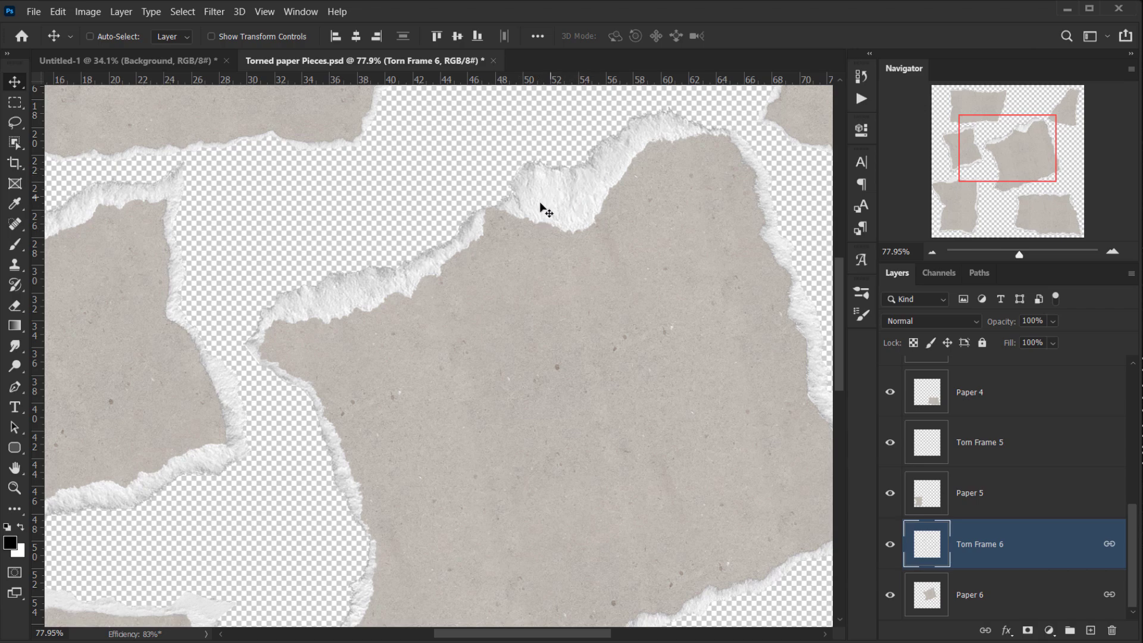
pyautogui.click(889, 542)
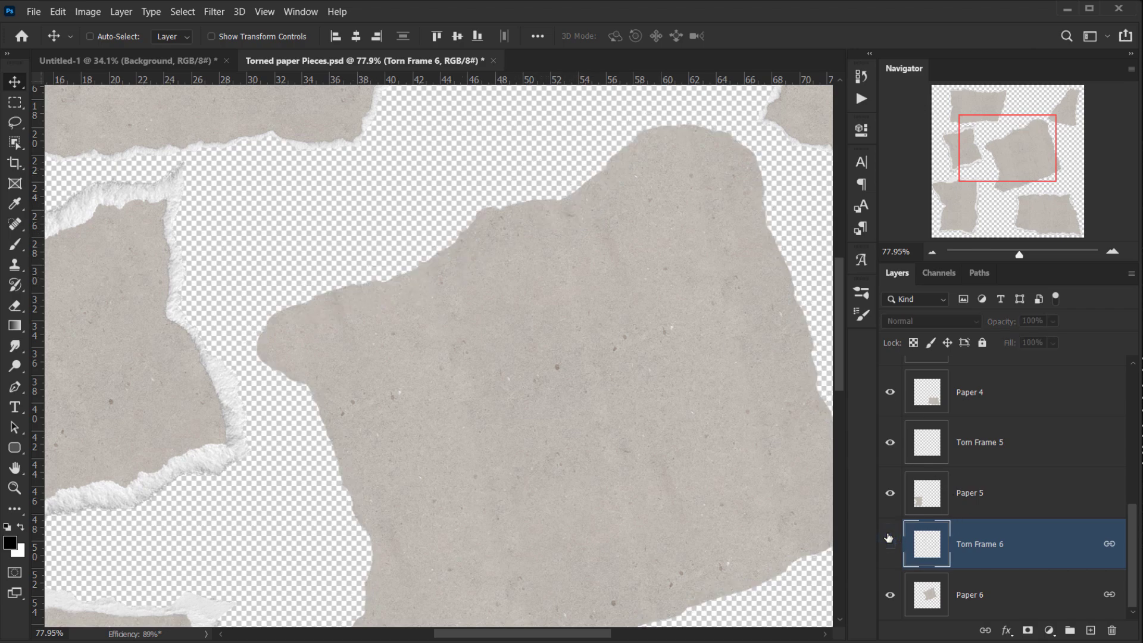
pyautogui.click(979, 604)
pyautogui.click(890, 594)
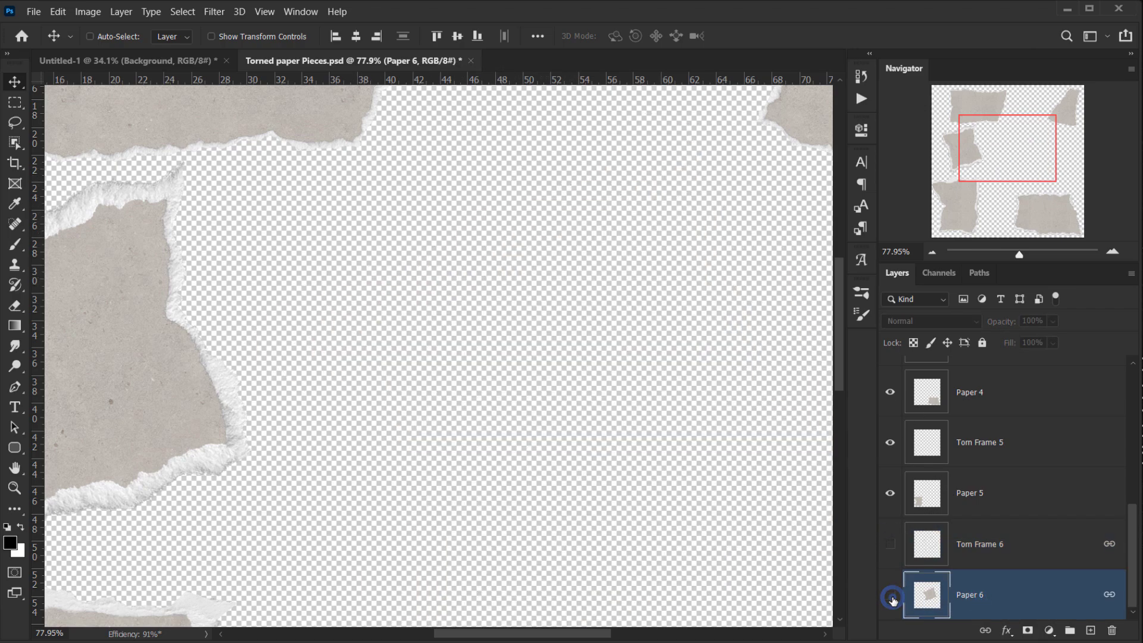
pyautogui.click(890, 594)
pyautogui.click(890, 551)
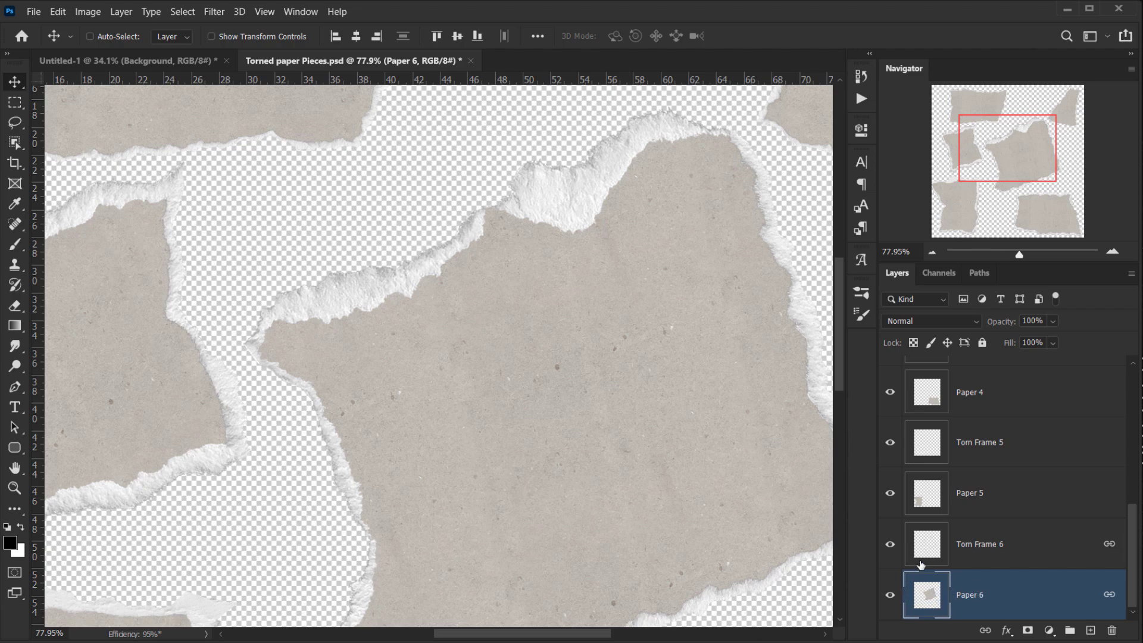
# Step: Compare the central paper piece with and without its torn edge by repeatedly hiding and showing Torn Frame 6
pyautogui.click(890, 544)
pyautogui.click(890, 544)
pyautogui.click(890, 544)
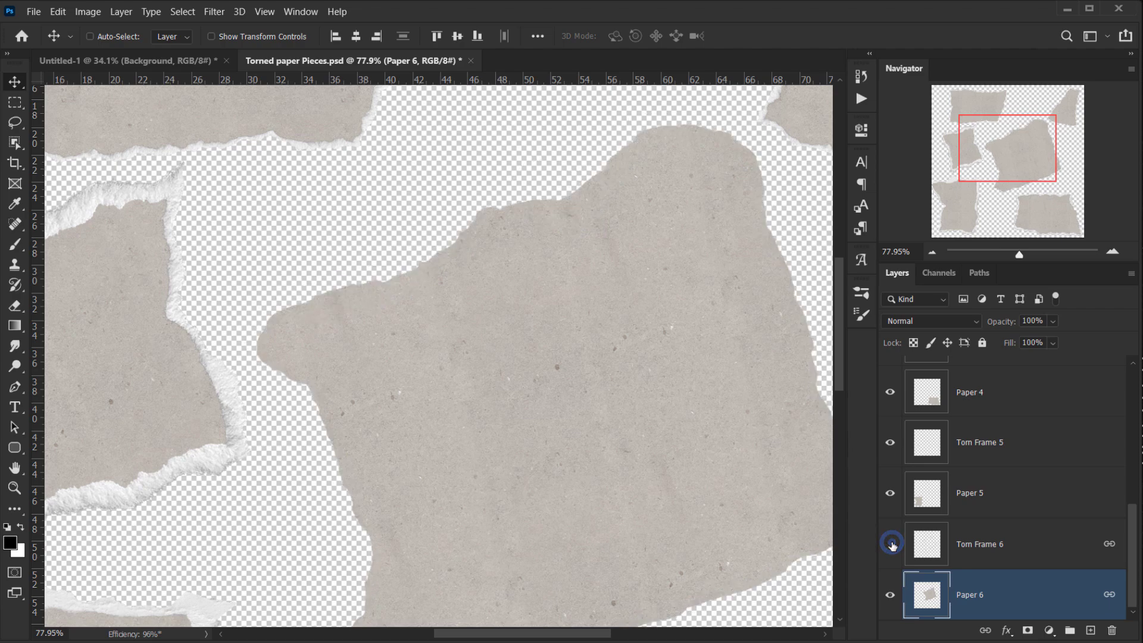
pyautogui.click(890, 544)
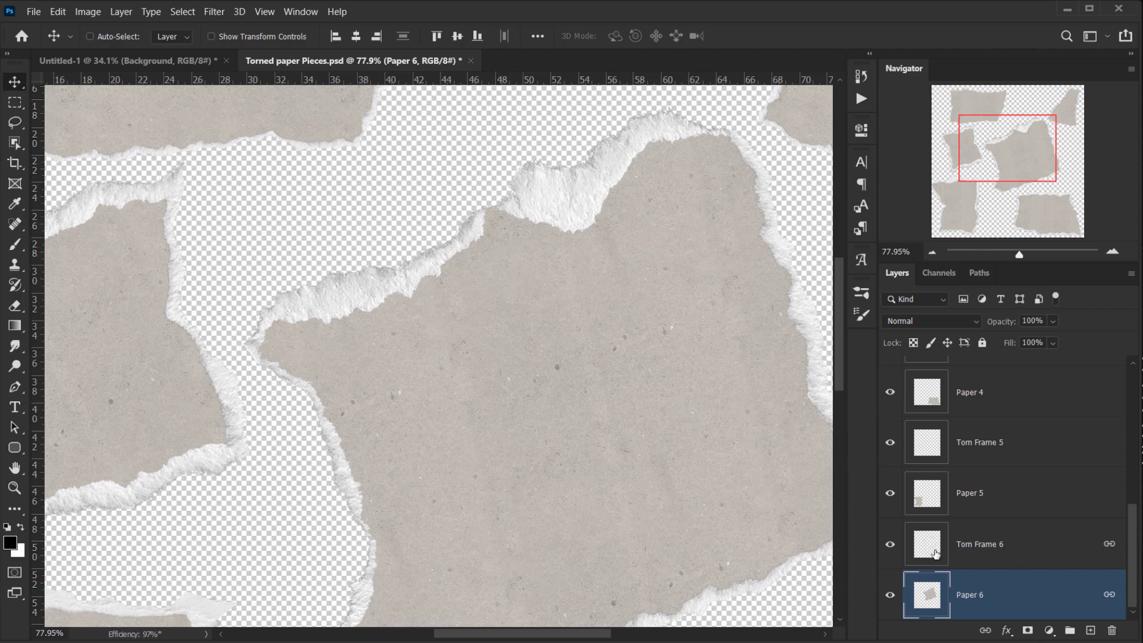
pyautogui.click(889, 544)
pyautogui.click(889, 544)
pyautogui.click(890, 544)
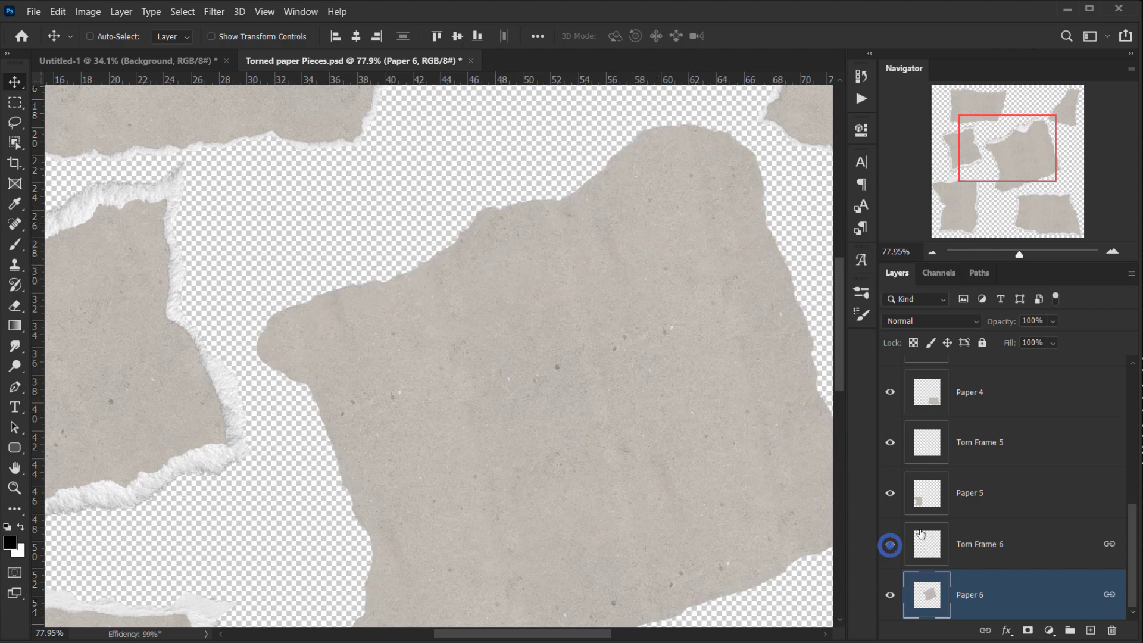
pyautogui.click(890, 544)
pyautogui.scroll(-5, 459, 298)
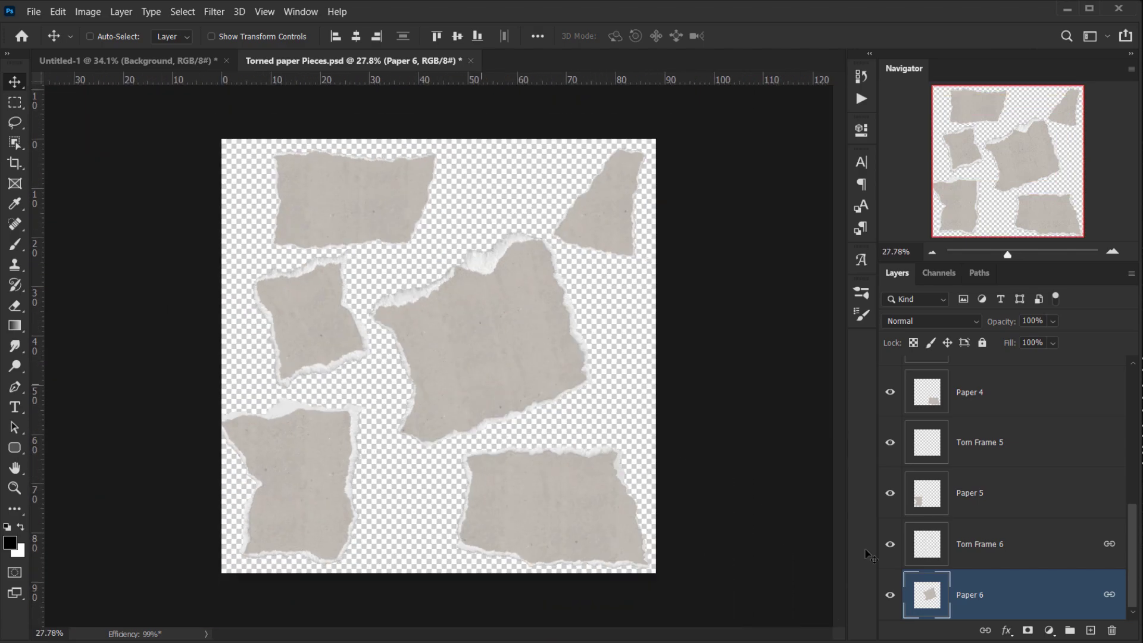
# Step: Check the link between the Torn Frame 6 and Paper 6 layers by selecting each in turn
pyautogui.click(943, 544)
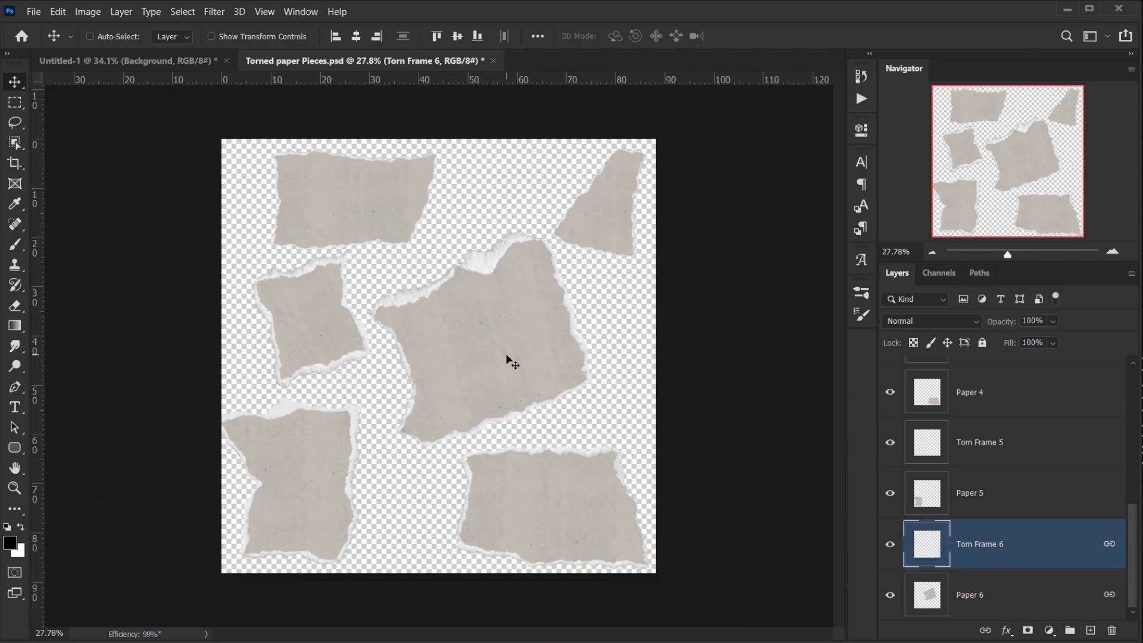
pyautogui.press('ctrl')
pyautogui.scroll(1, 513, 362)
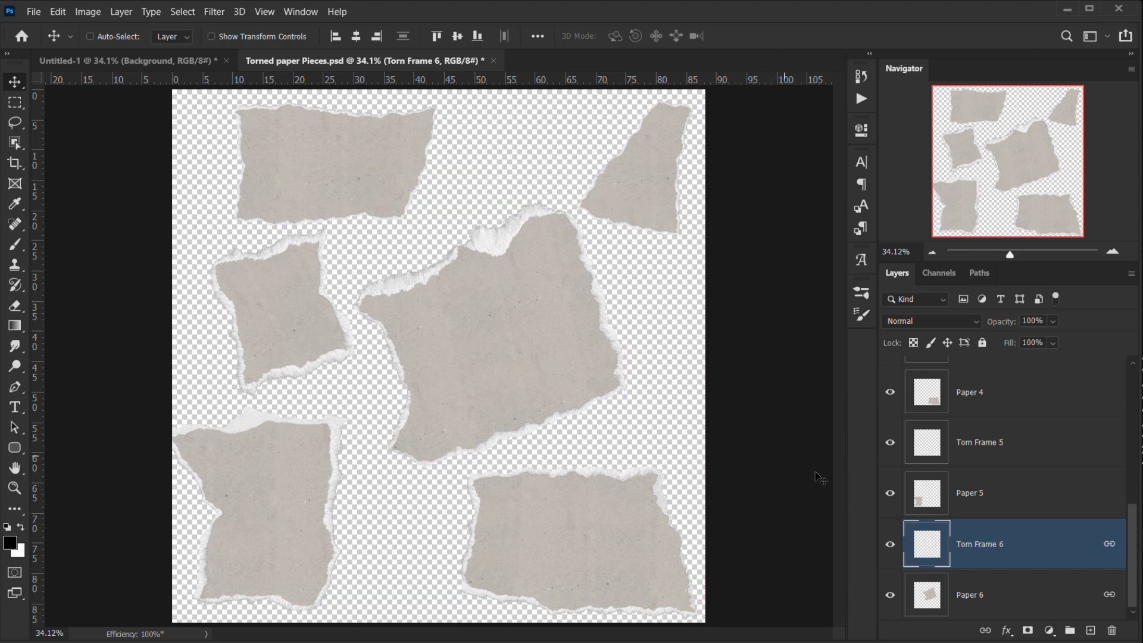
pyautogui.click(1075, 602)
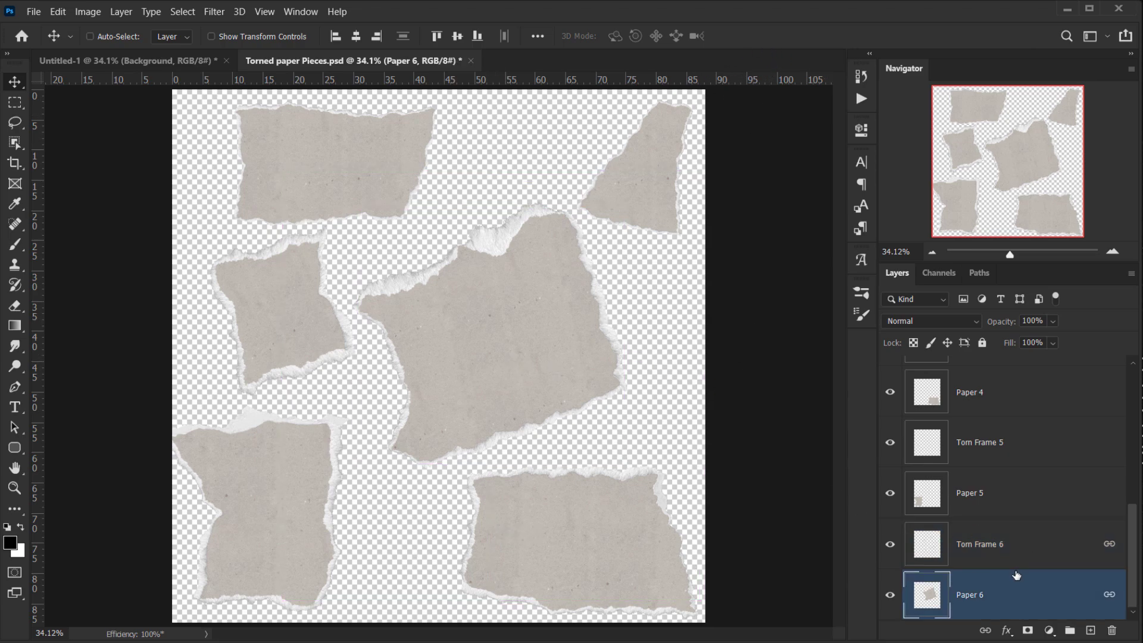
pyautogui.scroll(5, 1017, 574)
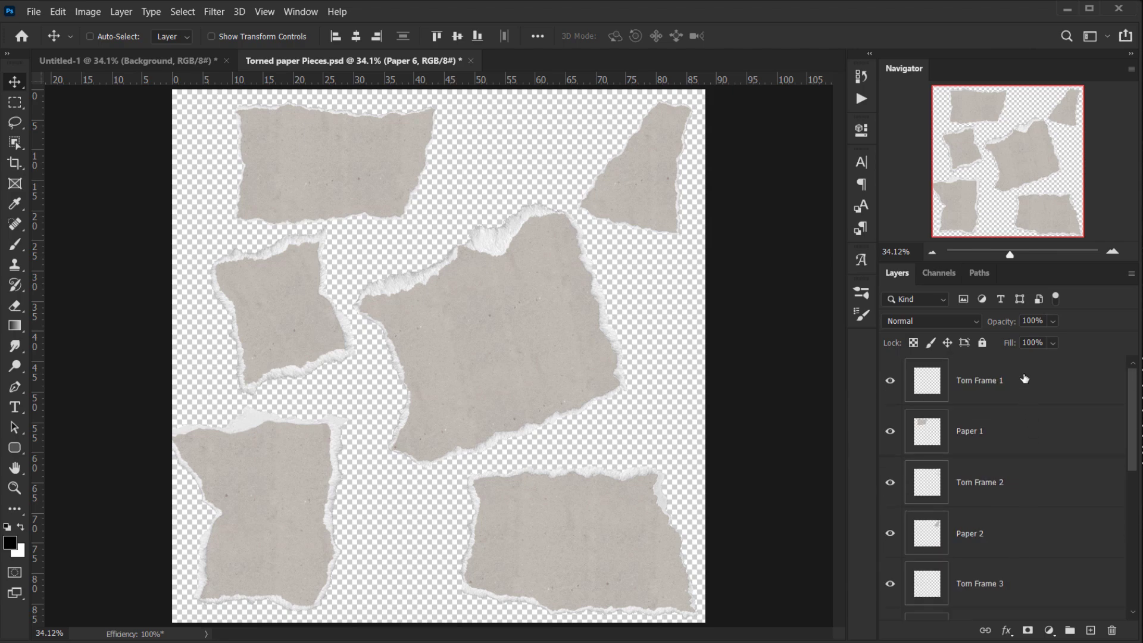
# Step: Copy all the paper and frame layers, from Torn Frame 1 to Paper 6, into the Untitled-1 document over its dark background
pyautogui.click(1024, 379)
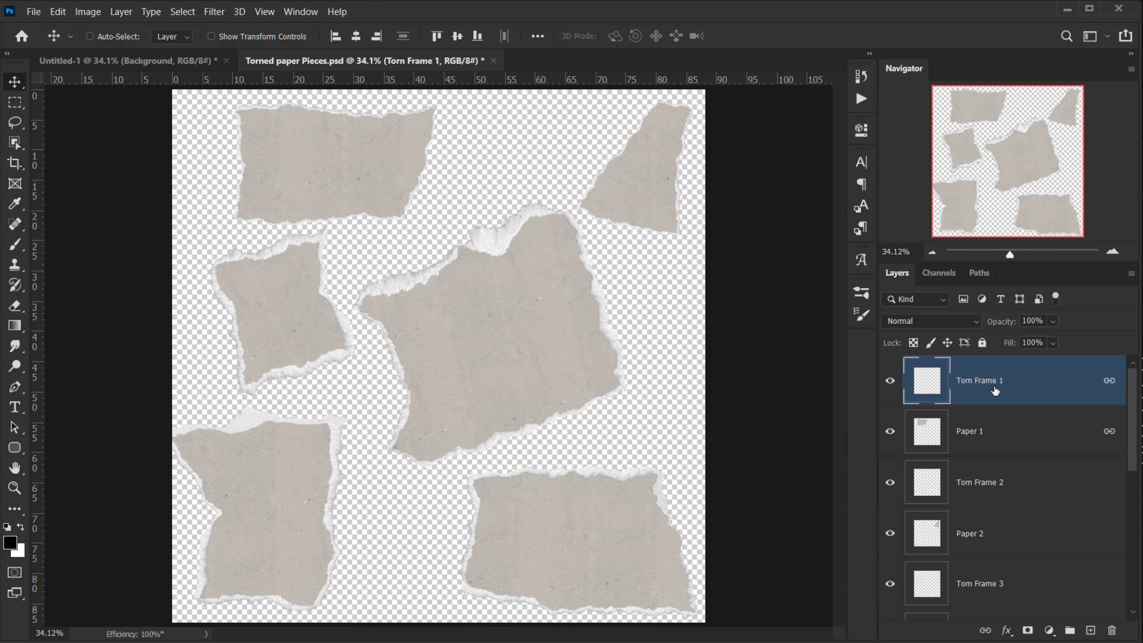
pyautogui.scroll(-5, 1015, 390)
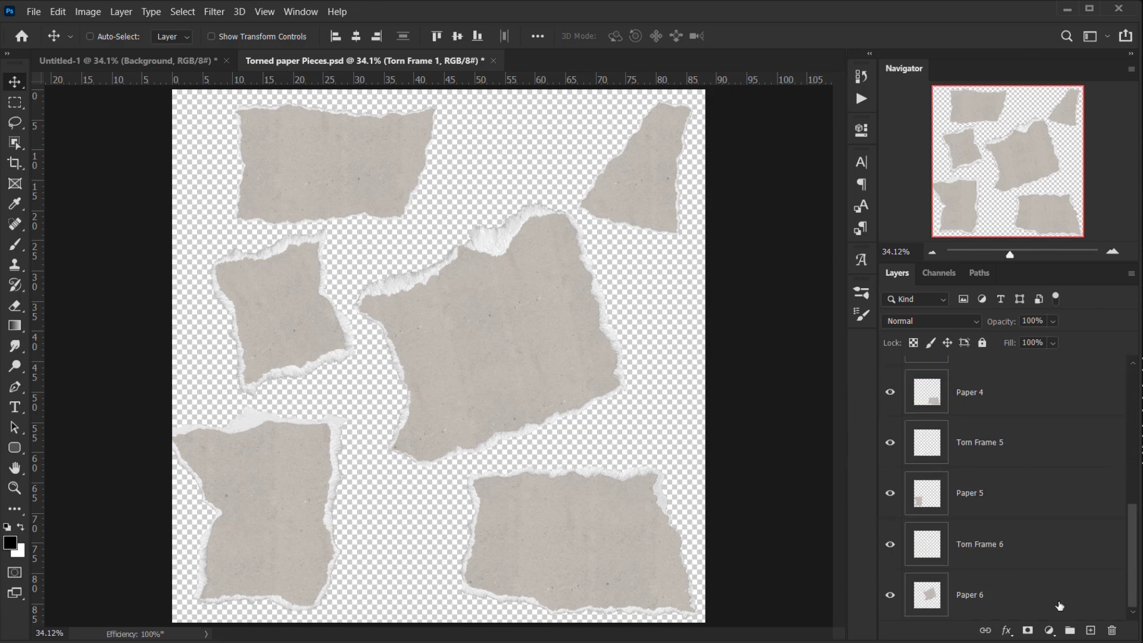
pyautogui.keyDown('shift'); pyautogui.click(1032, 603); pyautogui.keyUp('shift')
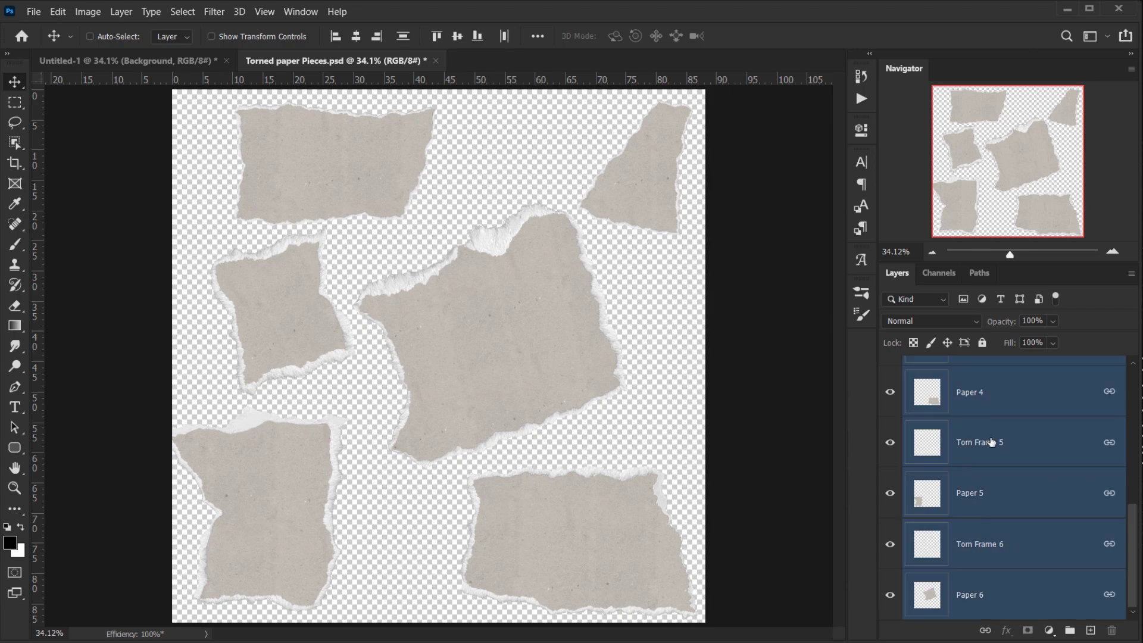
pyautogui.scroll(5, 993, 445)
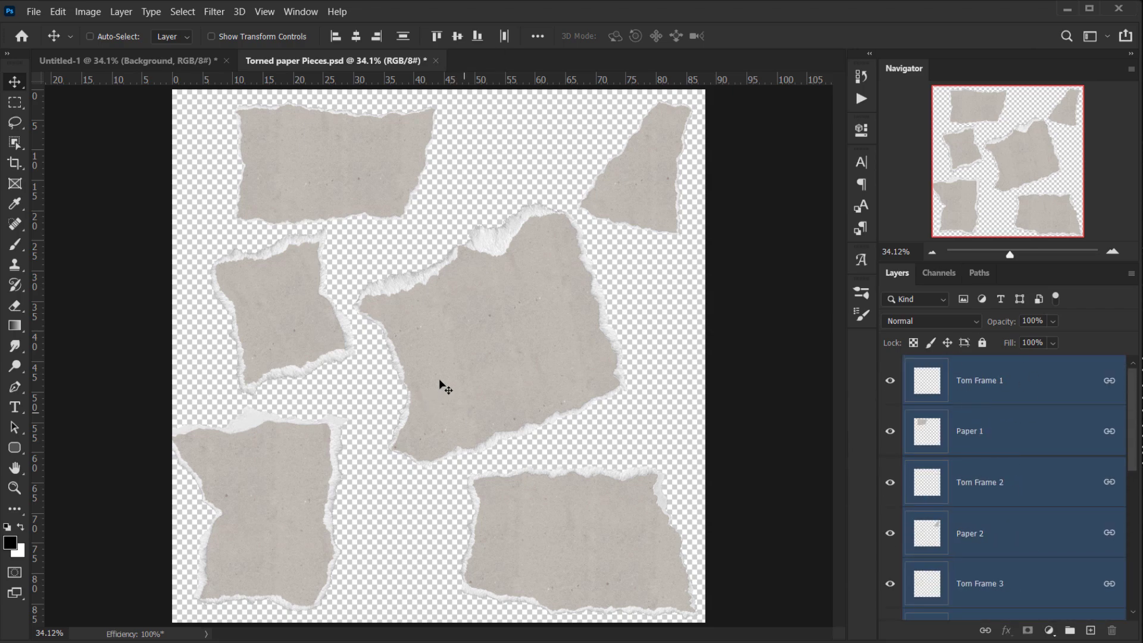
pyautogui.moveTo(548, 288); pyautogui.dragTo(523, 306)
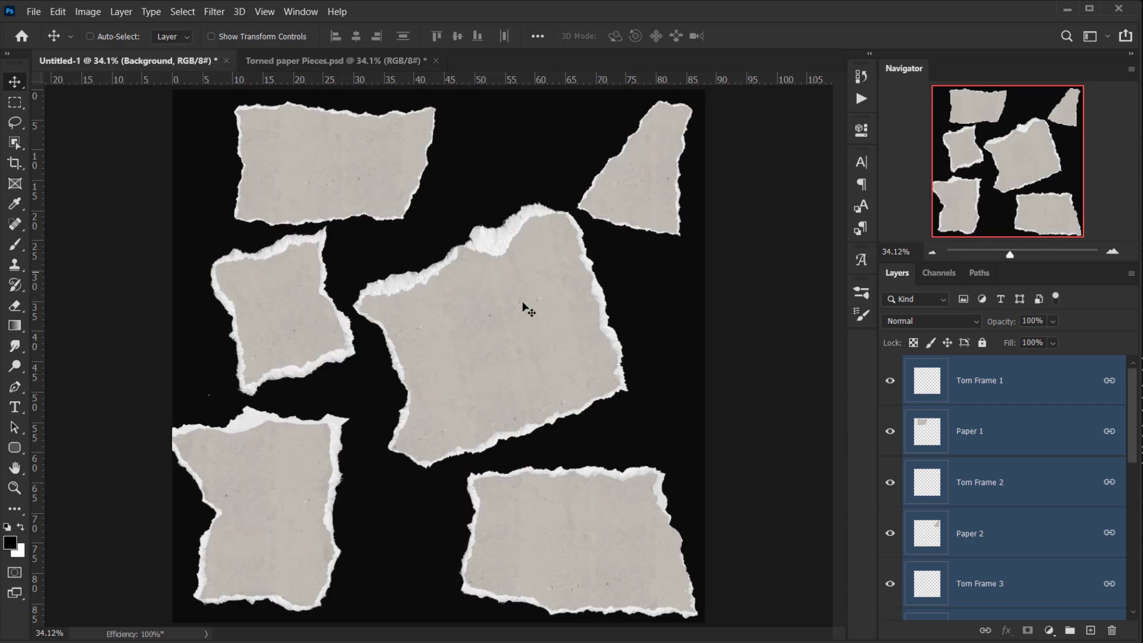
pyautogui.scroll(-3, 983, 527)
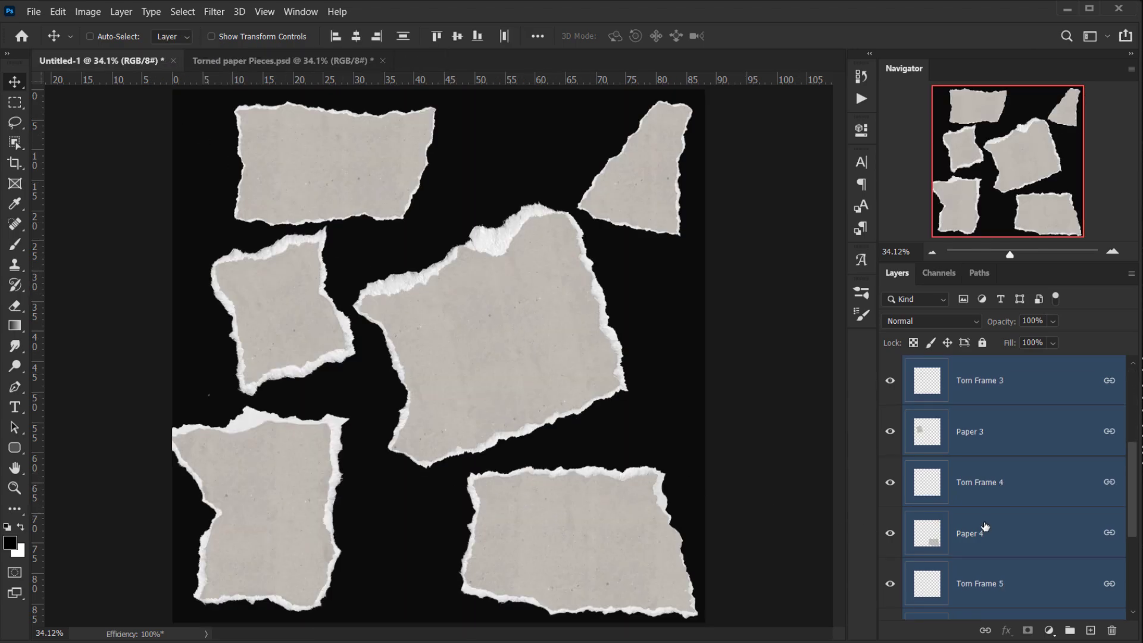
# Step: Erase the stray white speck below and outside the middle-left paper piece from the Torn Frame 3 layer
pyautogui.click(1010, 503)
pyautogui.scroll(3, 185, 405)
pyautogui.scroll(2, 185, 405)
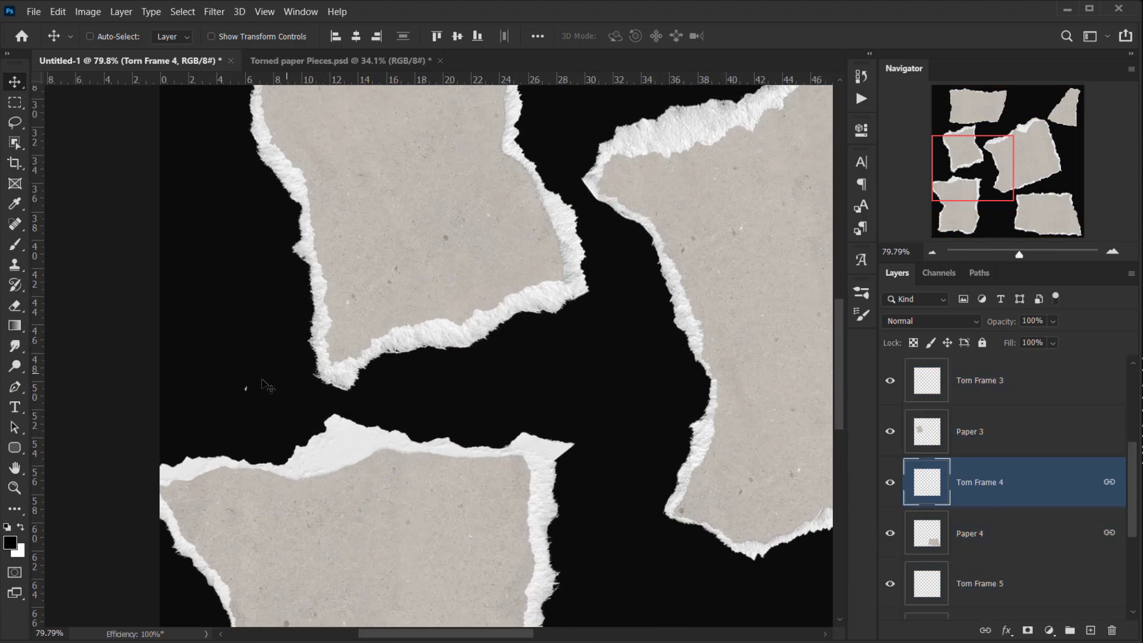
pyautogui.keyDown('ctrl'); pyautogui.click(245, 388); pyautogui.keyUp('ctrl')
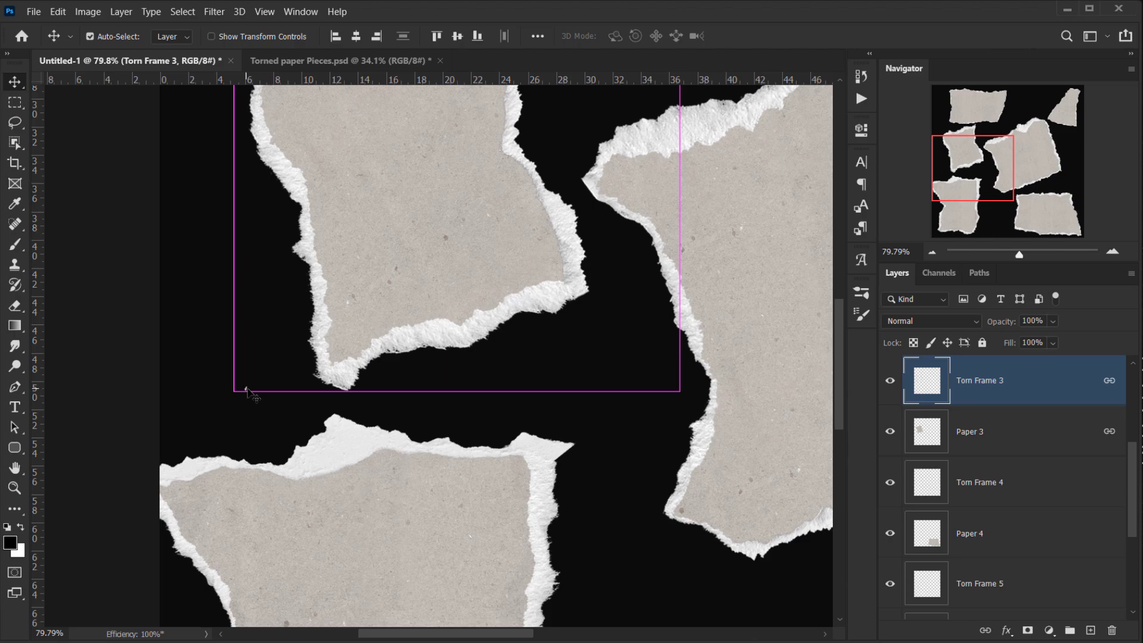
pyautogui.click(889, 381)
pyautogui.click(889, 381)
pyautogui.click(928, 388)
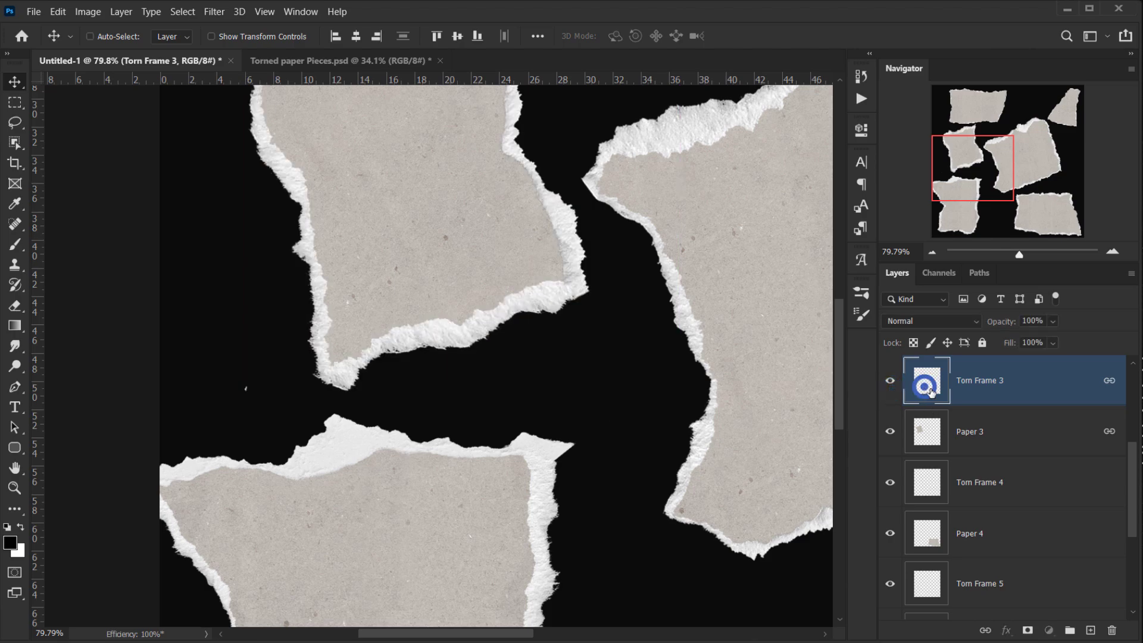
pyautogui.press('e')
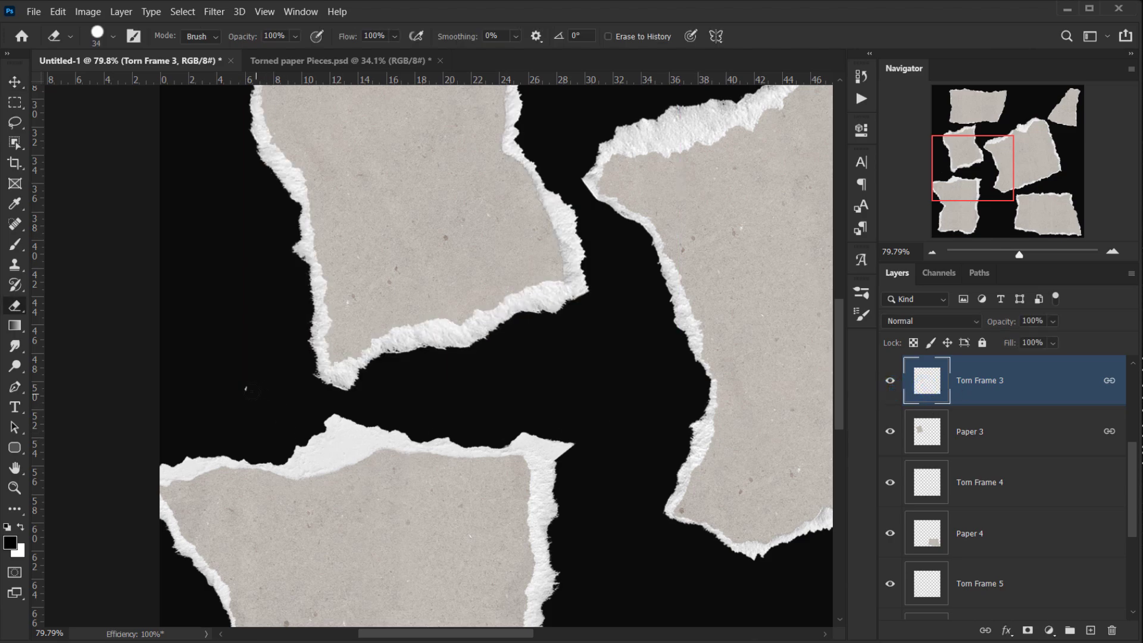
pyautogui.click(249, 390)
pyautogui.hotkey('ctrl', '0')
pyautogui.scroll(-2, 627, 393)
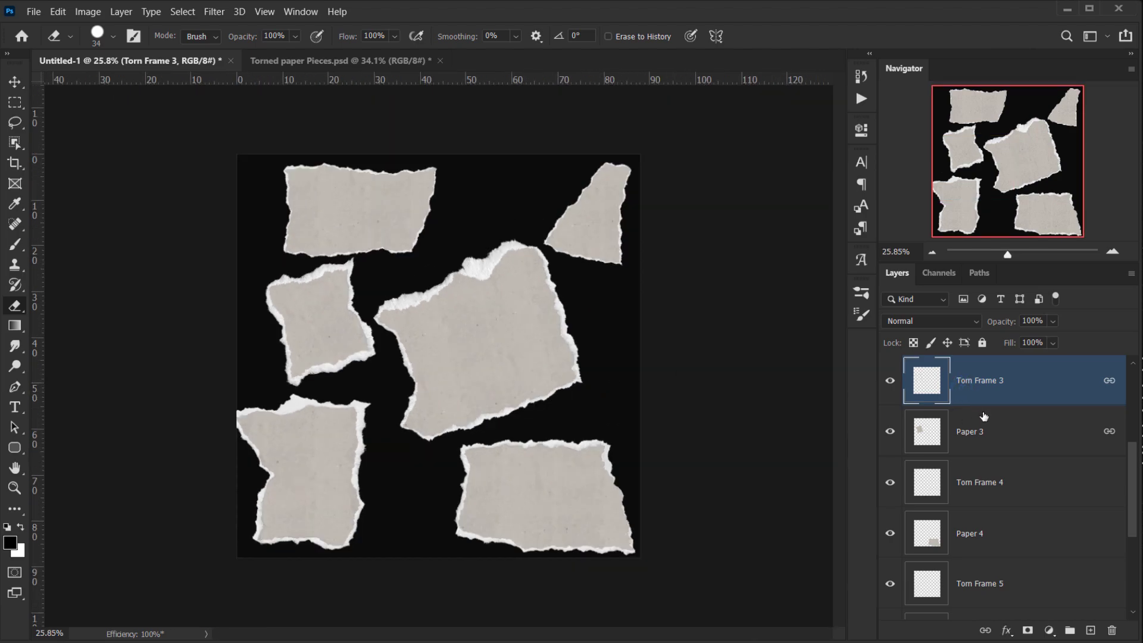
# Step: Review the copied paper pieces on the canvas and their frame and paper layers down to the Background
pyautogui.scroll(4, 1001, 415)
pyautogui.scroll(-5, 1003, 415)
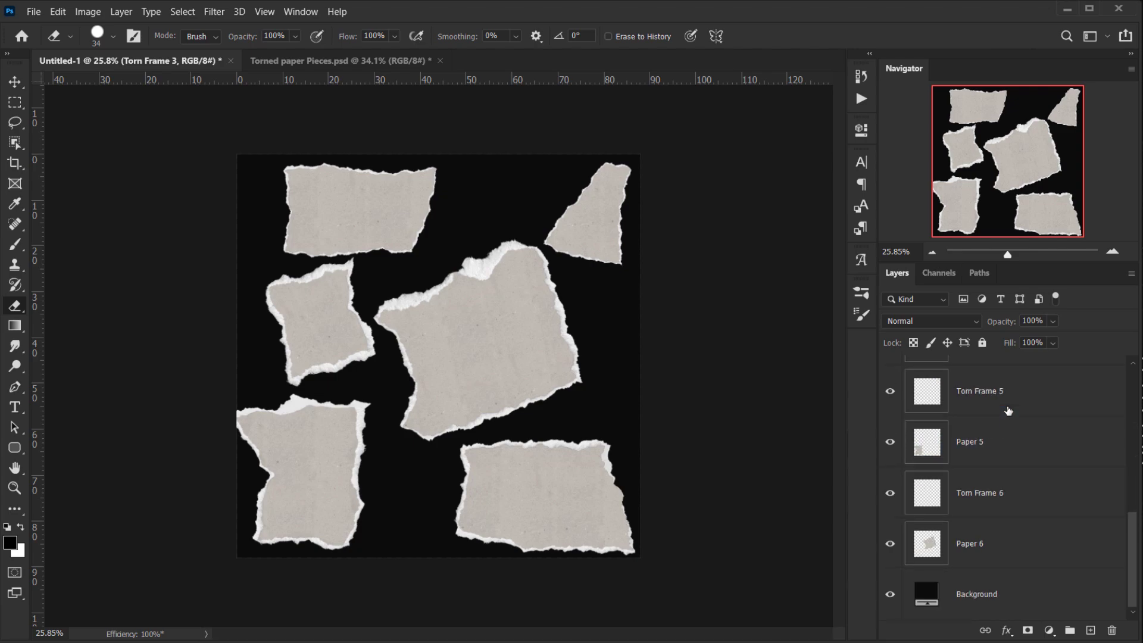
pyautogui.scroll(5, 366, 202)
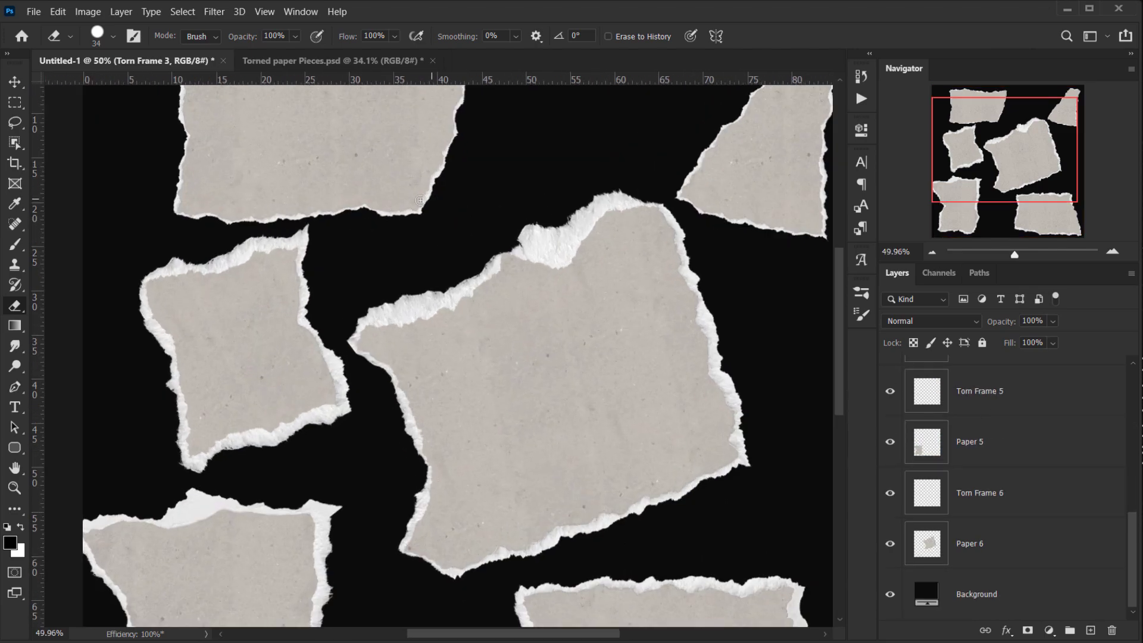
pyautogui.moveTo(371, 156); pyautogui.dragTo(452, 257)
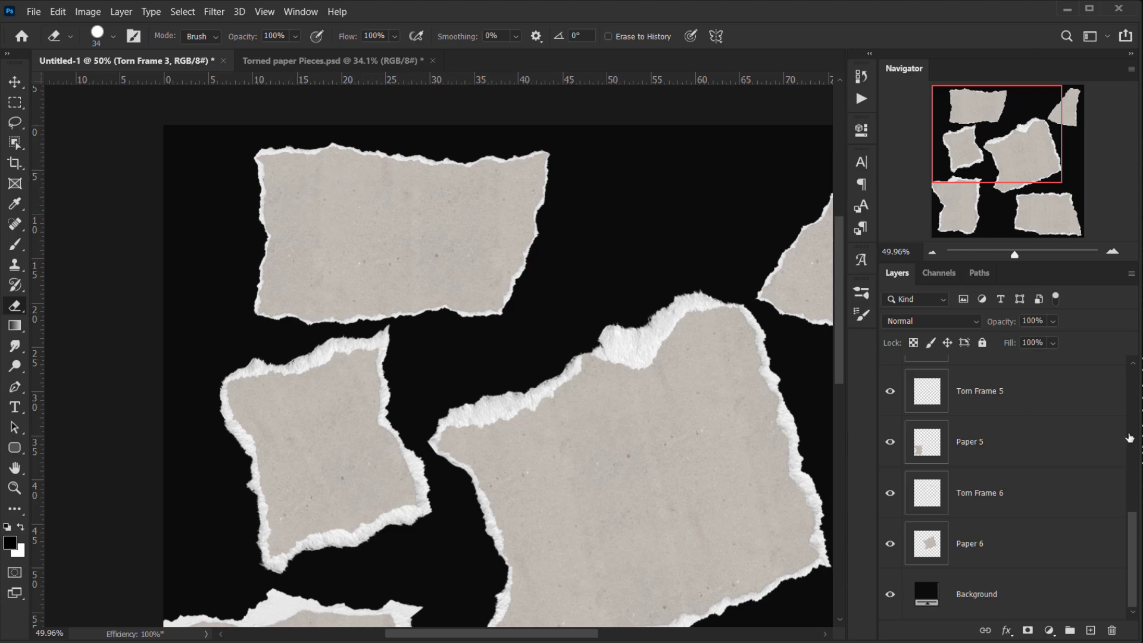
pyautogui.scroll(5, 999, 515)
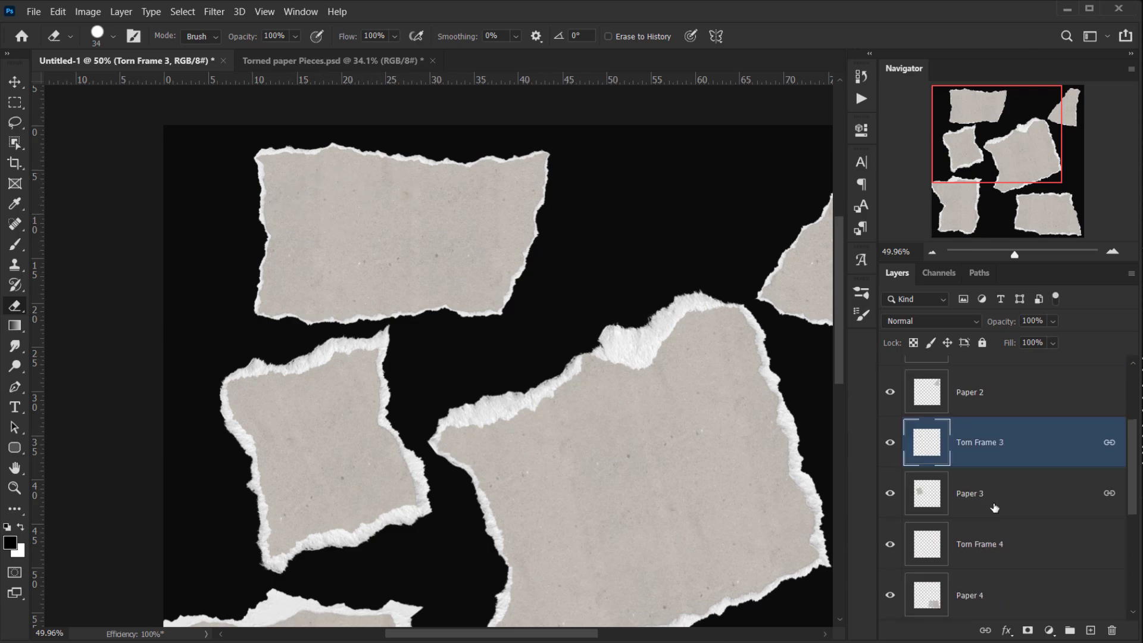
pyautogui.scroll(-5, 994, 508)
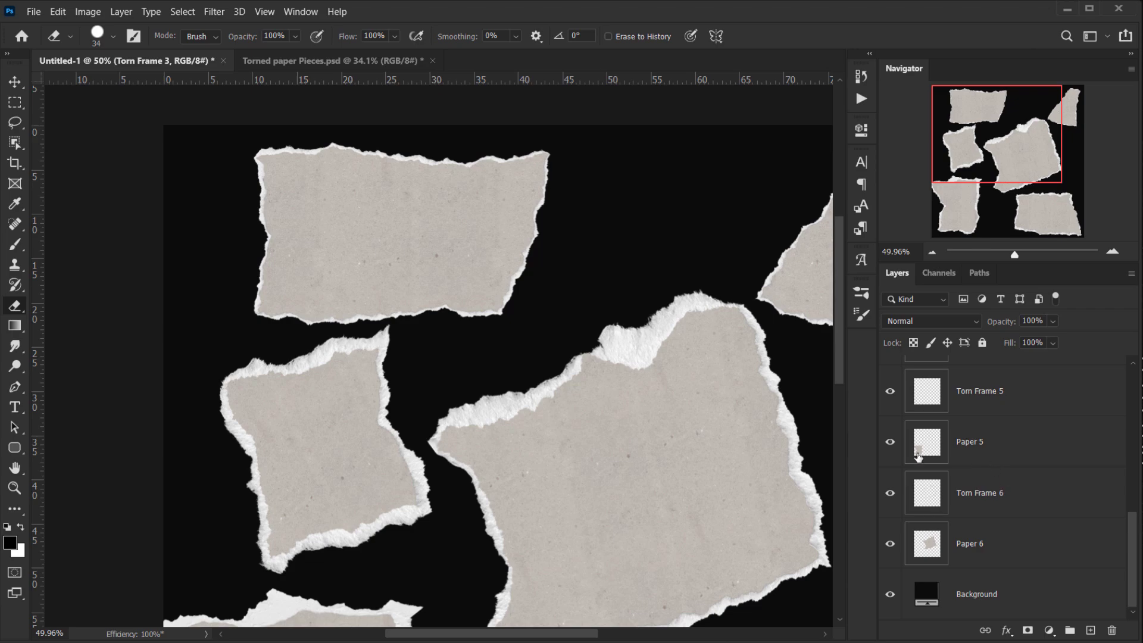
pyautogui.scroll(-2, 523, 415)
pyautogui.press('v')
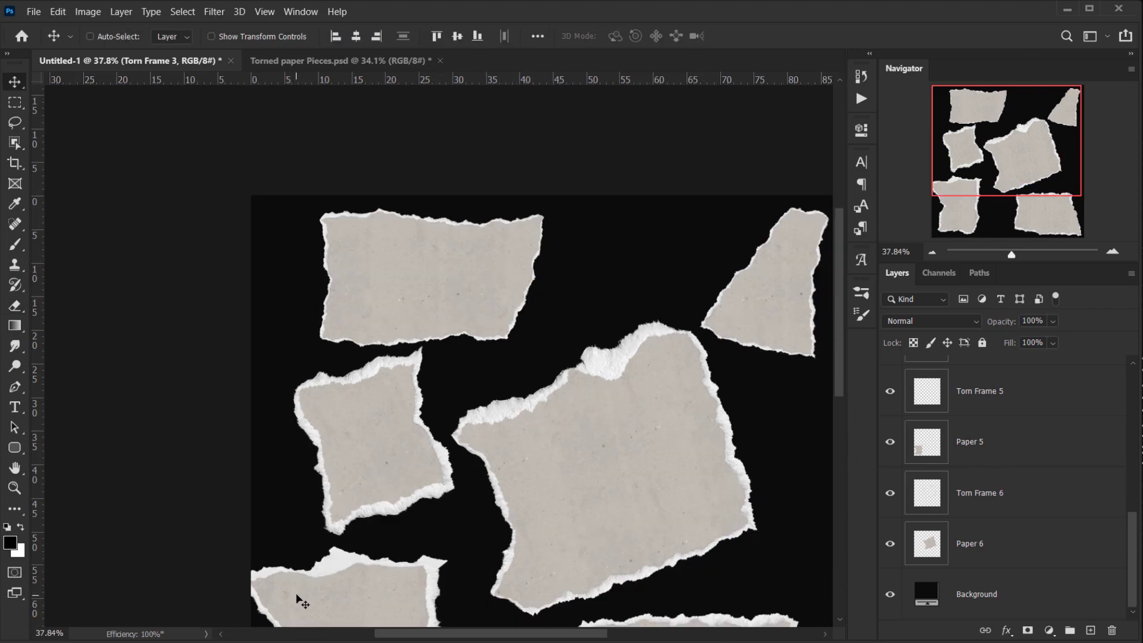
pyautogui.scroll(-2, 296, 601)
# Step: Switch to File Explorer and open the portrait photo from the Torned Papers Effect folder in Photoshop
pyautogui.hotkey('alt', 'Tab')
pyautogui.click(459, 228)
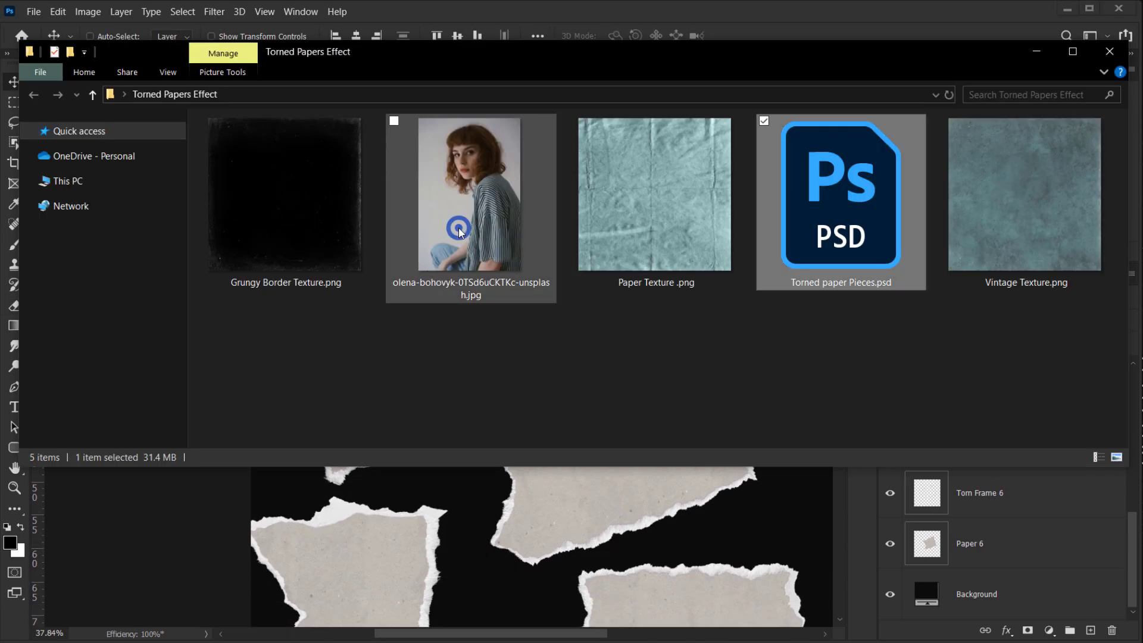
pyautogui.moveTo(487, 192); pyautogui.dragTo(18, 628)
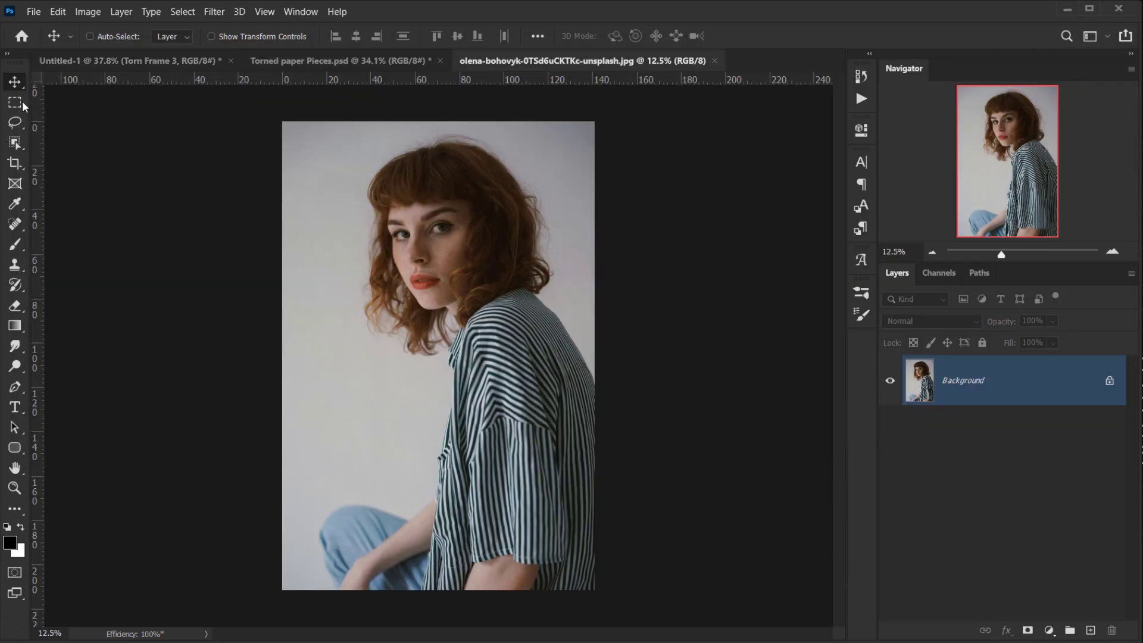
# Step: Select a square area around the woman's head and shoulder with the Rectangular Marquee and copy it
pyautogui.moveTo(24, 106); pyautogui.dragTo(59, 109)
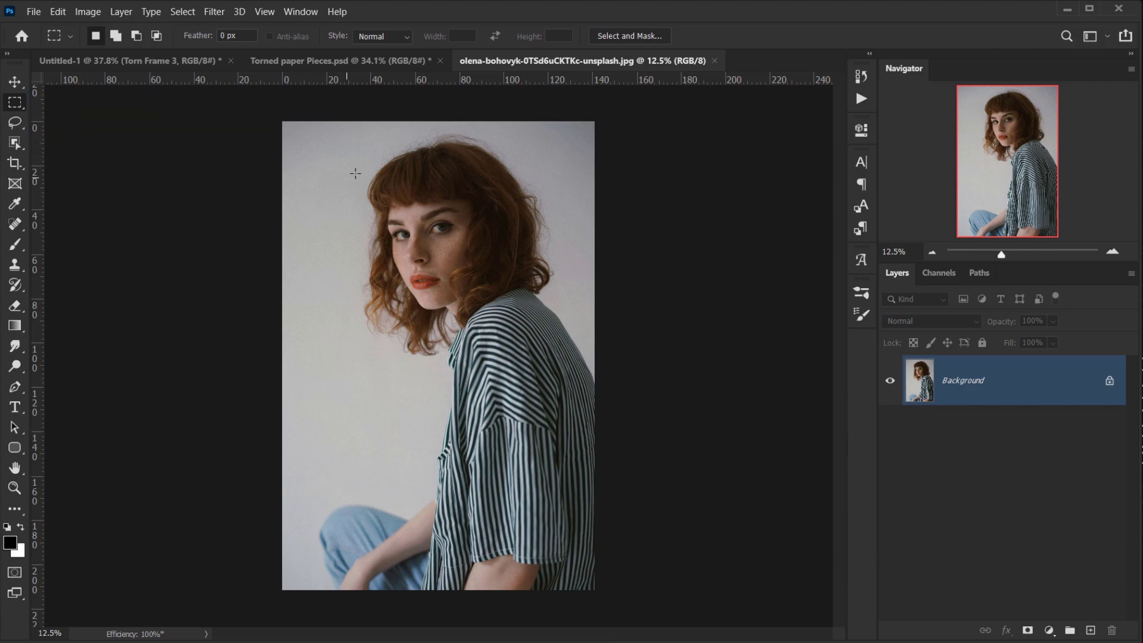
pyautogui.moveTo(337, 131); pyautogui.dragTo(575, 358)
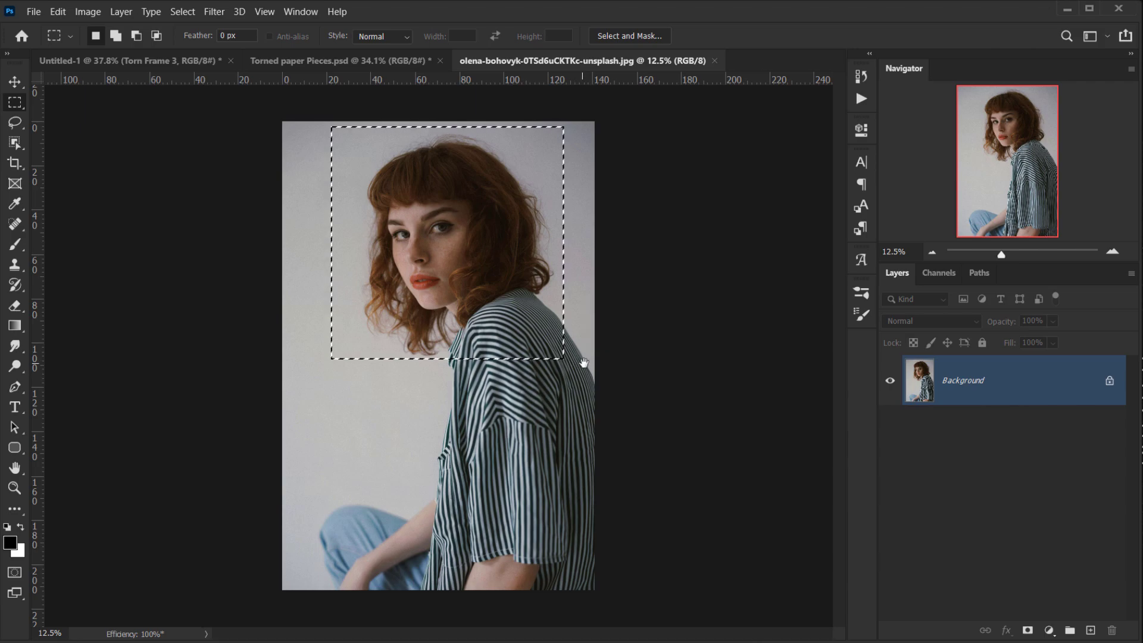
pyautogui.hotkey('ctrl', 'c')
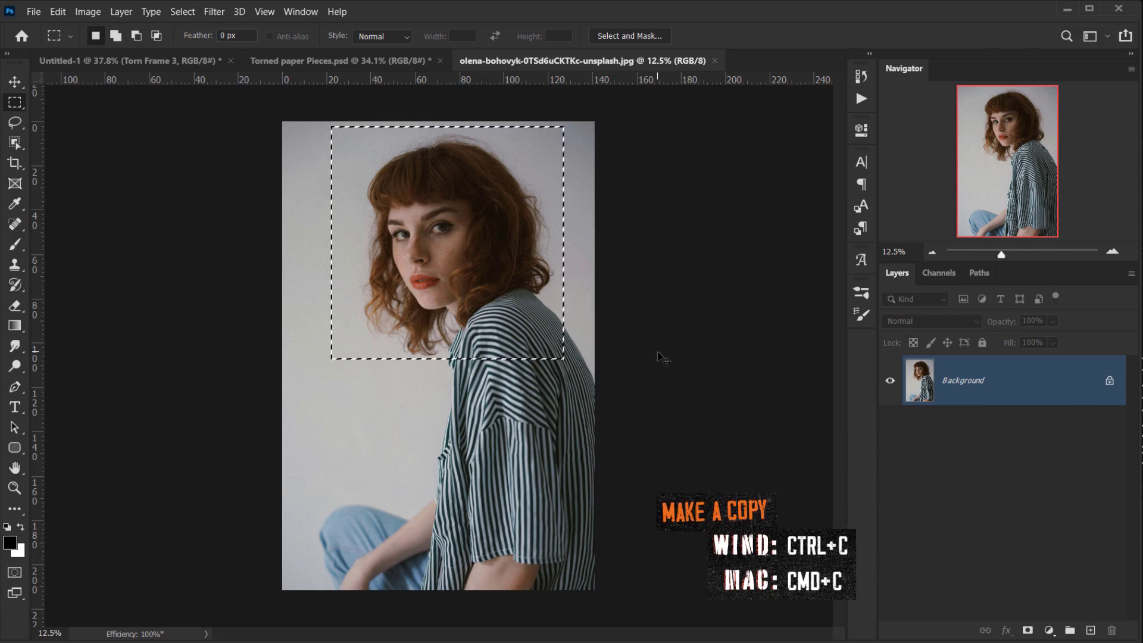
# Step: Close the portrait photo and Torned paper Pieces.psd, leaving only the Untitled-1 document open
pyautogui.click(714, 61)
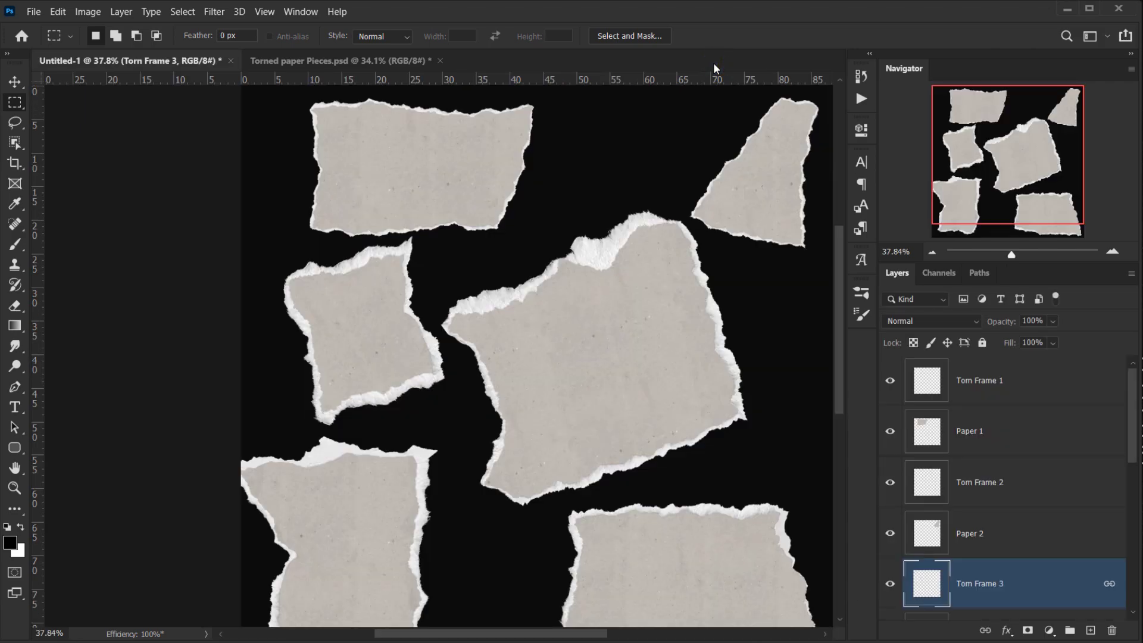
pyautogui.click(441, 61)
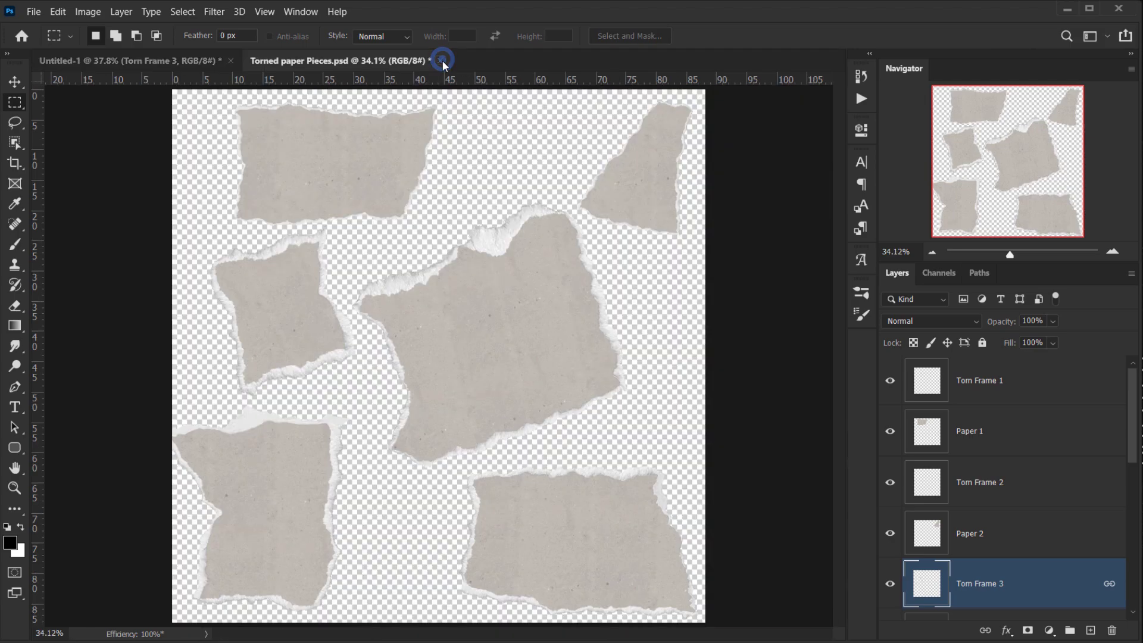
pyautogui.click(571, 258)
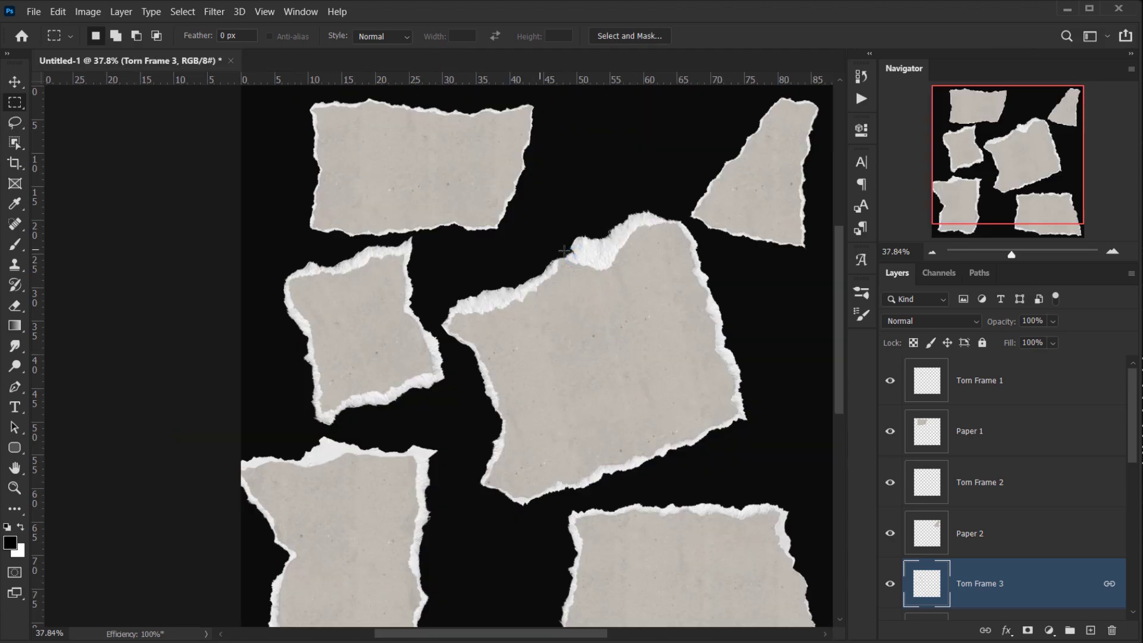
# Step: Paste the copied portrait area in place as a new layer in Untitled-1
pyautogui.scroll(-3, 602, 331)
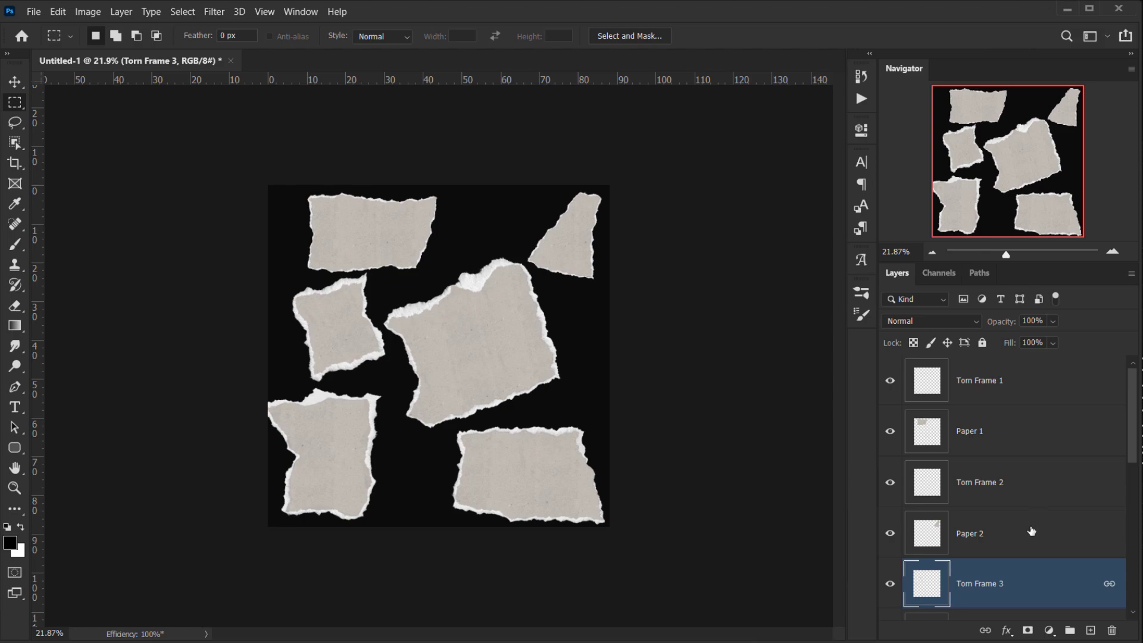
pyautogui.scroll(-5, 1032, 530)
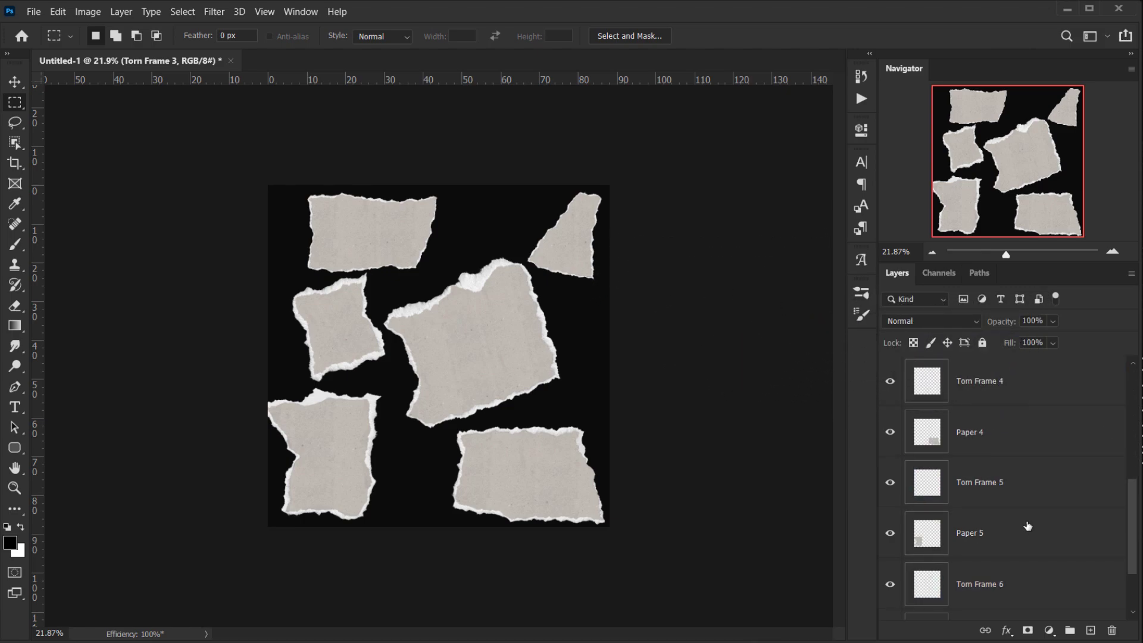
pyautogui.hotkey('ctrl', 'shift', 'v')
pyautogui.scroll(-2, 438, 353)
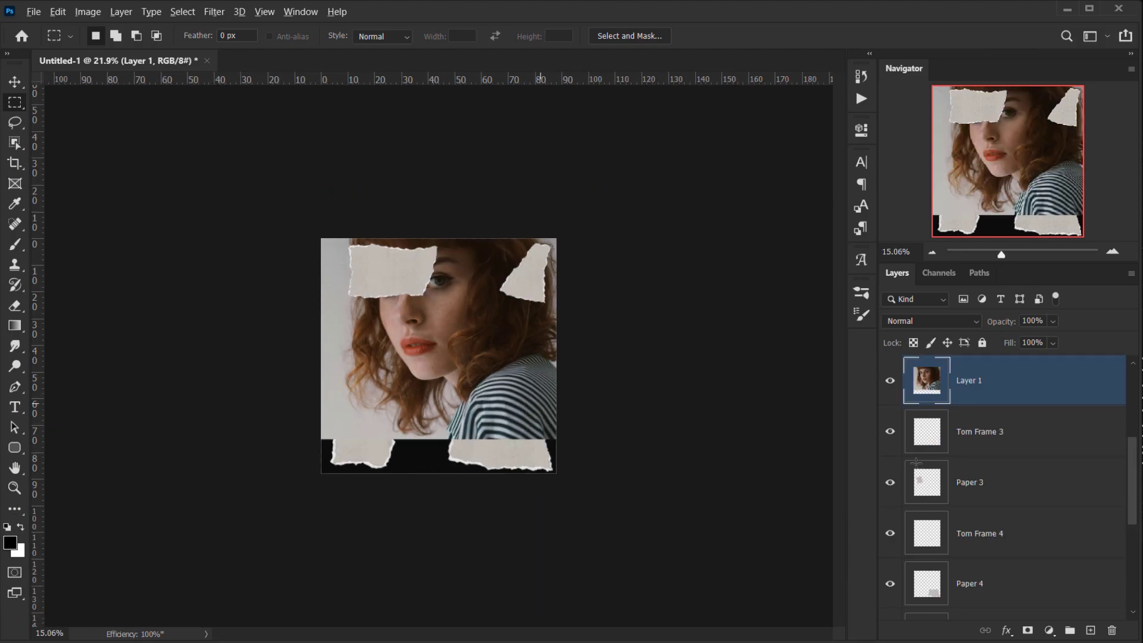
# Step: Move the pasted portrait layer beneath Paper 6, directly above the Background layer
pyautogui.scroll(4, 1041, 482)
pyautogui.scroll(-3, 1034, 497)
pyautogui.click(896, 435)
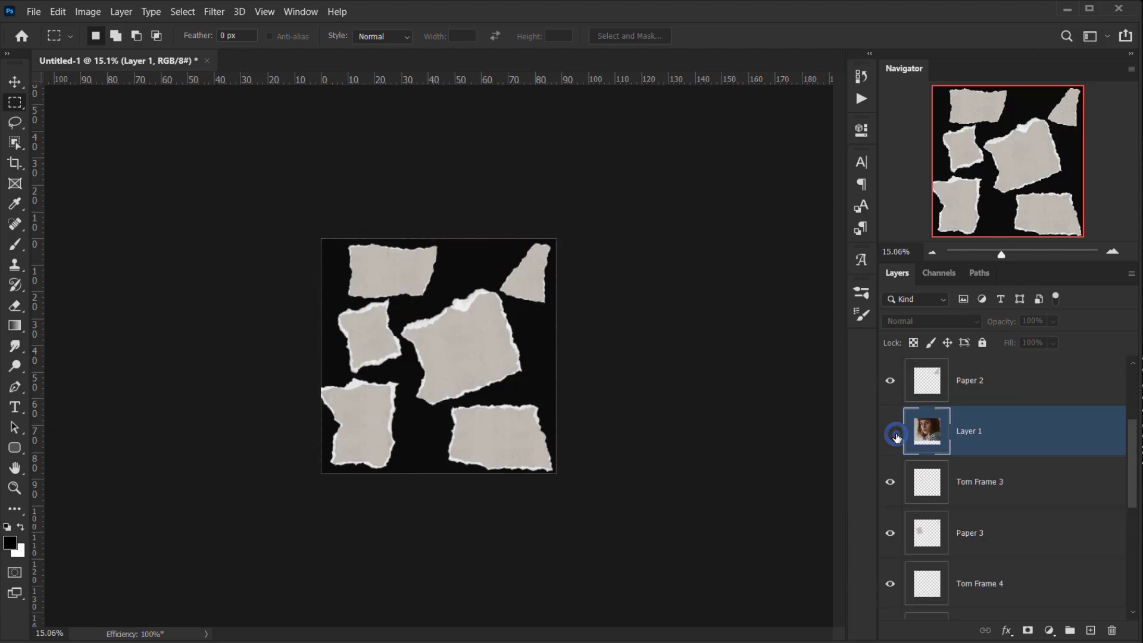
pyautogui.click(895, 434)
pyautogui.scroll(3, 1007, 518)
pyautogui.scroll(-5, 988, 485)
pyautogui.scroll(3, 988, 485)
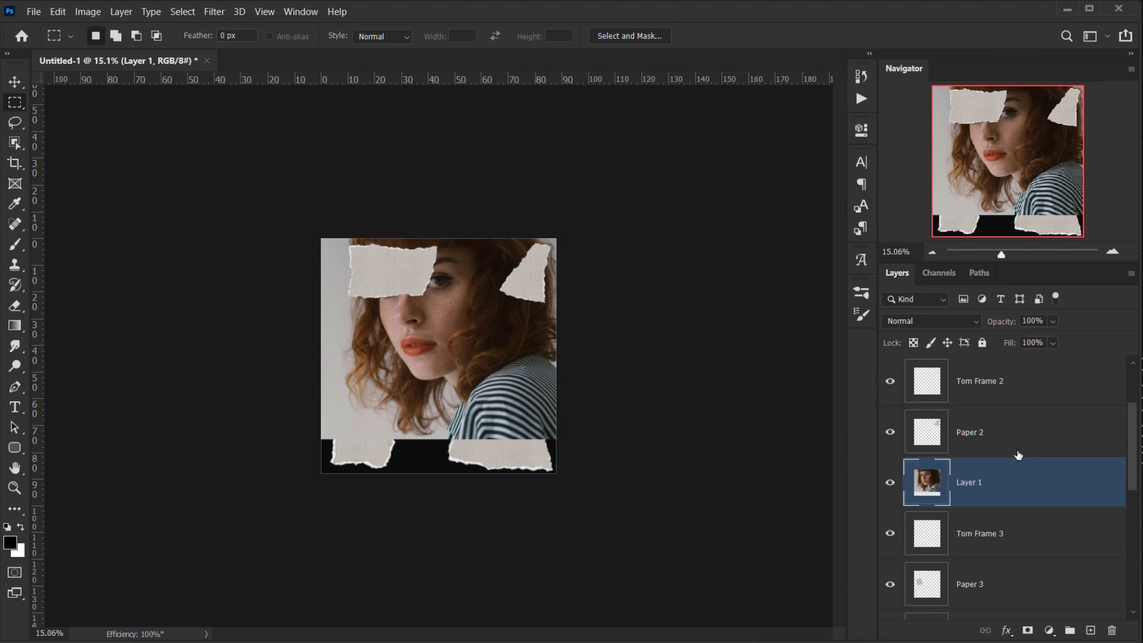
pyautogui.moveTo(998, 486); pyautogui.dragTo(955, 568)
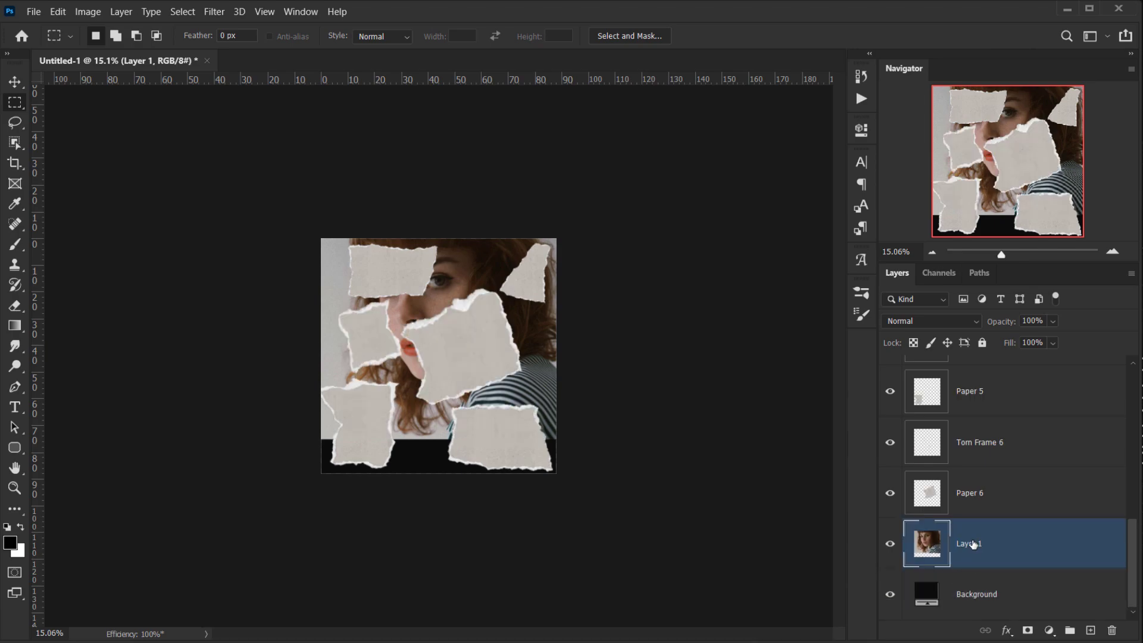
# Step: Rename the pasted portrait layer as Image 6
pyautogui.doubleClick(970, 544)
pyautogui.write('Image 6')
pyautogui.press('Return')
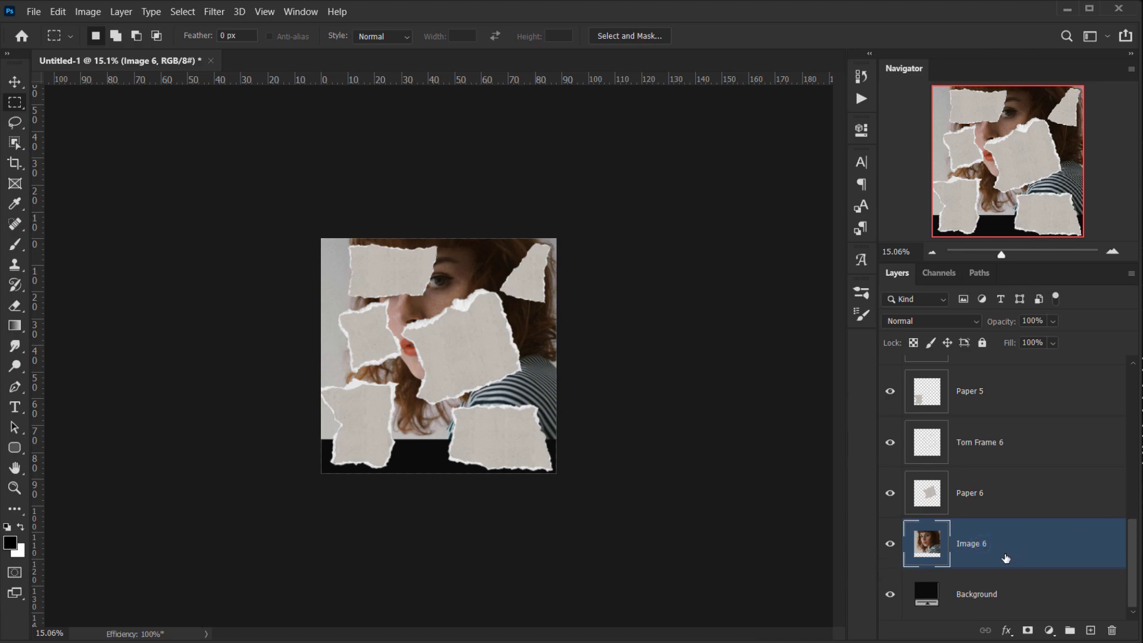
# Step: Reposition Image 6 downward with Free Transform, keeping its 100% scale, so the portrait covers the whole canvas
pyautogui.hotkey('ctrl', 't')
pyautogui.moveTo(501, 373); pyautogui.dragTo(500, 394)
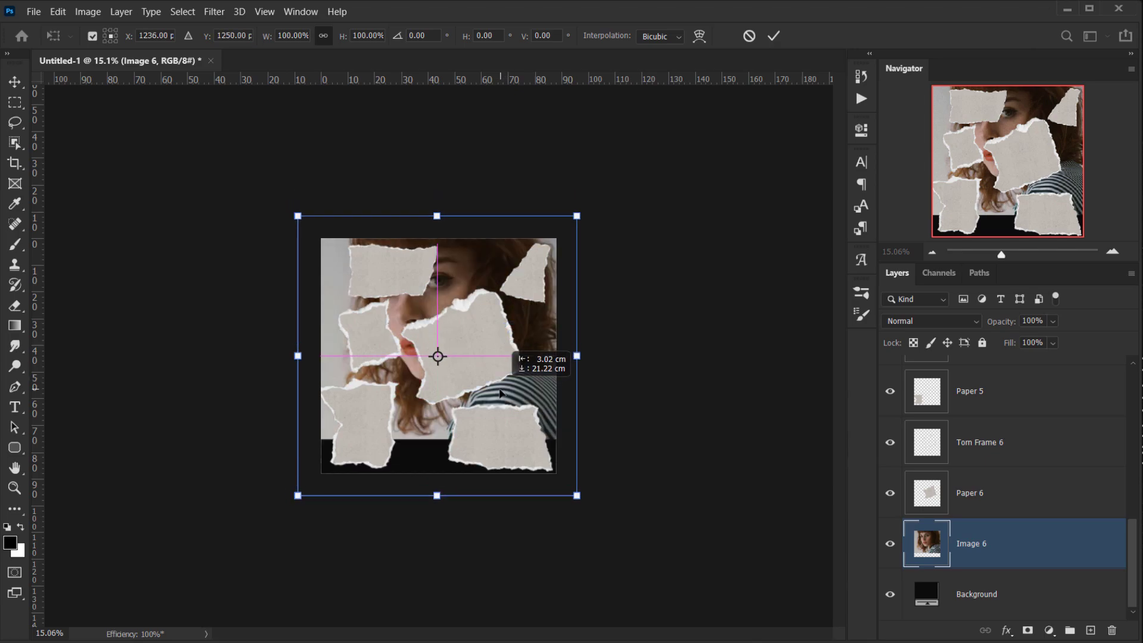
pyautogui.click(774, 36)
pyautogui.press('m')
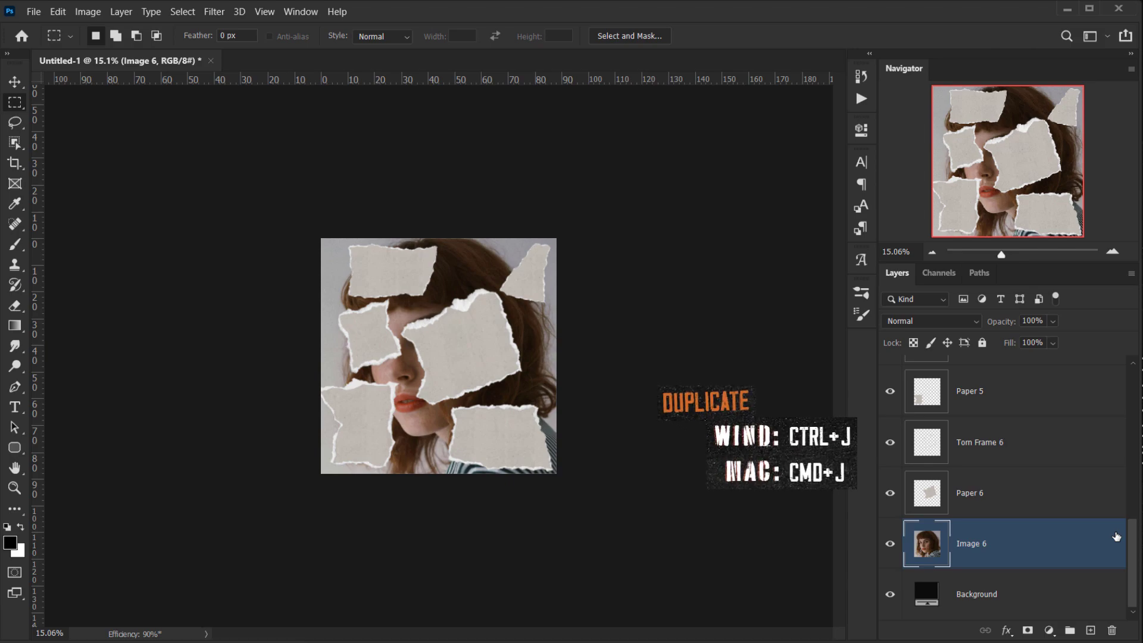
# Step: Duplicate the Image 6 layer five times to make one portrait copy for each remaining paper piece
pyautogui.hotkey('ctrl', 'j')
pyautogui.hotkey('ctrl', 'j')
pyautogui.hotkey('ctrl', 'j')
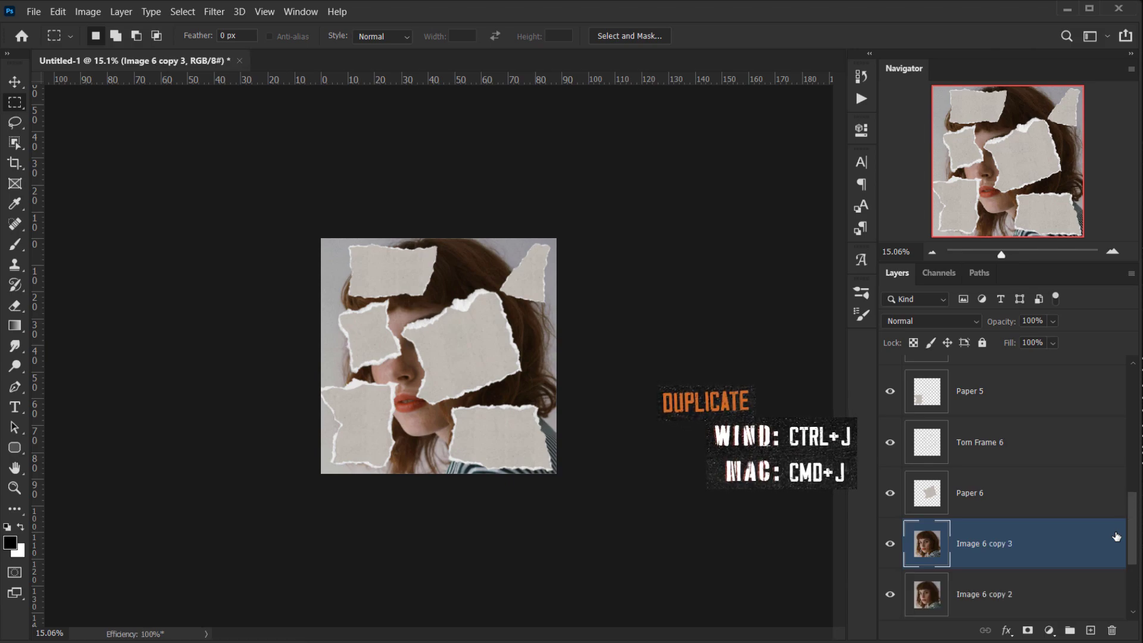
pyautogui.hotkey('ctrl', 'j')
pyautogui.hotkey('ctrl', 'j')
pyautogui.scroll(-5, 1069, 518)
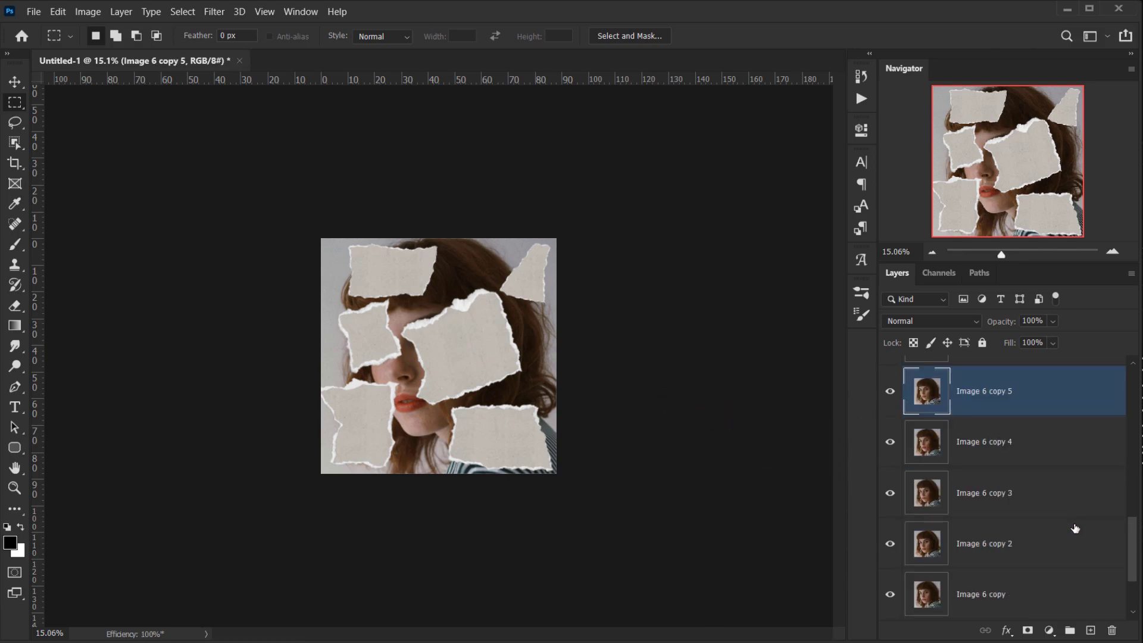
pyautogui.scroll(2, 1027, 529)
# Step: Rename the Image 6 copy layer as Image 5
pyautogui.click(1005, 554)
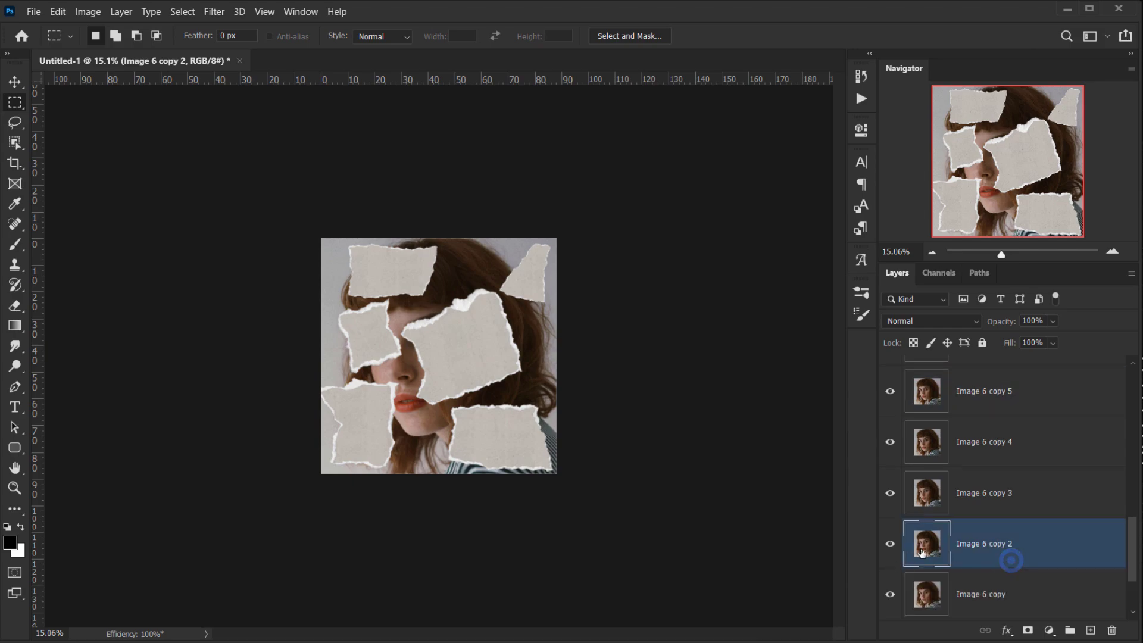
pyautogui.scroll(2, 988, 553)
pyautogui.scroll(-3, 985, 561)
pyautogui.click(998, 550)
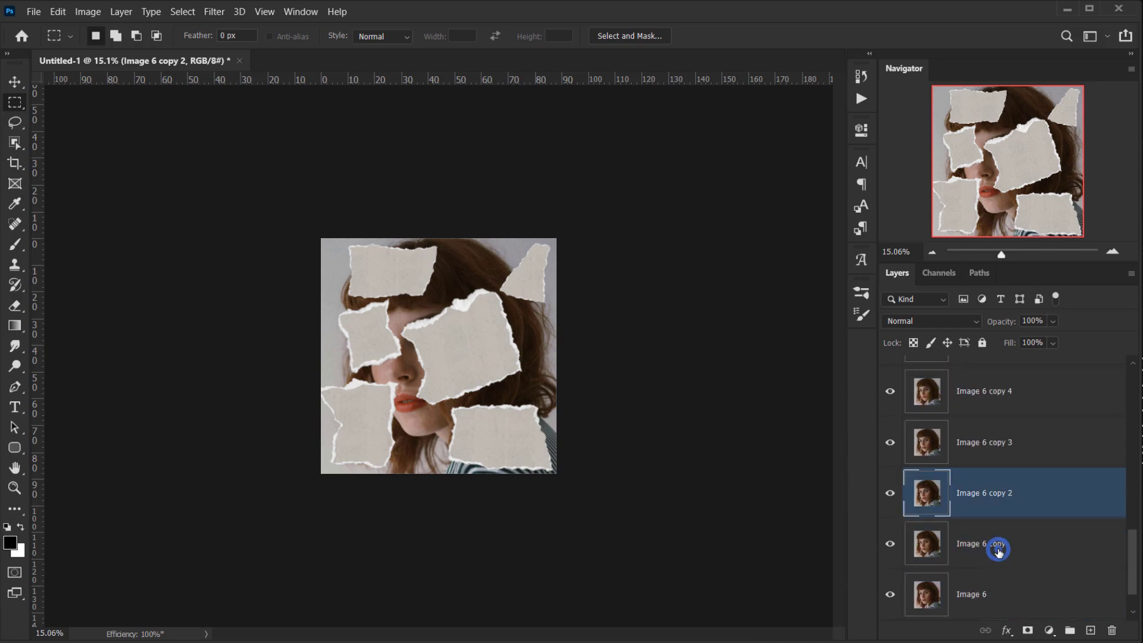
pyautogui.doubleClick(984, 543)
pyautogui.click(982, 543)
pyautogui.moveTo(982, 544); pyautogui.dragTo(1028, 538)
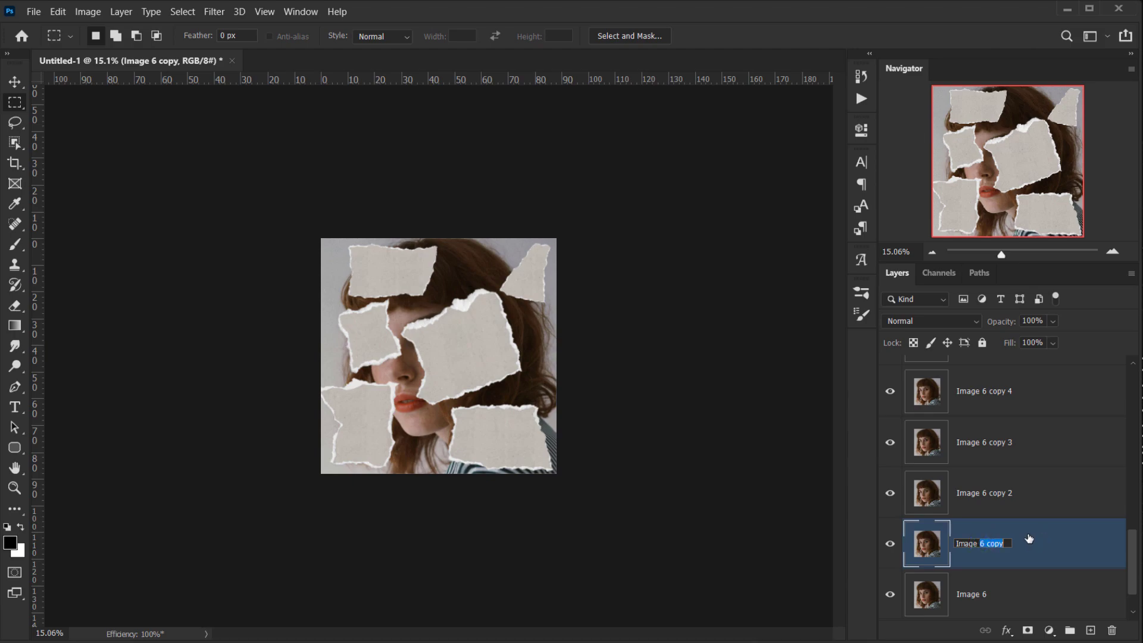
pyautogui.write('5')
pyautogui.hotkey('shift', 'Tab')
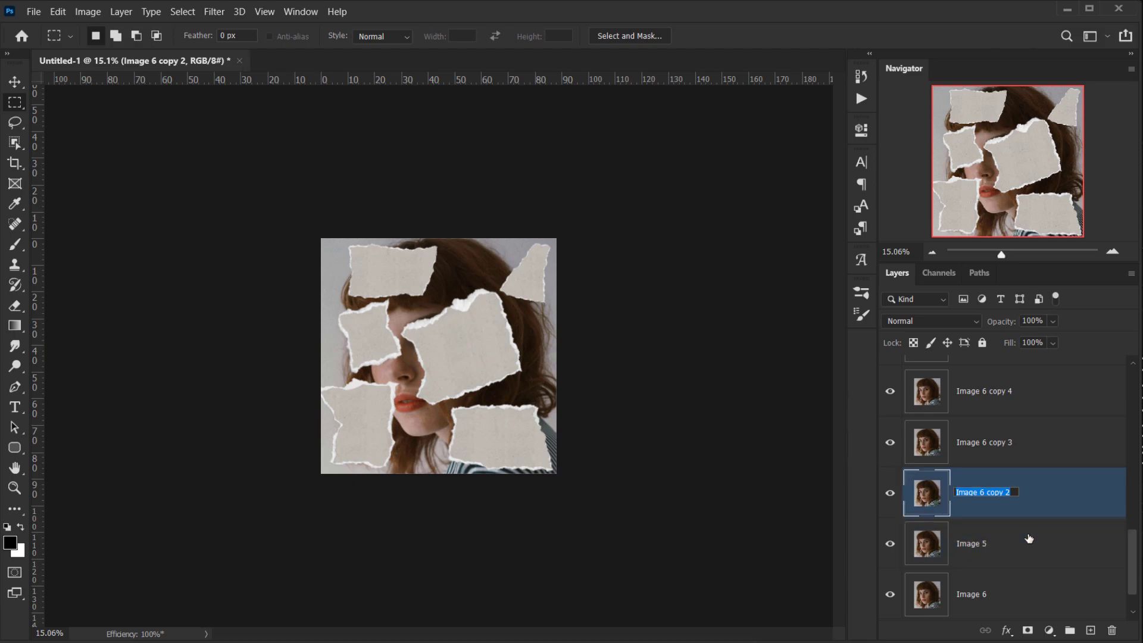
# Step: Rename the Image 6 copy 2 layer as Image 4
pyautogui.press('Right')
pyautogui.write('4')
pyautogui.hotkey('shift', 'Tab')
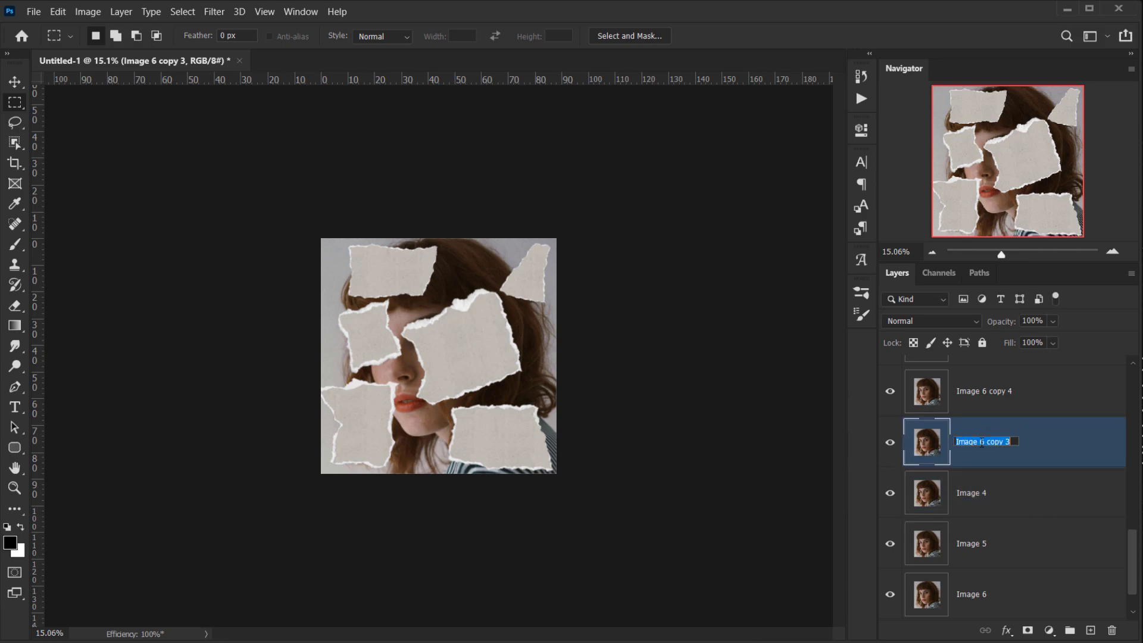
# Step: Rename the Image 6 copy 3 layer as Image 3
pyautogui.moveTo(980, 443); pyautogui.dragTo(1080, 456)
pyautogui.write('3')
pyautogui.hotkey('shift', 'Tab')
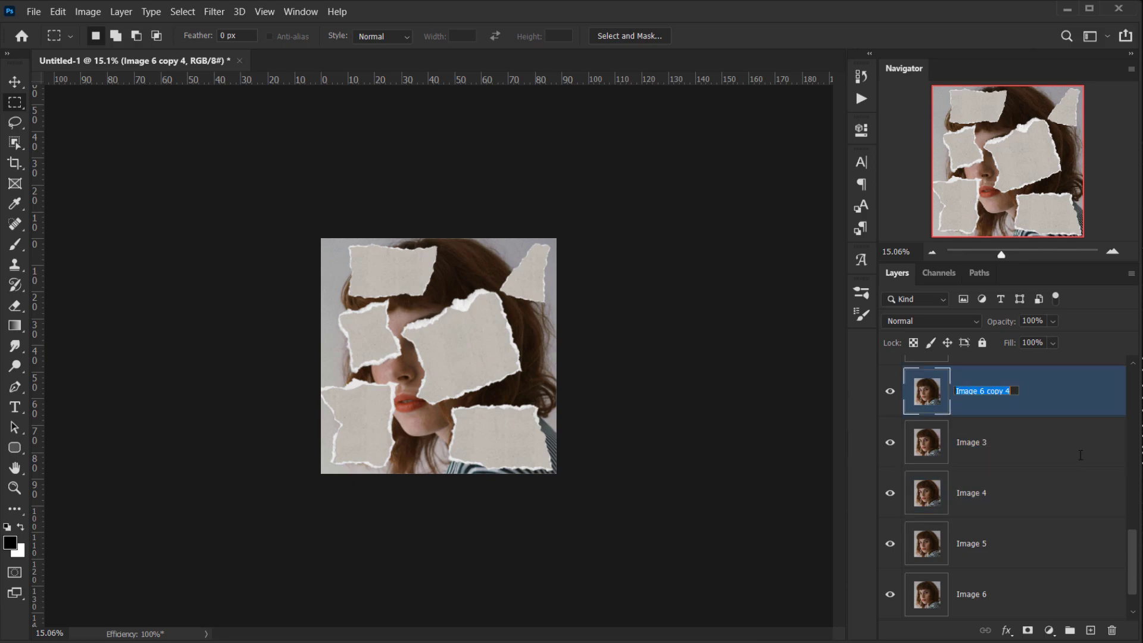
# Step: Rename the Image 6 copy 4 layer as Image 2 and the Image 6 copy 5 layer as Image 1
pyautogui.moveTo(980, 391); pyautogui.dragTo(1117, 382)
pyautogui.write('2')
pyautogui.hotkey('shift', 'Tab')
pyautogui.write('1')
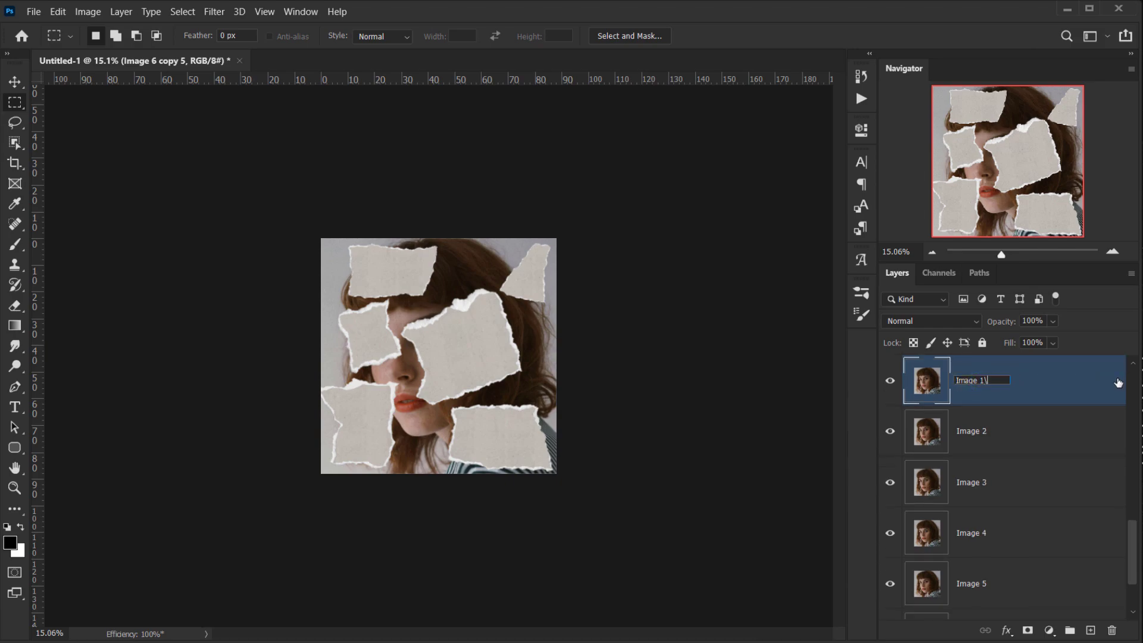
pyautogui.press('Return')
# Step: Move the Image 1 layer directly below Paper 1 and the Image 2 layer directly below Paper 2
pyautogui.scroll(2, 1046, 488)
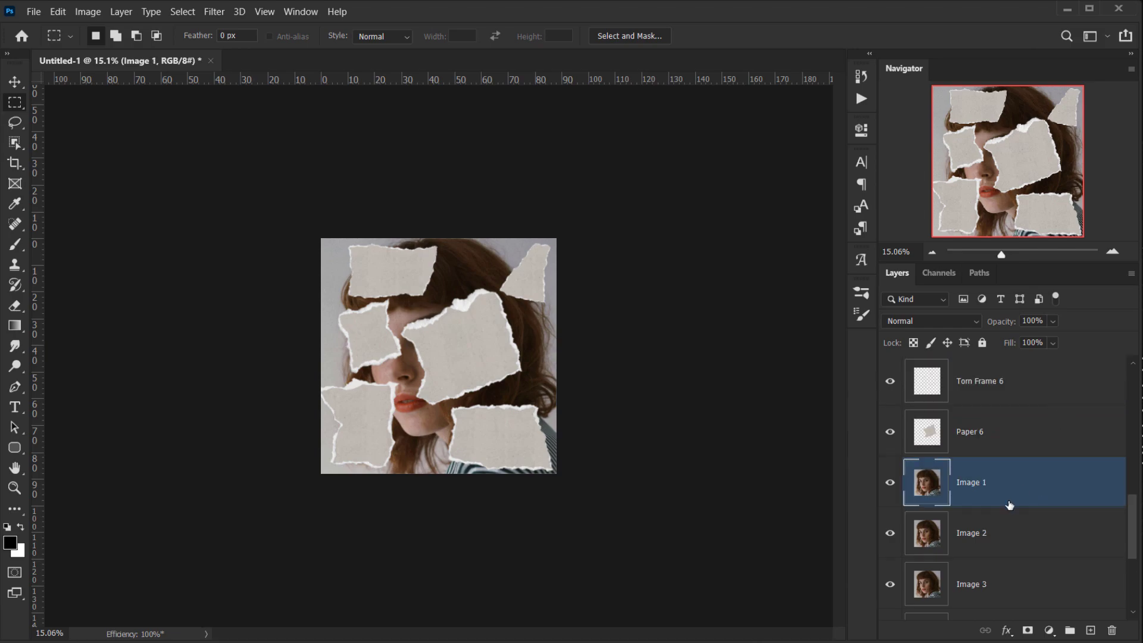
pyautogui.scroll(2, 1021, 521)
pyautogui.moveTo(1052, 586); pyautogui.dragTo(954, 461)
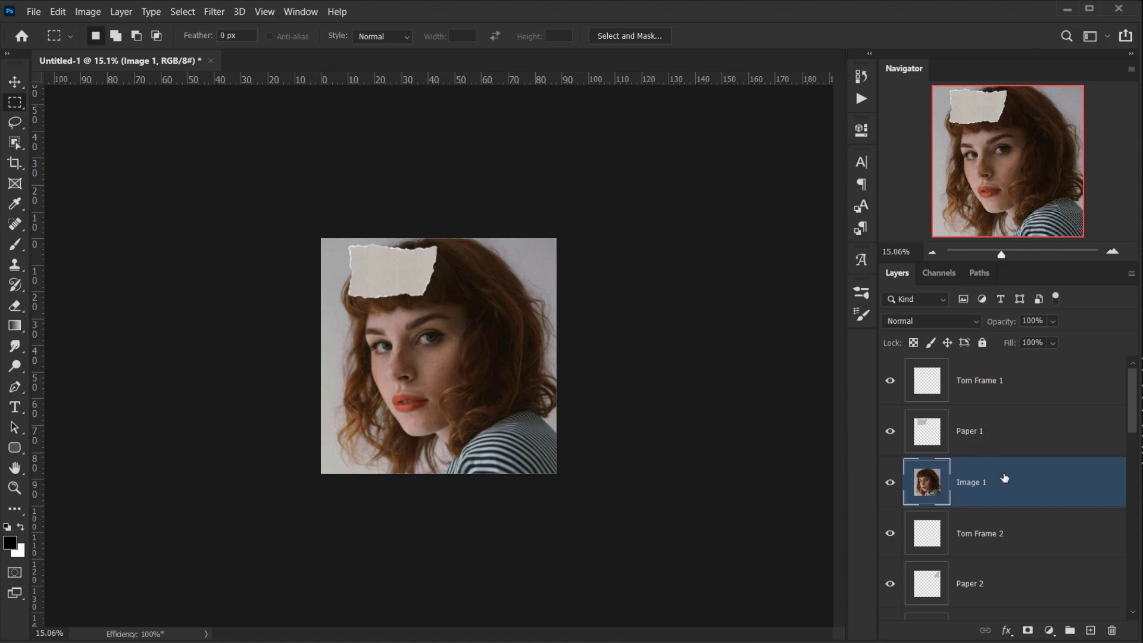
pyautogui.scroll(-12, 1004, 478)
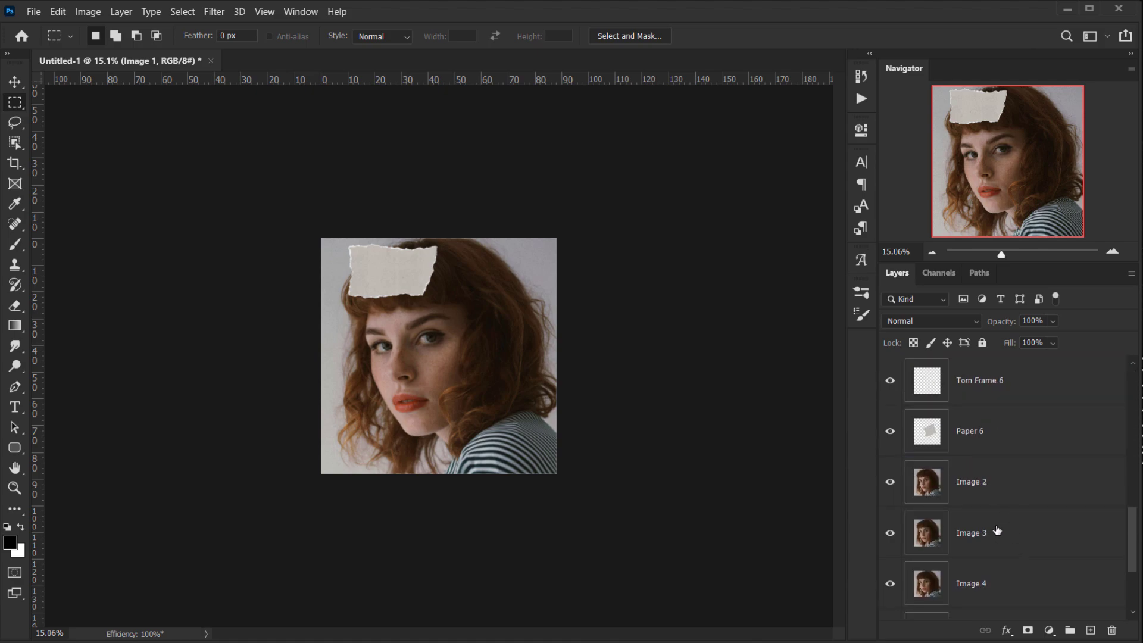
pyautogui.moveTo(986, 497); pyautogui.dragTo(1007, 546)
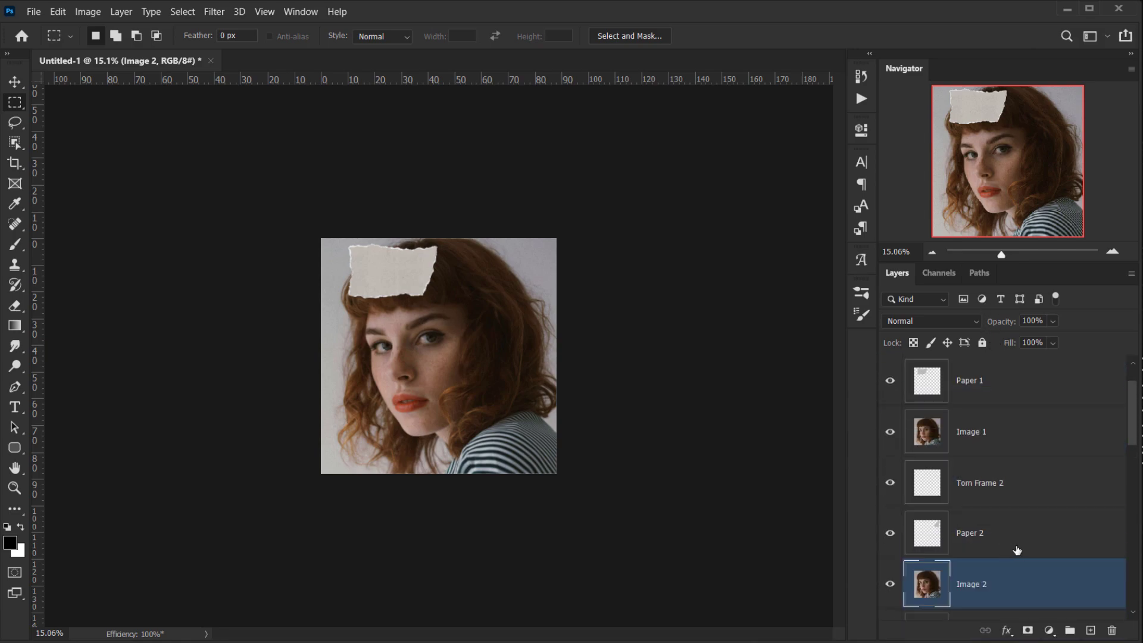
# Step: Move the Image 3, Image 4 and Image 5 layers directly below Paper 3, Paper 4 and Paper 5 respectively
pyautogui.scroll(-6, 1018, 544)
pyautogui.scroll(-5, 1018, 542)
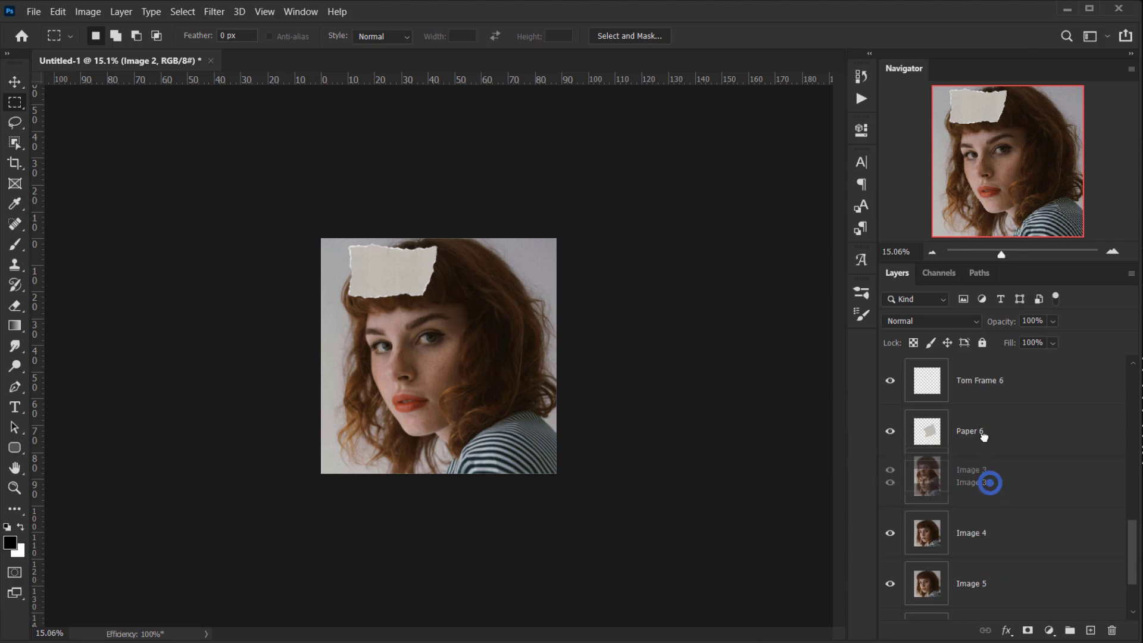
pyautogui.moveTo(983, 438)
pyautogui.mouseDown()
pyautogui.moveTo(979, 365)
pyautogui.moveTo(988, 440)
pyautogui.mouseUp()
pyautogui.scroll(-5, 1035, 443)
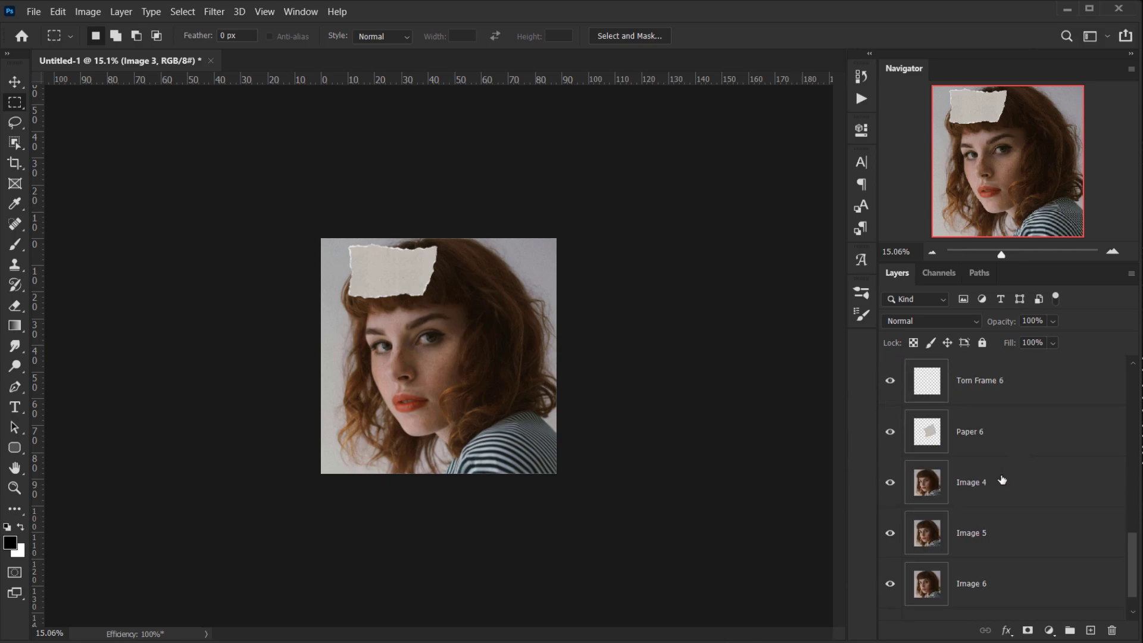
pyautogui.moveTo(1002, 480); pyautogui.dragTo(989, 451)
pyautogui.scroll(-3, 1032, 501)
pyautogui.scroll(-2, 1033, 501)
# Step: Hide the Torn Frame, Paper and Image layers of pieces 1, 2 and 3
pyautogui.scroll(10, 1020, 440)
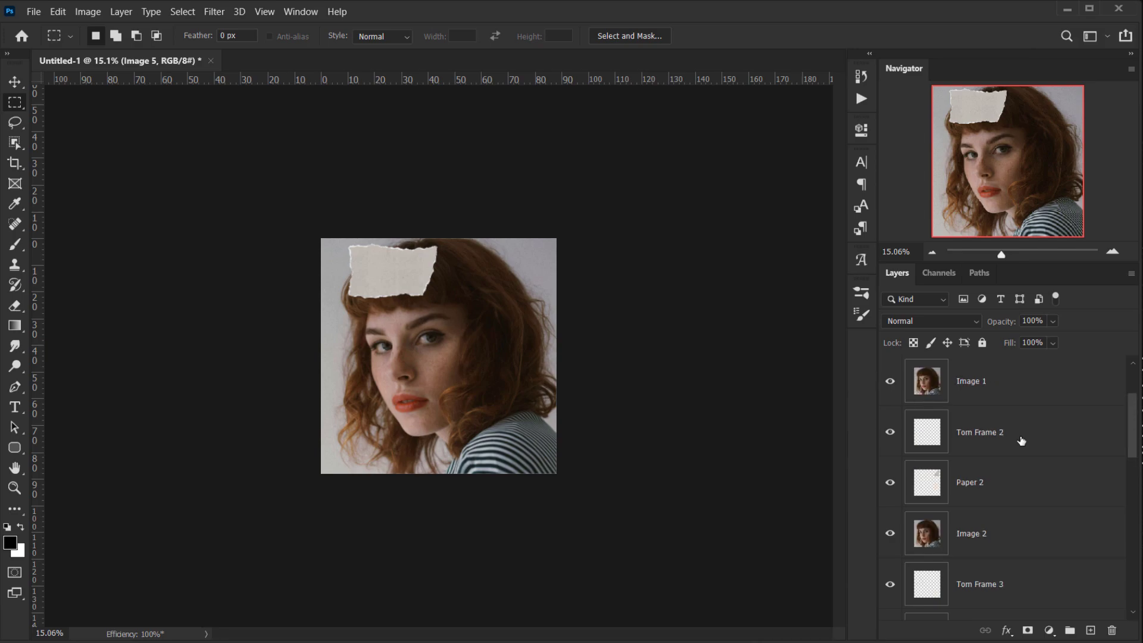
pyautogui.moveTo(890, 381); pyautogui.dragTo(898, 559)
pyautogui.scroll(-3, 898, 536)
pyautogui.click(890, 430)
pyautogui.moveTo(892, 463); pyautogui.dragTo(891, 534)
pyautogui.scroll(-2, 905, 518)
pyautogui.moveTo(891, 482); pyautogui.dragTo(889, 539)
pyautogui.scroll(-3, 913, 515)
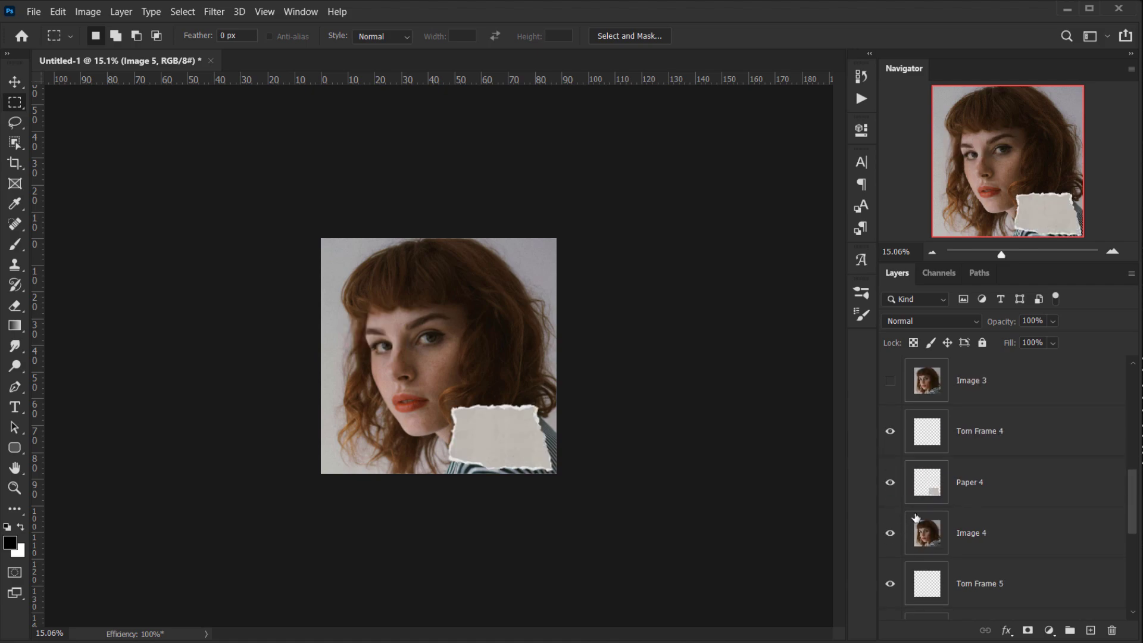
# Step: Hide the Torn Frame, Paper and Image layers of pieces 4 and 5, leaving only piece 6 showing
pyautogui.moveTo(890, 381); pyautogui.dragTo(897, 485)
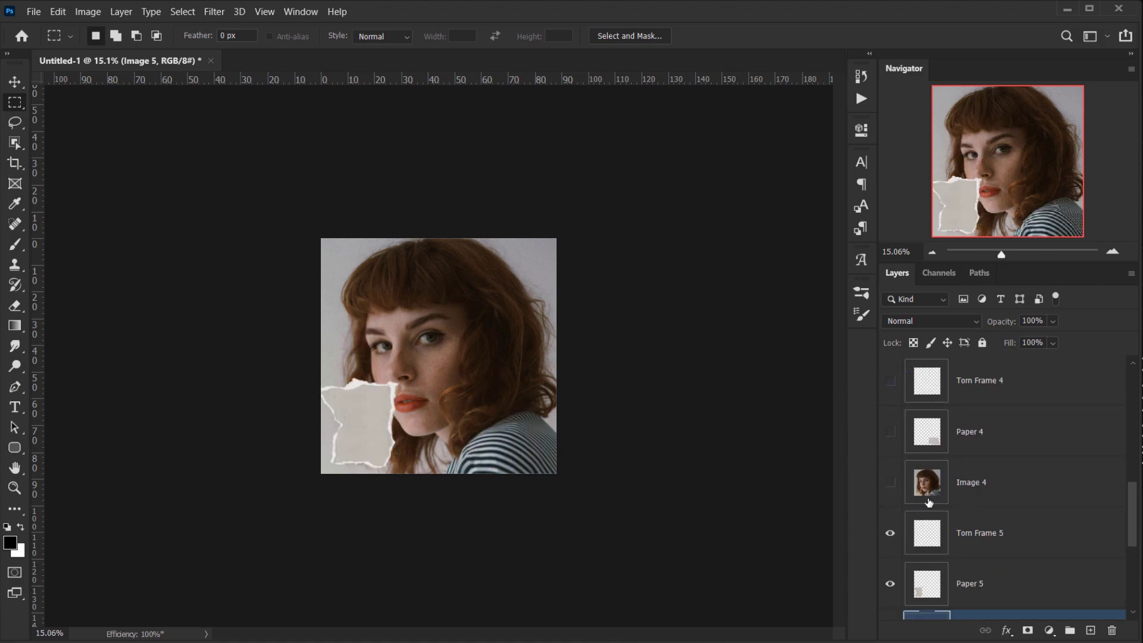
pyautogui.scroll(-2, 897, 485)
pyautogui.moveTo(890, 429); pyautogui.dragTo(891, 482)
pyautogui.scroll(-1, 946, 508)
pyautogui.scroll(-1, 946, 509)
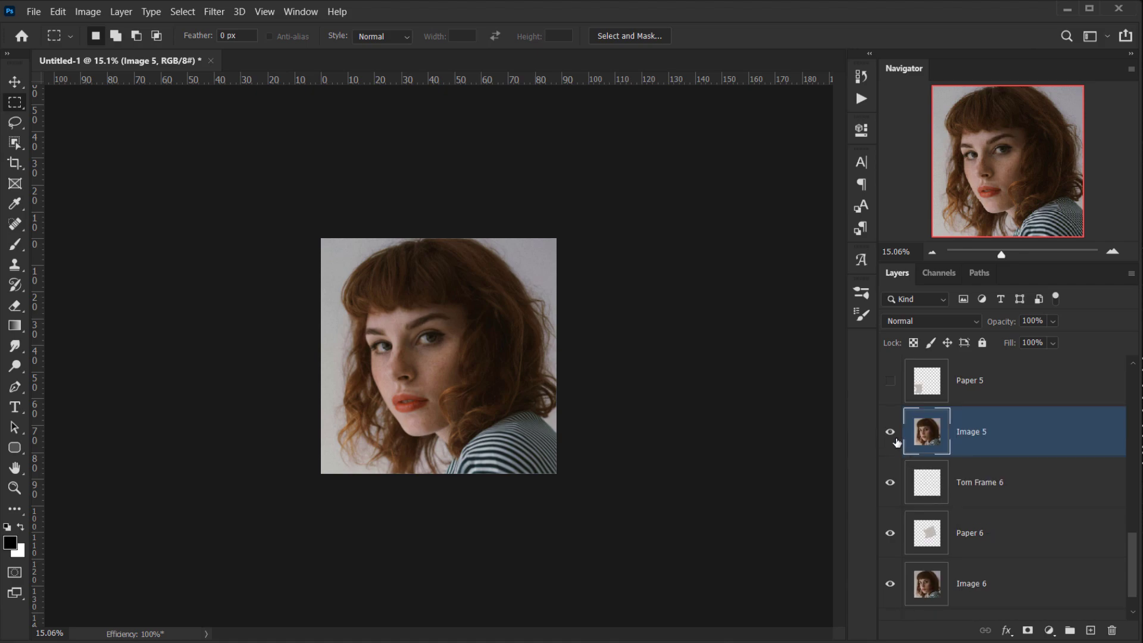
pyautogui.click(890, 431)
# Step: Select the Image 6 layer and examine how the sixth torn paper piece sits over the portrait
pyautogui.click(998, 584)
pyautogui.scroll(2, 446, 406)
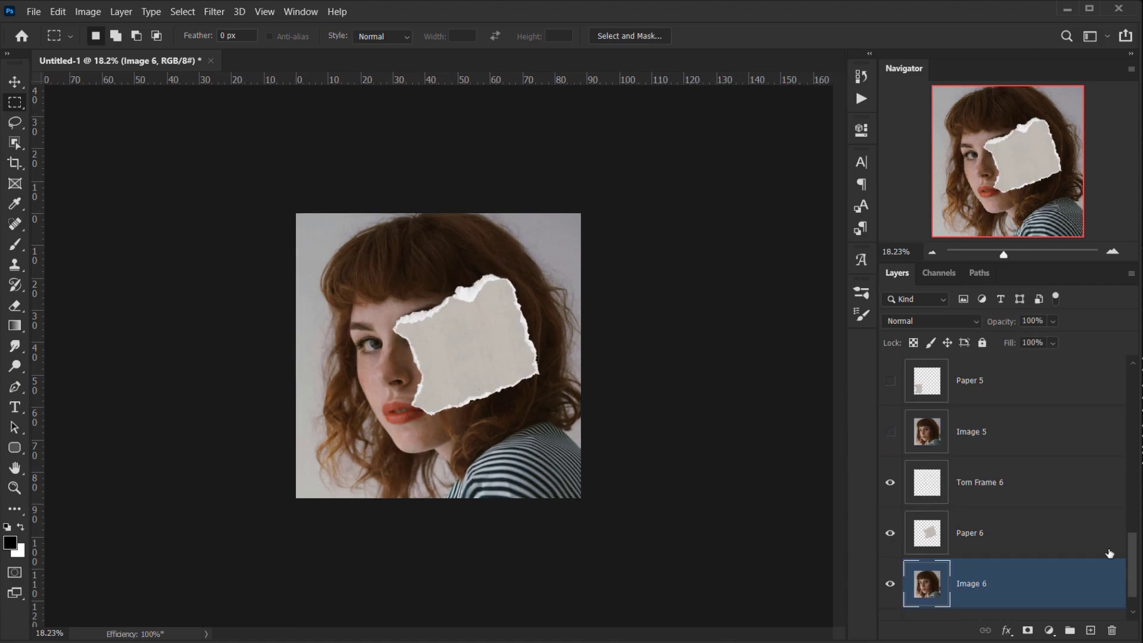
pyautogui.scroll(3, 478, 334)
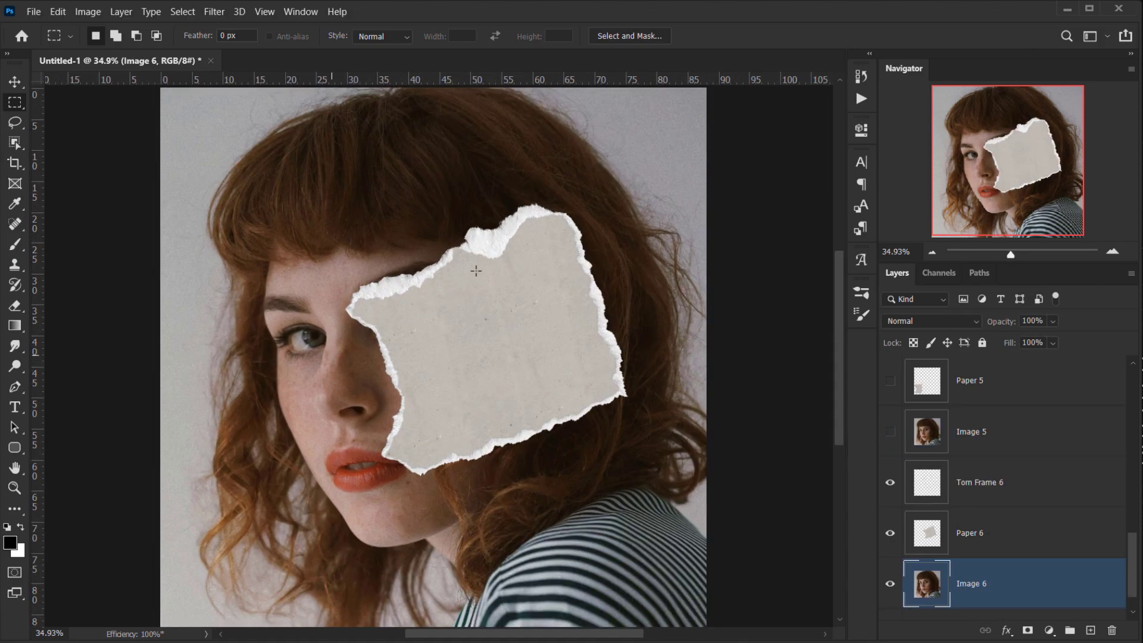
pyautogui.moveTo(520, 275); pyautogui.dragTo(494, 275)
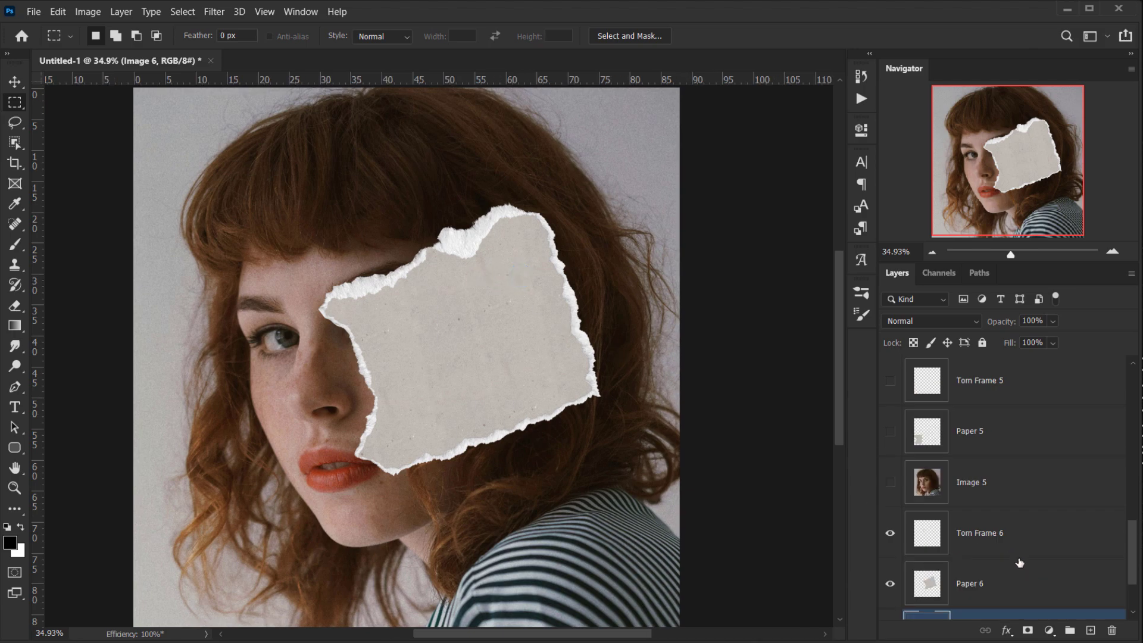
pyautogui.scroll(-1, 1020, 574)
pyautogui.scroll(1, 435, 346)
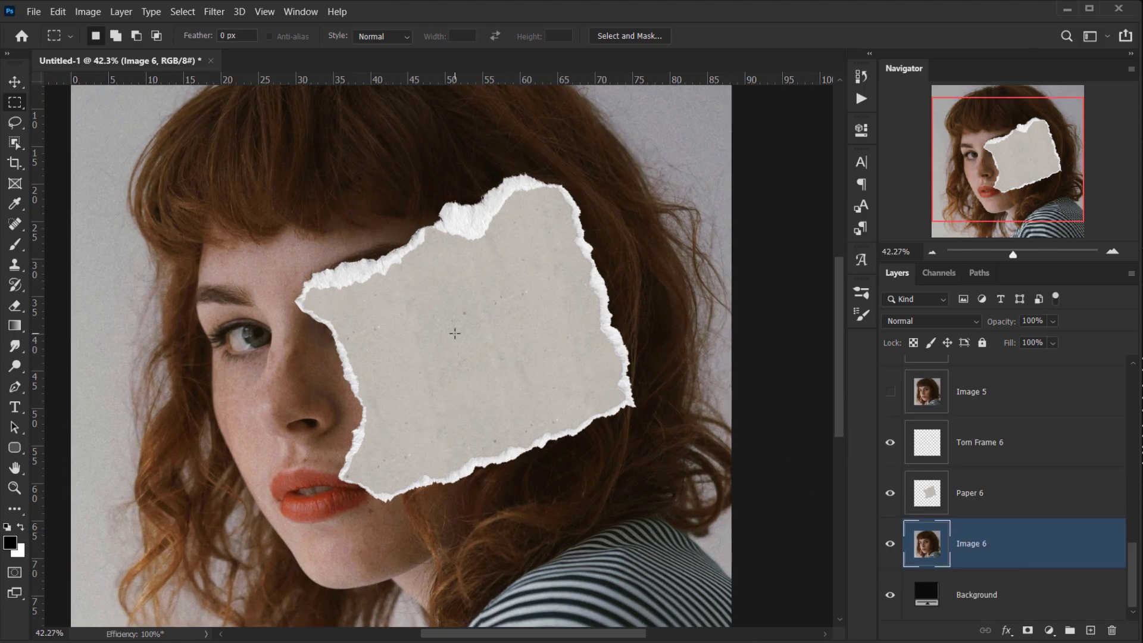
pyautogui.scroll(-1, 277, 352)
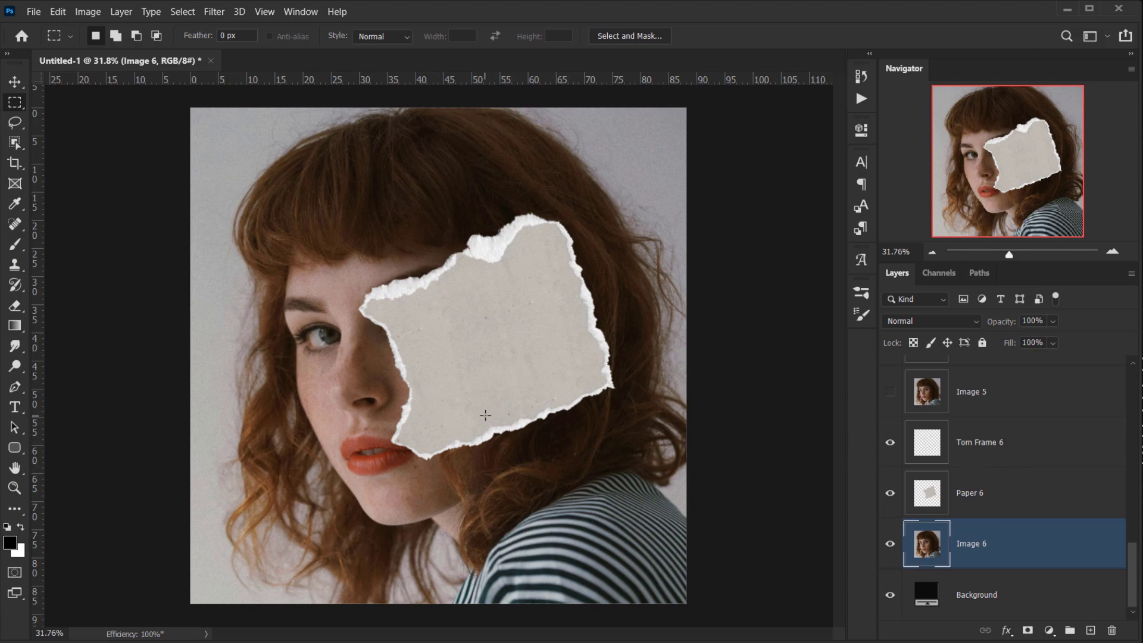
pyautogui.scroll(2, 485, 414)
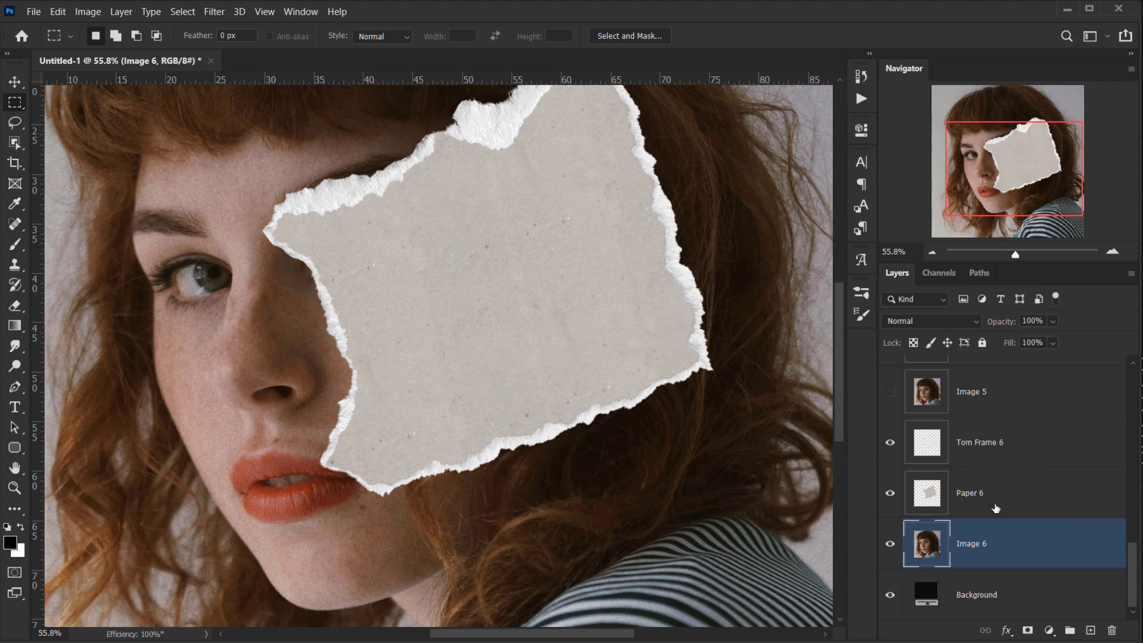
pyautogui.scroll(-1, 454, 416)
pyautogui.scroll(1, 468, 423)
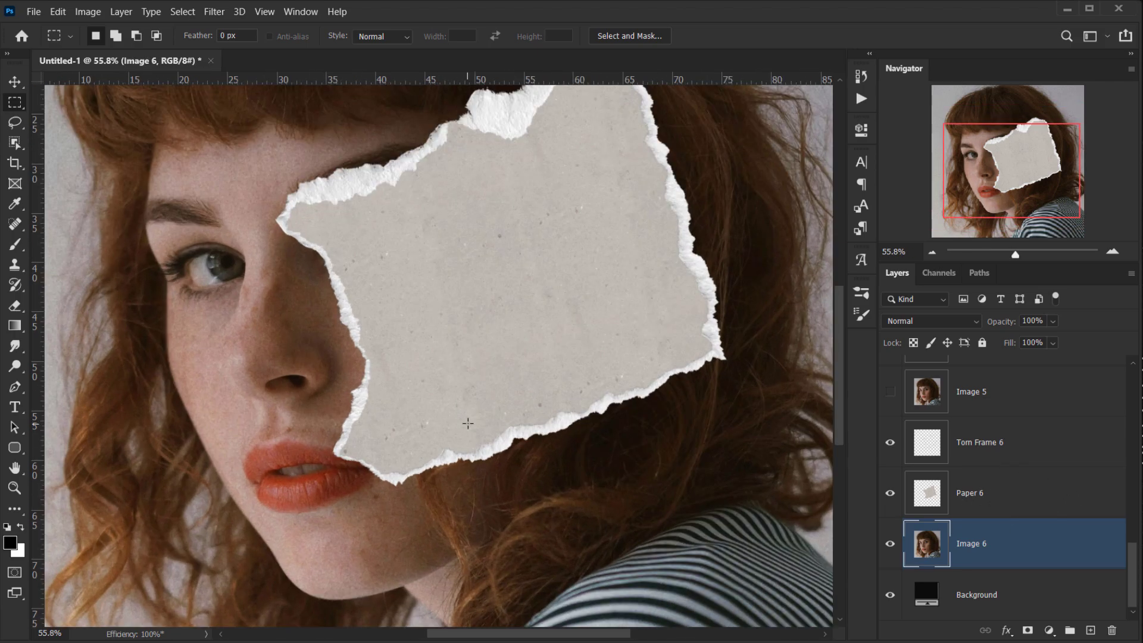
# Step: Load the Paper 6 outline as a selection and use it to add a layer mask to Image 6
pyautogui.click(1034, 507)
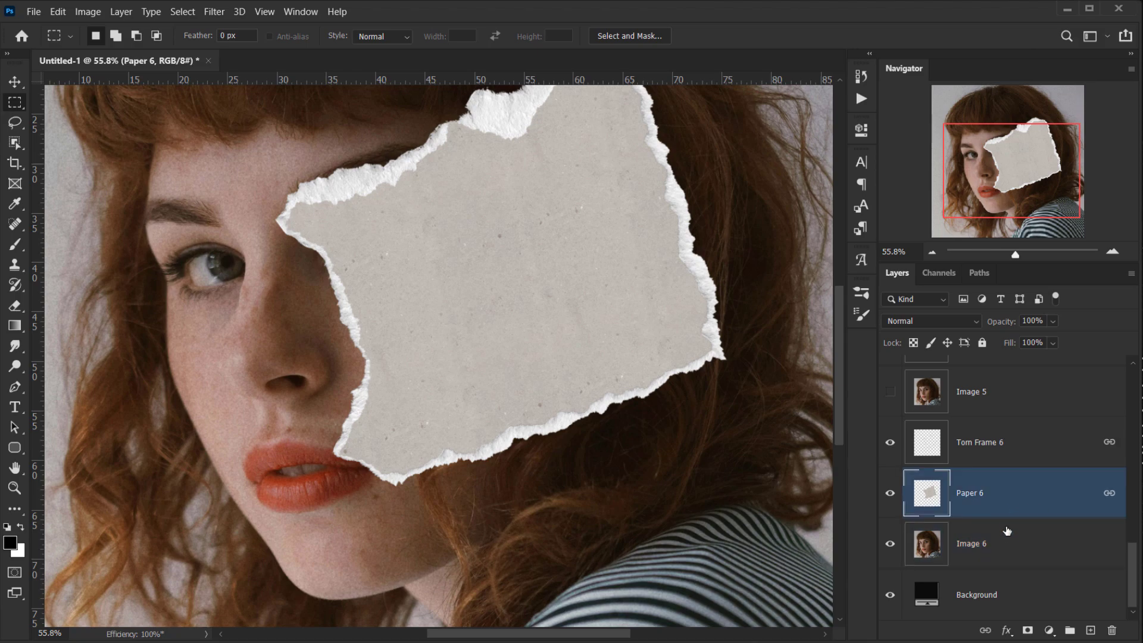
pyautogui.click(974, 544)
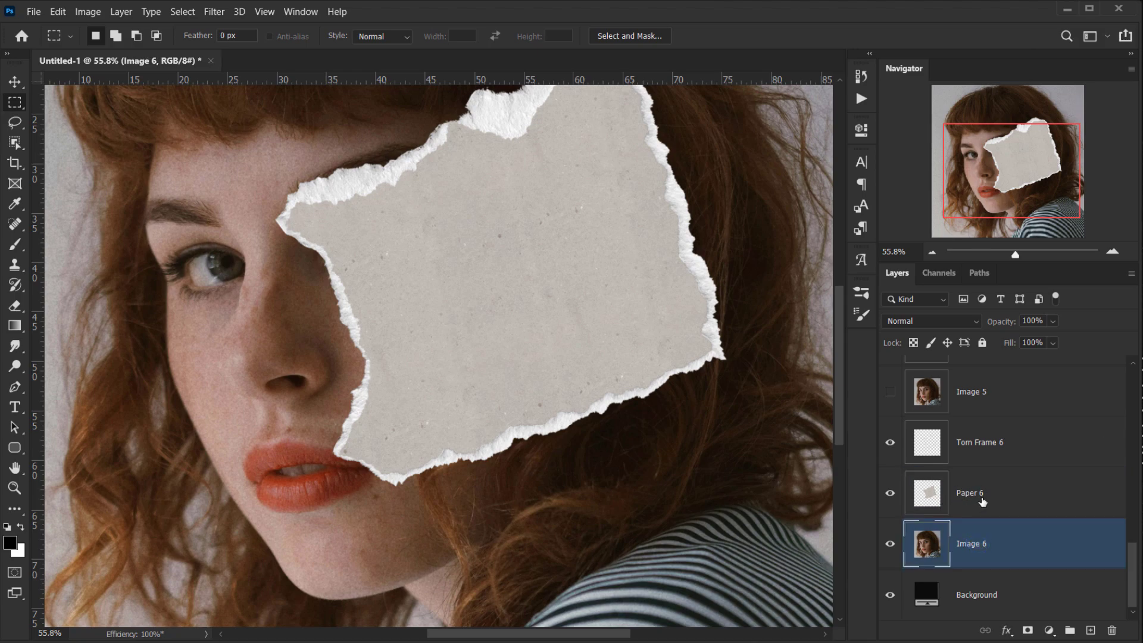
pyautogui.click(968, 505)
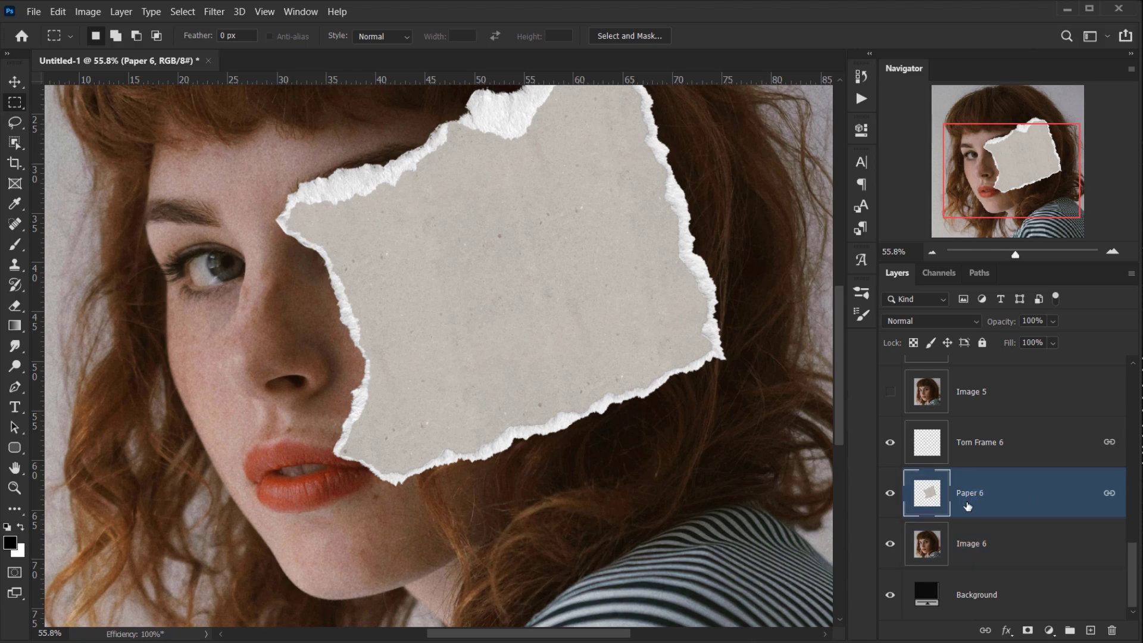
pyautogui.keyDown('ctrl'); pyautogui.click(932, 501); pyautogui.keyUp('ctrl')
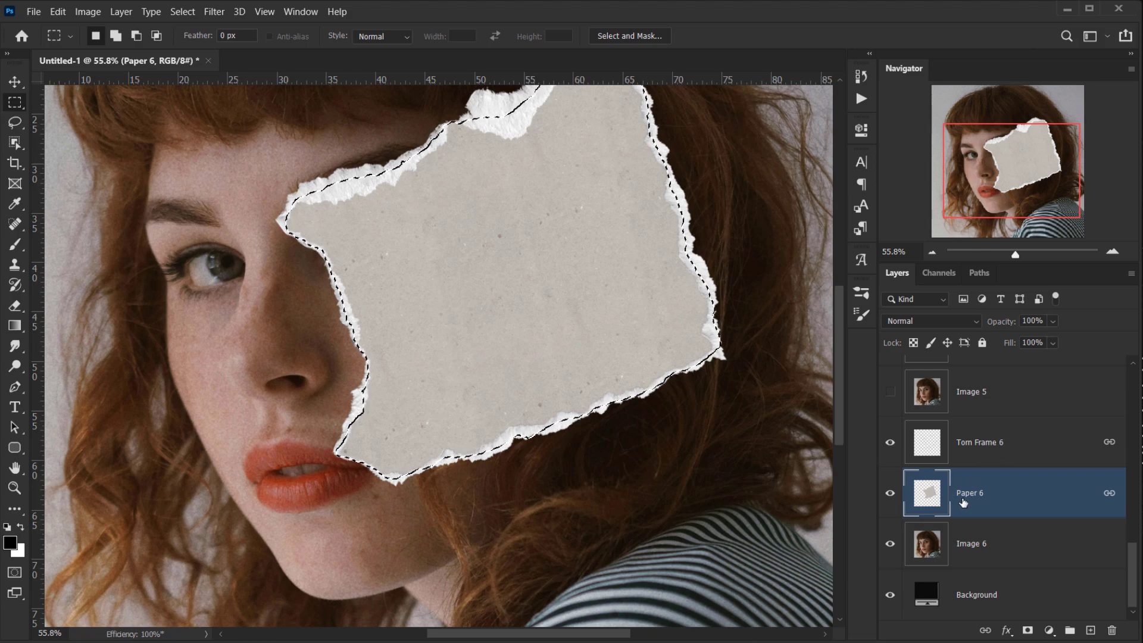
pyautogui.click(1011, 546)
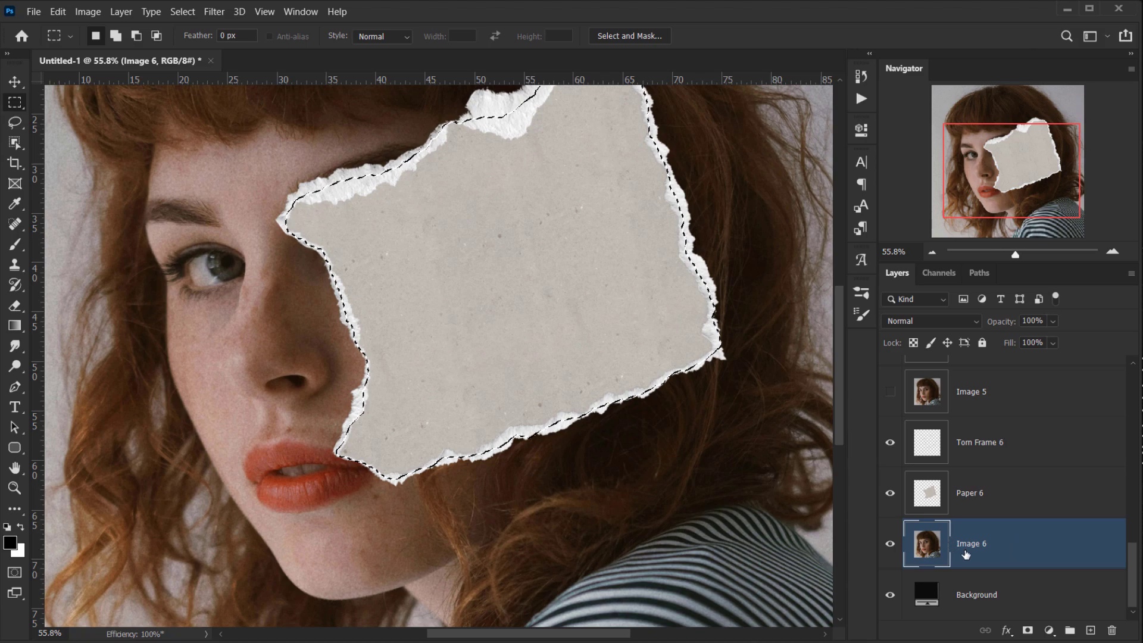
pyautogui.click(1027, 631)
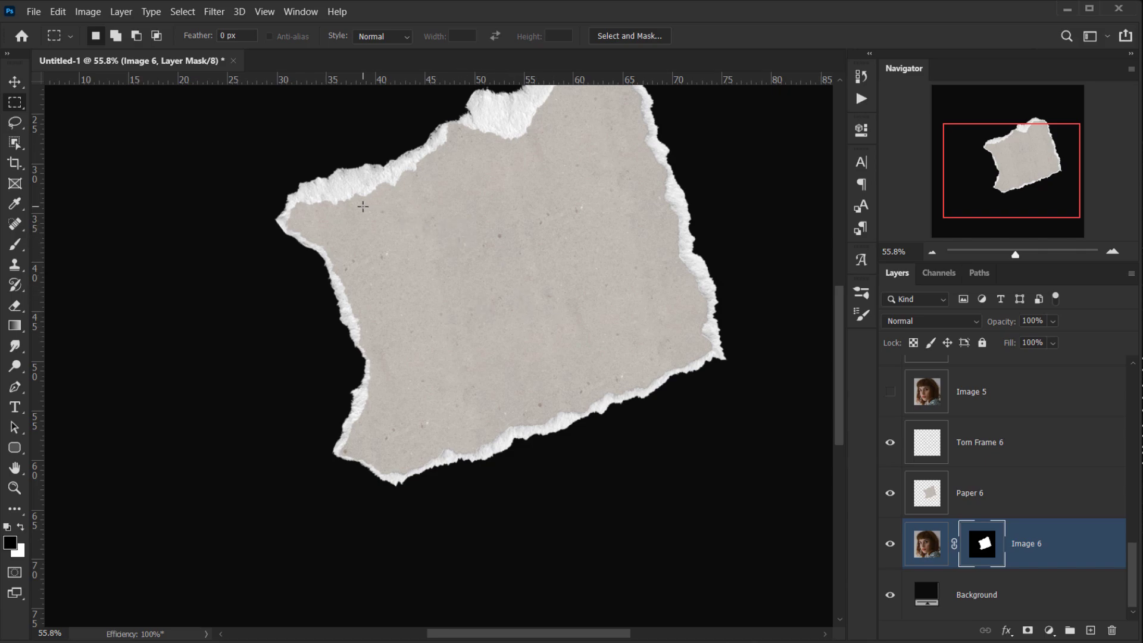
# Step: Toggle the Paper 6 layer's visibility to compare the masked portrait with and without the paper
pyautogui.click(950, 498)
pyautogui.click(890, 494)
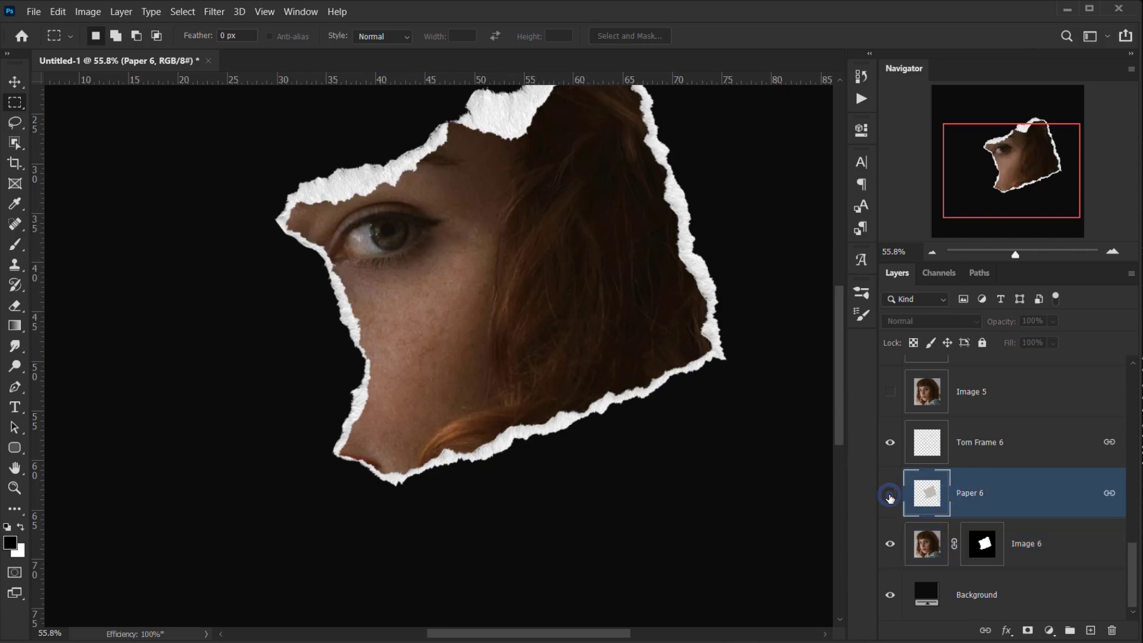
pyautogui.click(890, 494)
pyautogui.click(890, 494)
pyautogui.click(890, 494)
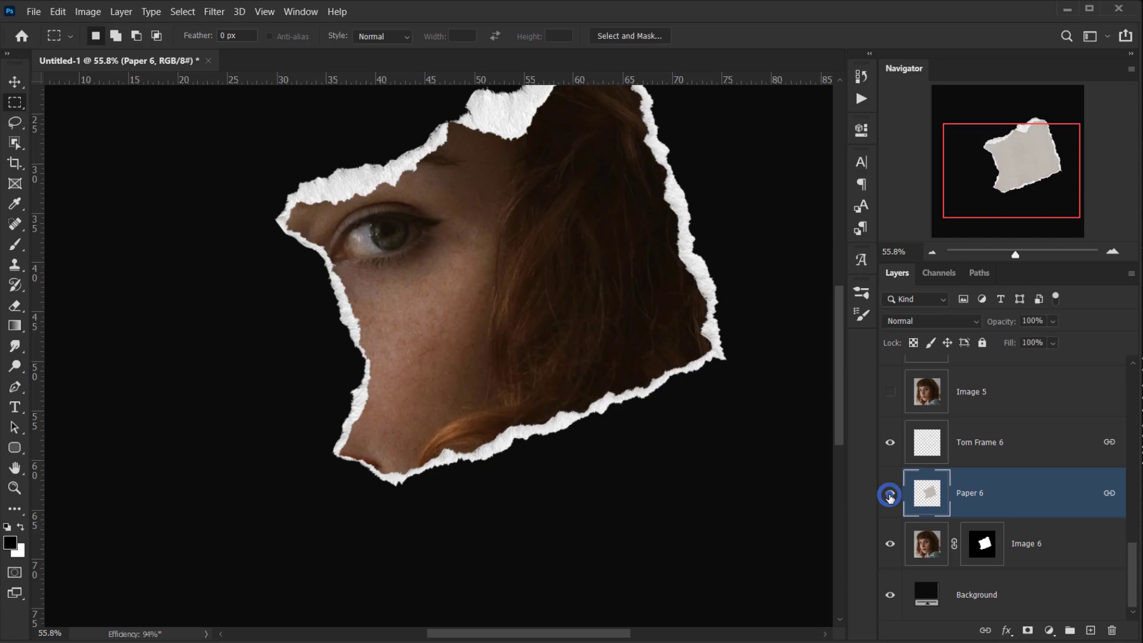
pyautogui.click(889, 494)
pyautogui.click(890, 494)
pyautogui.click(890, 494)
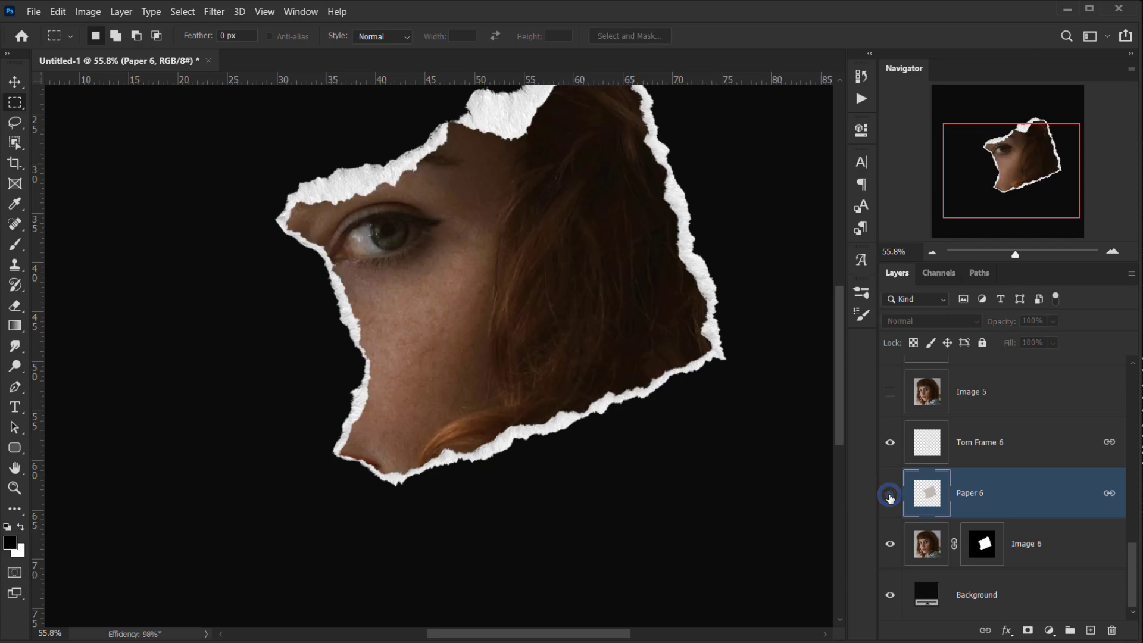
pyautogui.click(889, 494)
# Step: Set the Paper 6 layer's blend mode to Soft Light and check the paper texture on the portrait up close
pyautogui.click(930, 321)
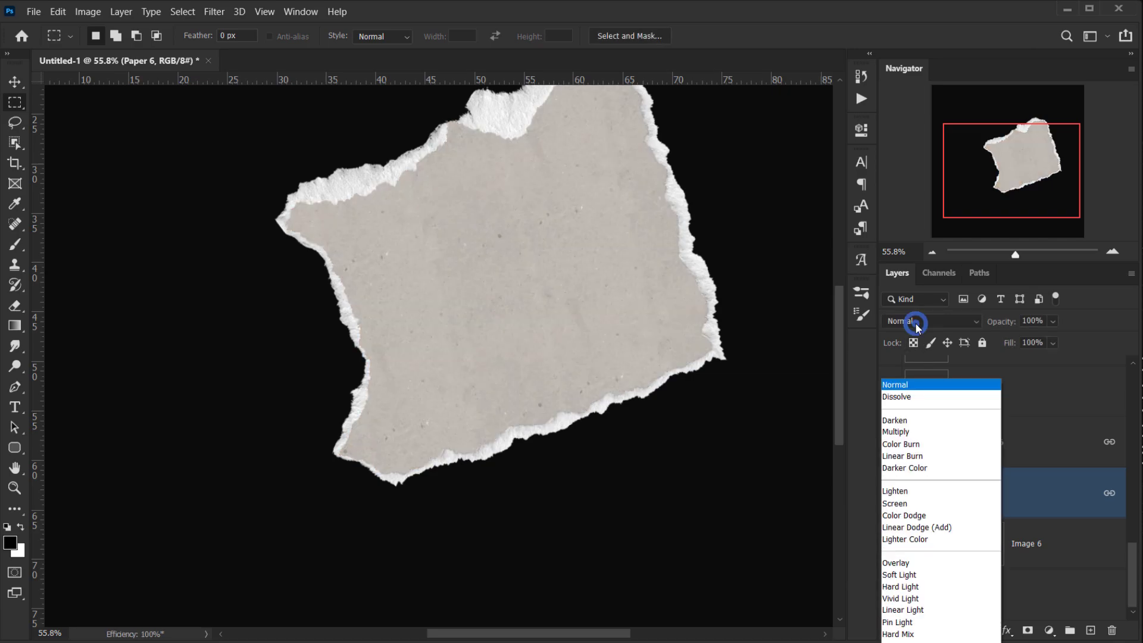
pyautogui.click(909, 477)
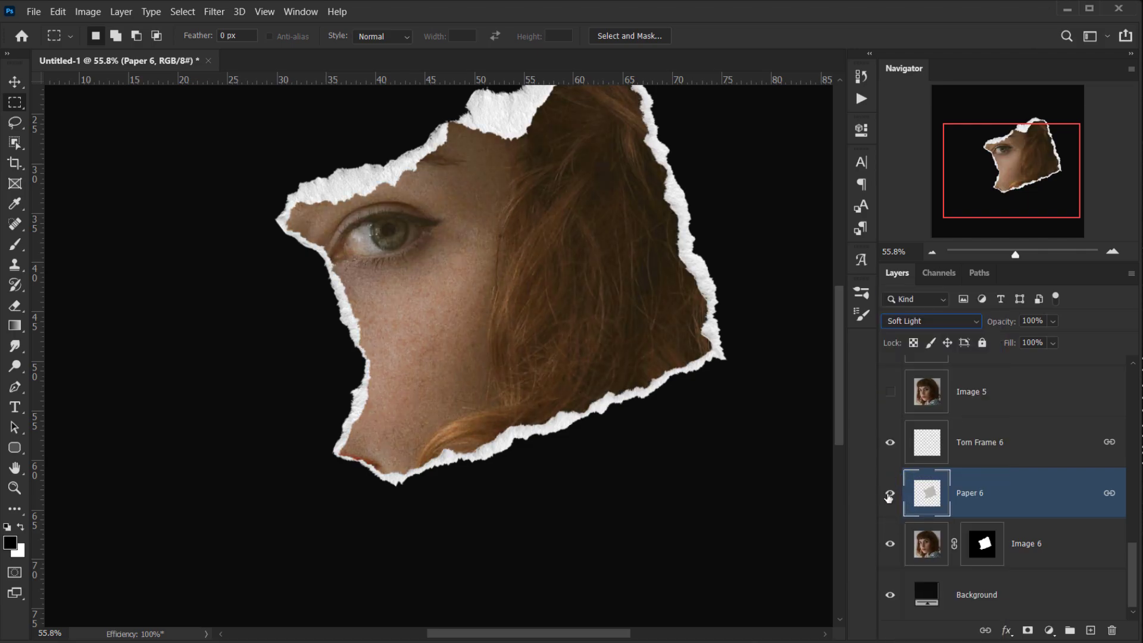
pyautogui.click(890, 494)
pyautogui.click(890, 494)
pyautogui.scroll(2, 477, 288)
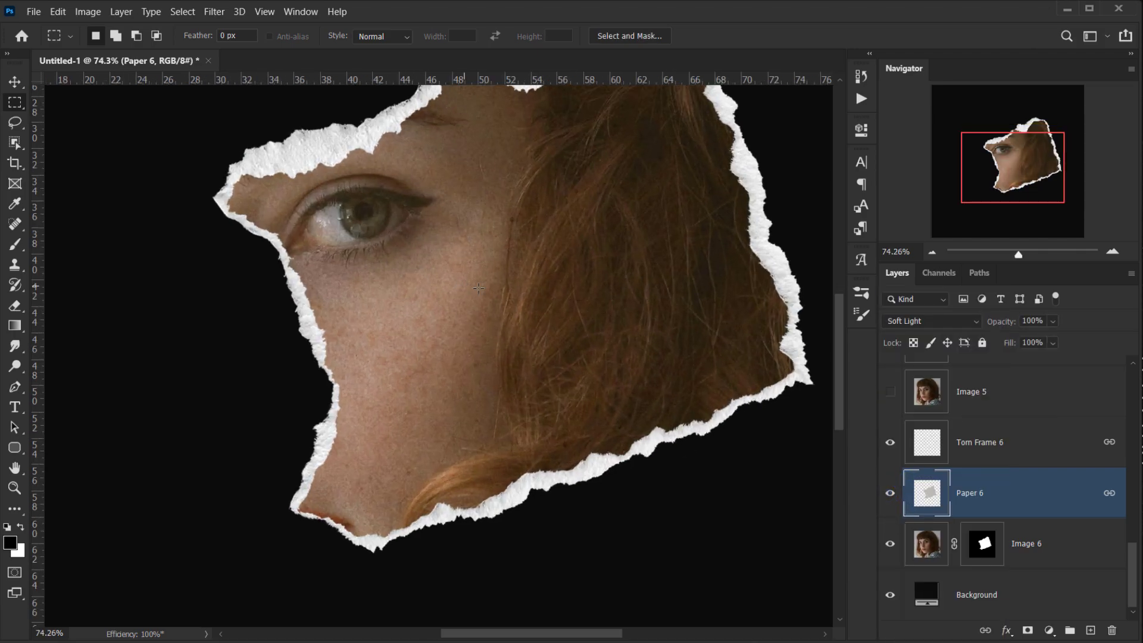
pyautogui.scroll(2, 396, 244)
pyautogui.scroll(-4, 387, 247)
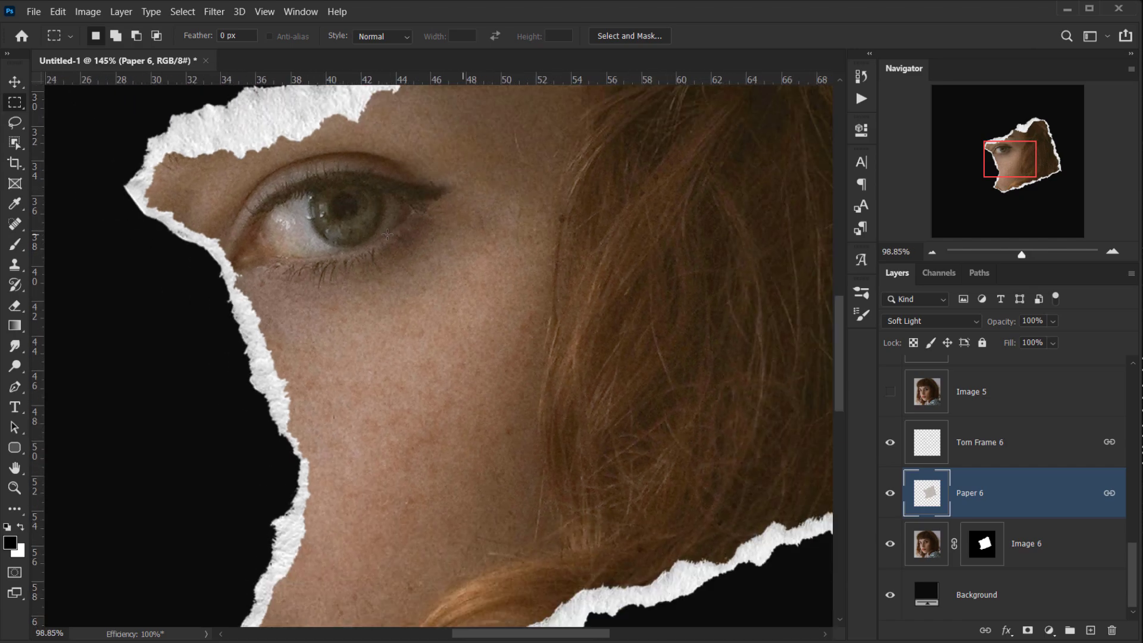
pyautogui.scroll(-2, 387, 246)
pyautogui.scroll(-2, 459, 197)
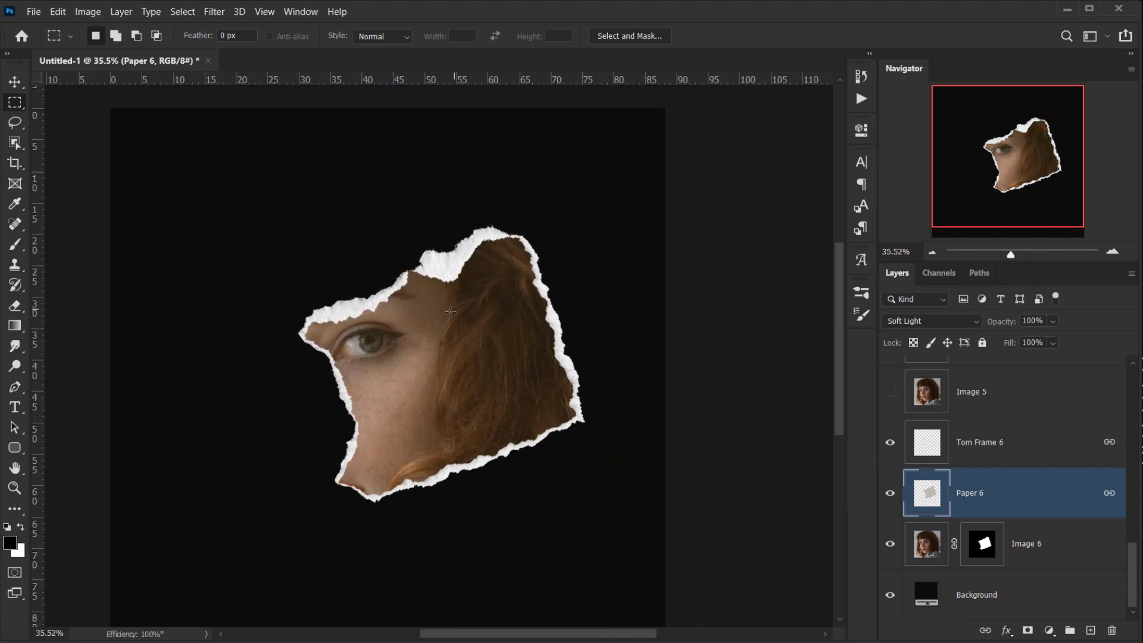
# Step: Group the Image 6, Paper 6 and Torn Frame 6 layers and name the group 6
pyautogui.click(1036, 543)
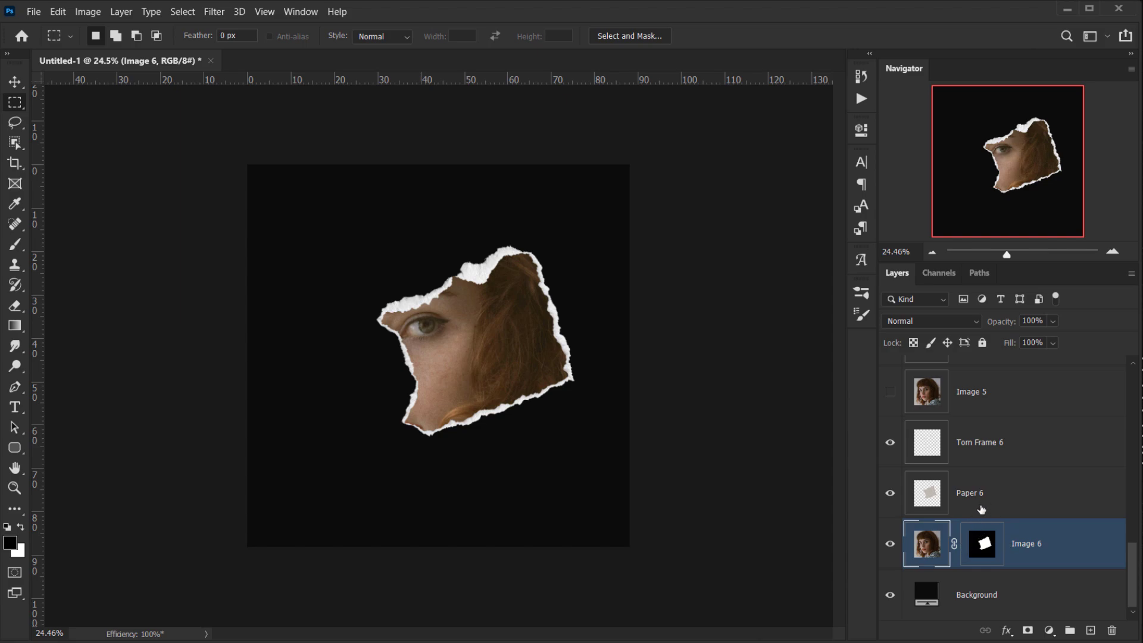
pyautogui.keyDown('shift'); pyautogui.click(1022, 505); pyautogui.keyUp('shift')
pyautogui.keyDown('shift'); pyautogui.click(1003, 441); pyautogui.keyUp('shift')
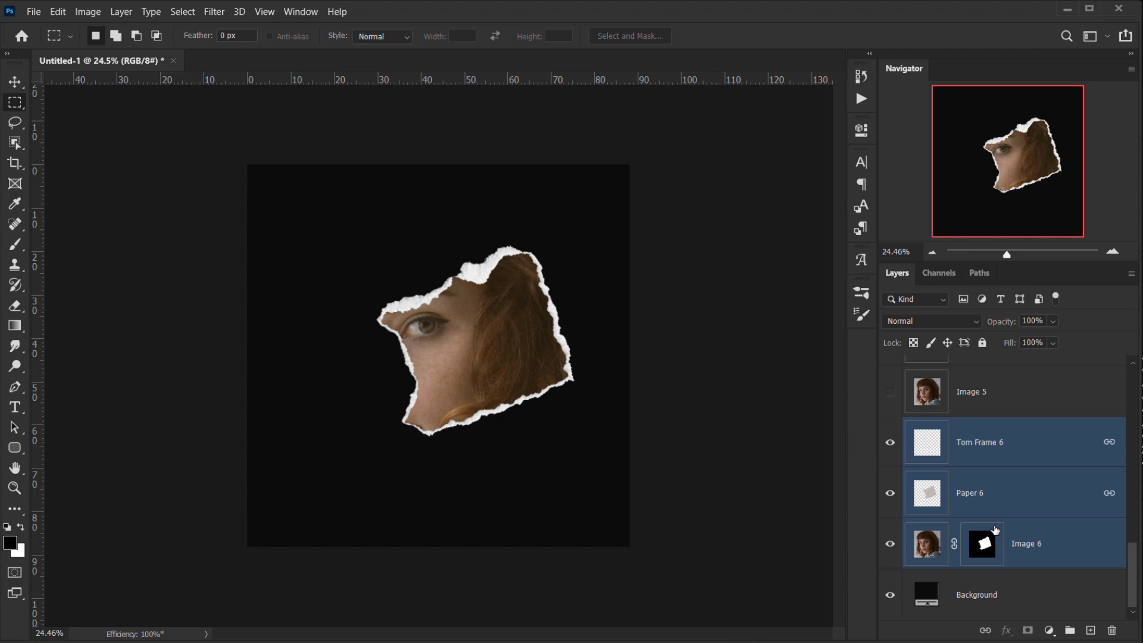
pyautogui.hotkey('ctrl', 'g')
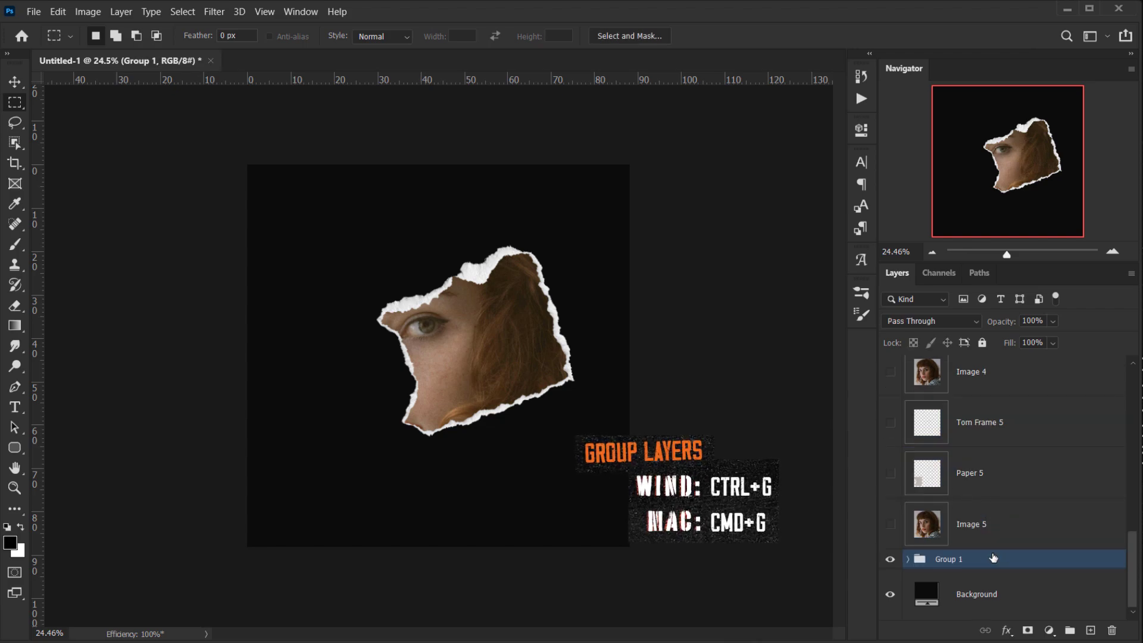
pyautogui.doubleClick(954, 558)
pyautogui.write('6')
pyautogui.press('Return')
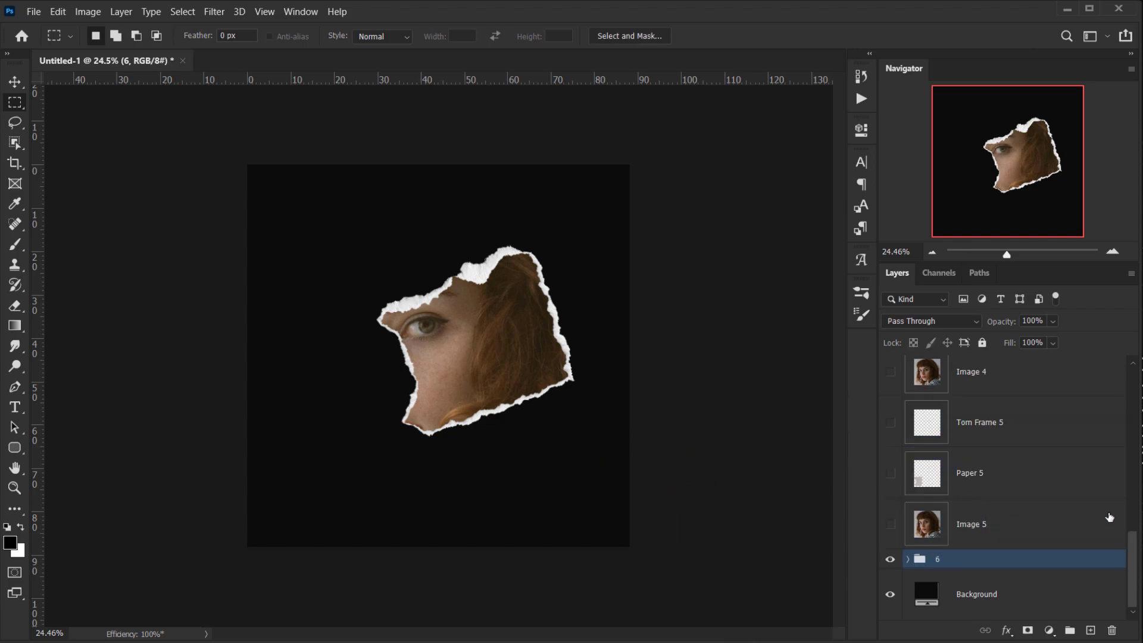
# Step: Make the Image 5, Paper 5 and Torn Frame 5 layers visible
pyautogui.click(1030, 528)
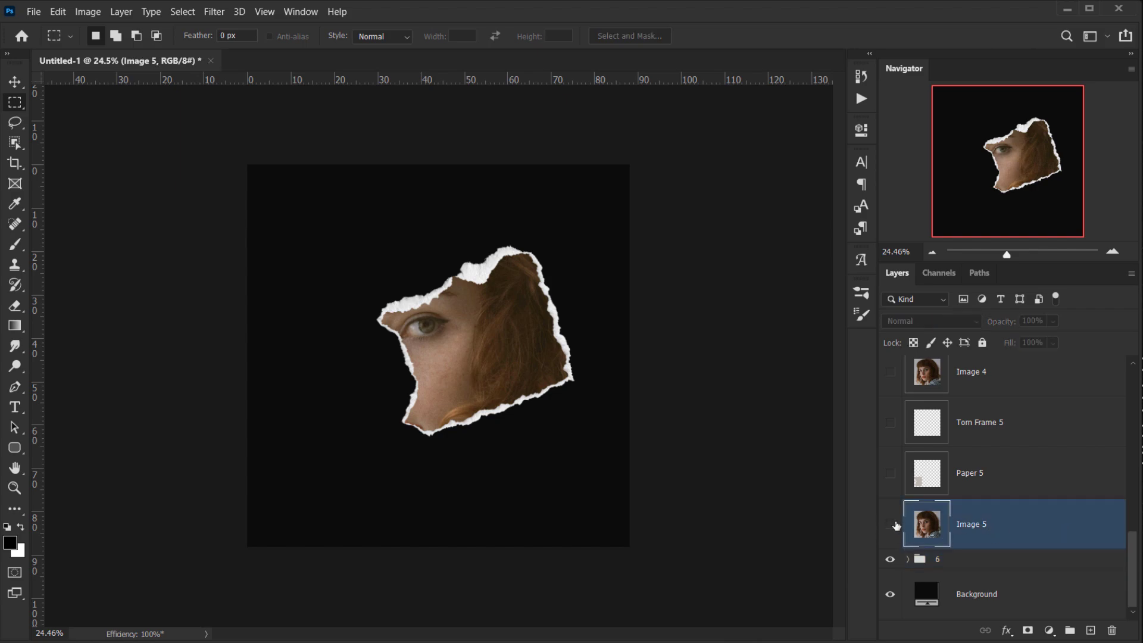
pyautogui.click(889, 524)
pyautogui.click(890, 472)
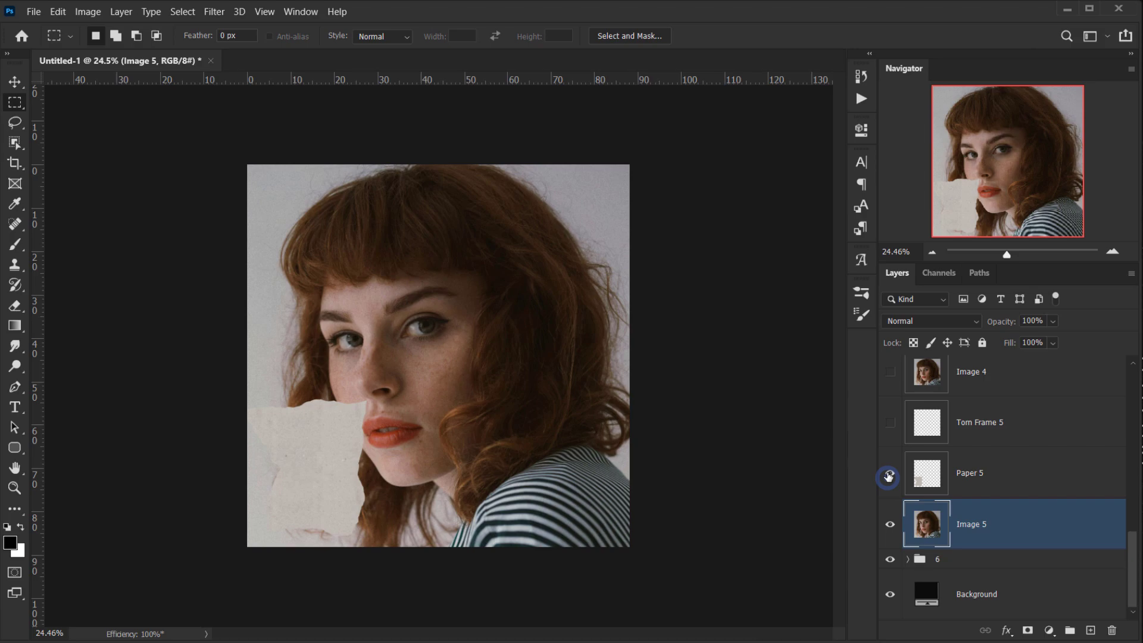
pyautogui.click(890, 422)
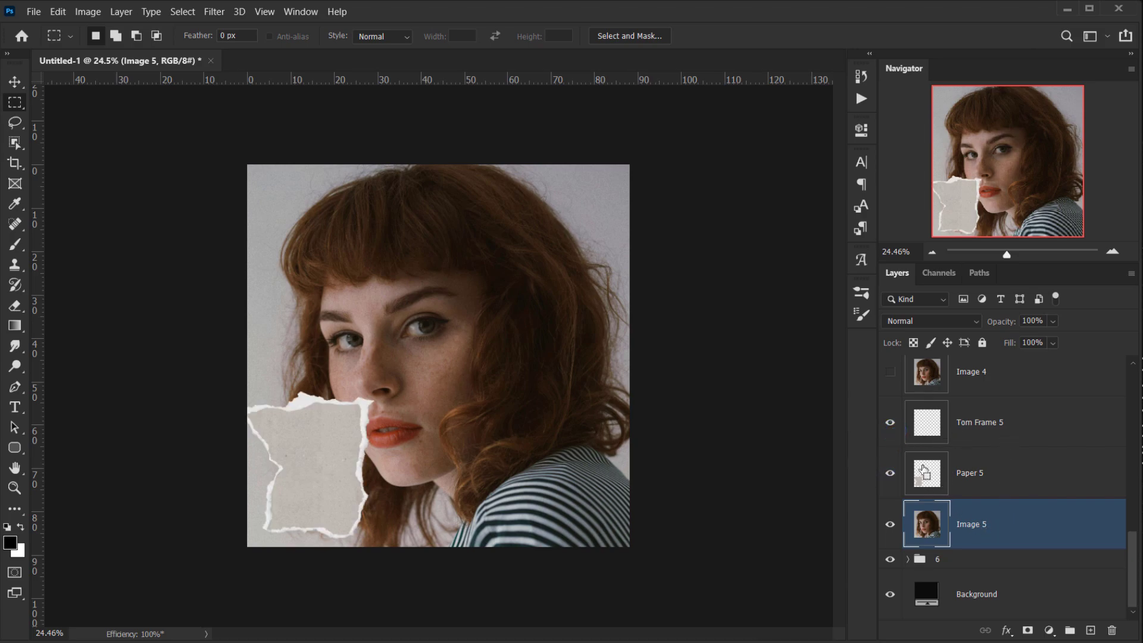
# Step: Load the Paper 5 outline as a selection and use it to add a layer mask to Image 5
pyautogui.keyDown('ctrl'); pyautogui.click(928, 475); pyautogui.keyUp('ctrl')
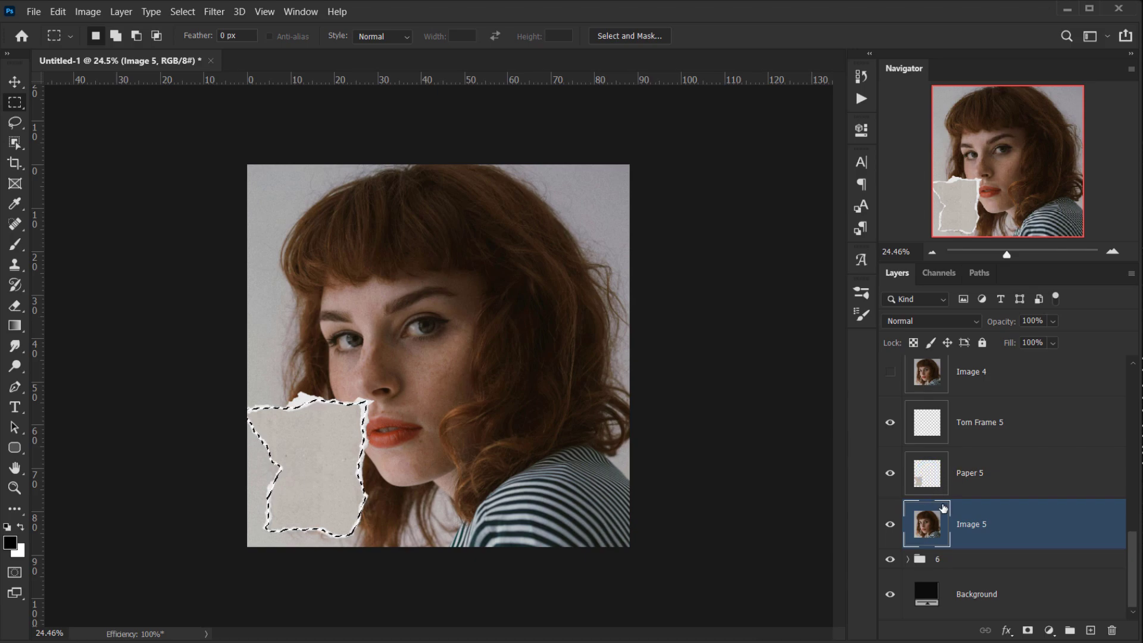
pyautogui.click(1001, 529)
pyautogui.click(1026, 629)
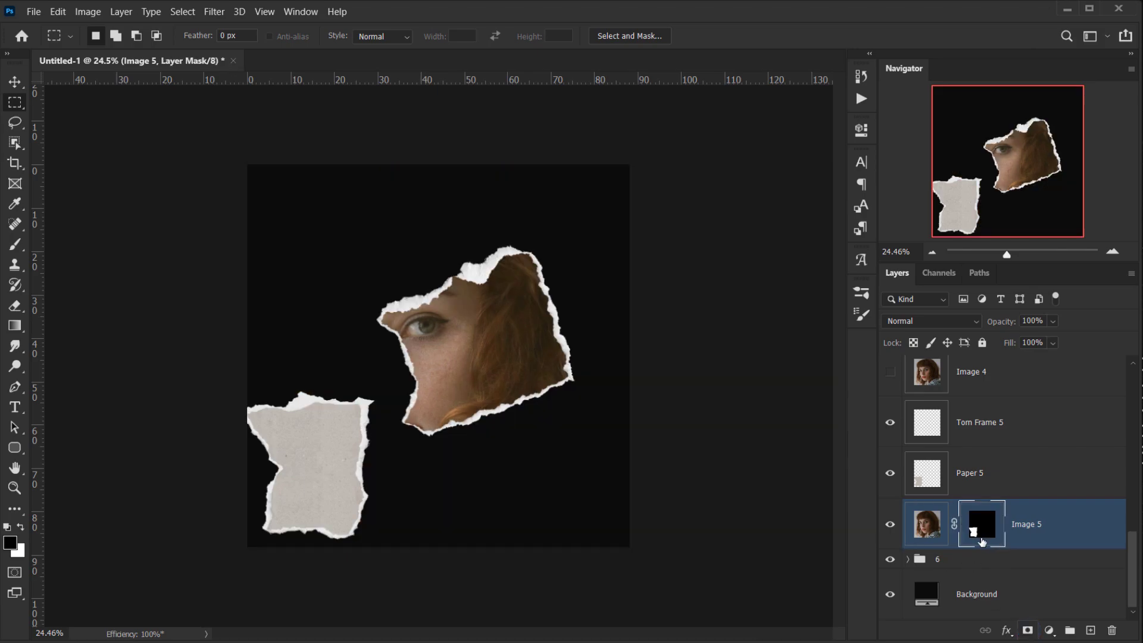
# Step: Set the Paper 5 layer's blend mode to Soft Light
pyautogui.click(993, 474)
pyautogui.click(914, 321)
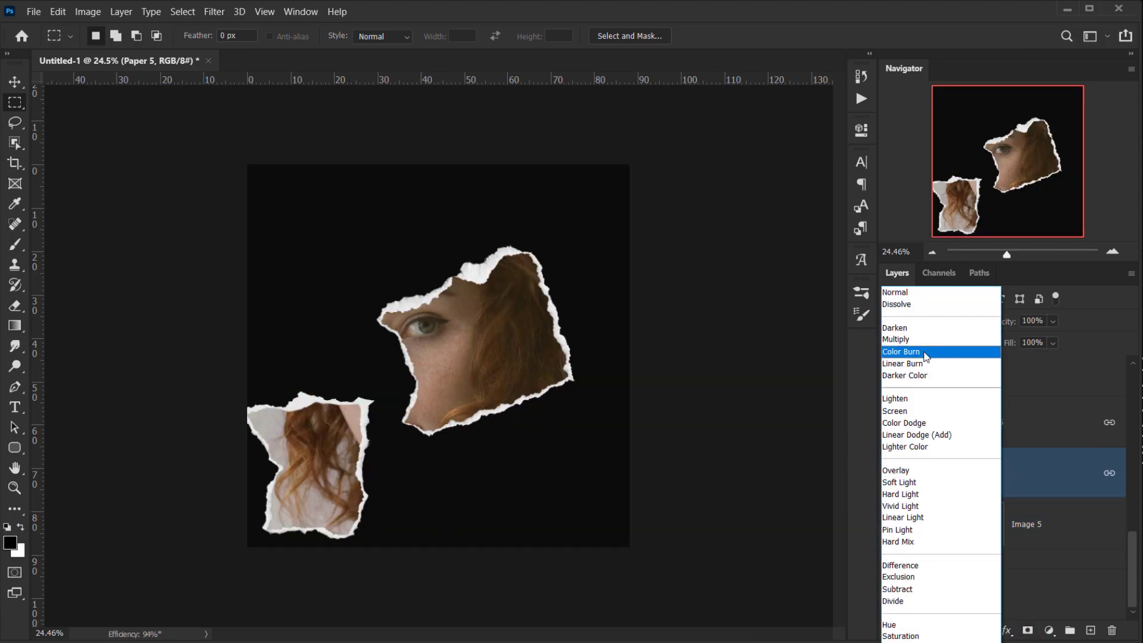
pyautogui.click(914, 489)
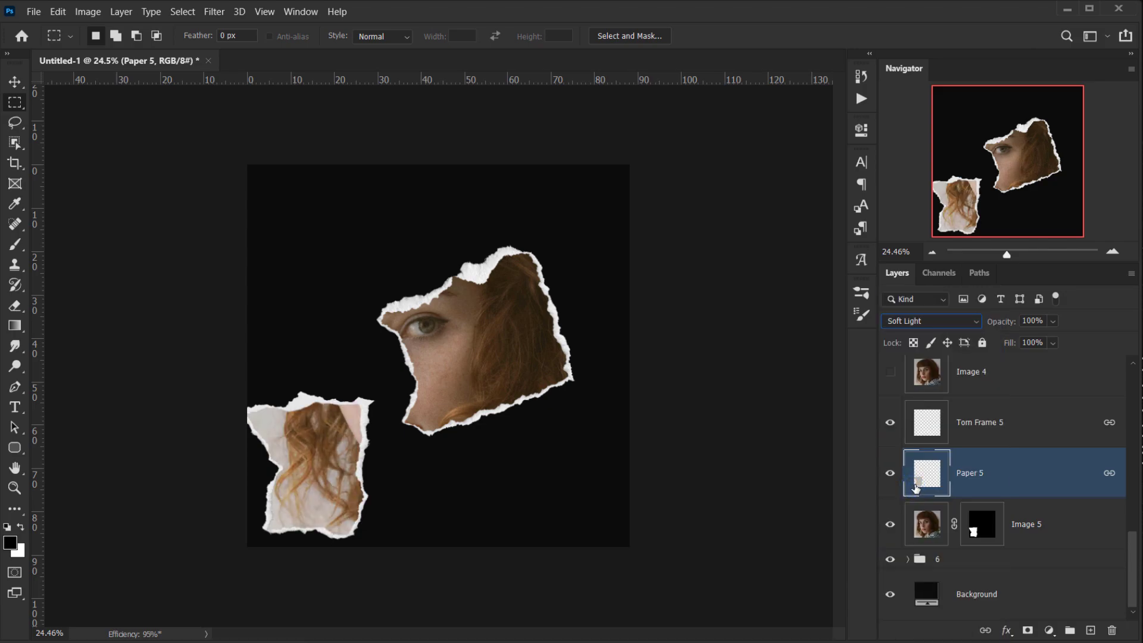
# Step: Group the Torn Frame 5, Paper 5 and Image 5 layers and name the group 5
pyautogui.click(993, 427)
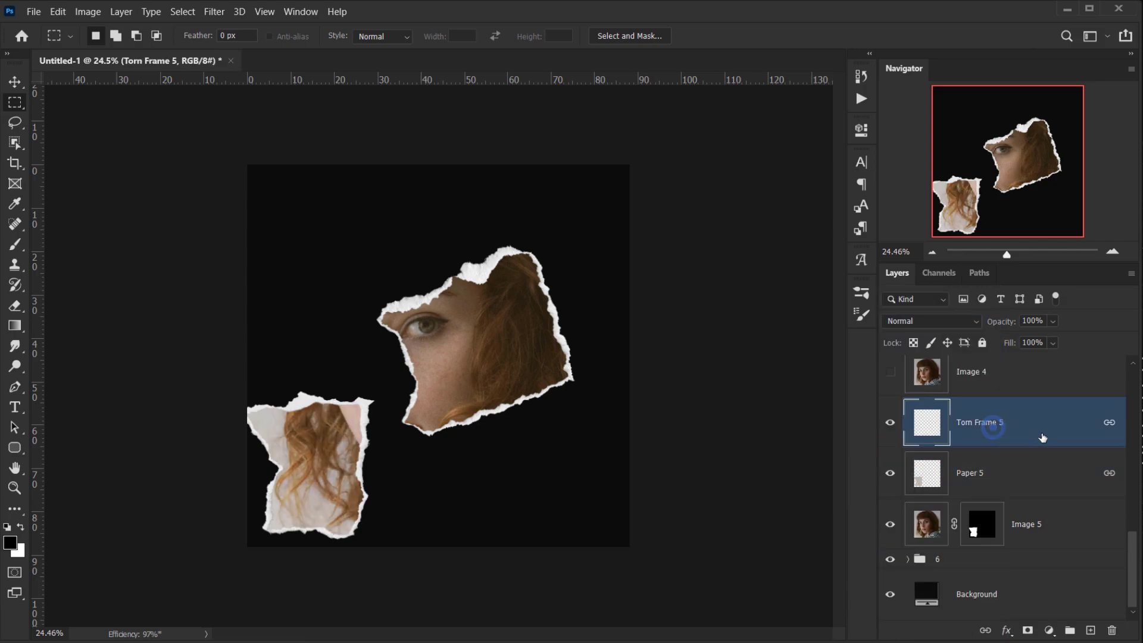
pyautogui.keyDown('shift'); pyautogui.click(1040, 524); pyautogui.keyUp('shift')
pyautogui.hotkey('ctrl', 'g')
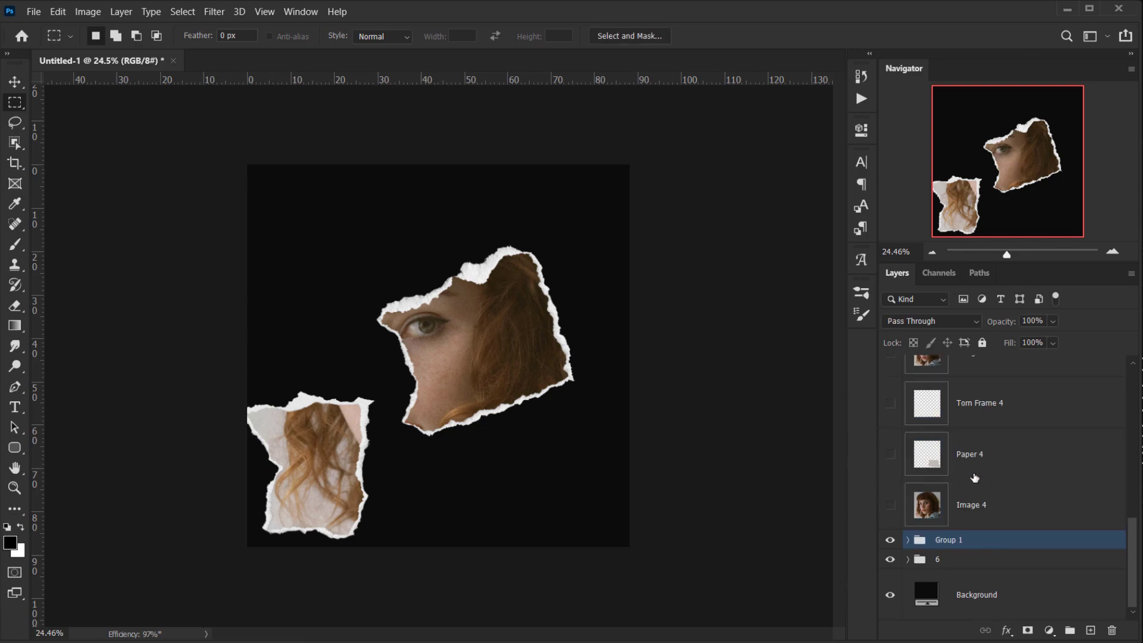
pyautogui.doubleClick(954, 540)
pyautogui.write('5')
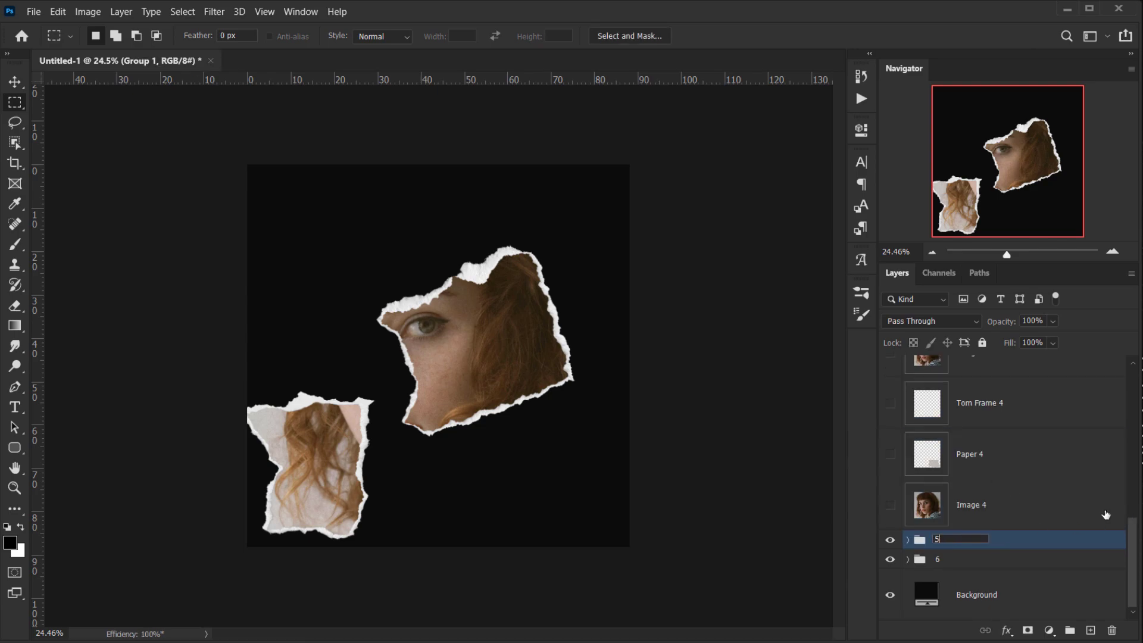
pyautogui.press('Return')
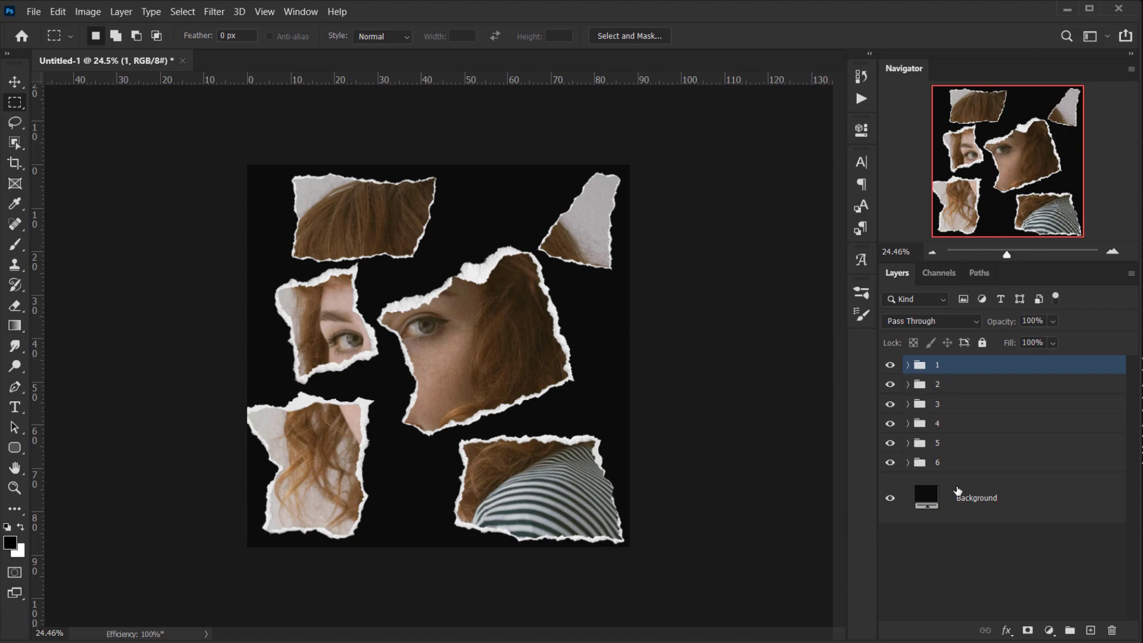
# Step: Try moving group 1's hair piece toward the canvas centre with the Move tool, and undo the move
pyautogui.click(889, 364)
pyautogui.click(890, 365)
pyautogui.press('v')
pyautogui.moveTo(381, 229); pyautogui.dragTo(434, 253)
pyautogui.press('ctrl')
pyautogui.hotkey('ctrl', 'z')
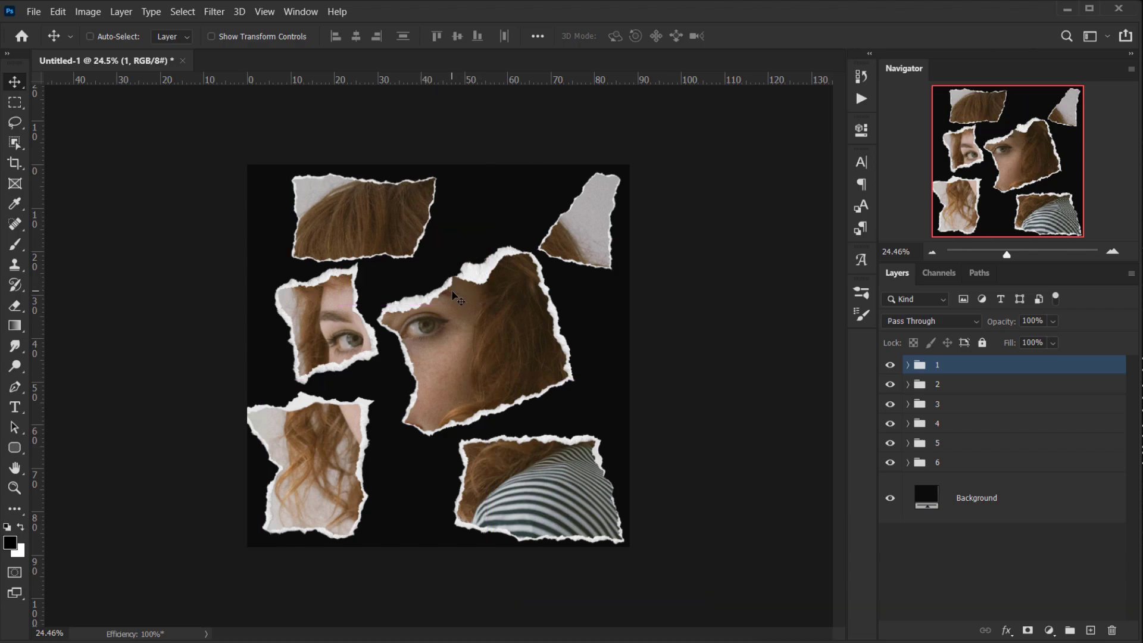
# Step: Move group 1's hair piece down over the two eye pieces, and shift group 6's large face piece up and left beneath it
pyautogui.scroll(2, 434, 278)
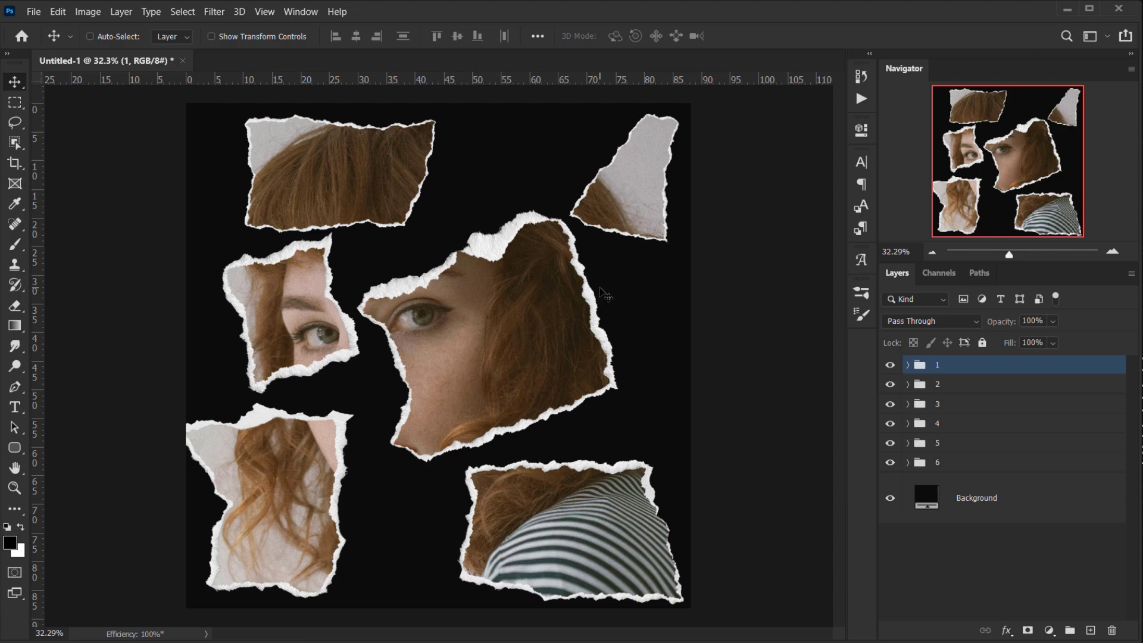
pyautogui.moveTo(354, 191); pyautogui.dragTo(391, 219)
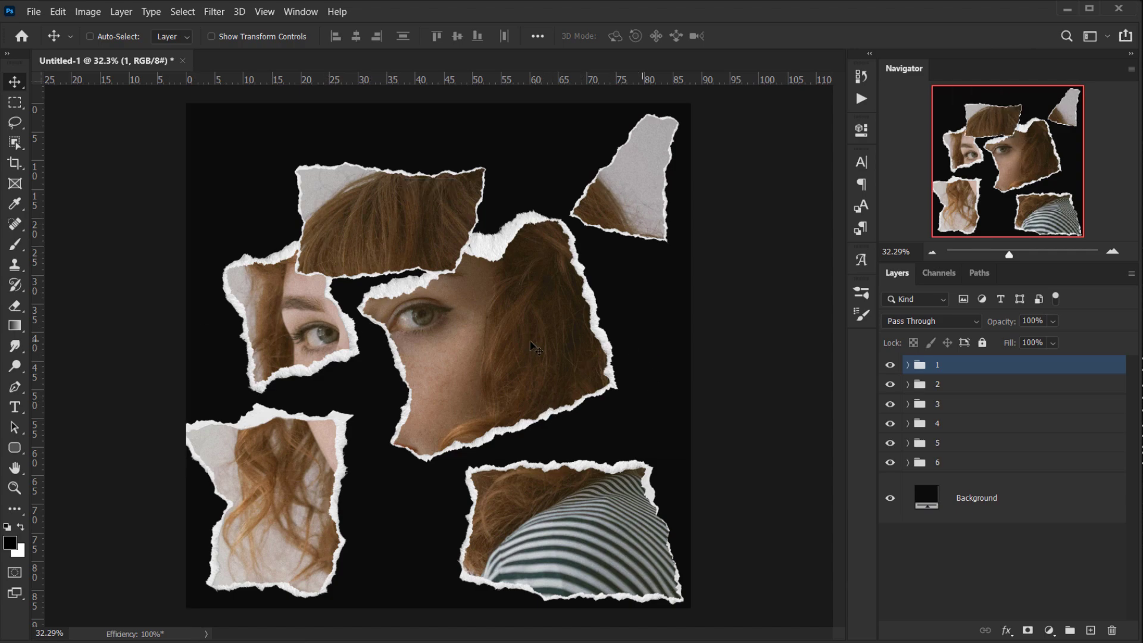
pyautogui.keyDown('ctrl'); pyautogui.click(518, 334); pyautogui.keyUp('ctrl')
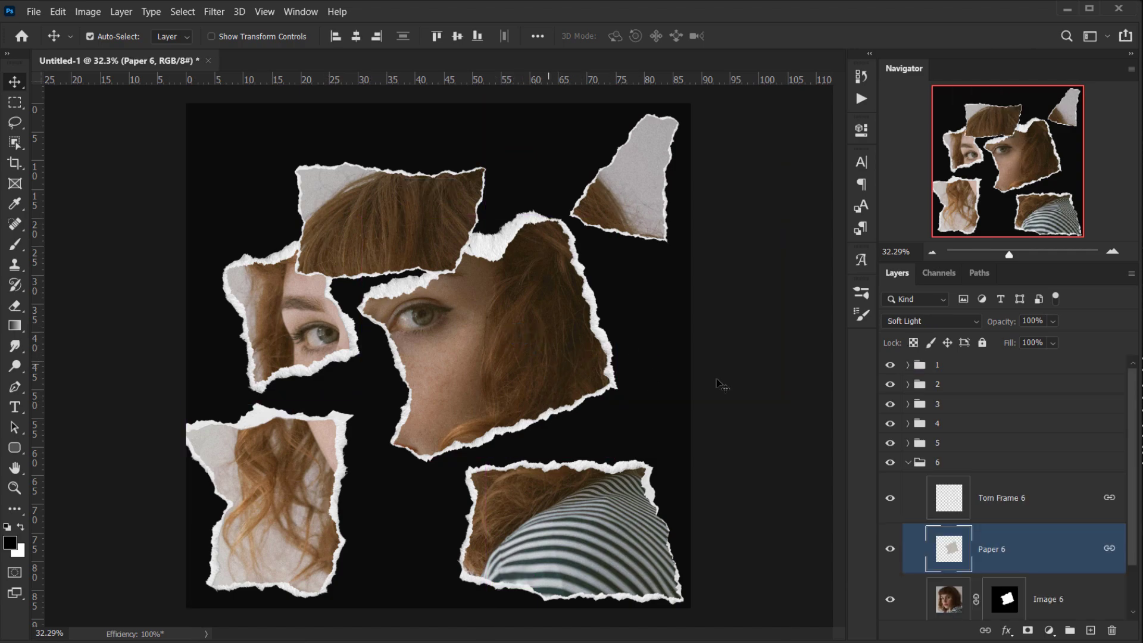
pyautogui.click(907, 462)
pyautogui.click(952, 459)
pyautogui.moveTo(502, 359); pyautogui.dragTo(487, 328)
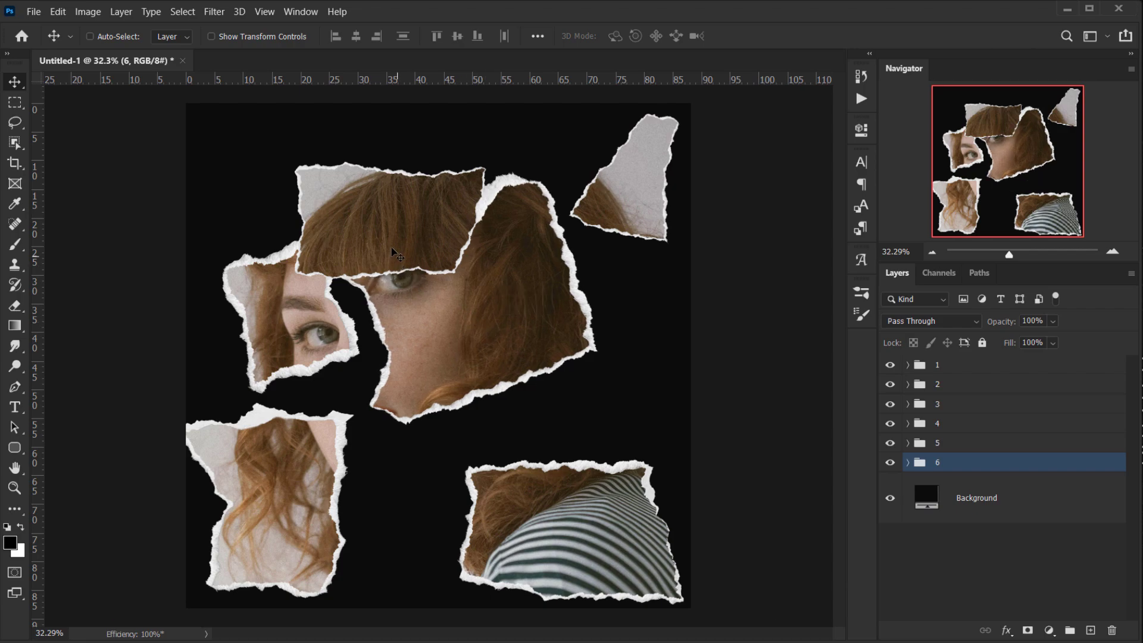
# Step: Raise group 1 slightly to uncover group 6's eye, and move group 2 down and left onto group 6's upper hair edge
pyautogui.click(947, 365)
pyautogui.moveTo(428, 251)
pyautogui.mouseDown()
pyautogui.moveTo(442, 241)
pyautogui.moveTo(431, 234)
pyautogui.mouseUp()
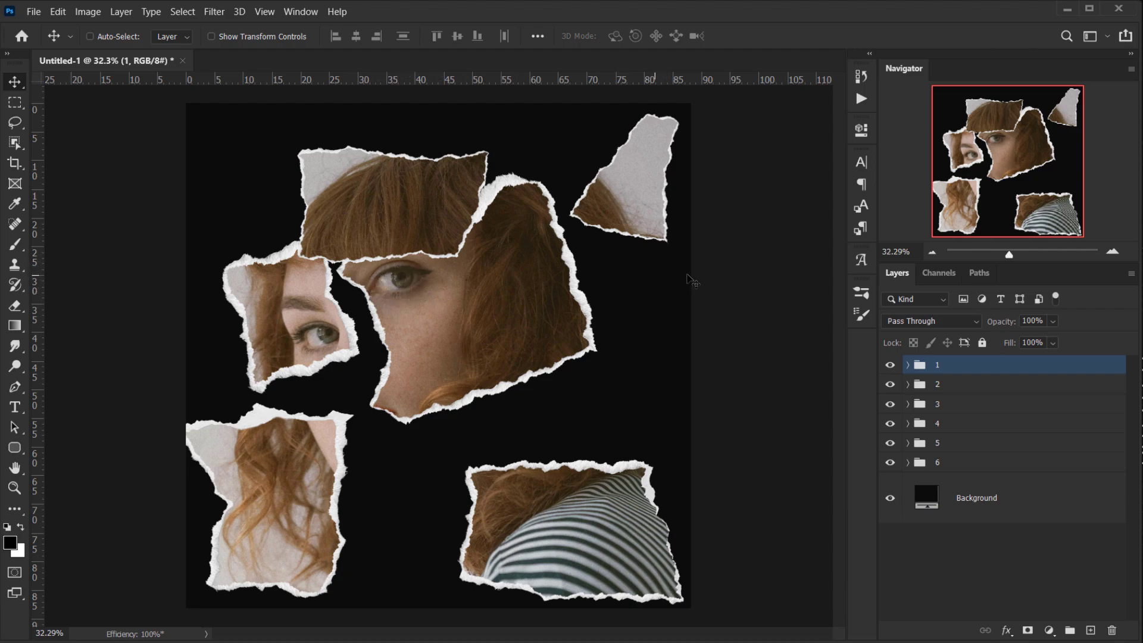
pyautogui.click(889, 384)
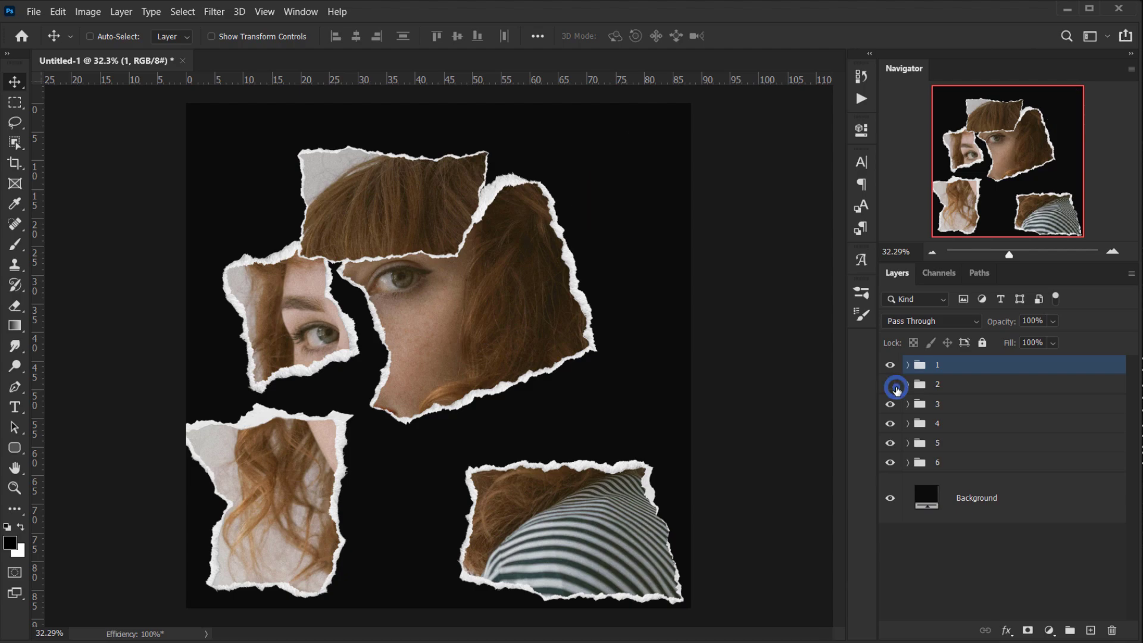
pyautogui.click(890, 384)
pyautogui.keyDown('ctrl'); pyautogui.click(946, 373); pyautogui.keyUp('ctrl')
pyautogui.click(950, 381)
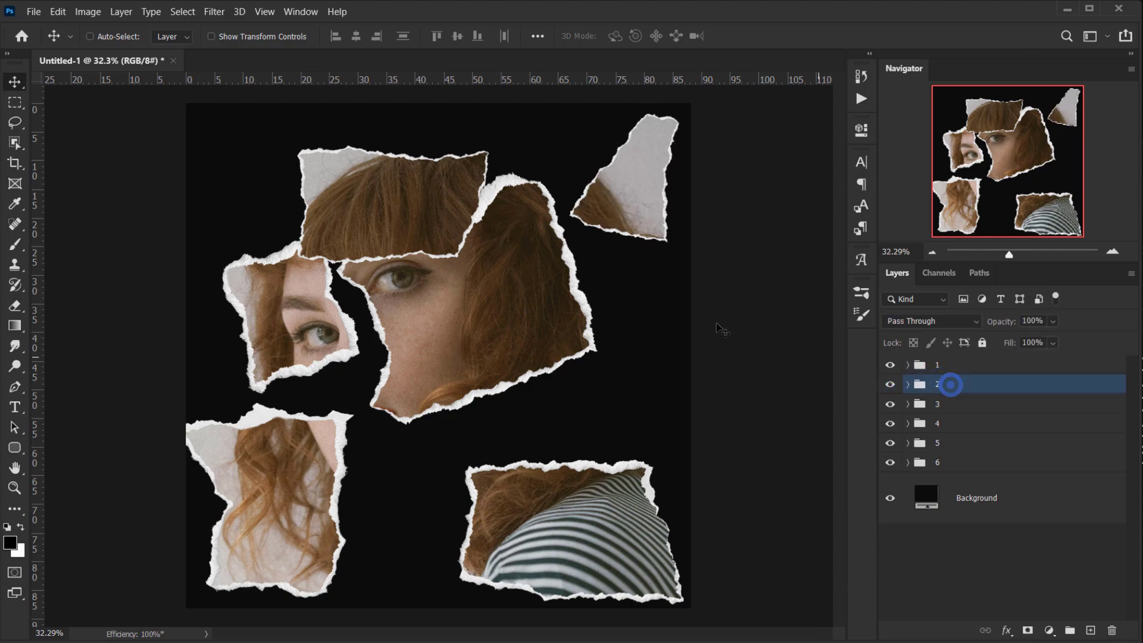
pyautogui.moveTo(637, 204); pyautogui.dragTo(581, 226)
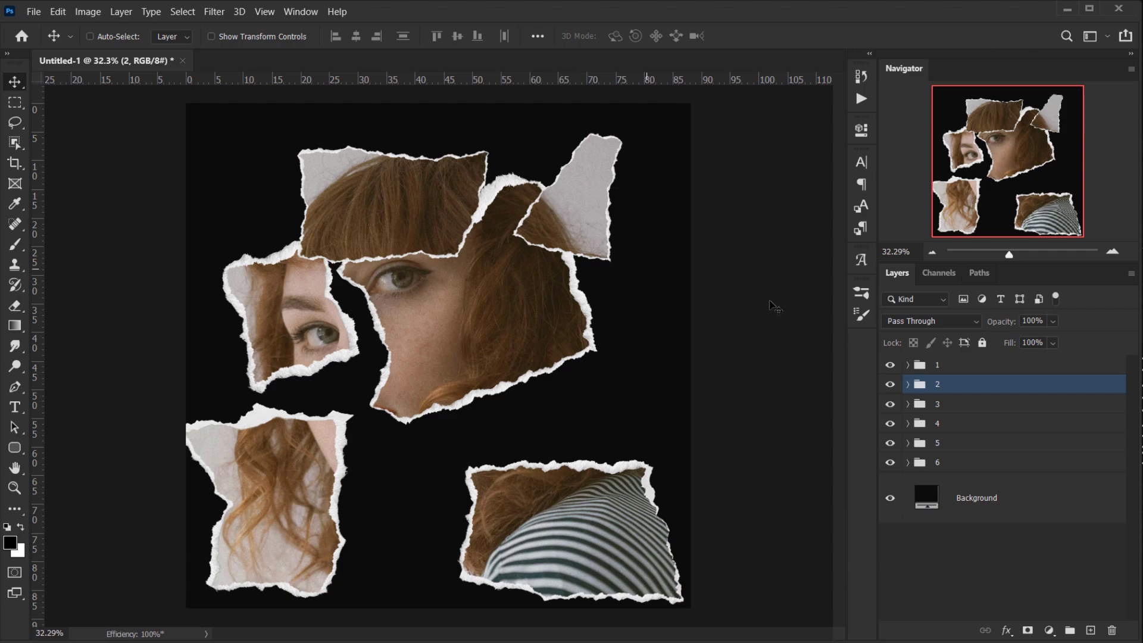
# Step: Nudge group 1 slightly right, and move group 3's eye piece right so it overlaps the edge of group 6's face piece
pyautogui.click(937, 377)
pyautogui.moveTo(438, 213); pyautogui.dragTo(450, 213)
pyautogui.click(940, 403)
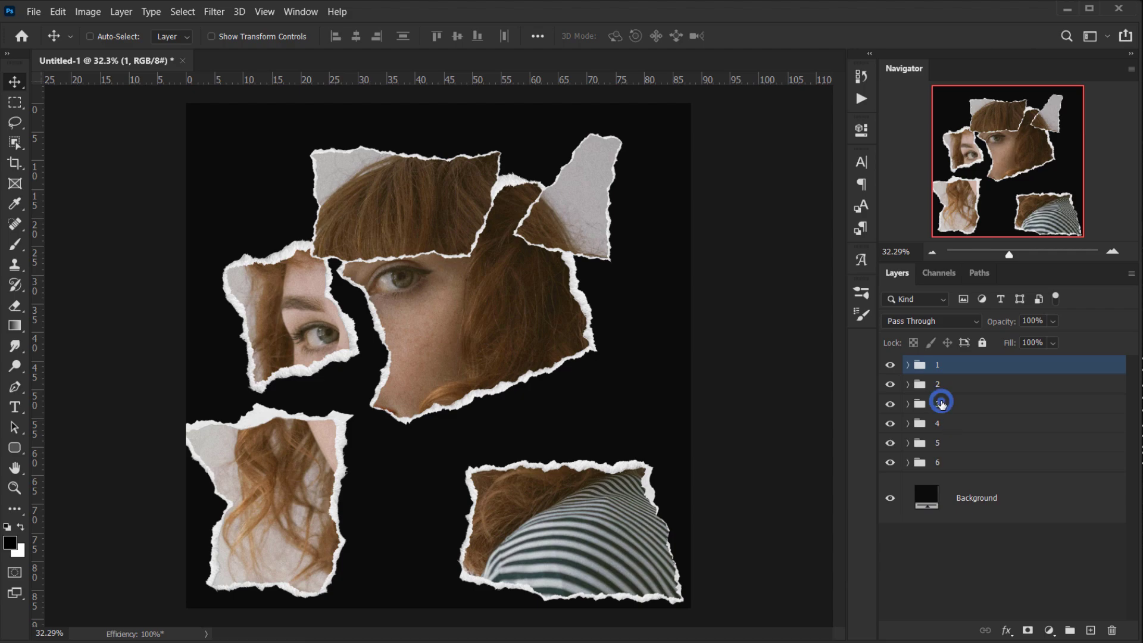
pyautogui.click(889, 404)
pyautogui.click(889, 404)
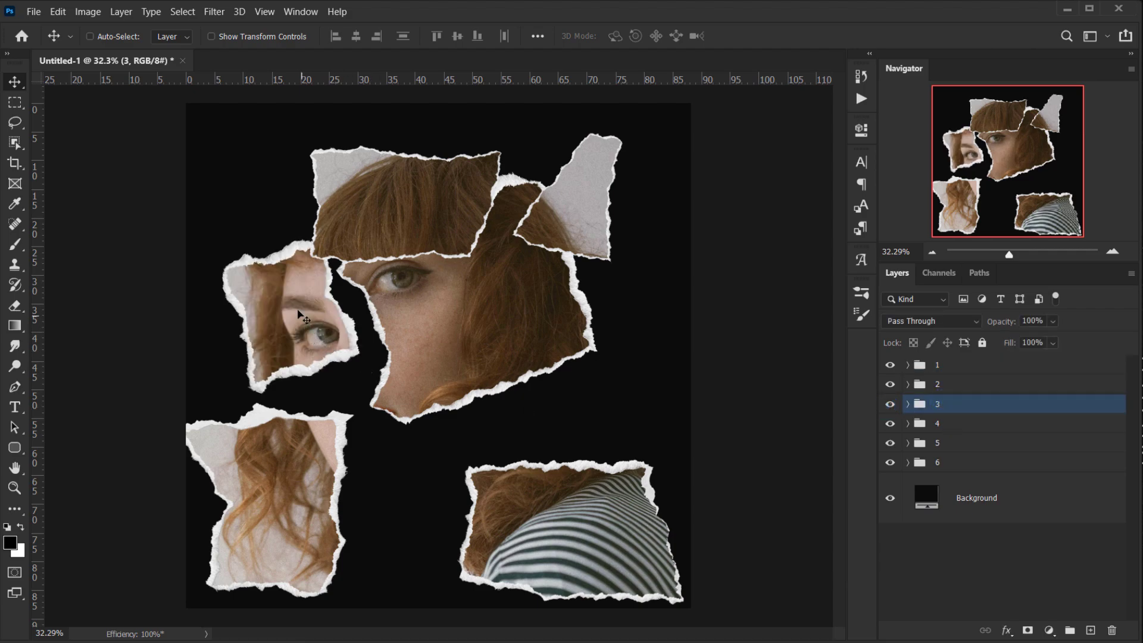
pyautogui.moveTo(297, 310); pyautogui.dragTo(321, 321)
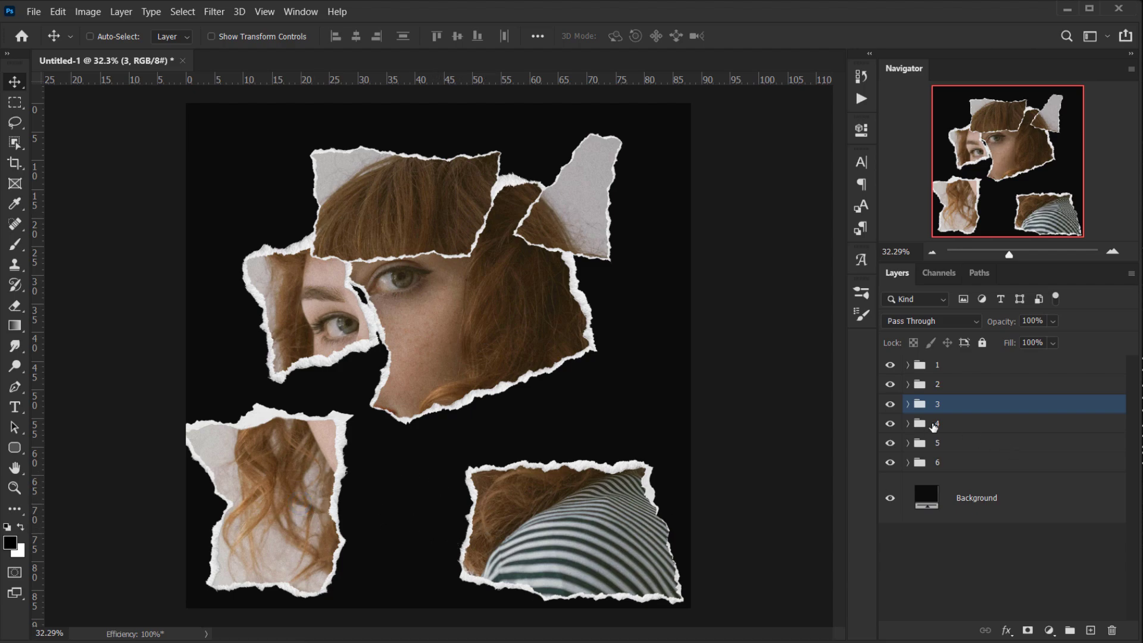
# Step: Move group 4's striped shirt piece up and left under the face, and group 5's curl piece up and right beside it
pyautogui.click(933, 426)
pyautogui.click(889, 423)
pyautogui.click(890, 423)
pyautogui.click(604, 532)
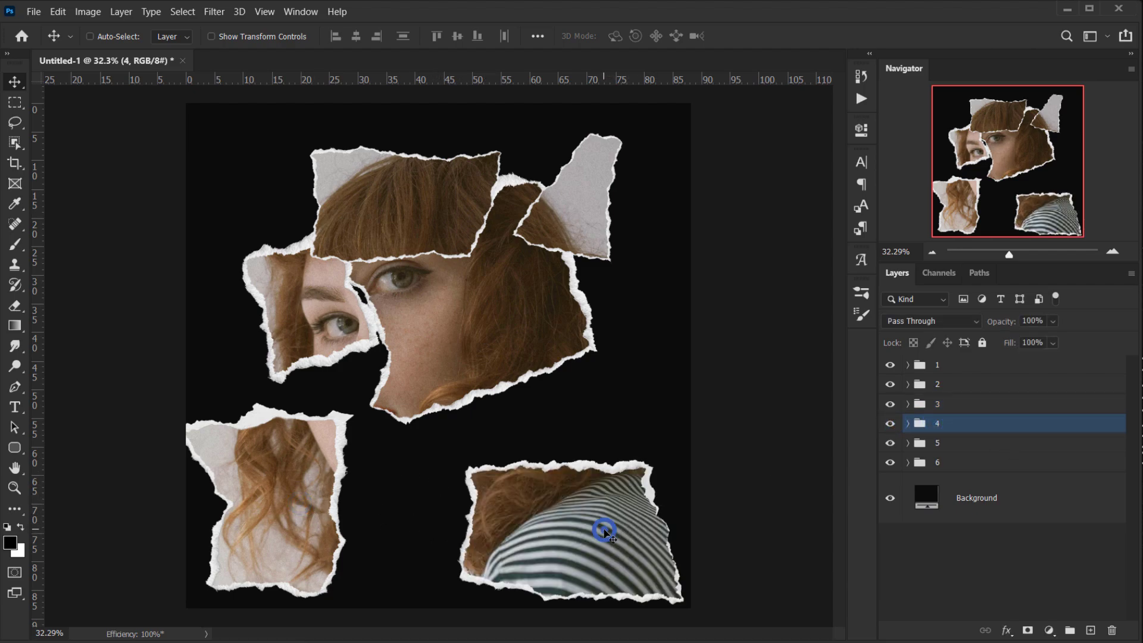
pyautogui.moveTo(604, 531); pyautogui.dragTo(524, 460)
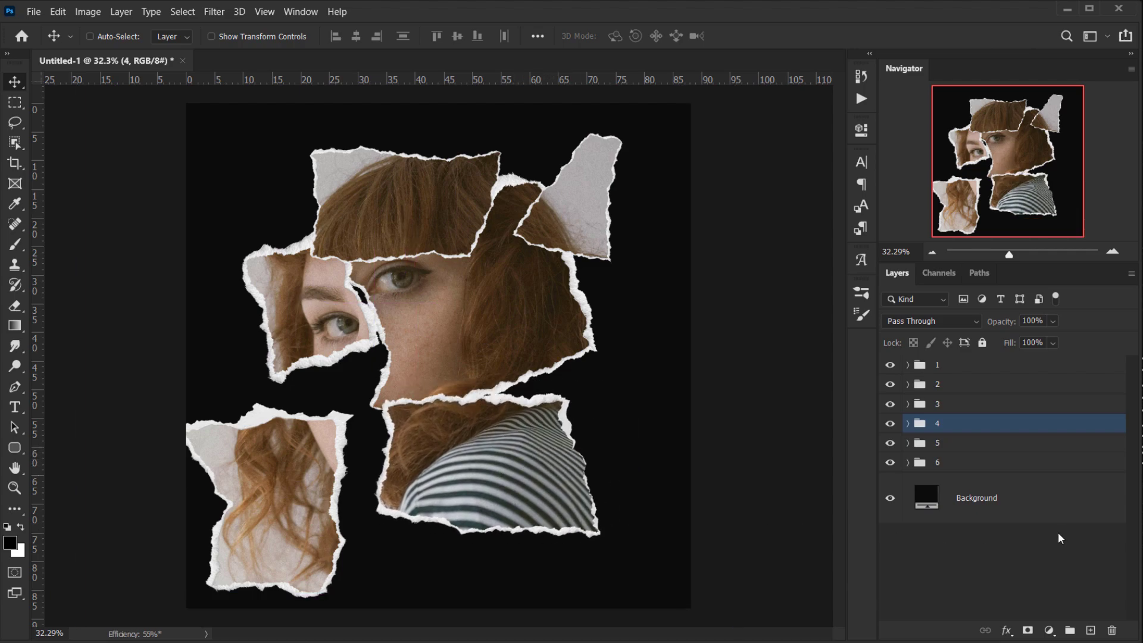
pyautogui.click(937, 443)
pyautogui.moveTo(293, 467); pyautogui.dragTo(372, 402)
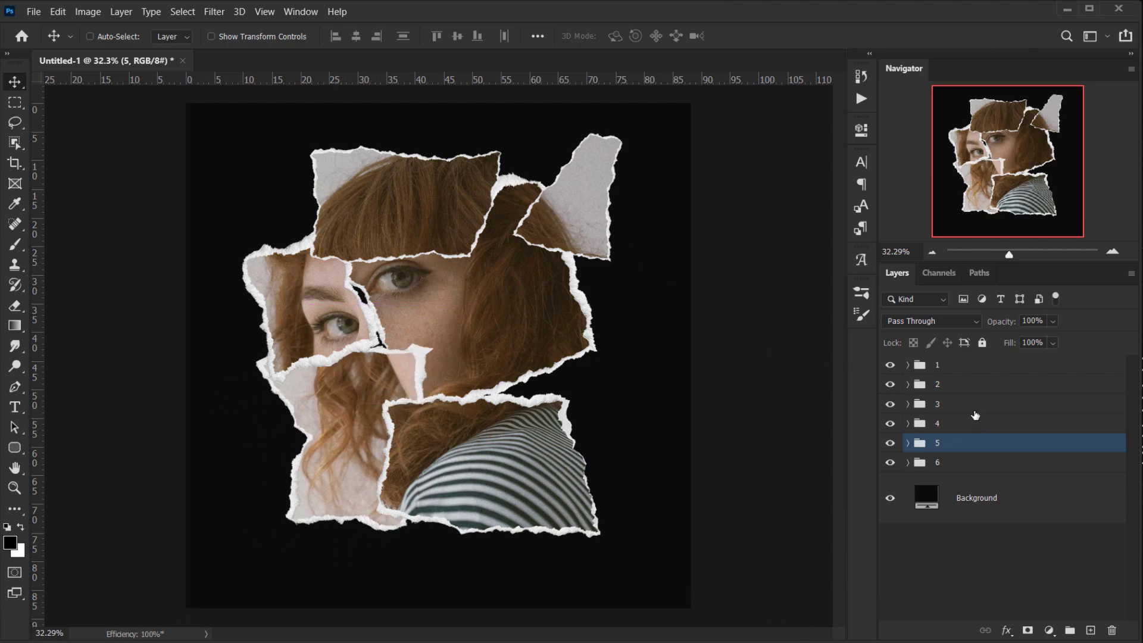
# Step: Fine-tune the collage by nudging group 2 slightly left and group 1 slightly down and right
pyautogui.click(948, 383)
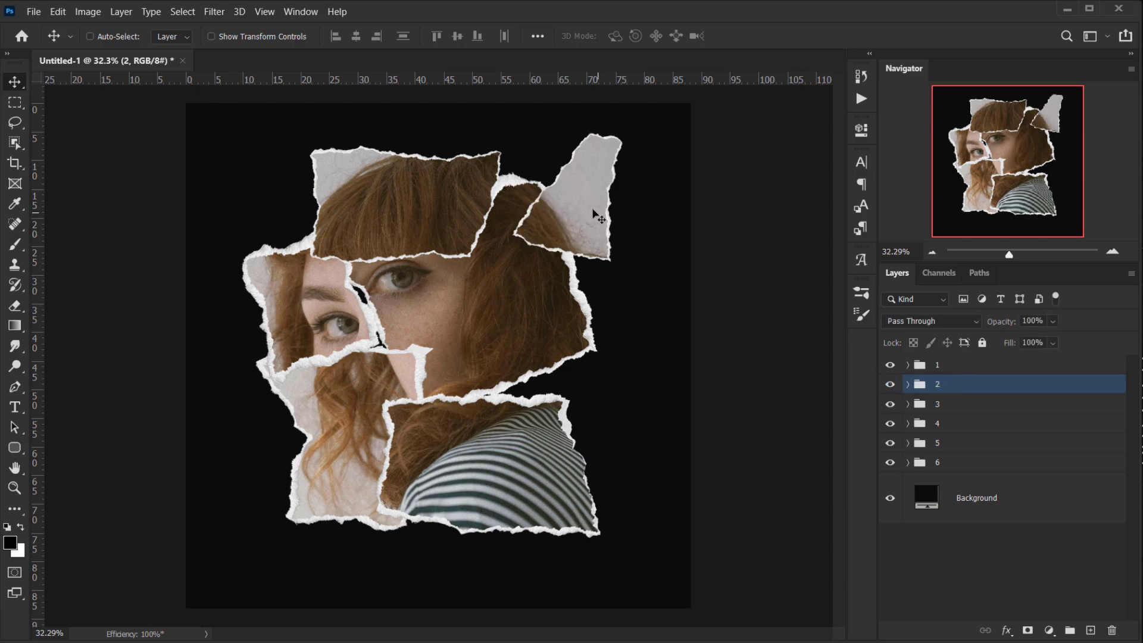
pyautogui.moveTo(596, 216); pyautogui.dragTo(579, 212)
pyautogui.click(948, 365)
pyautogui.moveTo(400, 223); pyautogui.dragTo(402, 229)
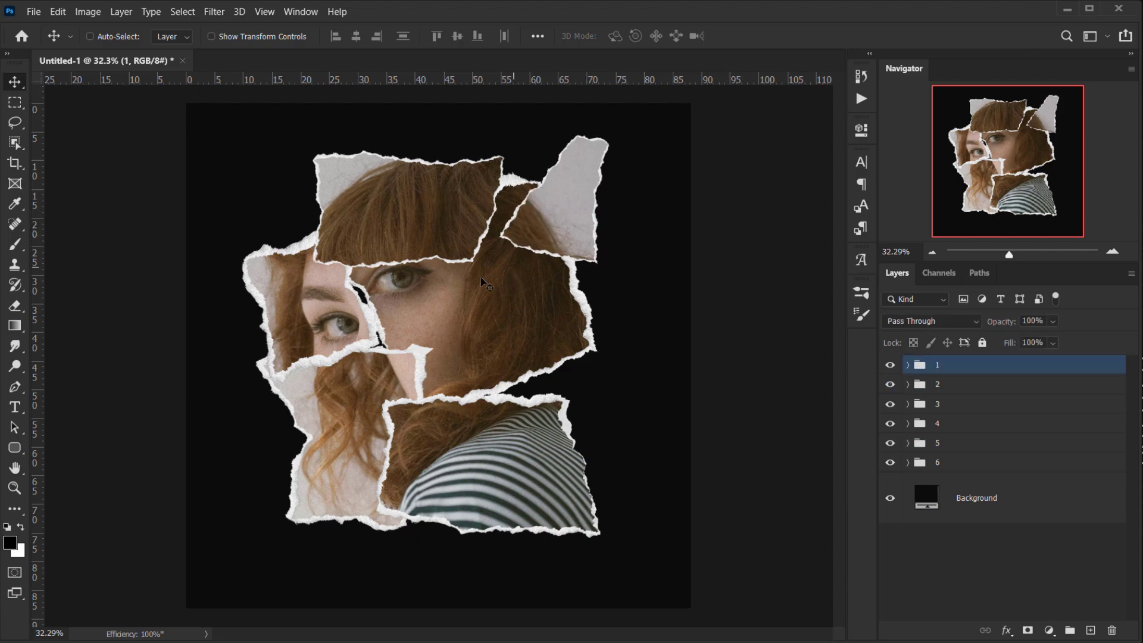
# Step: Check the assembled collage up close, toggle group 1's visibility to identify its piece, and expand the group
pyautogui.scroll(-3, 358, 306)
pyautogui.scroll(3, 414, 369)
pyautogui.scroll(3, 414, 370)
pyautogui.moveTo(488, 275); pyautogui.dragTo(454, 295)
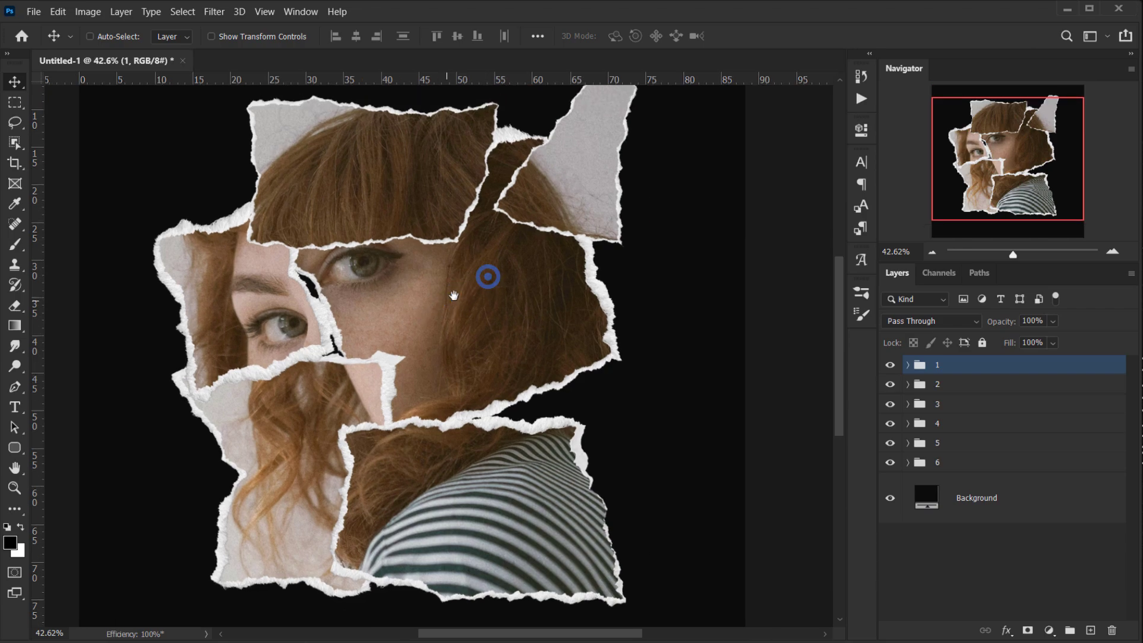
pyautogui.hotkey('ctrl', '0')
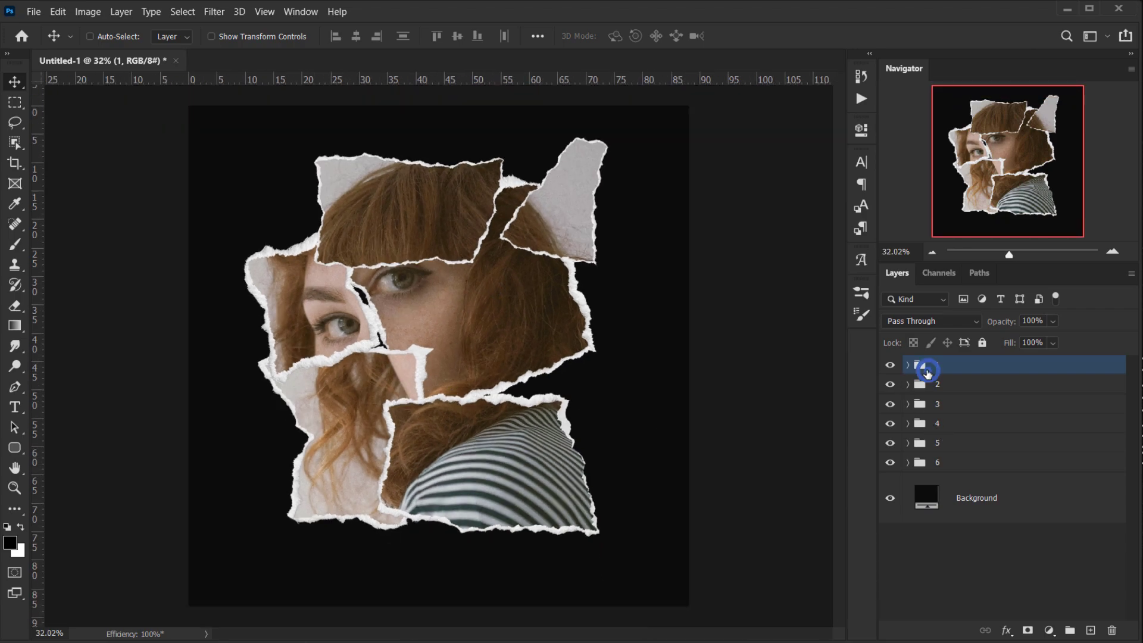
pyautogui.click(893, 366)
pyautogui.click(891, 365)
pyautogui.click(907, 365)
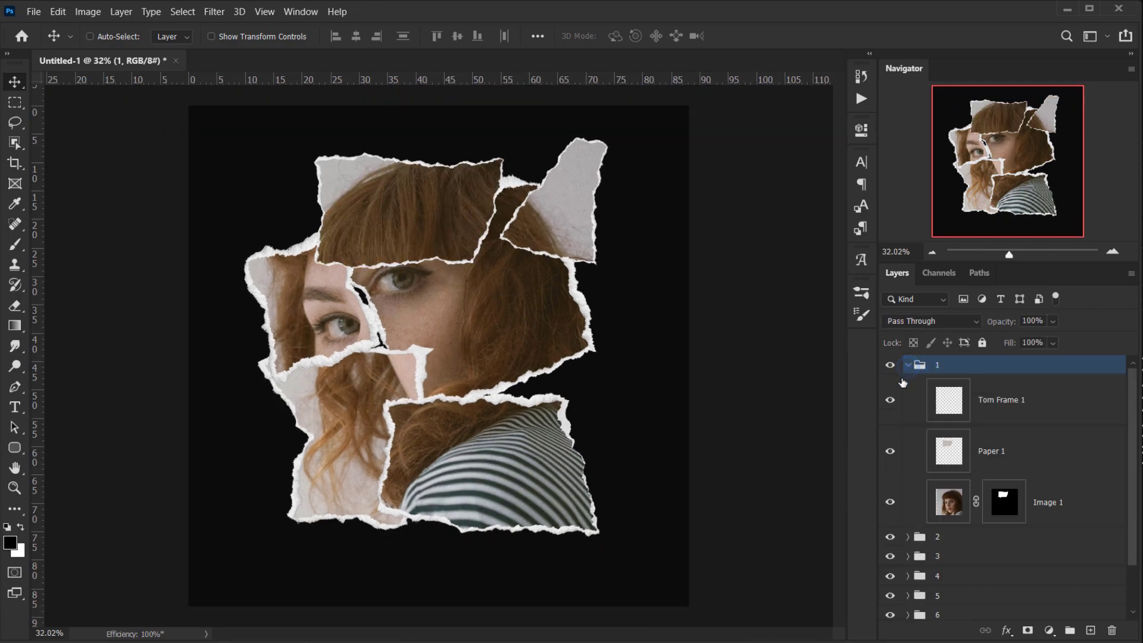
# Step: Unlink Image 1 from its mask, move the photo up so the fringe fills group 1's piece, and relink them
pyautogui.click(951, 505)
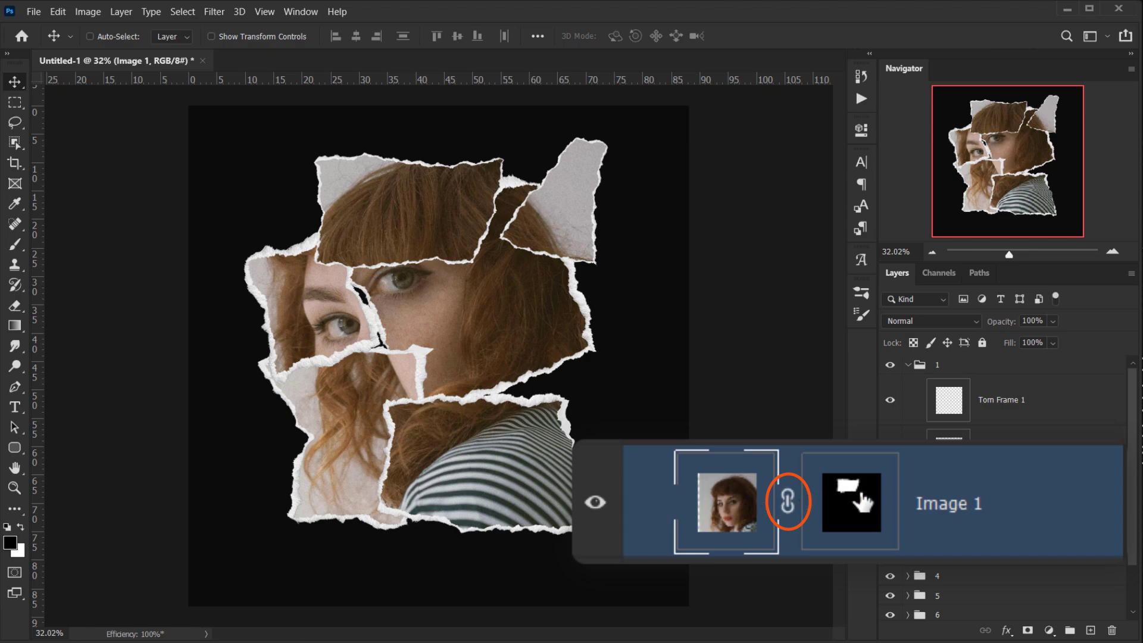
pyautogui.click(788, 503)
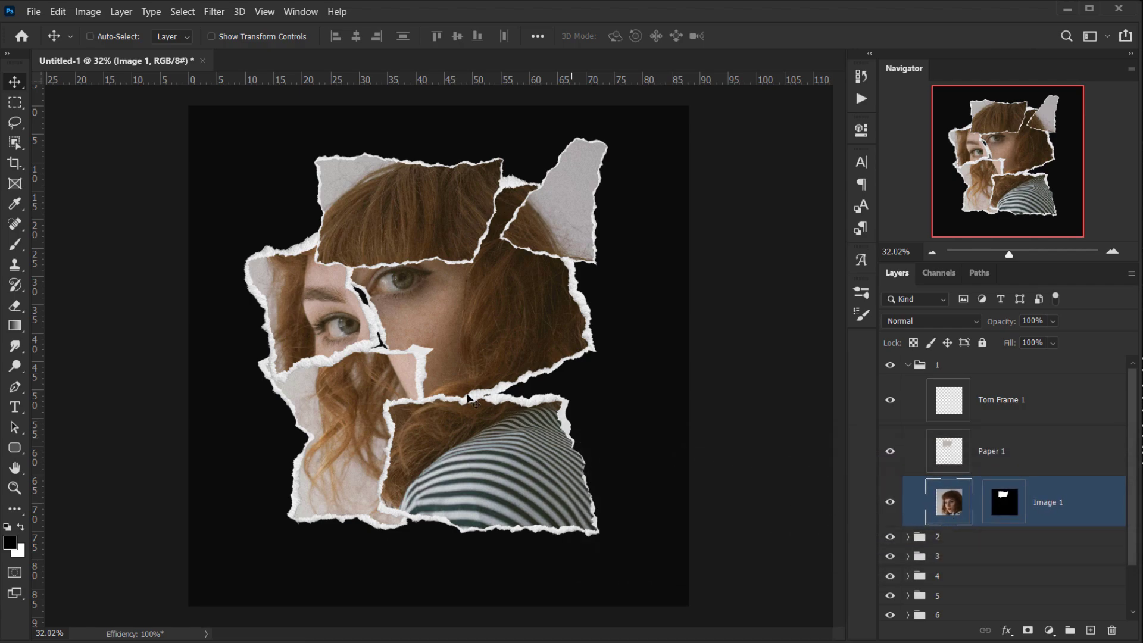
pyautogui.click(436, 224)
pyautogui.moveTo(436, 224); pyautogui.dragTo(447, 177)
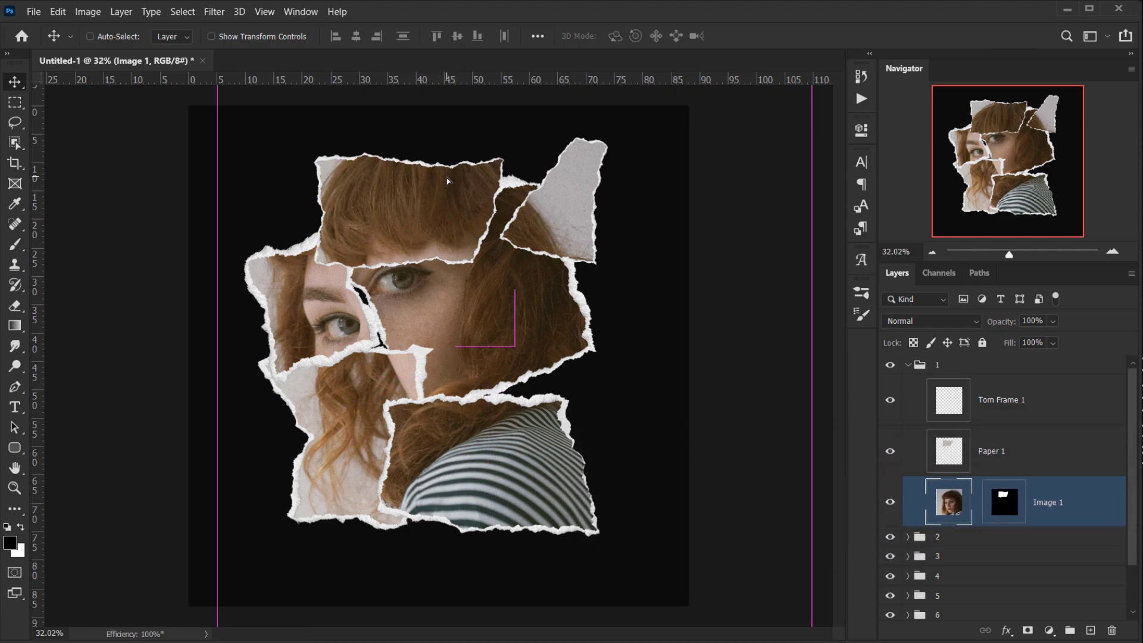
pyautogui.click(977, 502)
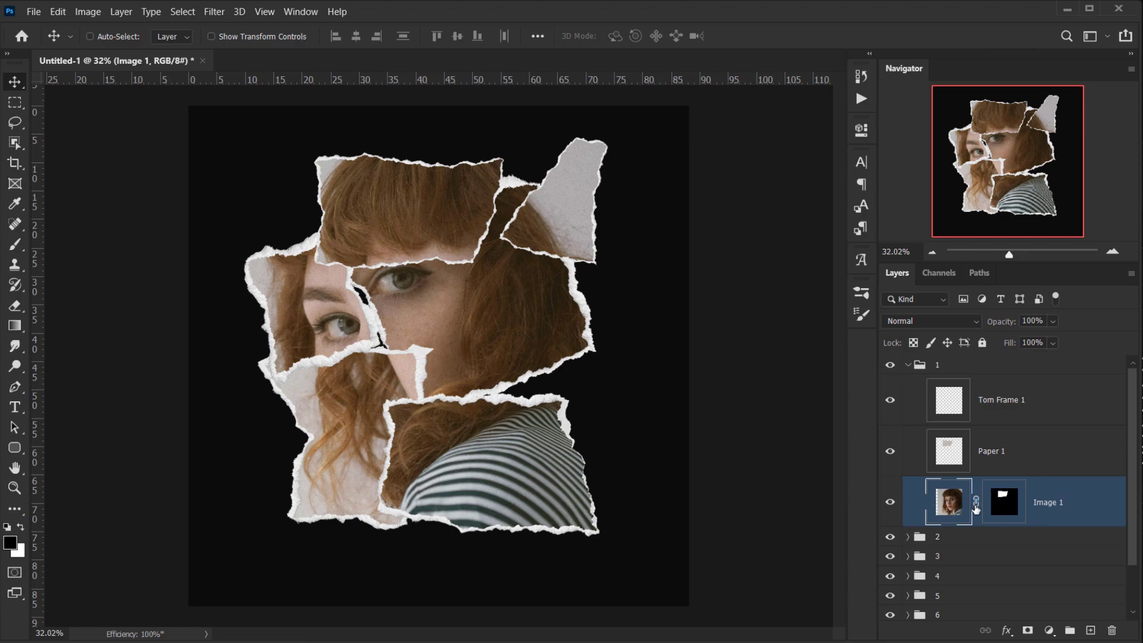
pyautogui.click(908, 365)
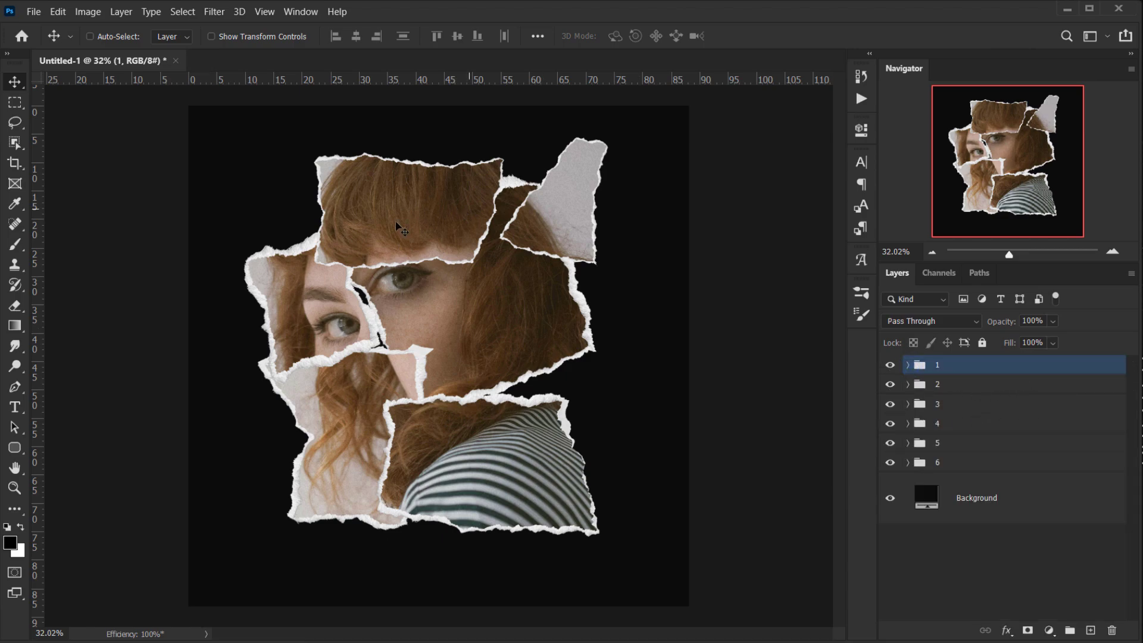
# Step: Unlink Image 2 from its mask in group 2 and shift the photo so hair fills the lower part of the piece
pyautogui.click(908, 384)
pyautogui.click(958, 515)
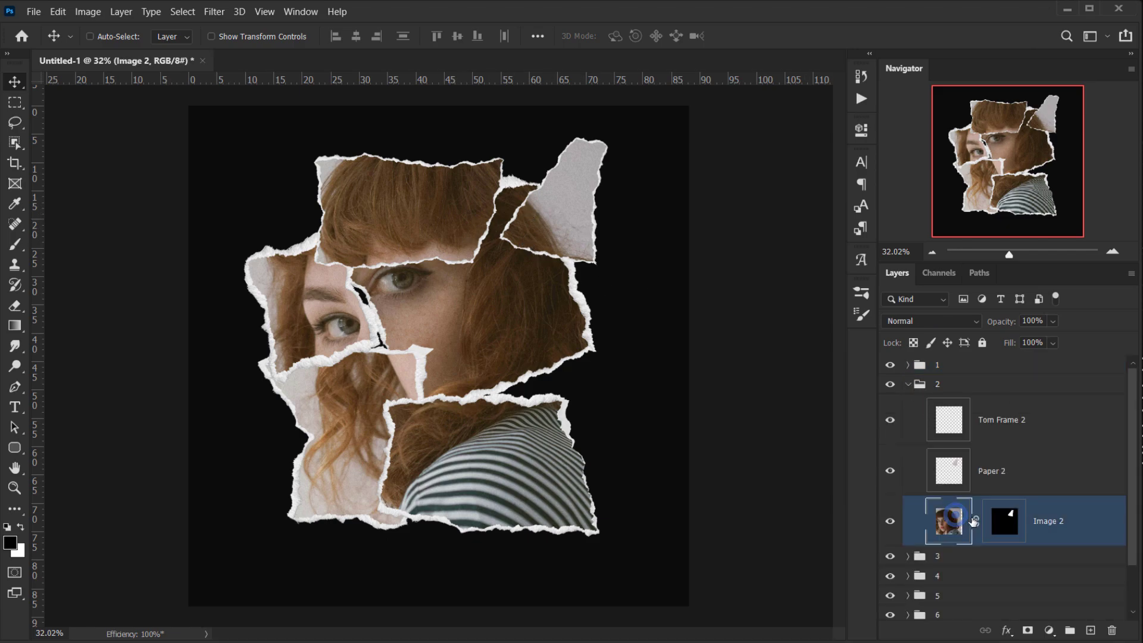
pyautogui.click(975, 521)
pyautogui.click(890, 520)
pyautogui.click(890, 520)
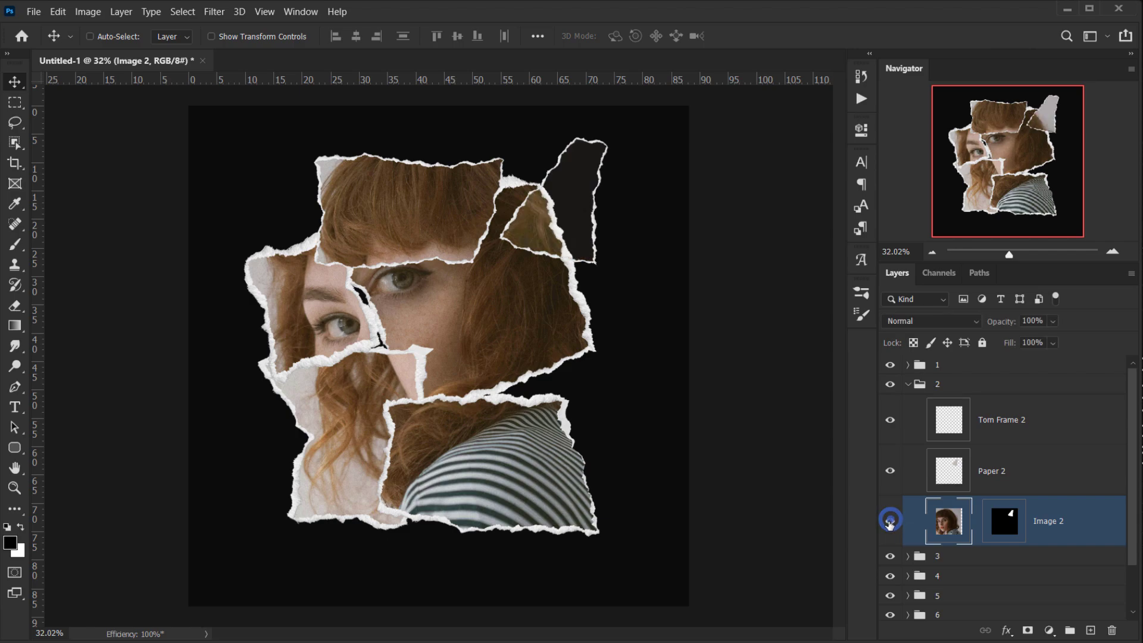
pyautogui.click(951, 525)
pyautogui.moveTo(533, 252); pyautogui.dragTo(548, 213)
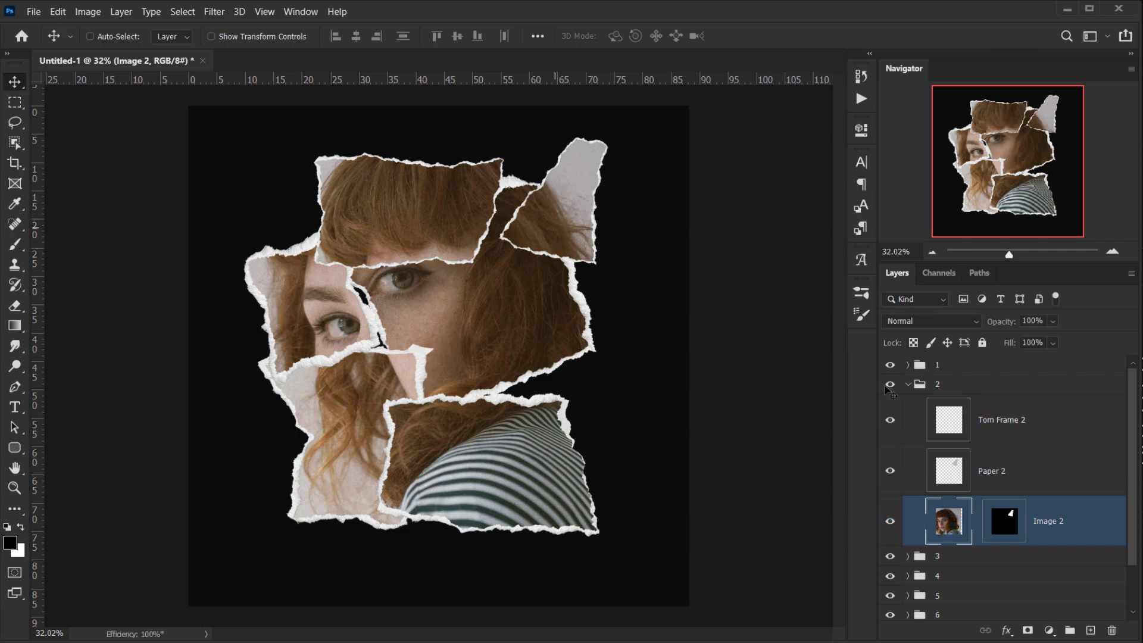
pyautogui.click(907, 384)
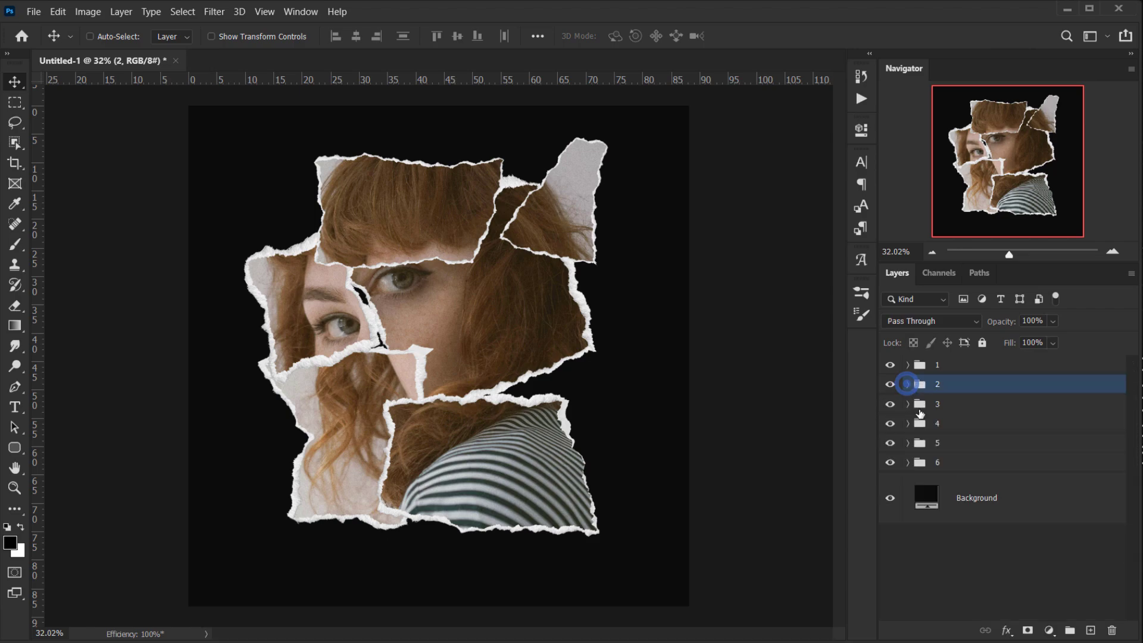
# Step: Identify group 3's piece by toggling its visibility, and unlink the Image 3 photo from its layer mask
pyautogui.click(891, 403)
pyautogui.click(891, 404)
pyautogui.click(926, 403)
pyautogui.click(907, 403)
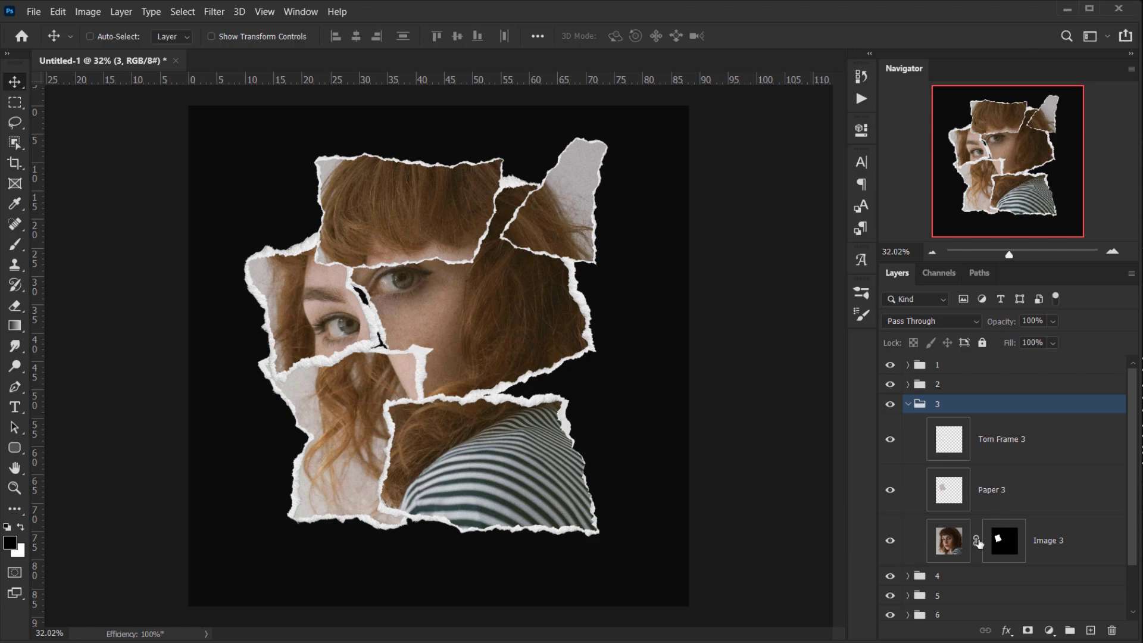
pyautogui.click(938, 545)
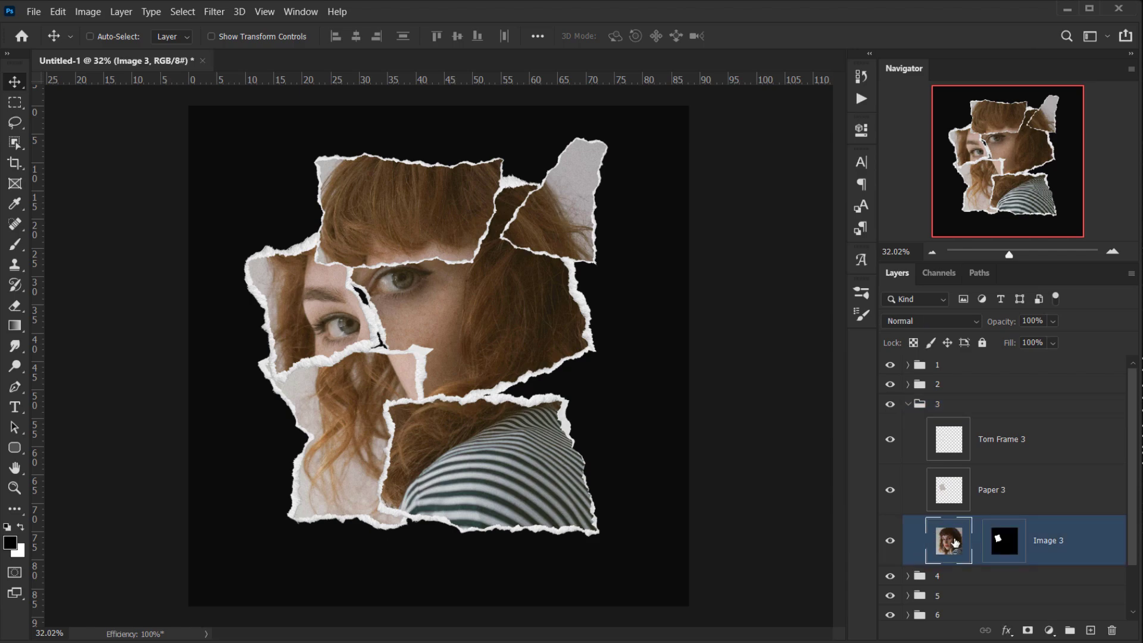
# Step: Scale the Image 3 photo to about 118.71%, reposition it to show a larger eye in the piece, and relink its mask
pyautogui.hotkey('ctrl', 't')
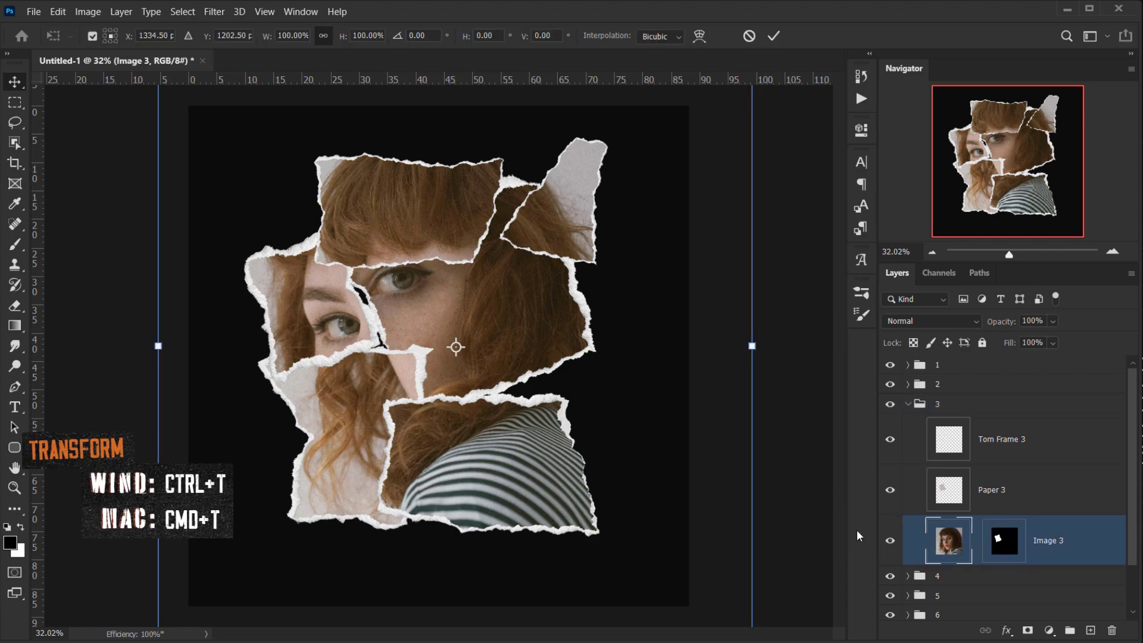
pyautogui.moveTo(160, 348); pyautogui.dragTo(97, 345)
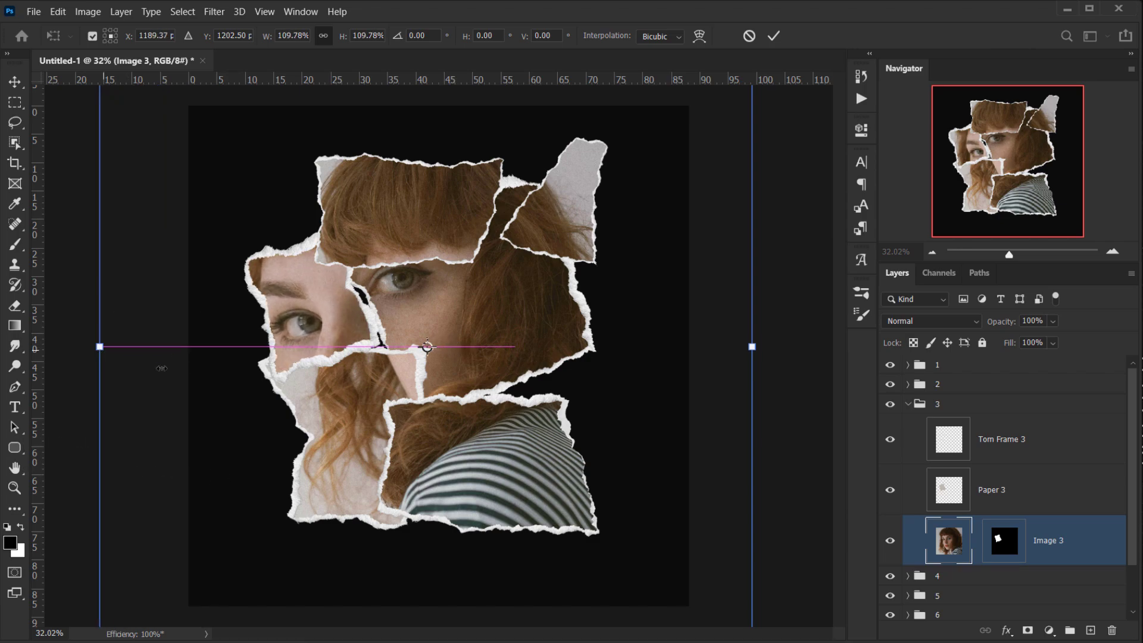
pyautogui.moveTo(351, 388); pyautogui.dragTo(376, 367)
pyautogui.moveTo(119, 321); pyautogui.dragTo(63, 319)
pyautogui.moveTo(337, 330); pyautogui.dragTo(381, 345)
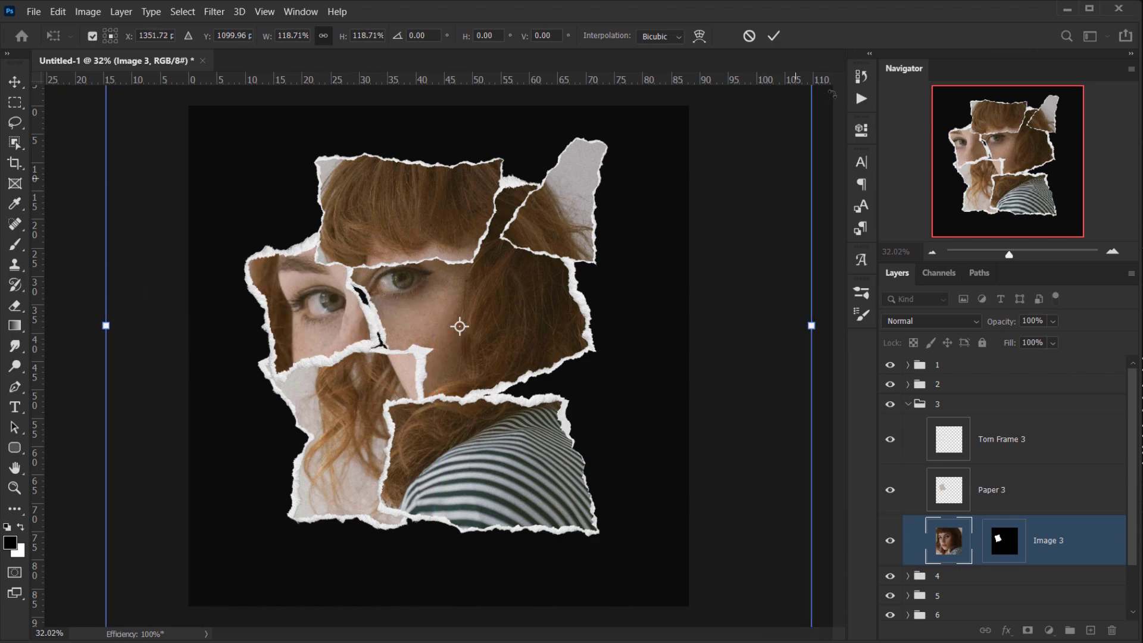
pyautogui.click(773, 36)
pyautogui.scroll(3, 335, 340)
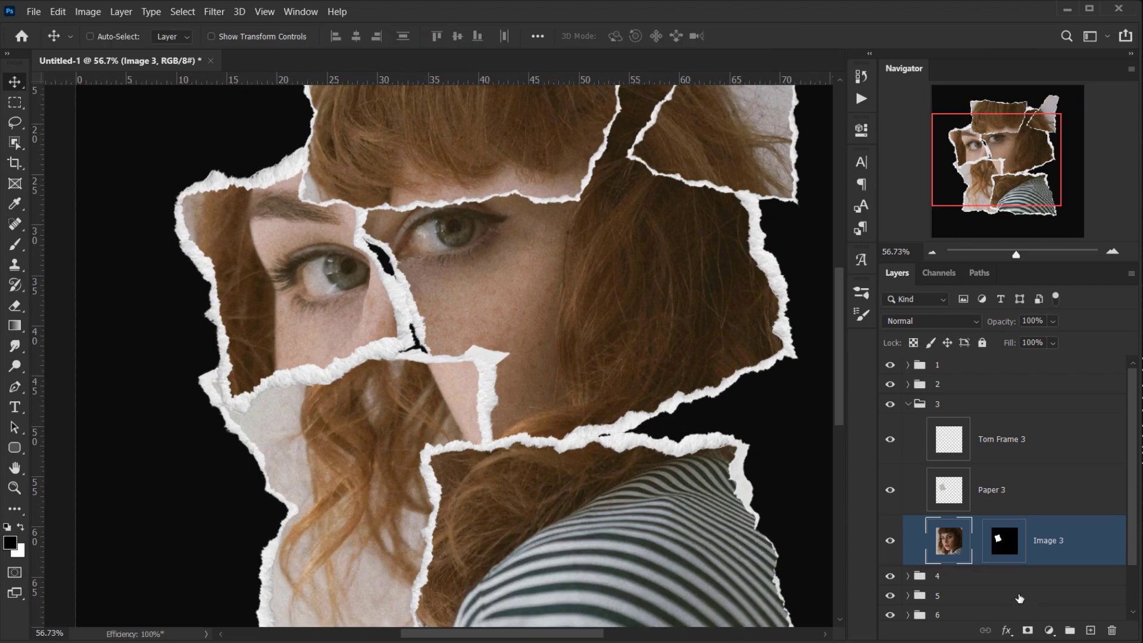
pyautogui.click(976, 542)
pyautogui.click(906, 405)
# Step: Unlink Image 4 from its mask in group 4 and move the photo down and right so the lips show in the piece
pyautogui.click(903, 425)
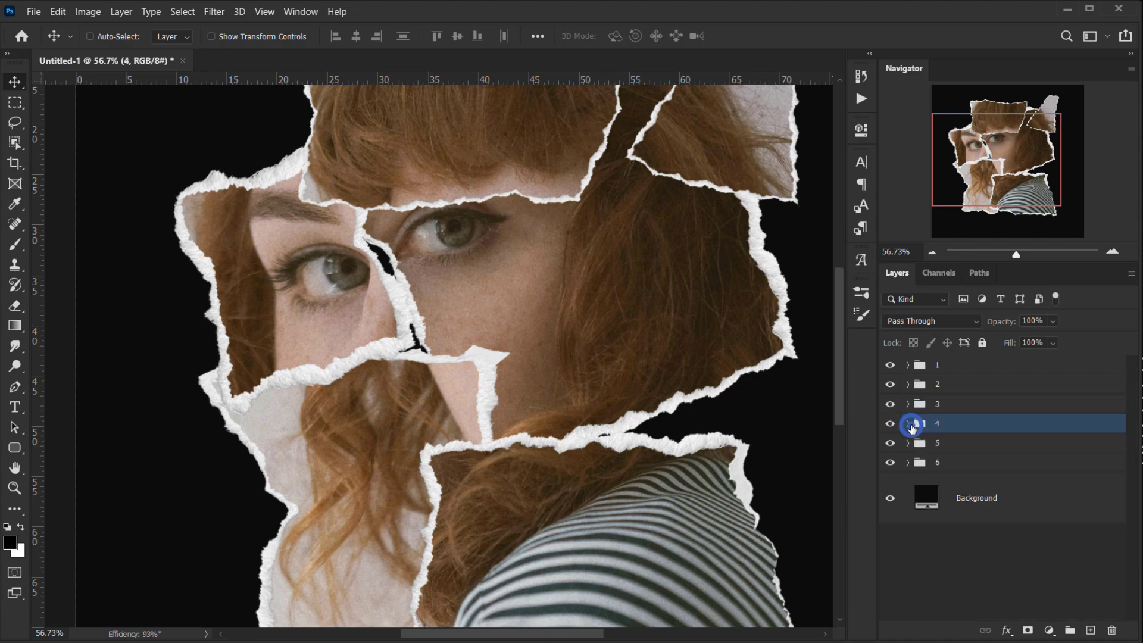
pyautogui.click(908, 425)
pyautogui.click(957, 559)
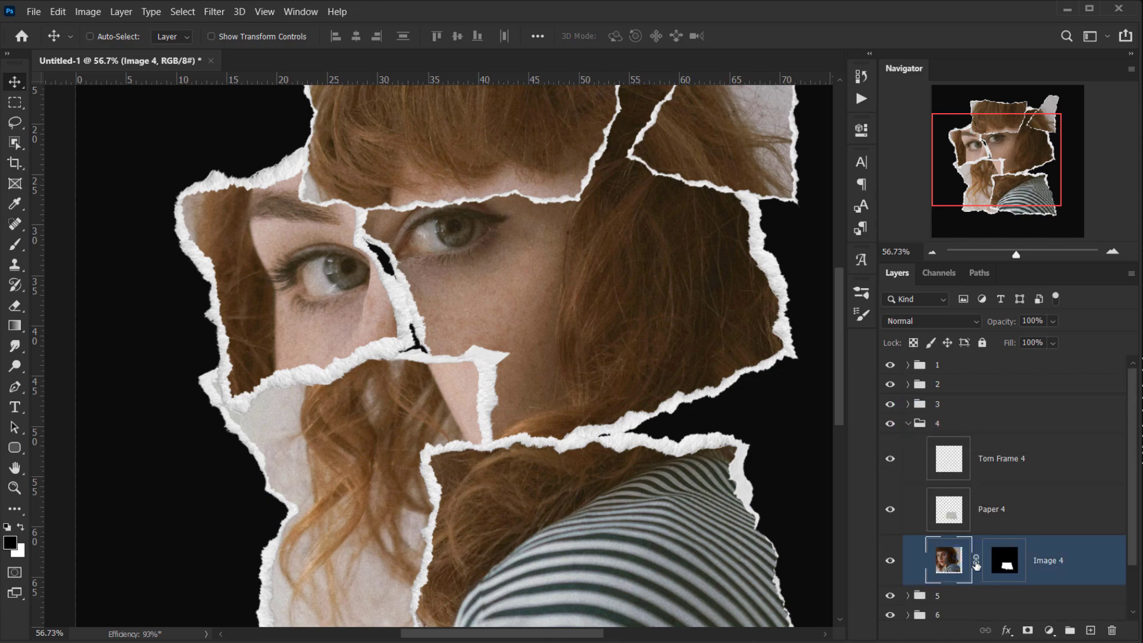
pyautogui.click(976, 560)
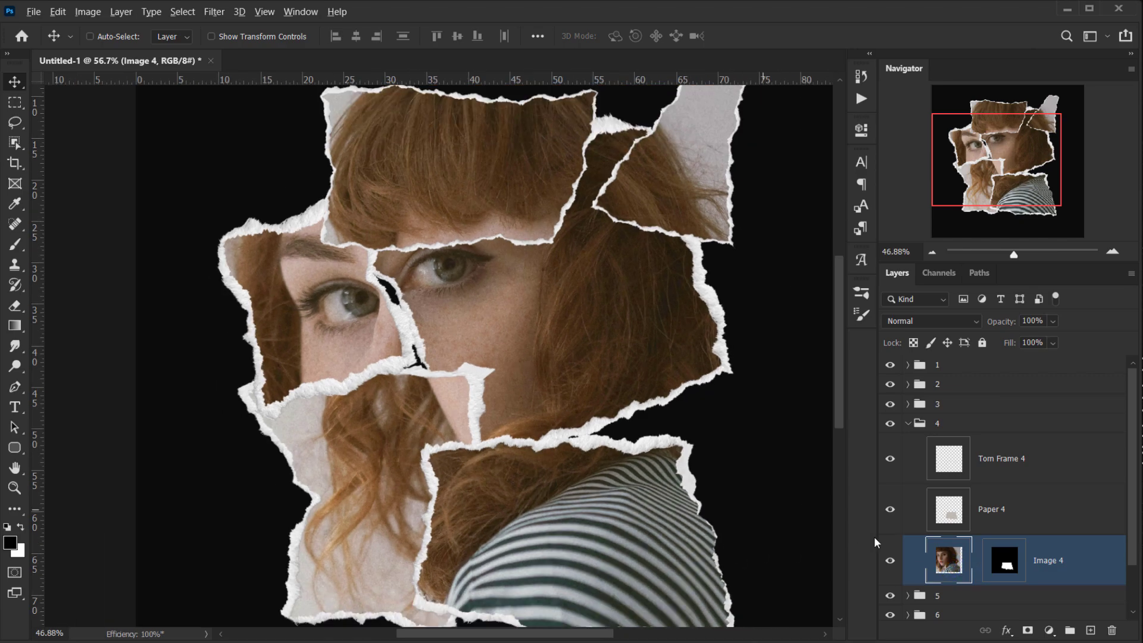
pyautogui.click(889, 560)
pyautogui.click(889, 560)
pyautogui.scroll(-2, 589, 510)
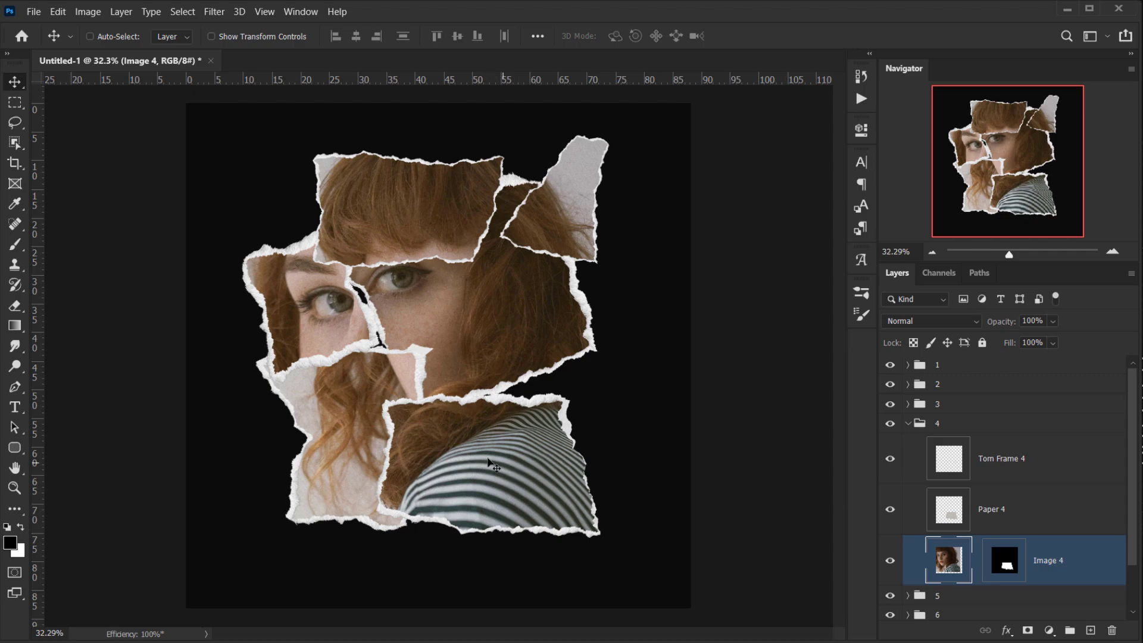
pyautogui.click(953, 563)
pyautogui.moveTo(496, 454); pyautogui.dragTo(576, 477)
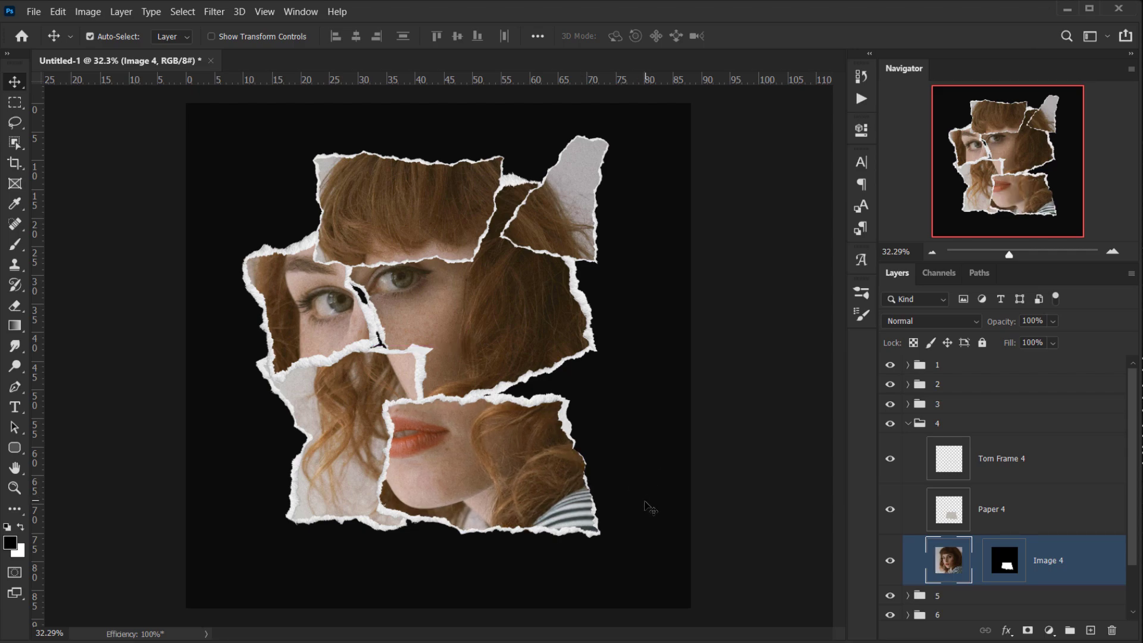
# Step: Scale the Image 4 photo to about 124.91%, position the lips at the piece's left edge, and relink its mask
pyautogui.hotkey('ctrl', 't')
pyautogui.moveTo(167, 336); pyautogui.dragTo(94, 331)
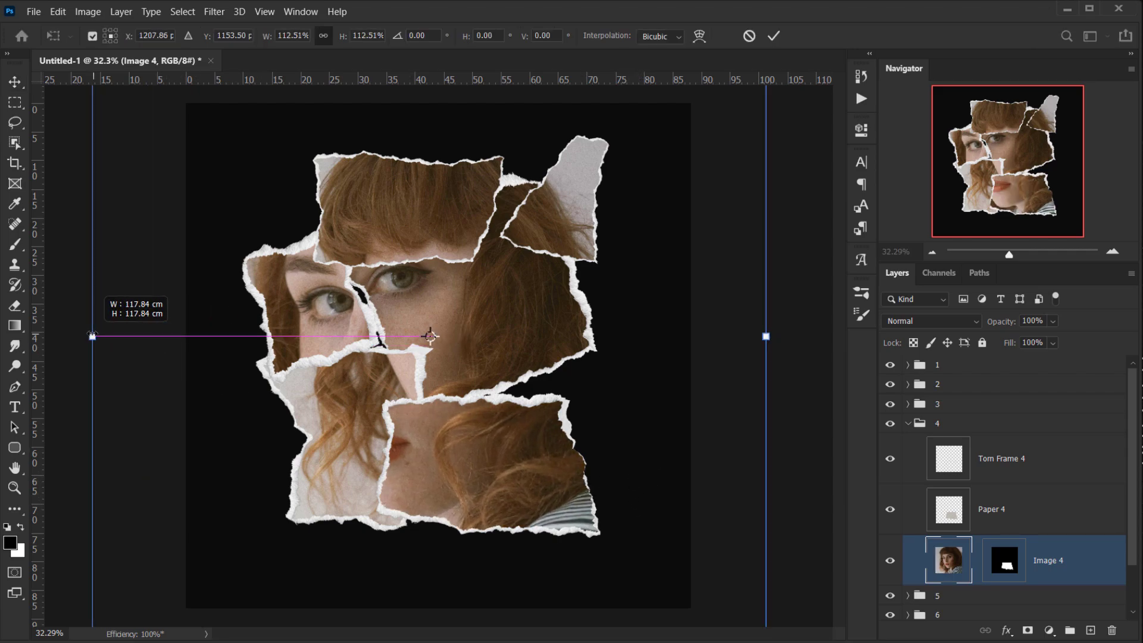
pyautogui.moveTo(502, 423); pyautogui.dragTo(529, 422)
pyautogui.moveTo(790, 337); pyautogui.dragTo(887, 343)
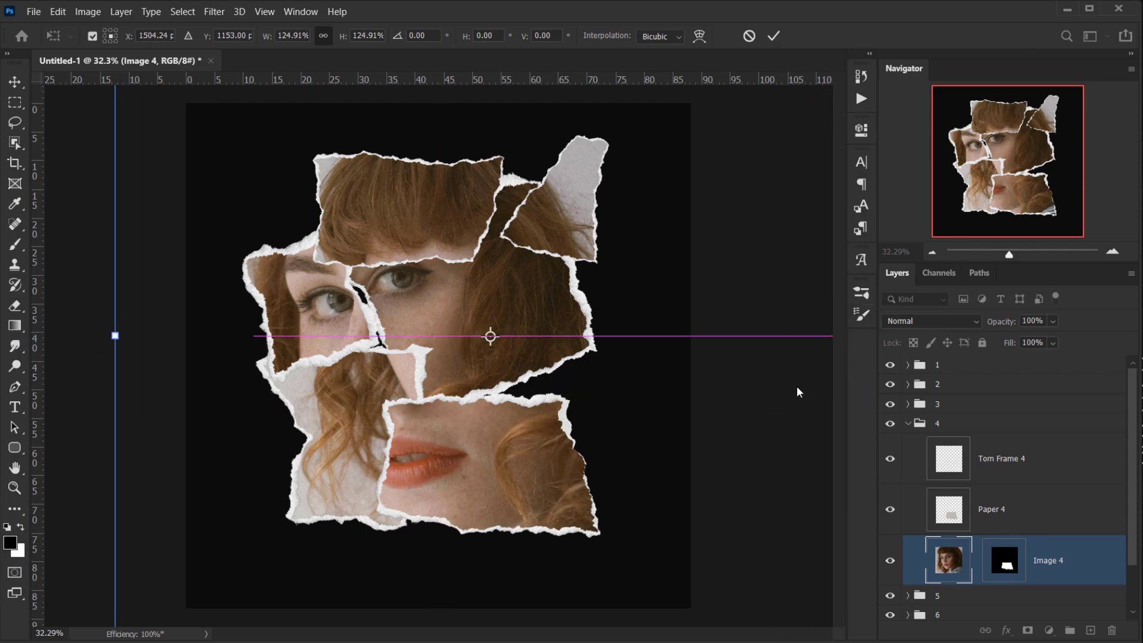
pyautogui.moveTo(581, 481); pyautogui.dragTo(541, 481)
pyautogui.click(773, 36)
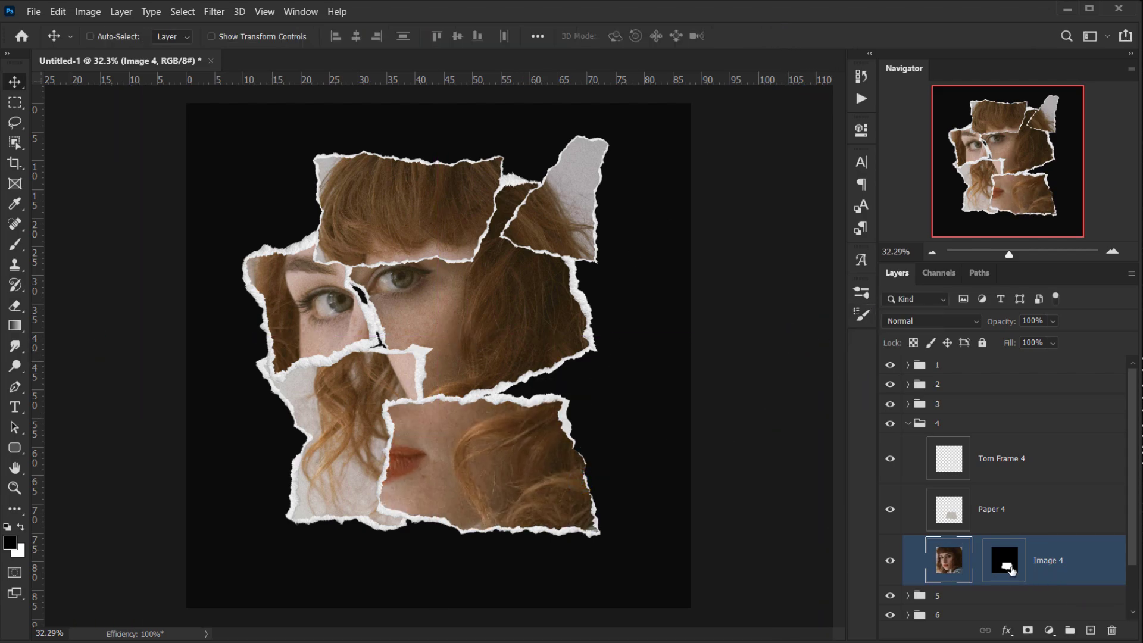
pyautogui.click(975, 558)
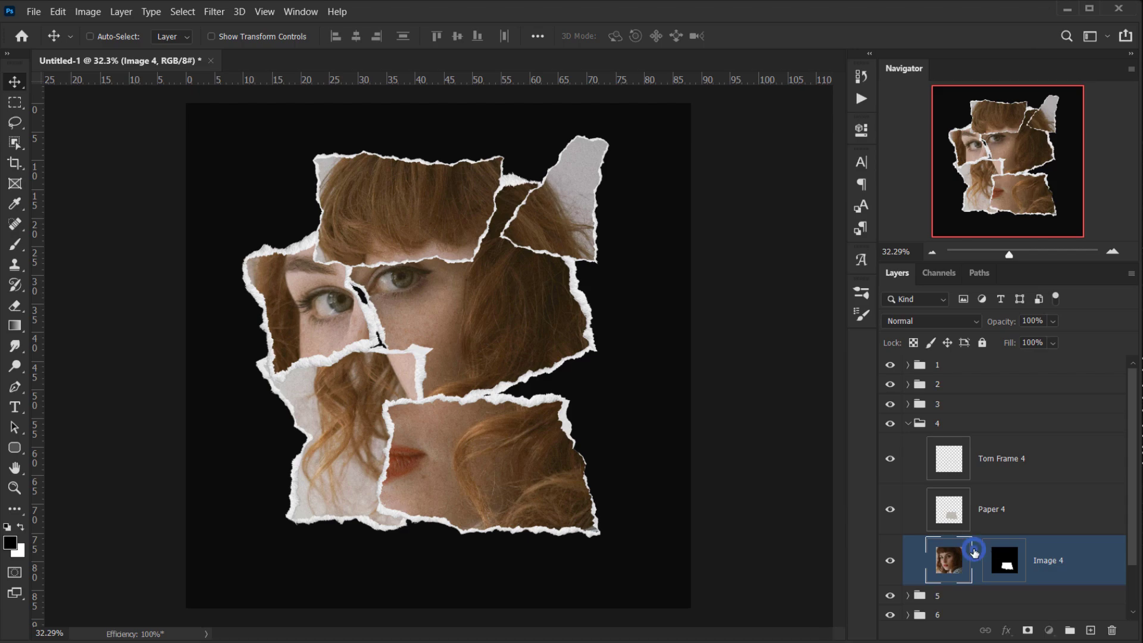
pyautogui.click(908, 425)
# Step: Identify group 5's piece by toggling its visibility, and unlink the Image 5 photo from its layer mask
pyautogui.click(892, 445)
pyautogui.click(893, 446)
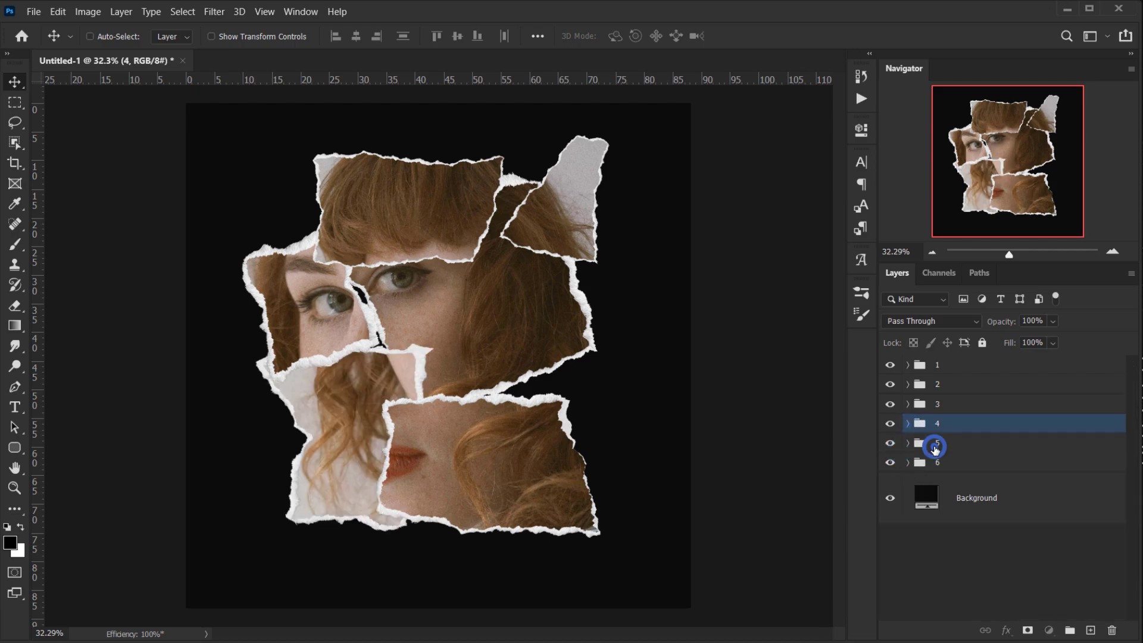
pyautogui.click(934, 448)
pyautogui.click(908, 443)
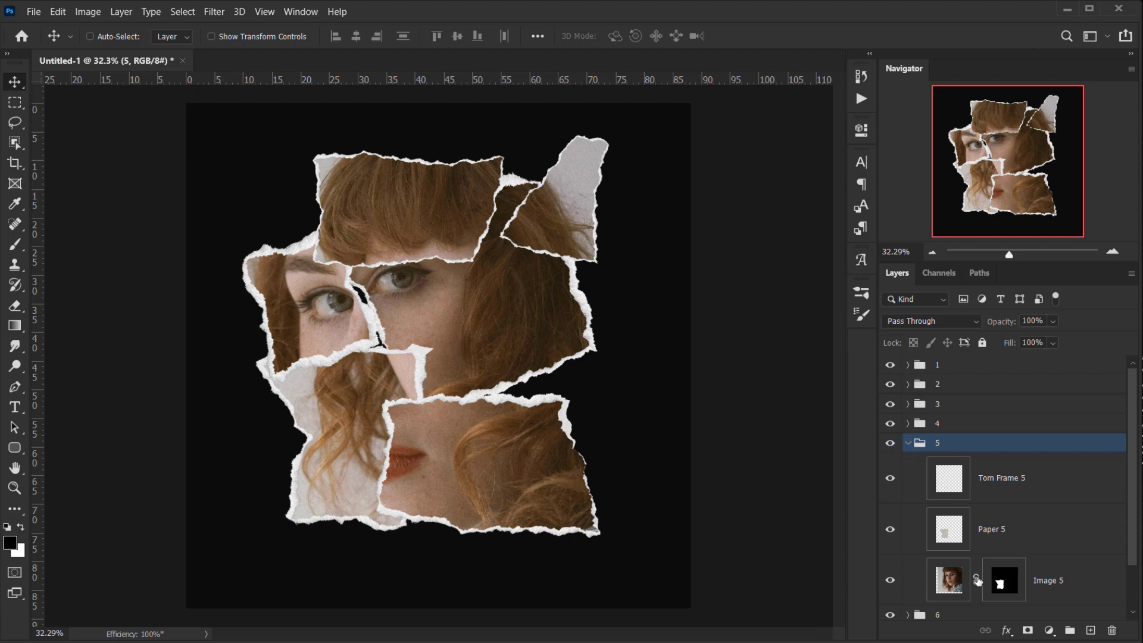
pyautogui.click(954, 579)
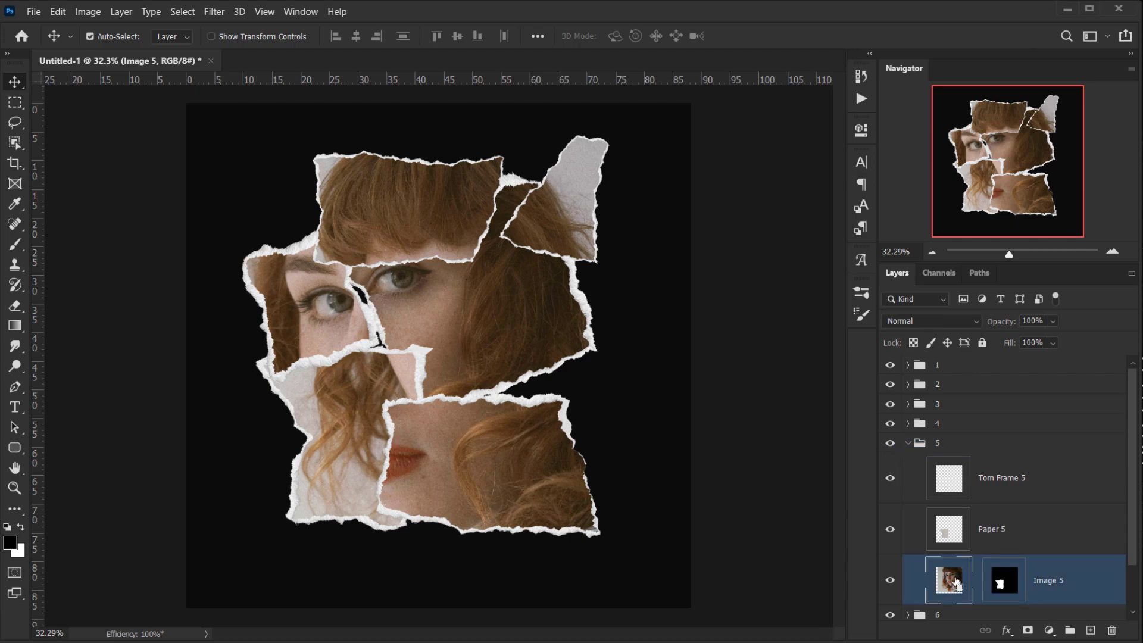
# Step: Reposition the Image 5 photo at its current size so the nose and lips fill the piece, and relink its mask
pyautogui.hotkey('ctrl', 't')
pyautogui.moveTo(577, 364); pyautogui.dragTo(505, 438)
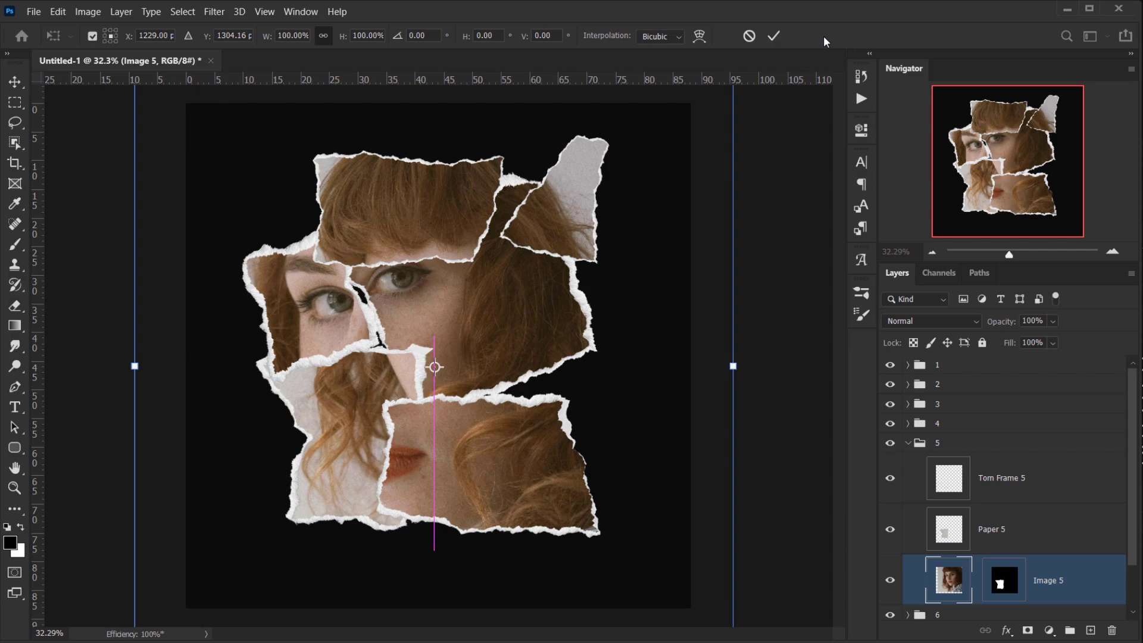
pyautogui.click(774, 36)
pyautogui.scroll(-1, 985, 534)
pyautogui.click(978, 554)
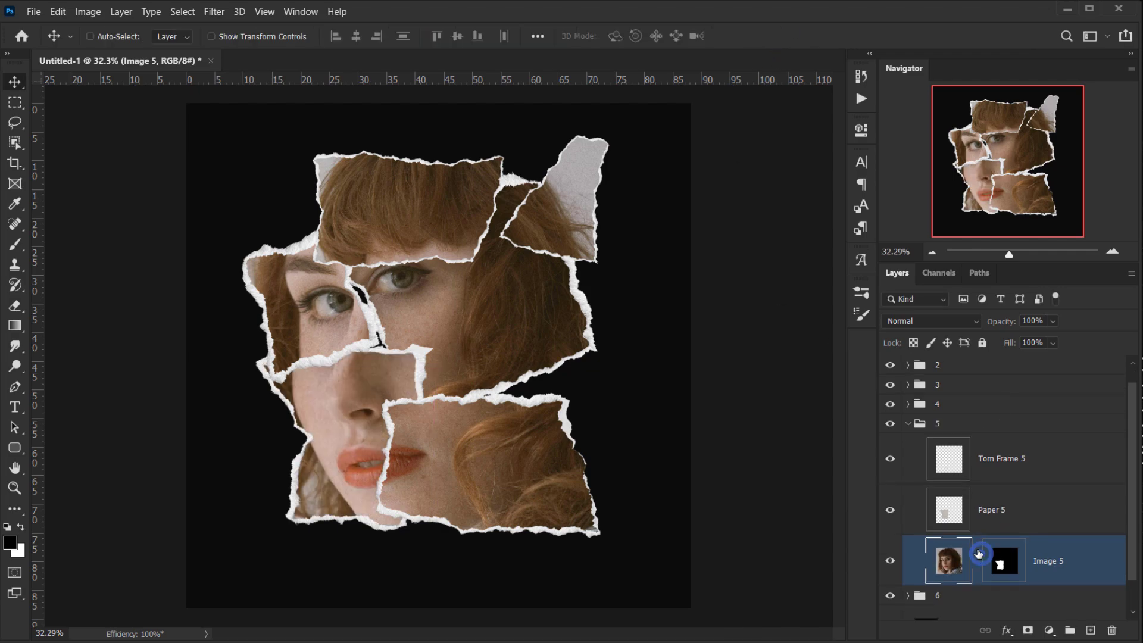
pyautogui.click(908, 423)
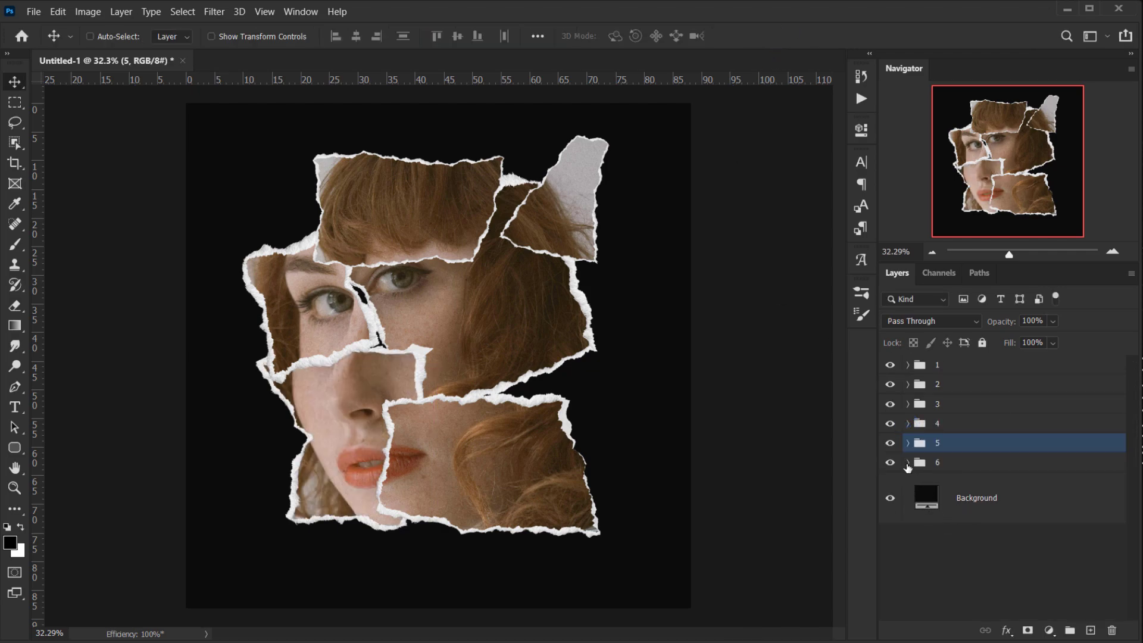
# Step: Unlink Image 6 from its mask in group 6, move the photo slightly right and down to realign the eye, and check the whole collage
pyautogui.click(907, 463)
pyautogui.click(950, 601)
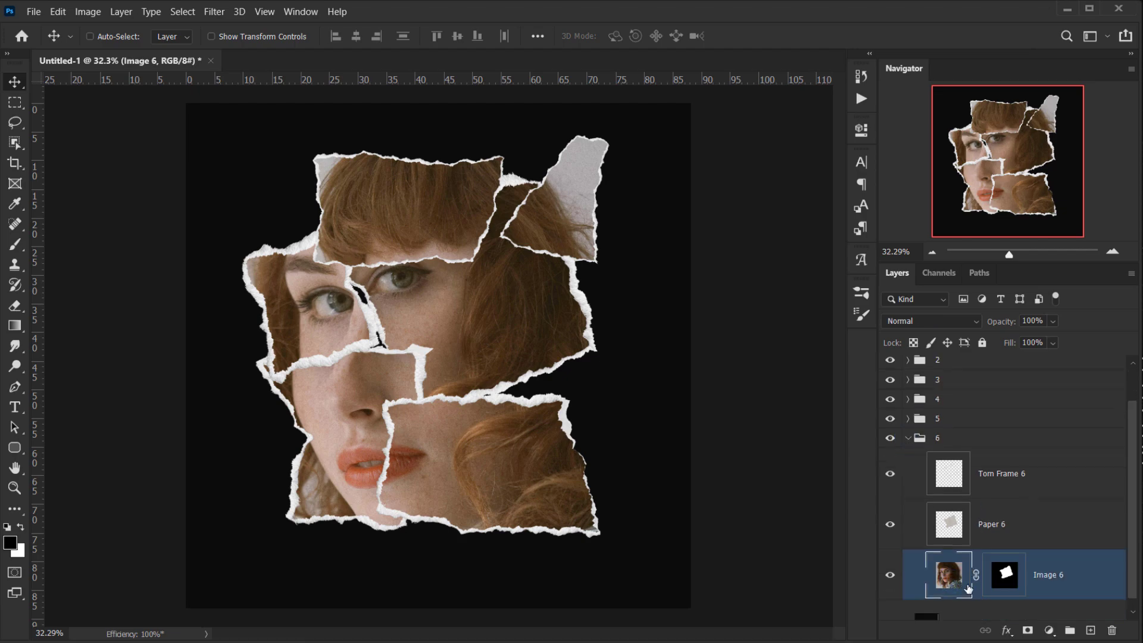
pyautogui.click(975, 554)
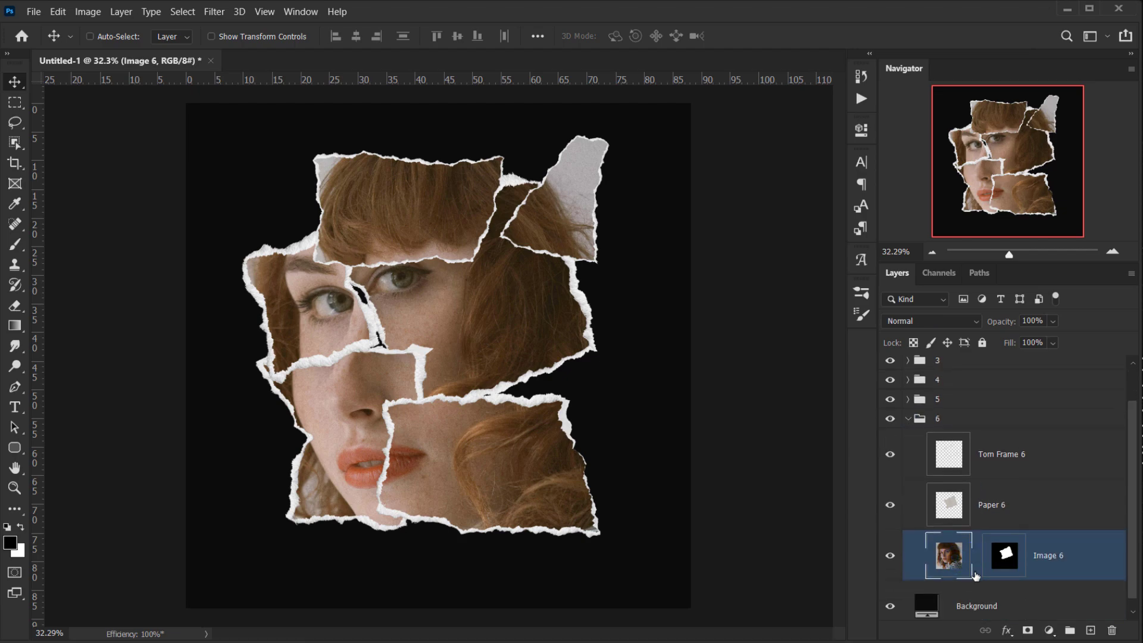
pyautogui.moveTo(463, 318)
pyautogui.mouseDown()
pyautogui.moveTo(490, 313)
pyautogui.moveTo(483, 320)
pyautogui.mouseUp()
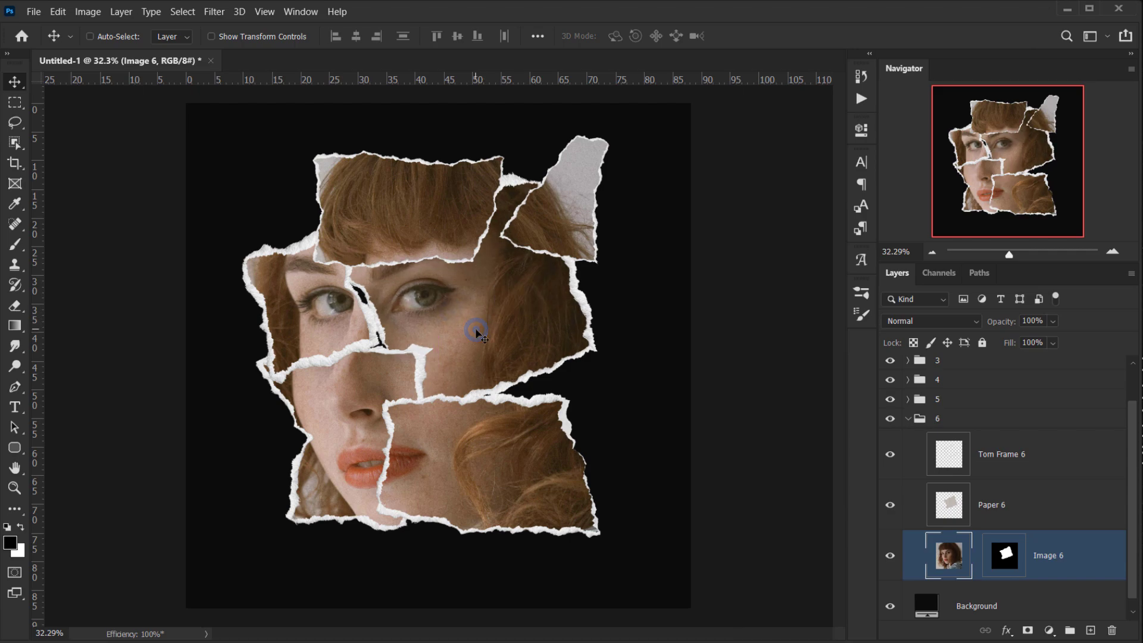
pyautogui.scroll(-3, 471, 374)
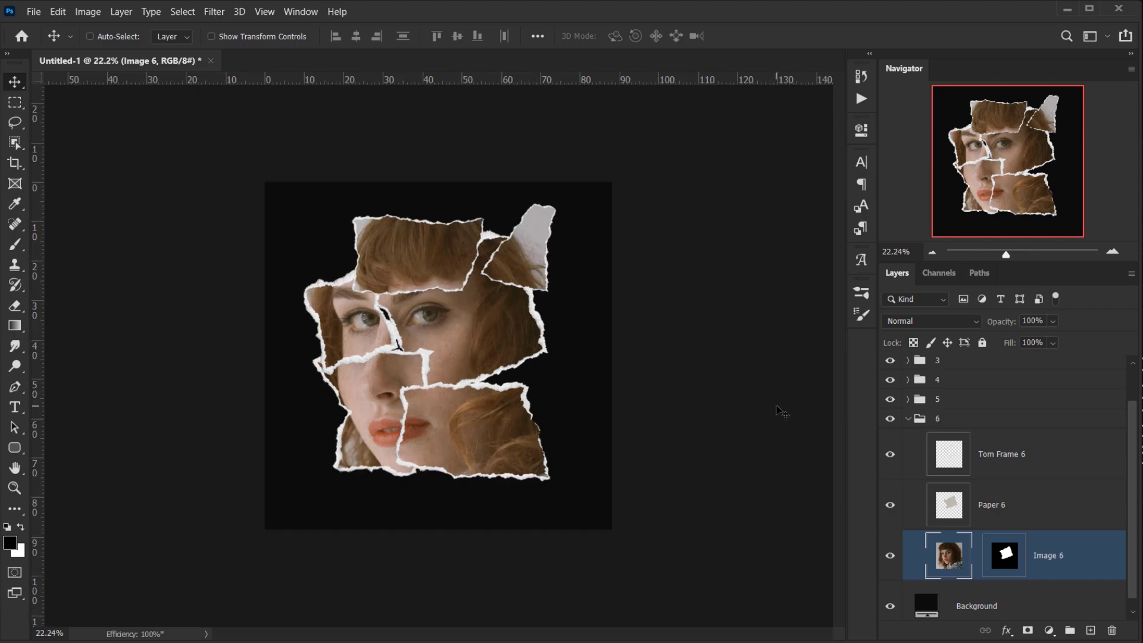
pyautogui.scroll(4, 781, 410)
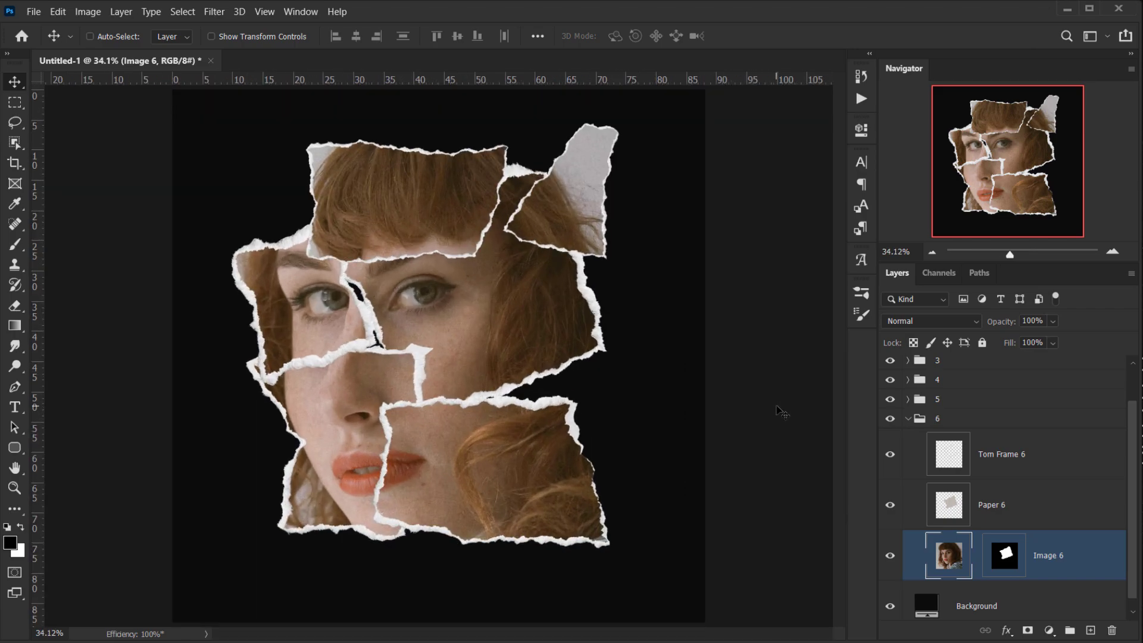
# Step: Collapse group 6, identify the pieces of groups 6 and 5 by toggling their visibility, and select group 5
pyautogui.click(976, 553)
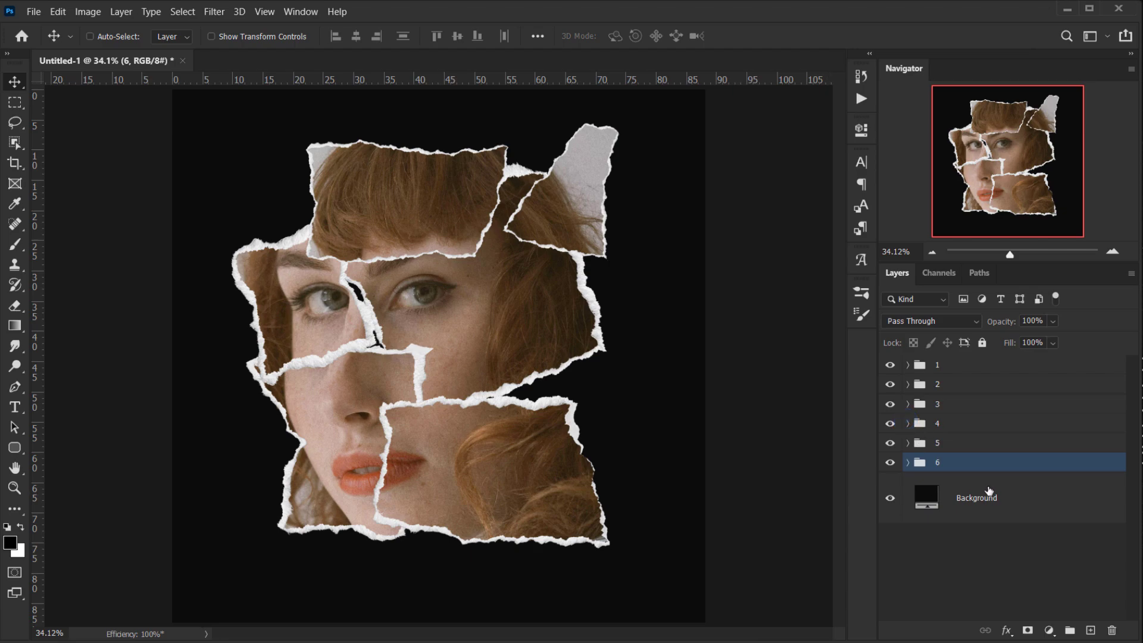
pyautogui.scroll(3, 340, 342)
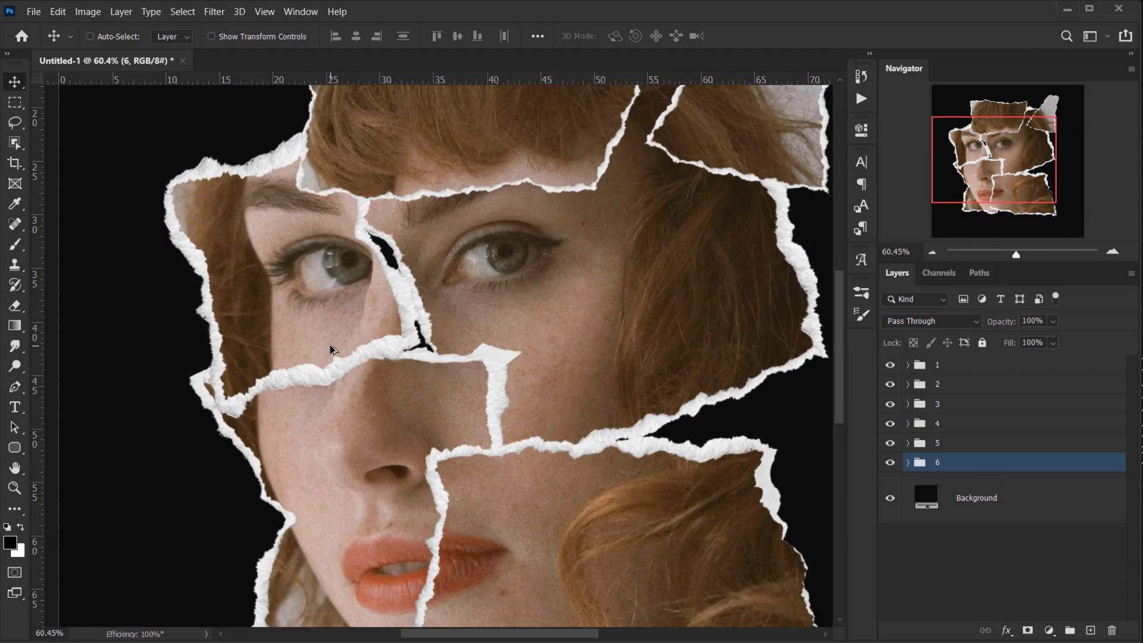
pyautogui.scroll(-1, 331, 350)
pyautogui.click(890, 462)
pyautogui.click(890, 462)
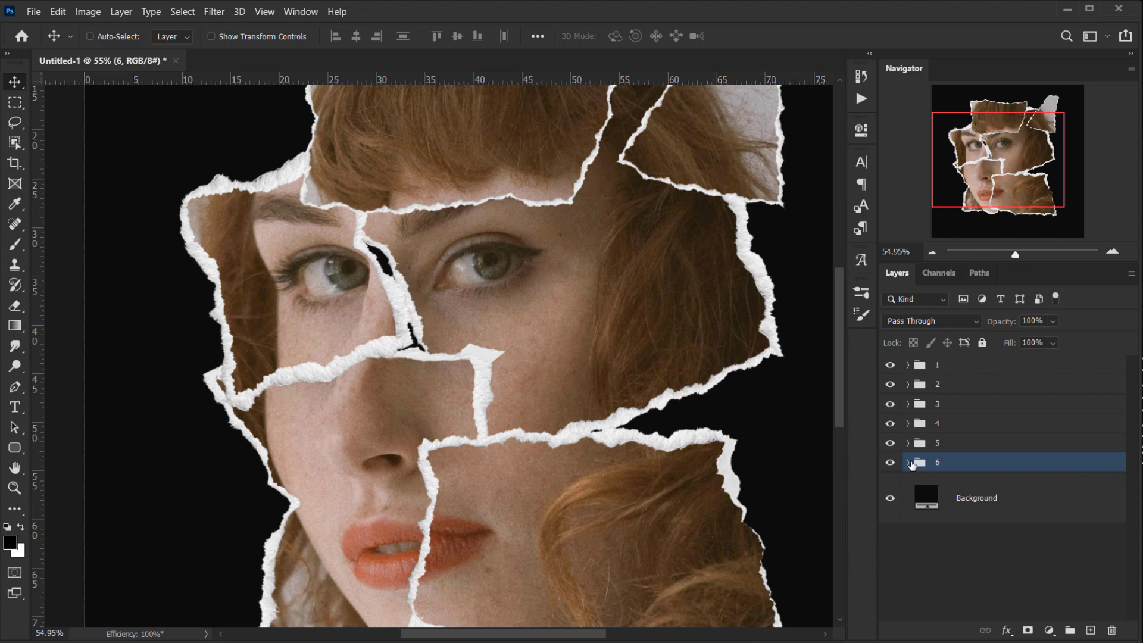
pyautogui.click(890, 463)
pyautogui.click(888, 464)
pyautogui.click(891, 443)
pyautogui.click(892, 444)
pyautogui.click(993, 443)
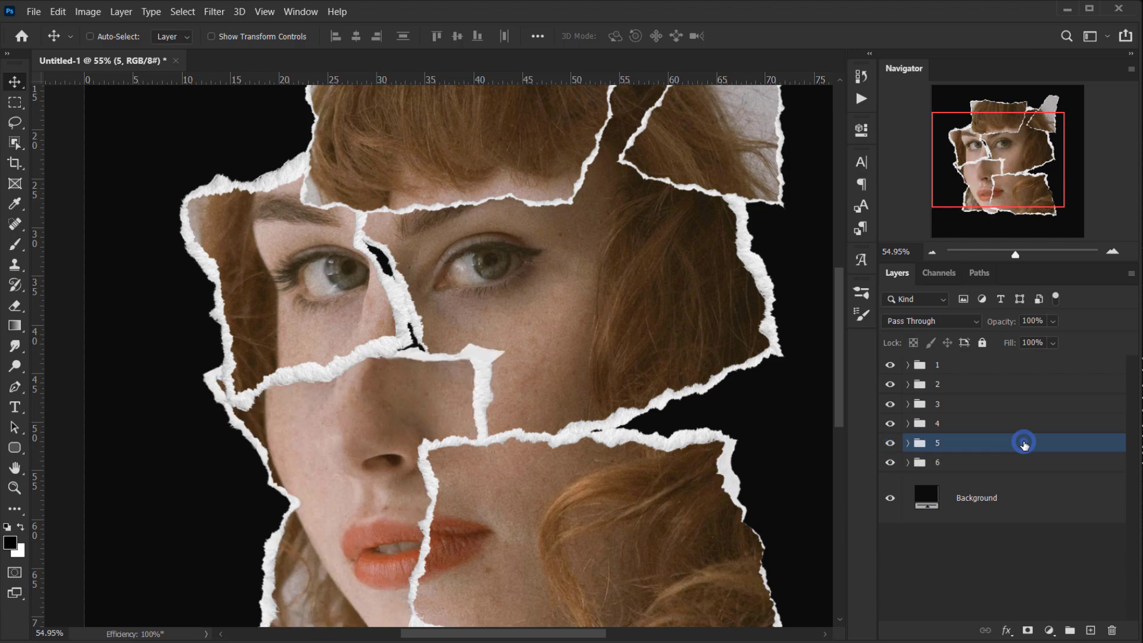
pyautogui.doubleClick(1023, 445)
pyautogui.click(625, 505)
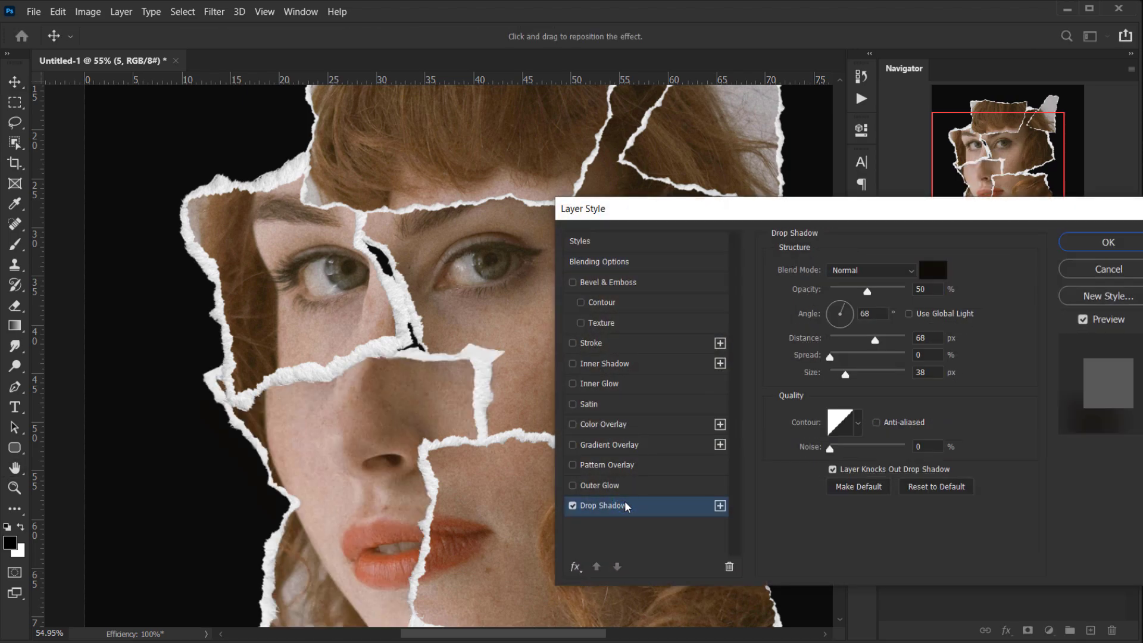
pyautogui.moveTo(438, 396)
pyautogui.mouseDown()
pyautogui.moveTo(461, 401)
pyautogui.moveTo(453, 383)
pyautogui.mouseUp()
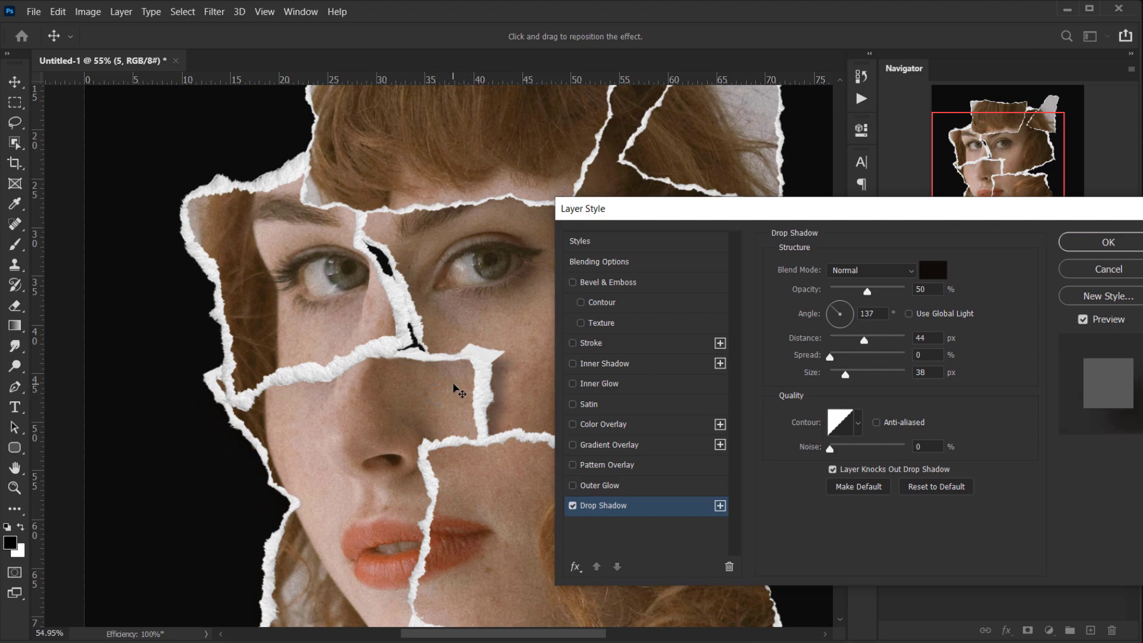
pyautogui.moveTo(735, 210); pyautogui.dragTo(728, 180)
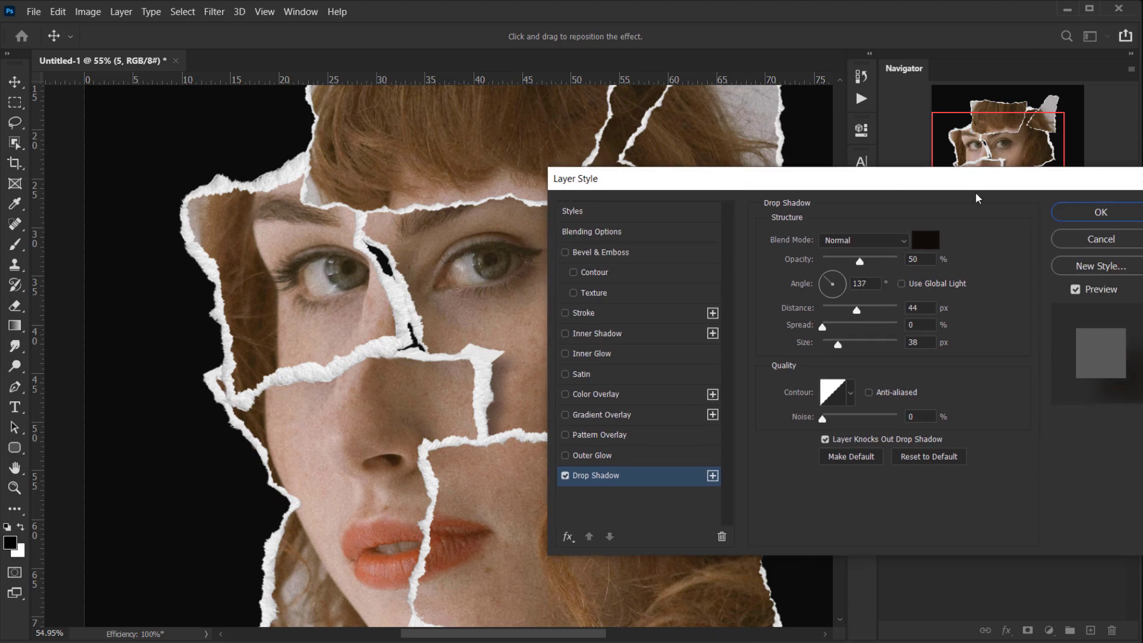
pyautogui.click(1101, 238)
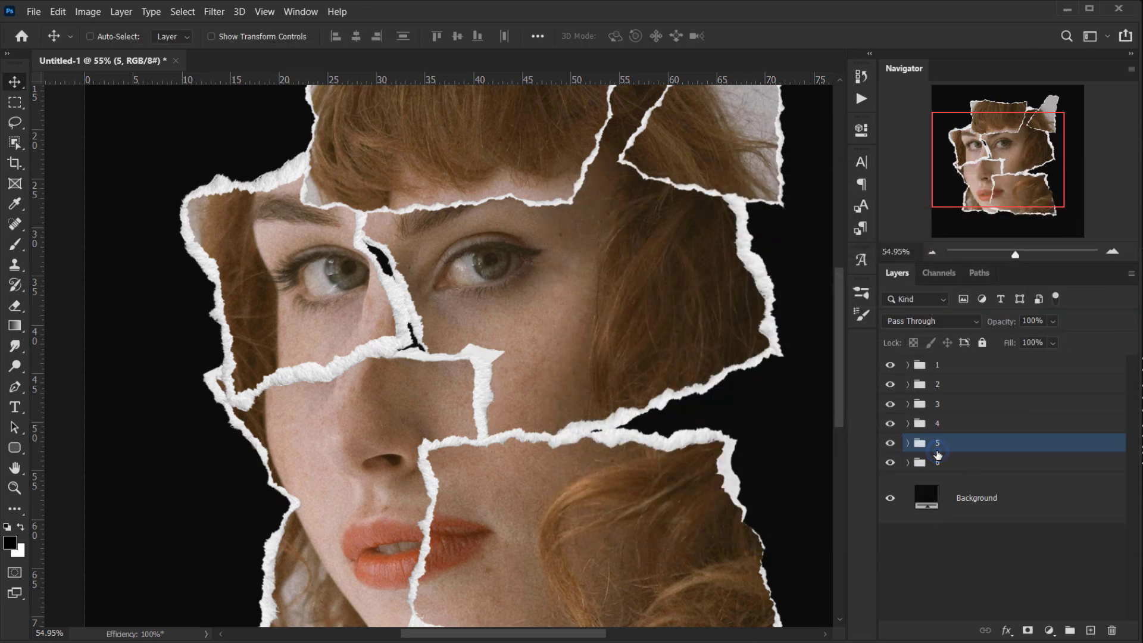
# Step: Add a drop shadow to group 5 and offset it on the canvas to a 142° angle and 52 px distance
pyautogui.click(1007, 631)
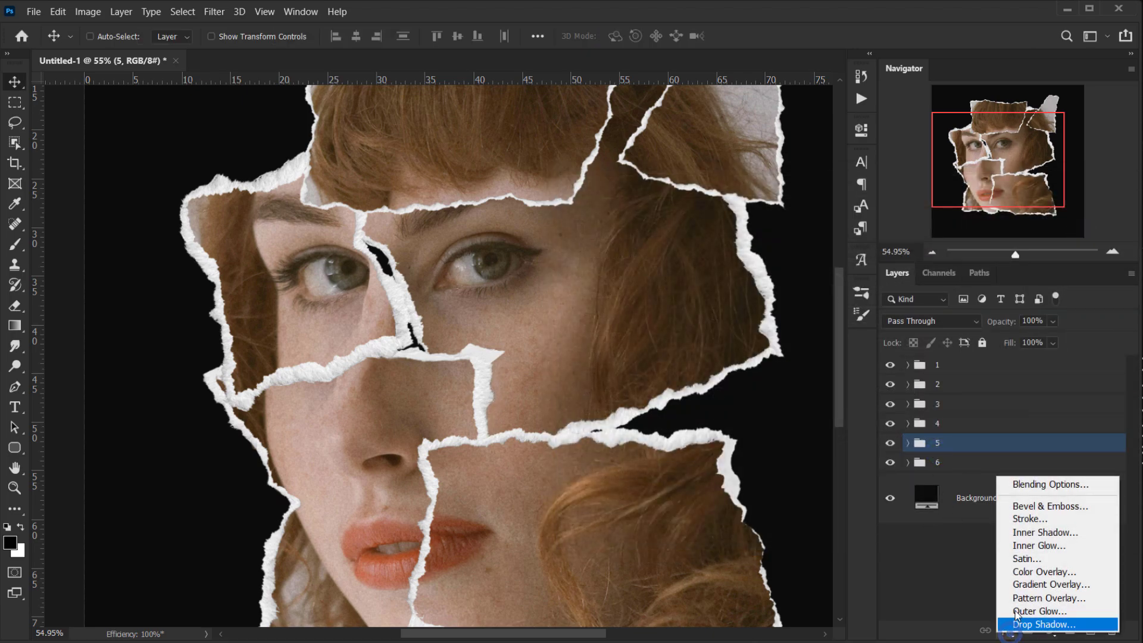
pyautogui.click(1029, 483)
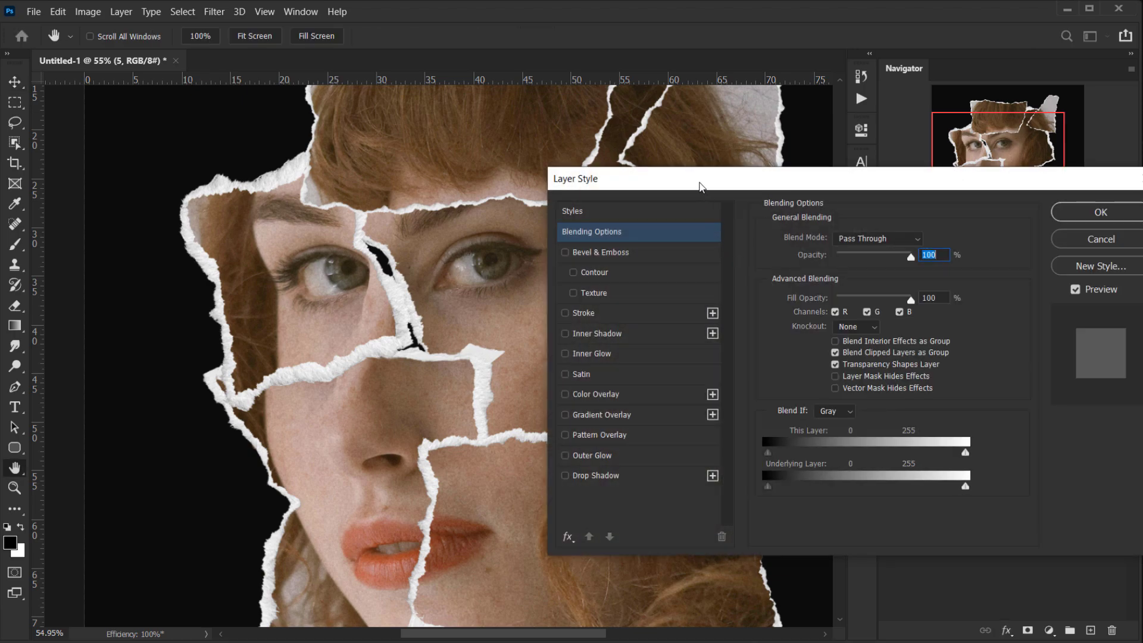
pyautogui.click(629, 471)
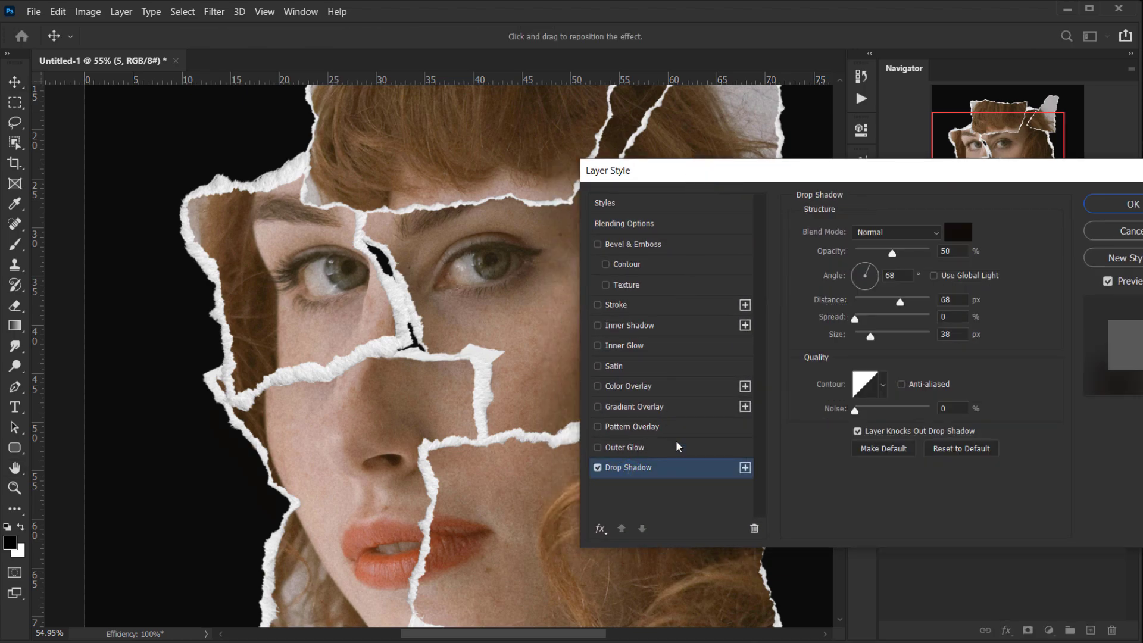
pyautogui.moveTo(905, 183); pyautogui.dragTo(959, 180)
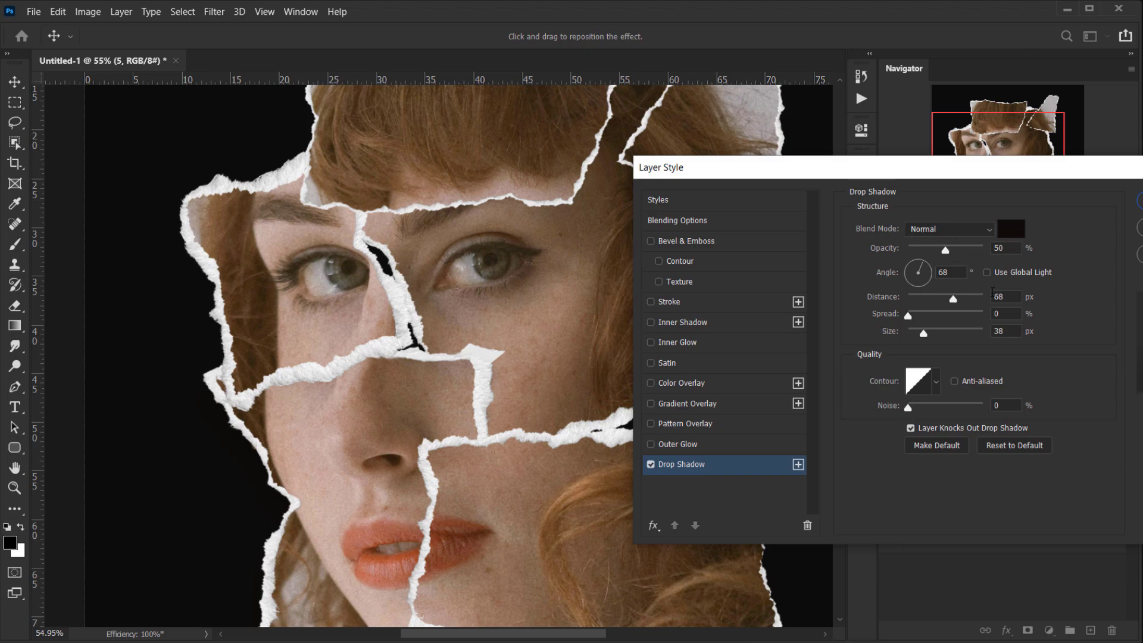
pyautogui.moveTo(452, 373); pyautogui.dragTo(476, 365)
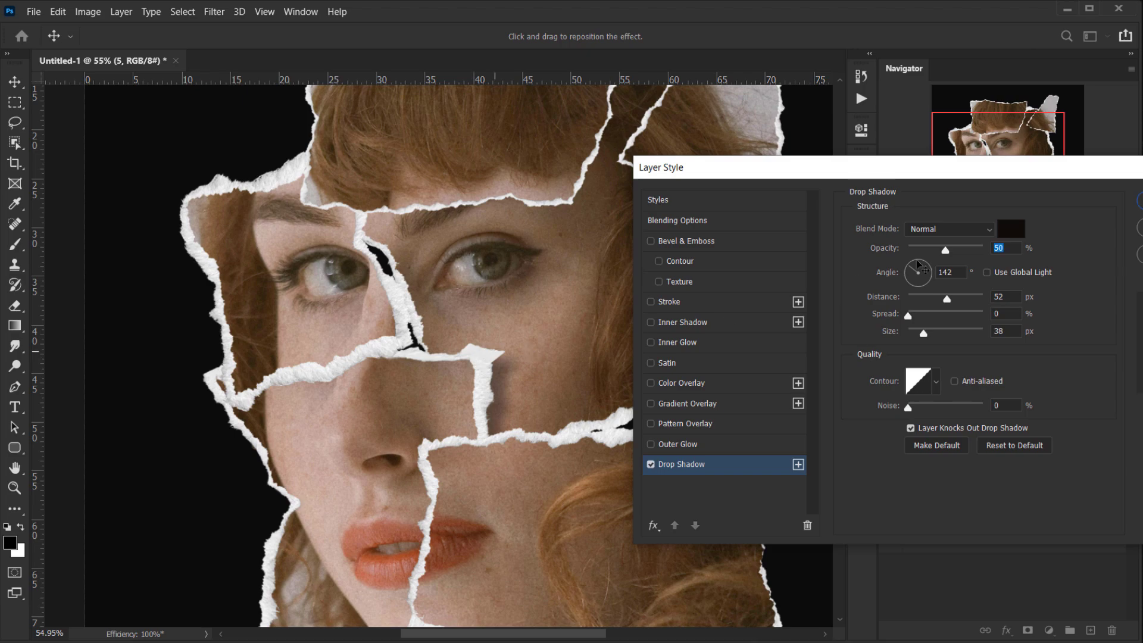
# Step: Lighten group 5's drop shadow, shift it to an angle of about 127° and distance of about 42 px, and apply it
pyautogui.moveTo(945, 249); pyautogui.dragTo(934, 254)
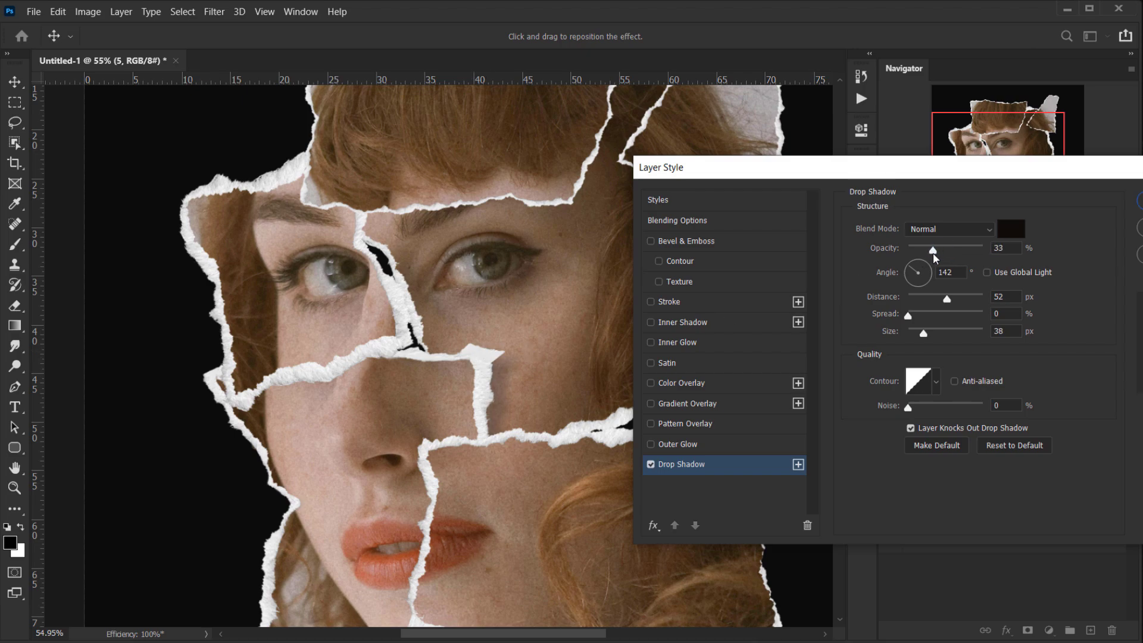
pyautogui.moveTo(543, 378); pyautogui.dragTo(519, 382)
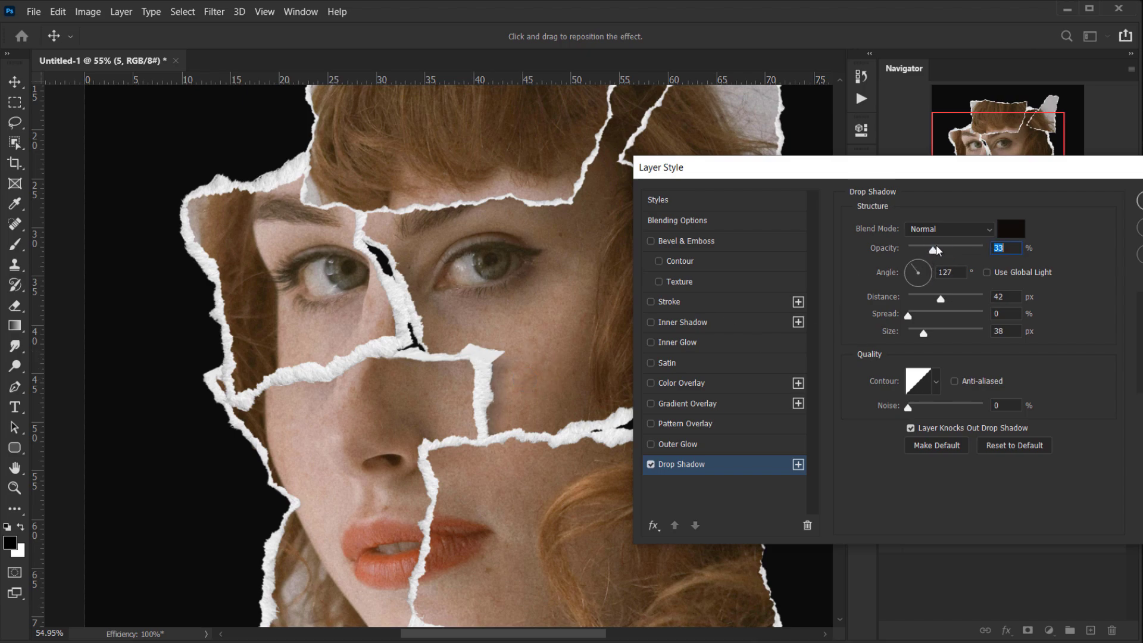
pyautogui.moveTo(933, 250); pyautogui.dragTo(942, 249)
pyautogui.moveTo(503, 398); pyautogui.dragTo(506, 398)
pyautogui.press('Return')
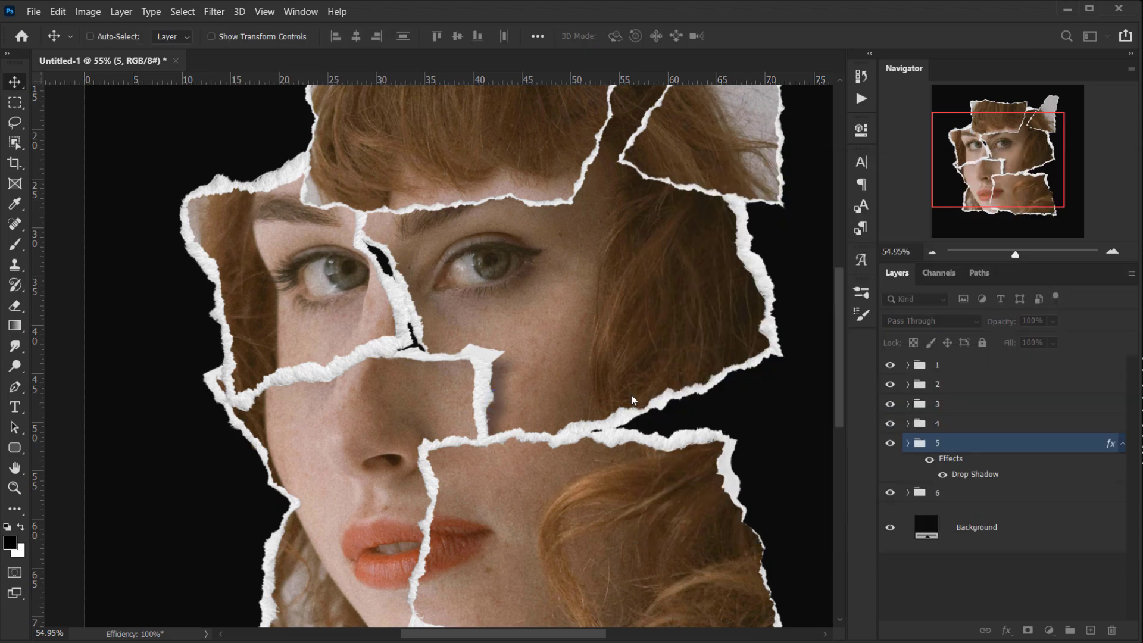
# Step: Collapse group 5's effects list, identify group 4's piece by toggling its visibility, and select group 4
pyautogui.hotkey('ctrl', '0')
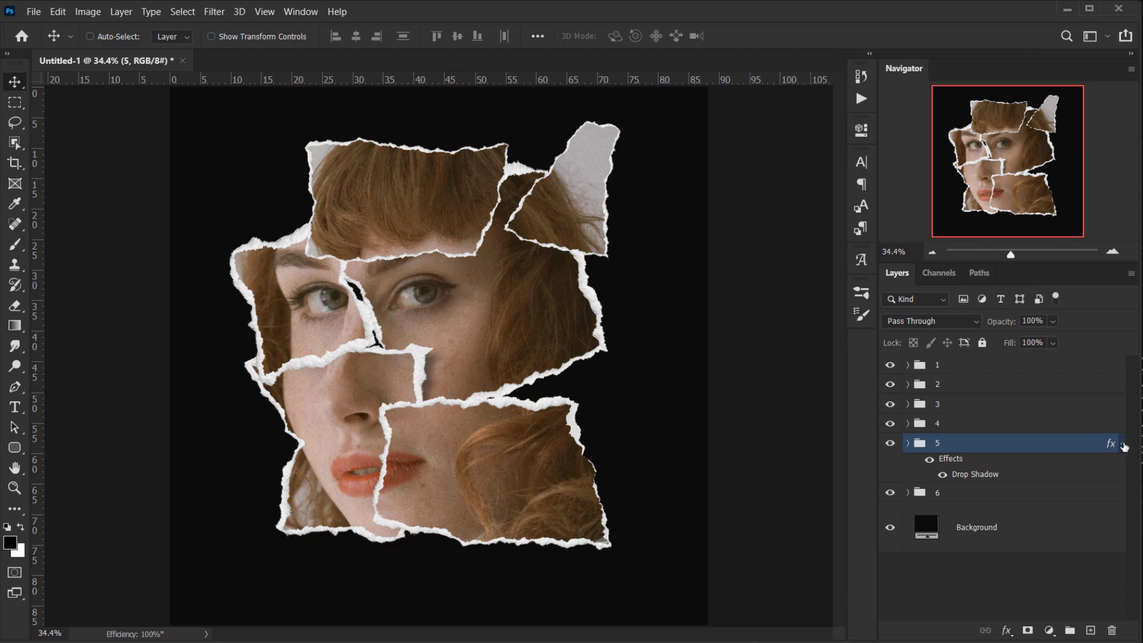
pyautogui.click(1123, 444)
pyautogui.click(890, 424)
pyautogui.click(890, 425)
pyautogui.click(958, 425)
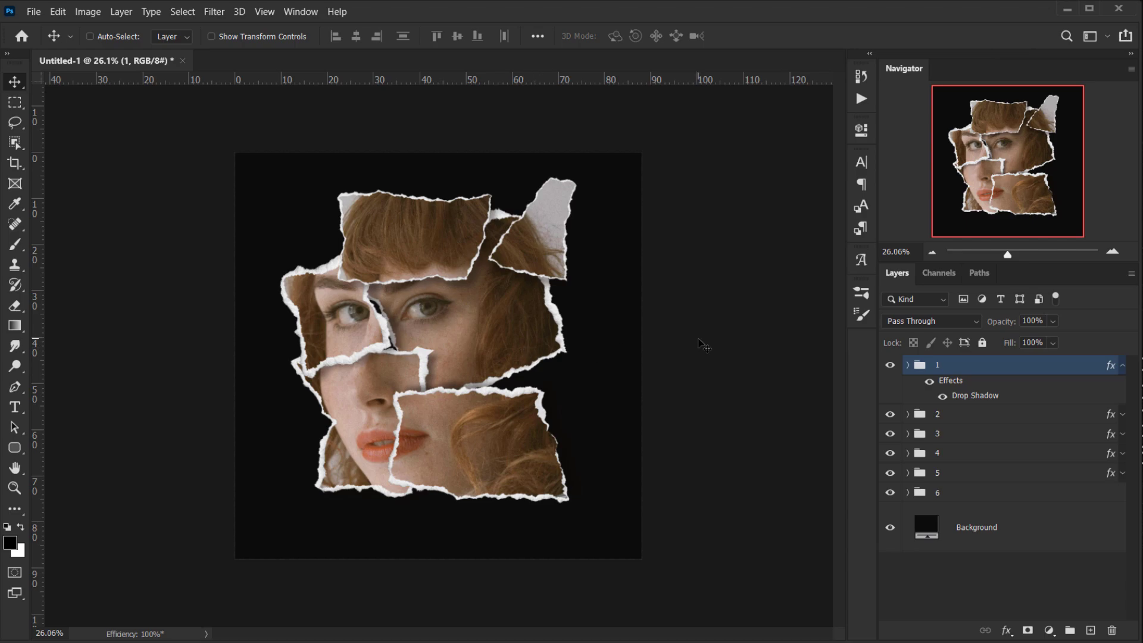
# Step: Collapse group 1's effects list and combine groups 1 through 6 into a single group named Papers
pyautogui.scroll(3, 699, 340)
pyautogui.scroll(8, 370, 381)
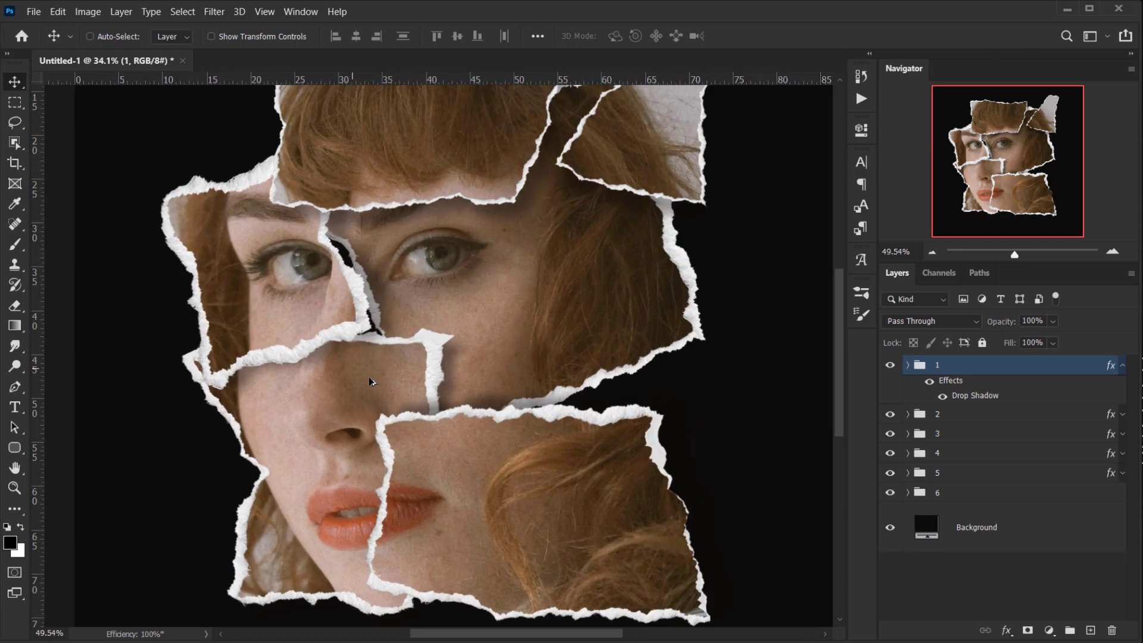
pyautogui.scroll(-2, 356, 339)
pyautogui.scroll(-4, 356, 341)
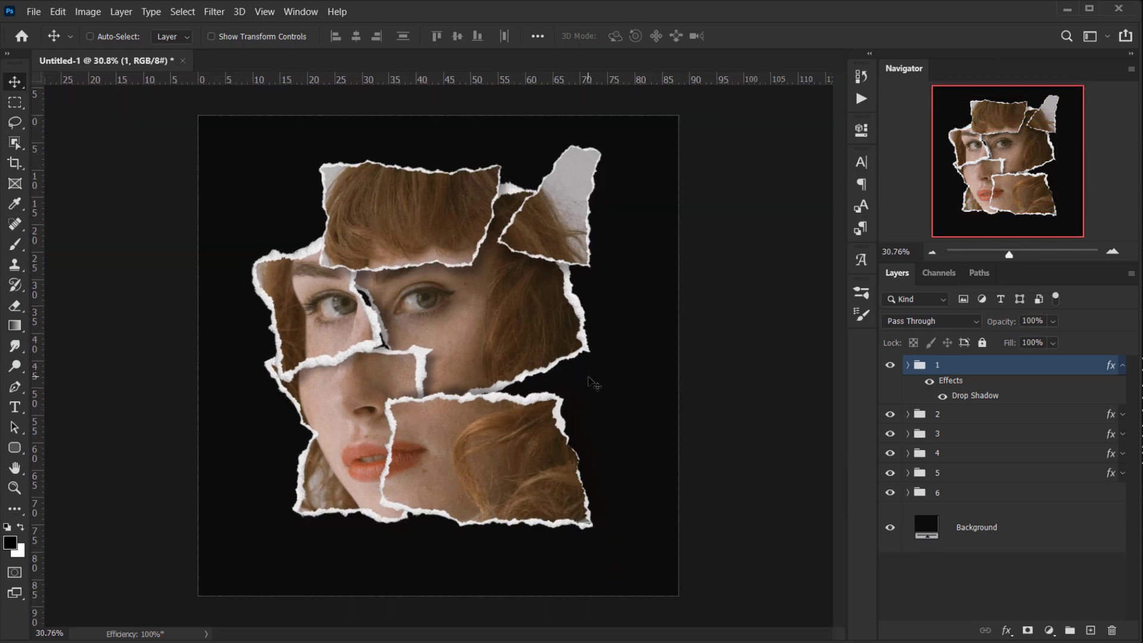
pyautogui.scroll(1, 593, 384)
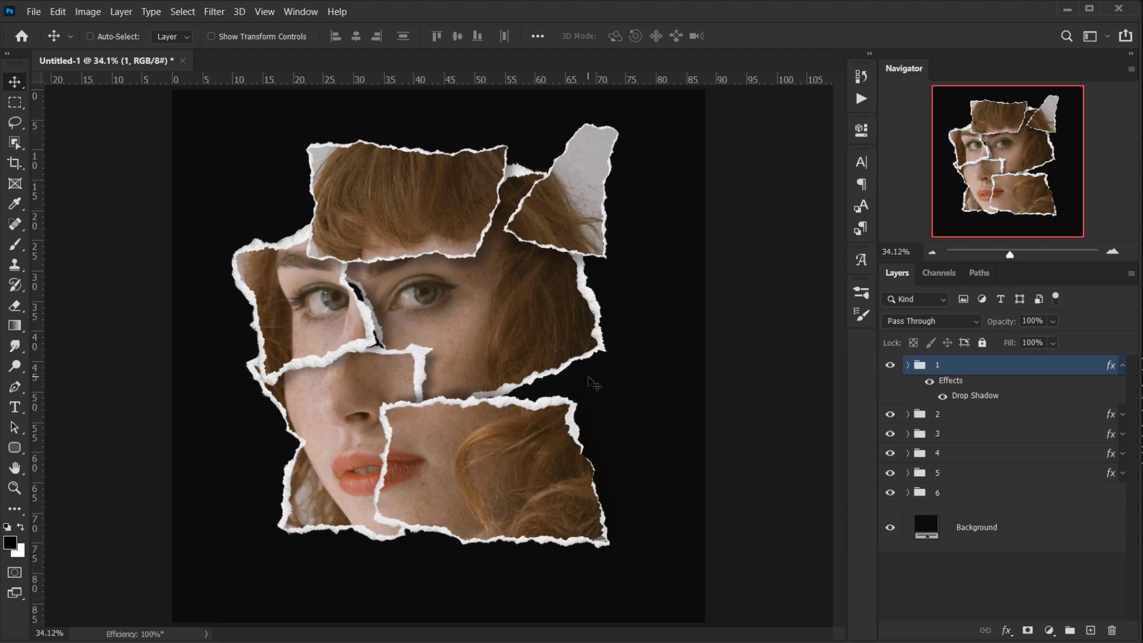
pyautogui.click(1123, 364)
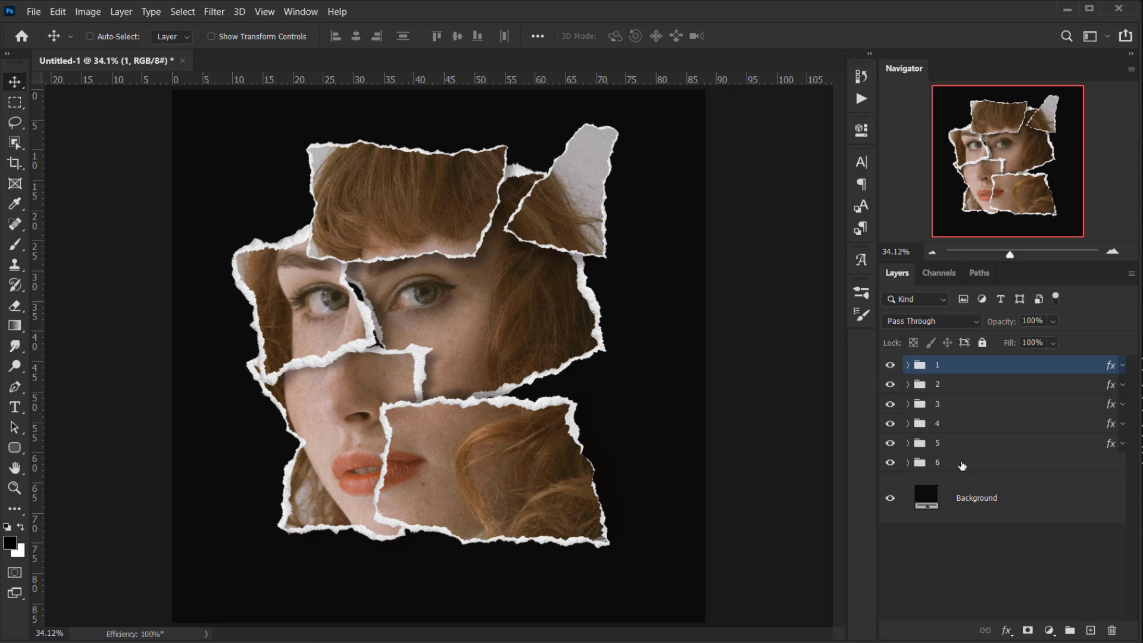
pyautogui.keyDown('shift'); pyautogui.click(979, 464); pyautogui.keyUp('shift')
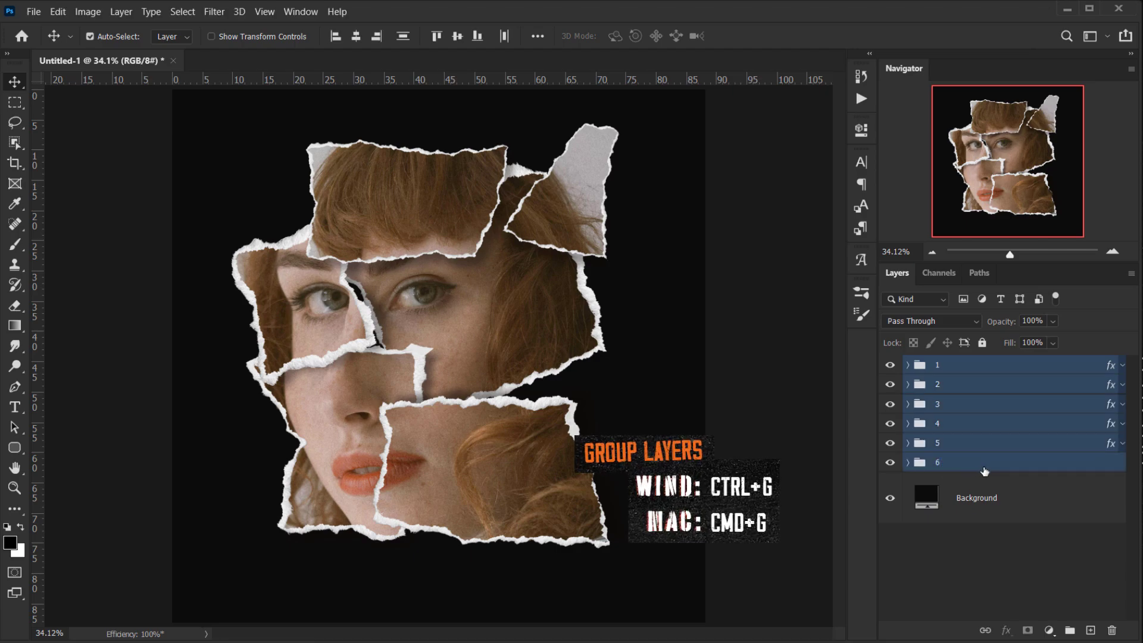
pyautogui.hotkey('ctrl', 'g')
pyautogui.doubleClick(944, 364)
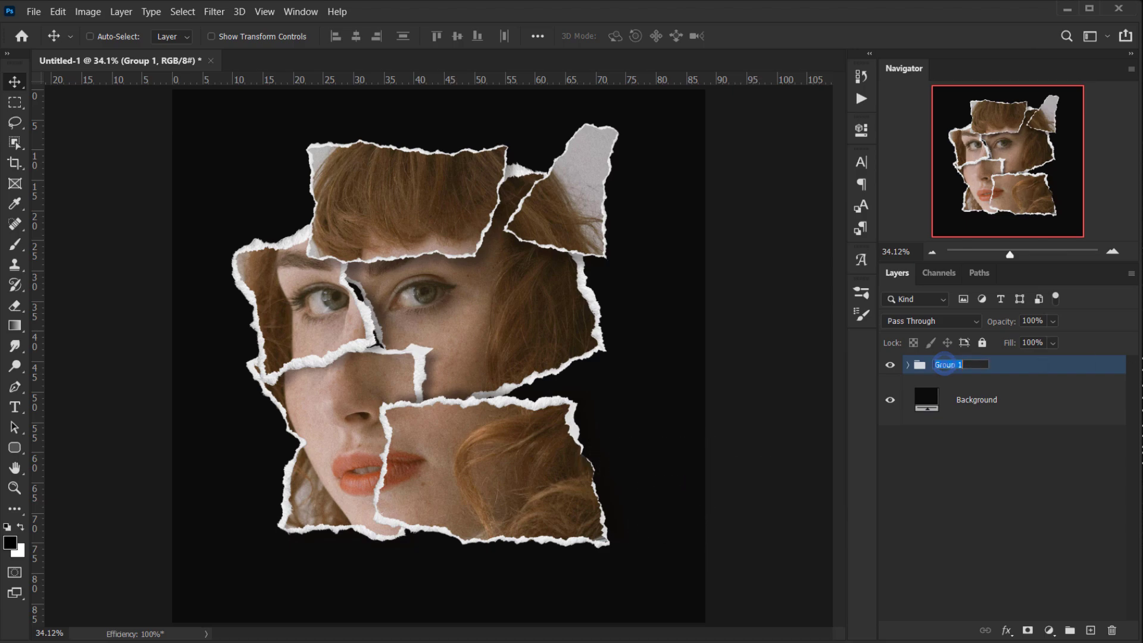
pyautogui.write('Papers')
pyautogui.press('Return')
# Step: Scale the Papers group to 107% and move it about 2.06 cm right and 1.65 cm down to recentre the collage
pyautogui.click(889, 364)
pyautogui.click(889, 364)
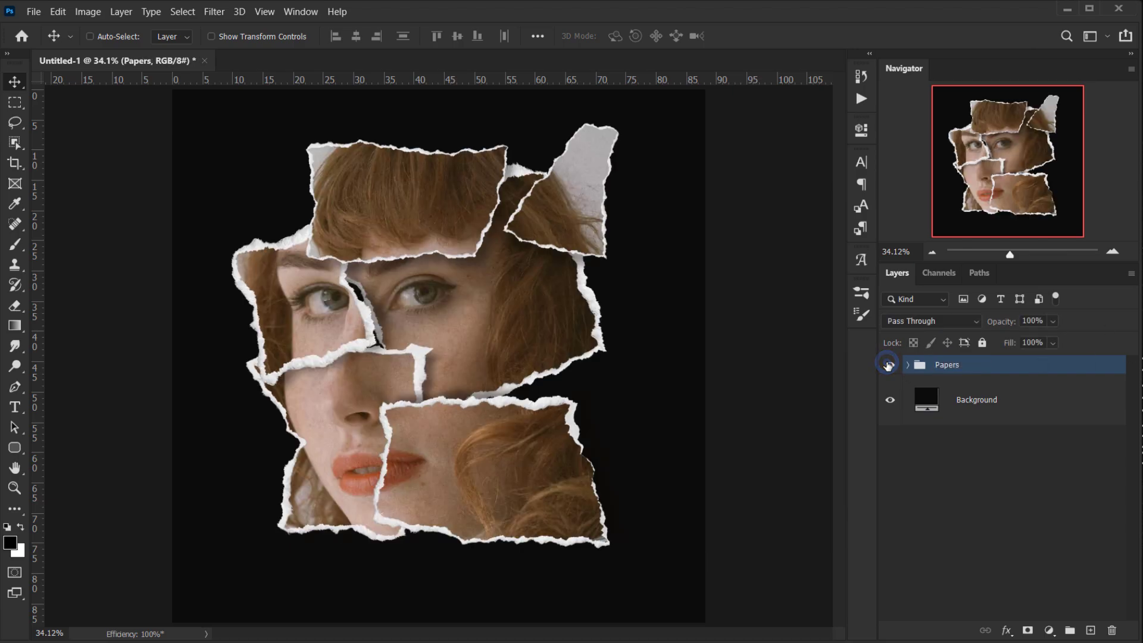
pyautogui.click(889, 365)
pyautogui.click(889, 365)
pyautogui.scroll(-2, 383, 347)
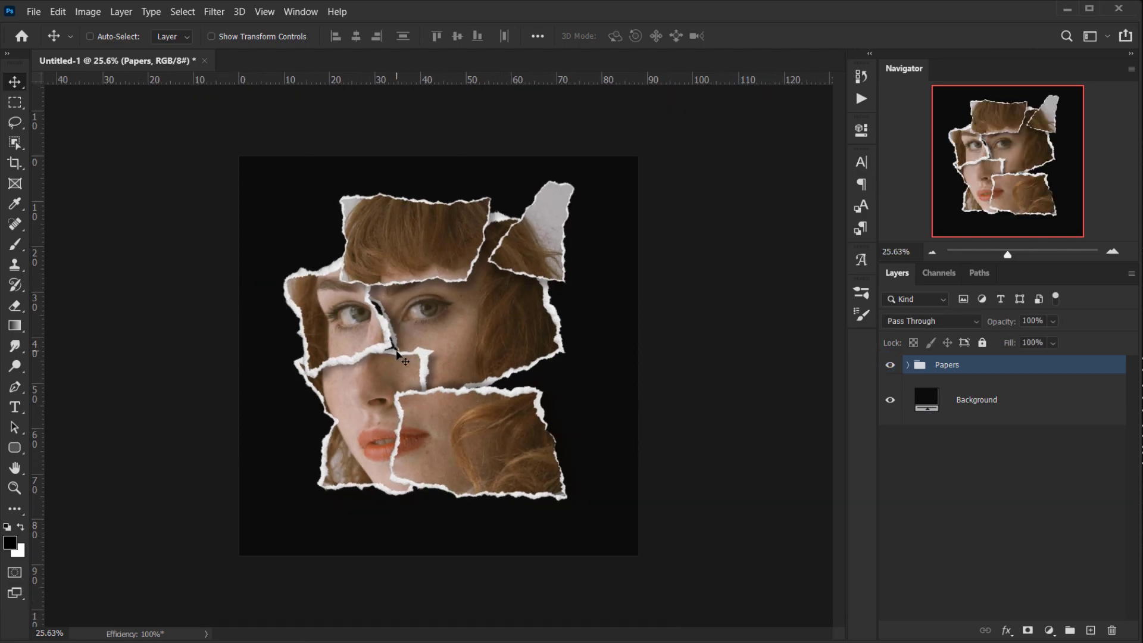
pyautogui.press('ctrl')
pyautogui.hotkey('ctrl', 't')
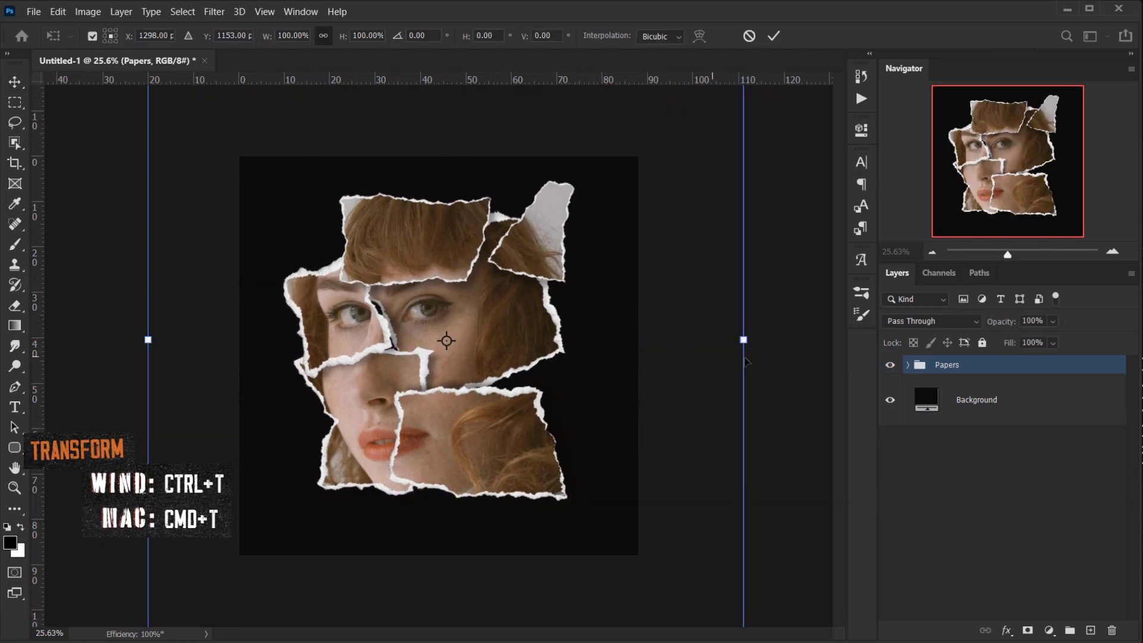
pyautogui.moveTo(342, 36); pyautogui.dragTo(351, 35)
pyautogui.moveTo(445, 336); pyautogui.dragTo(500, 351)
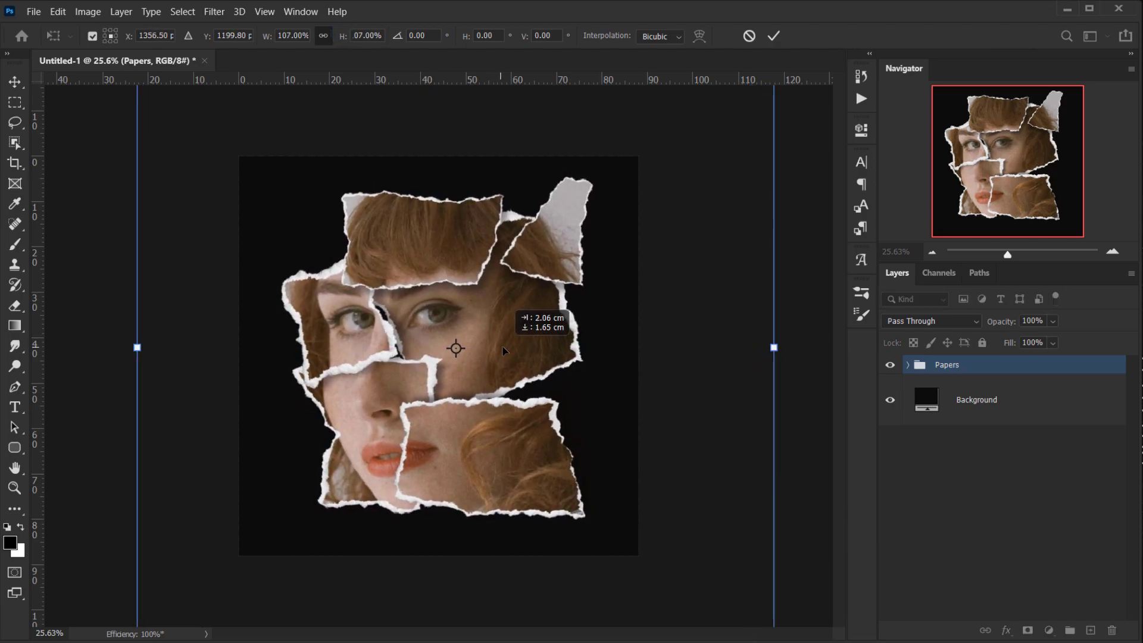
pyautogui.press('Return')
pyautogui.scroll(-3, 444, 346)
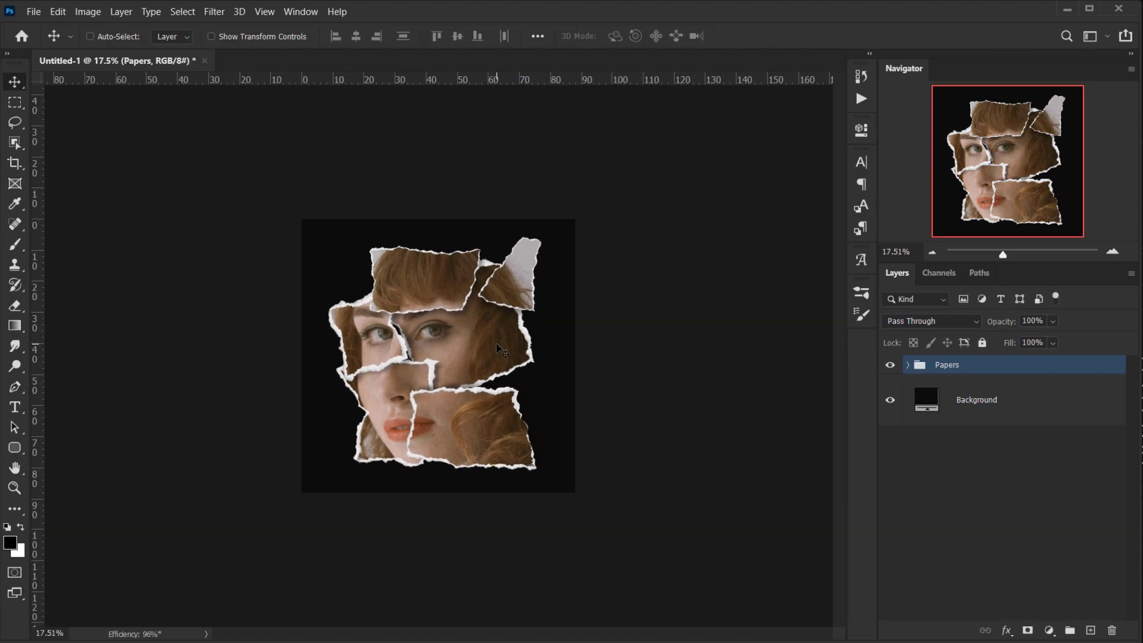
pyautogui.scroll(4, 497, 347)
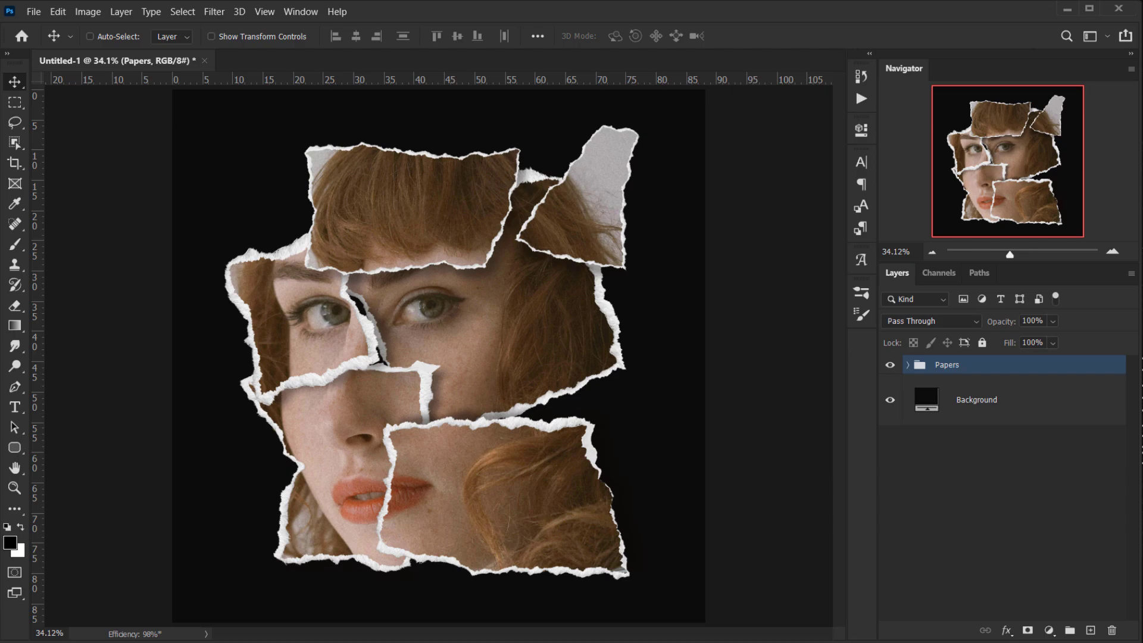
# Step: Place Paper Texture .png from the Torned Papers Effect folder at 100% above the Papers group, and rasterize its layer
pyautogui.hotkey('alt', 'Tab')
pyautogui.click(861, 404)
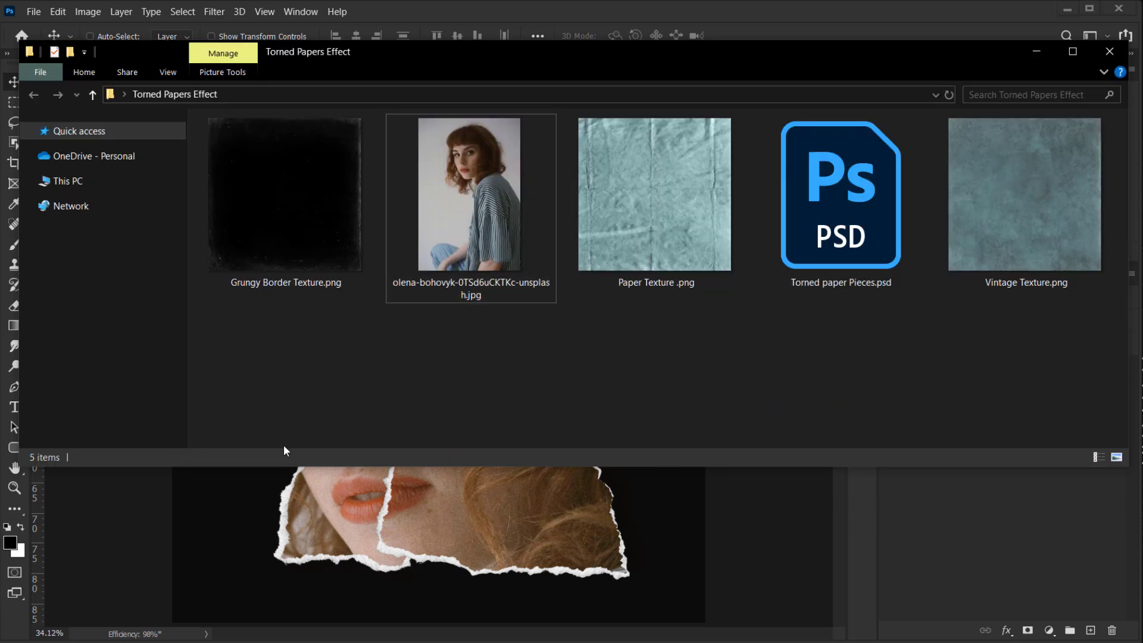
pyautogui.moveTo(647, 236); pyautogui.dragTo(472, 547)
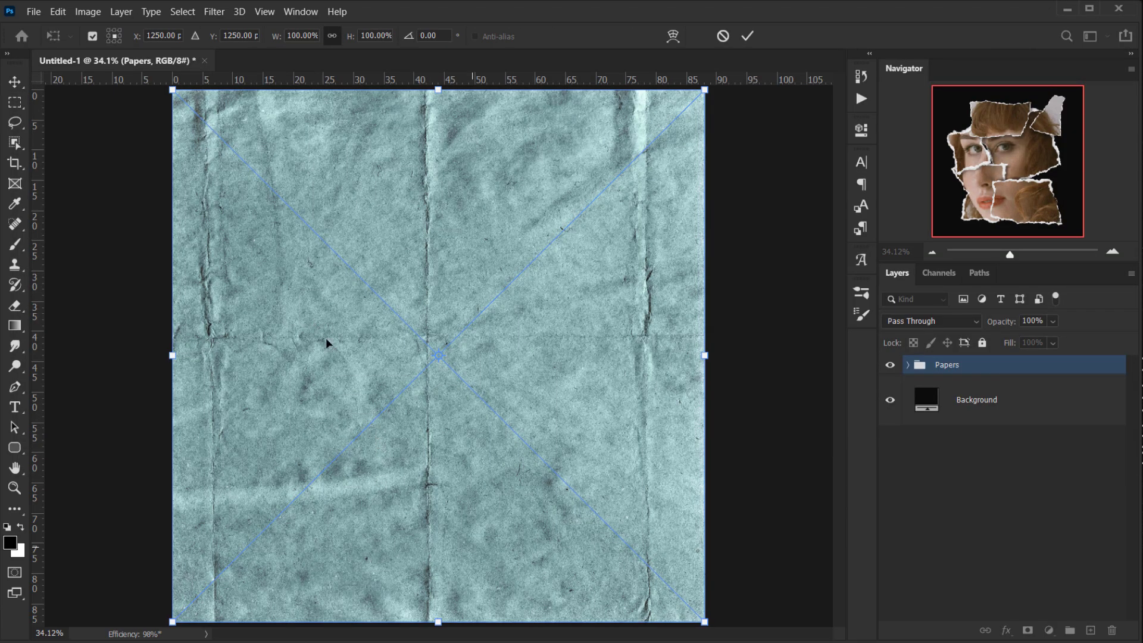
pyautogui.click(747, 36)
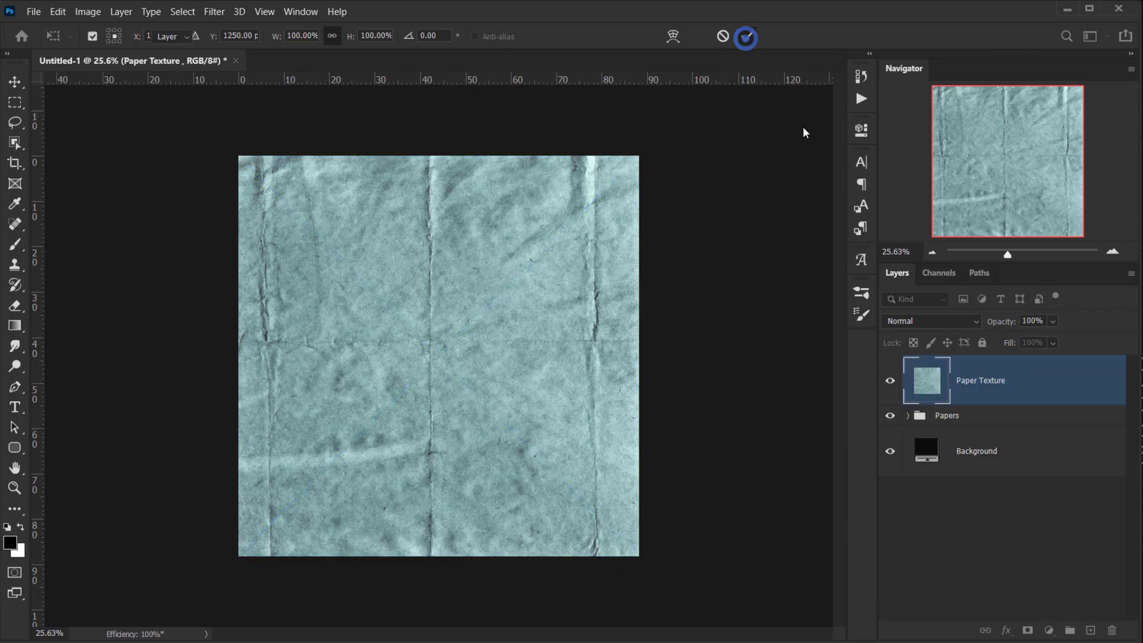
pyautogui.rightClick(999, 392)
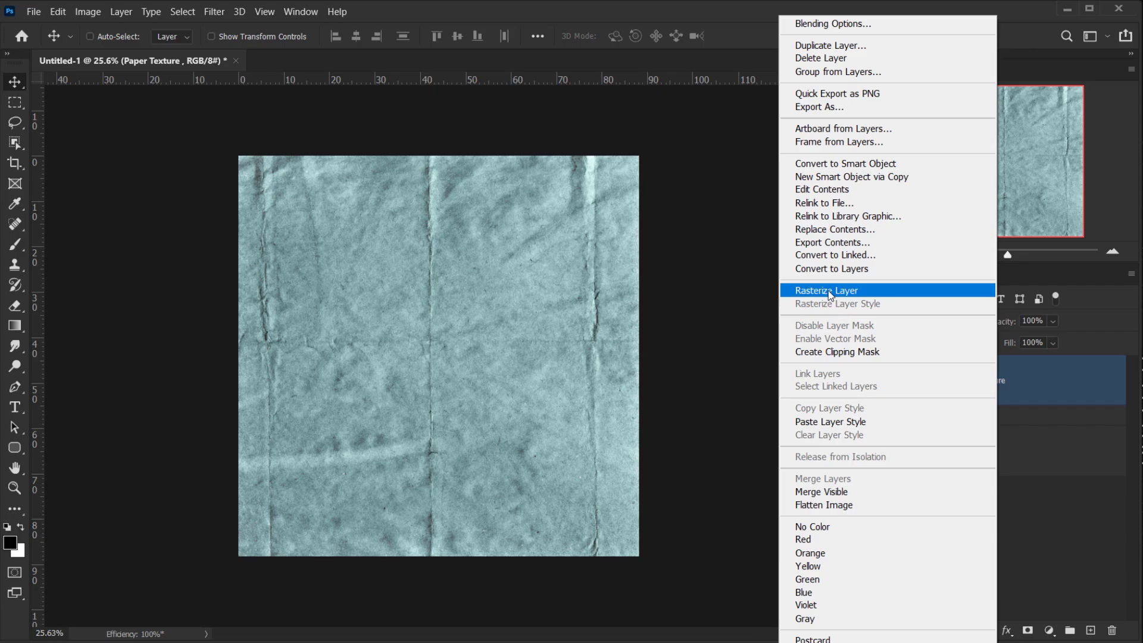
pyautogui.click(830, 292)
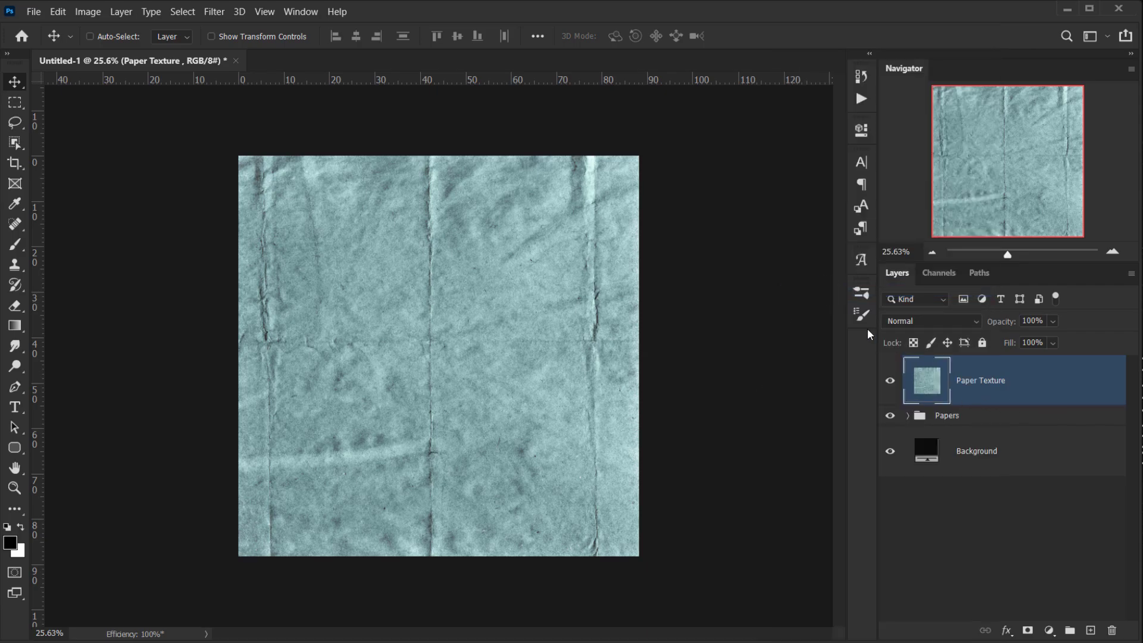
# Step: Set the Paper Texture layer's blend mode to Soft Light and its opacity to 30%
pyautogui.click(930, 325)
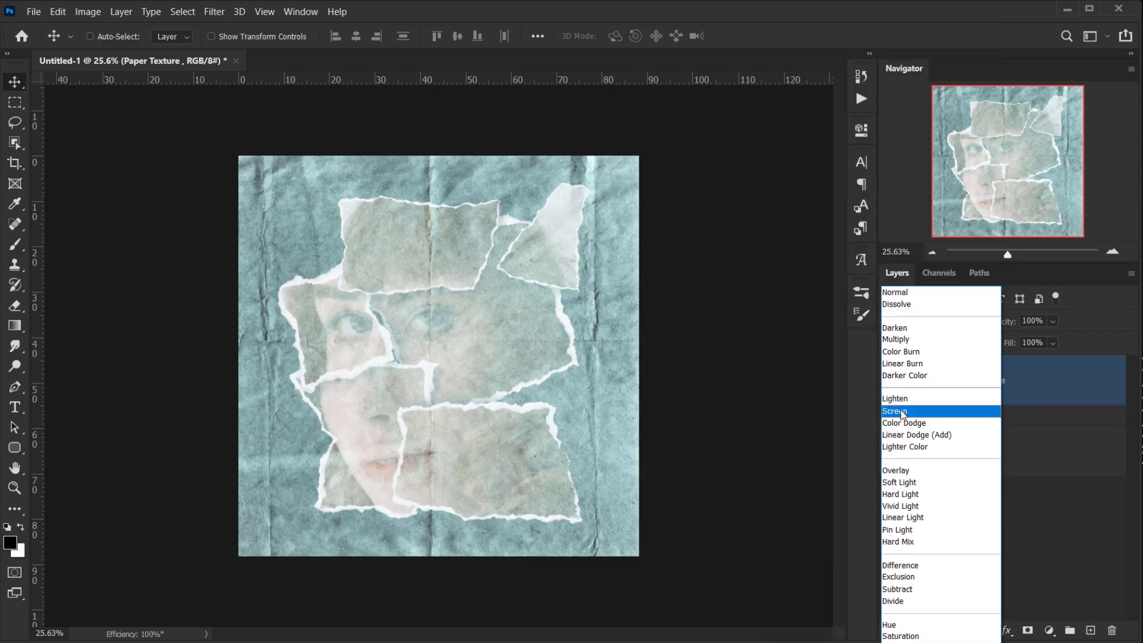
pyautogui.click(909, 483)
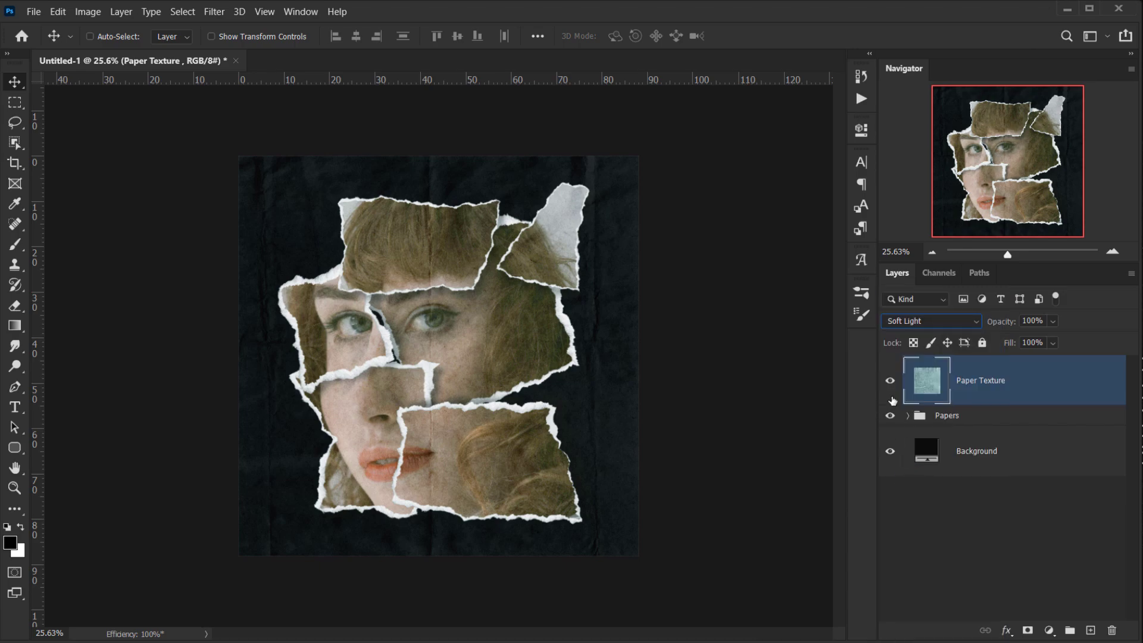
pyautogui.click(1039, 321)
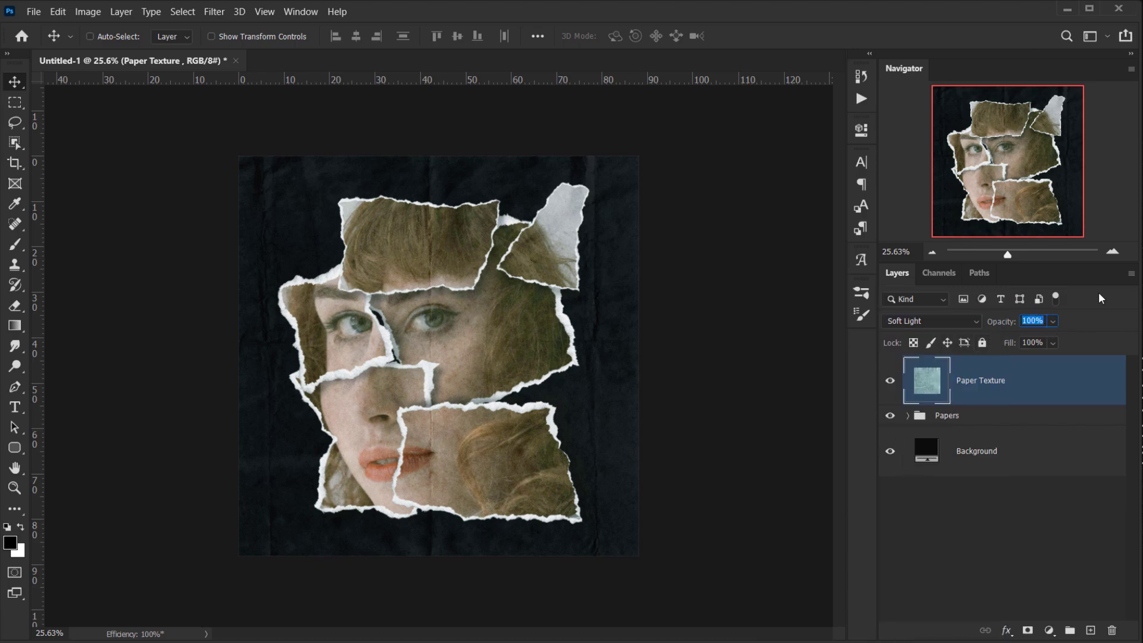
pyautogui.write('25')
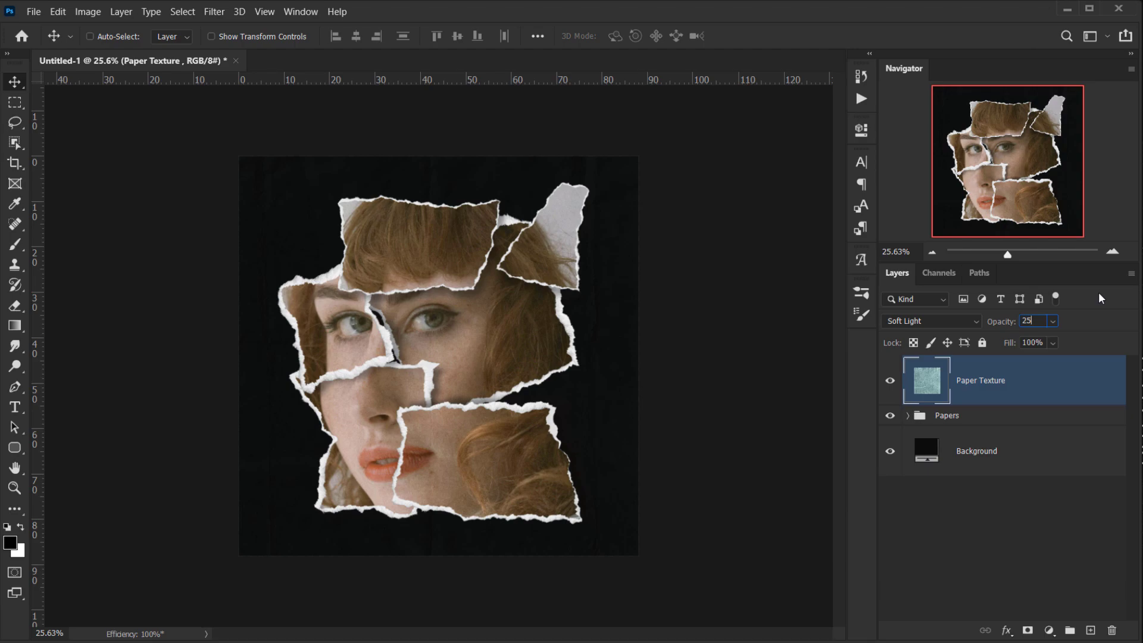
pyautogui.press('Up')
pyautogui.press('Return')
# Step: Place Vintage Texture.png from the Torned Papers Effect folder at 100% above the Paper Texture layer, and set it to Soft Light
pyautogui.hotkey('alt', 'Tab')
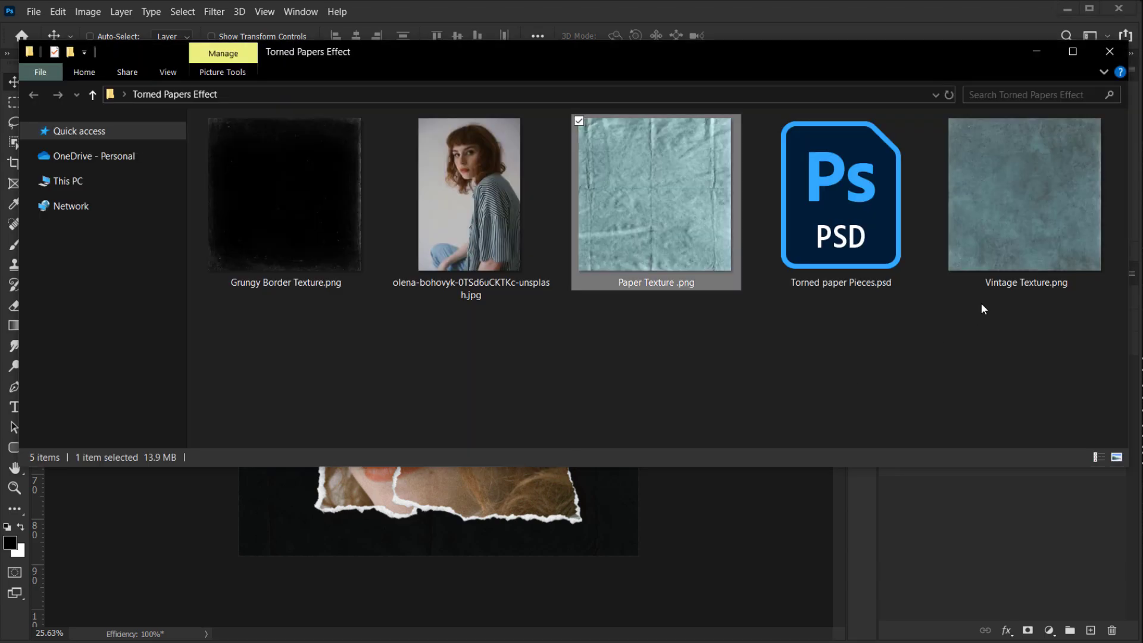
pyautogui.moveTo(1025, 240); pyautogui.dragTo(534, 538)
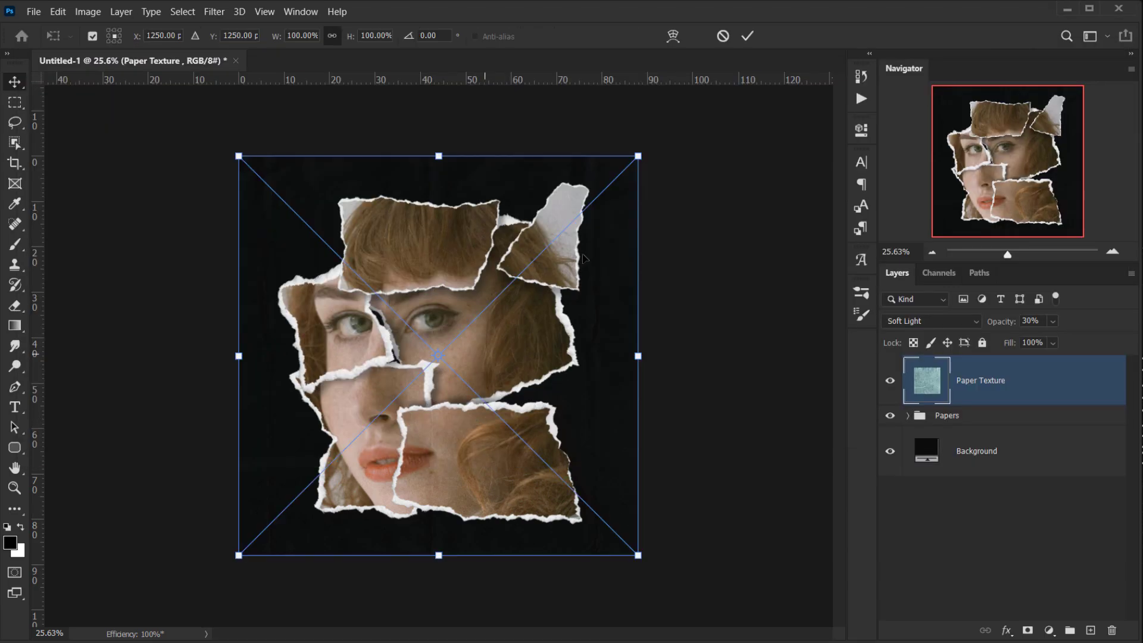
pyautogui.click(741, 37)
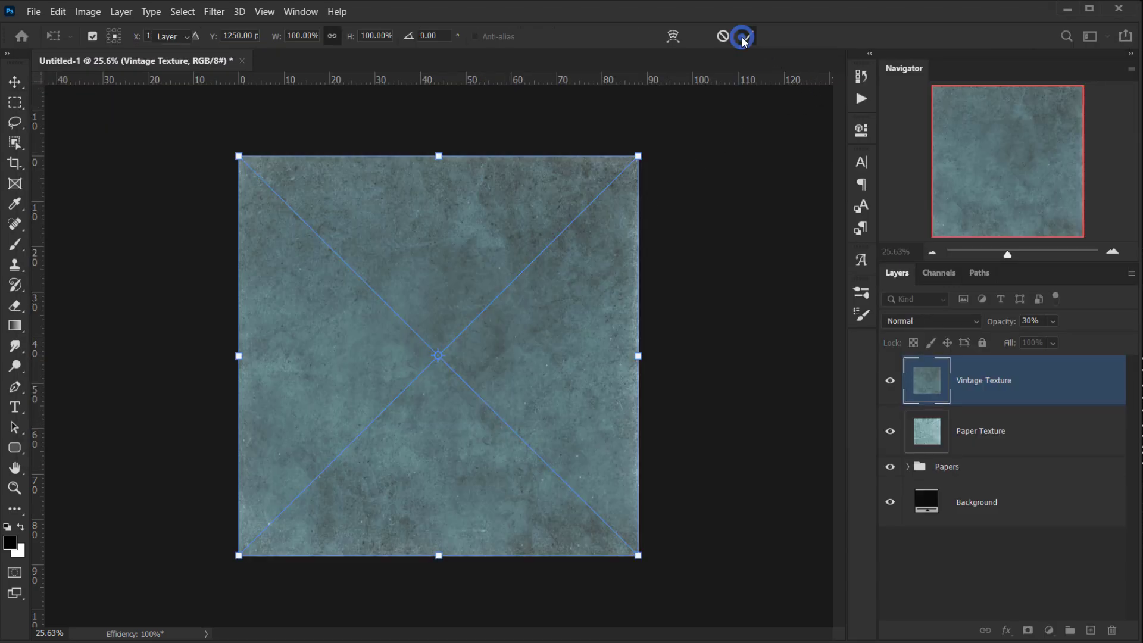
pyautogui.click(923, 322)
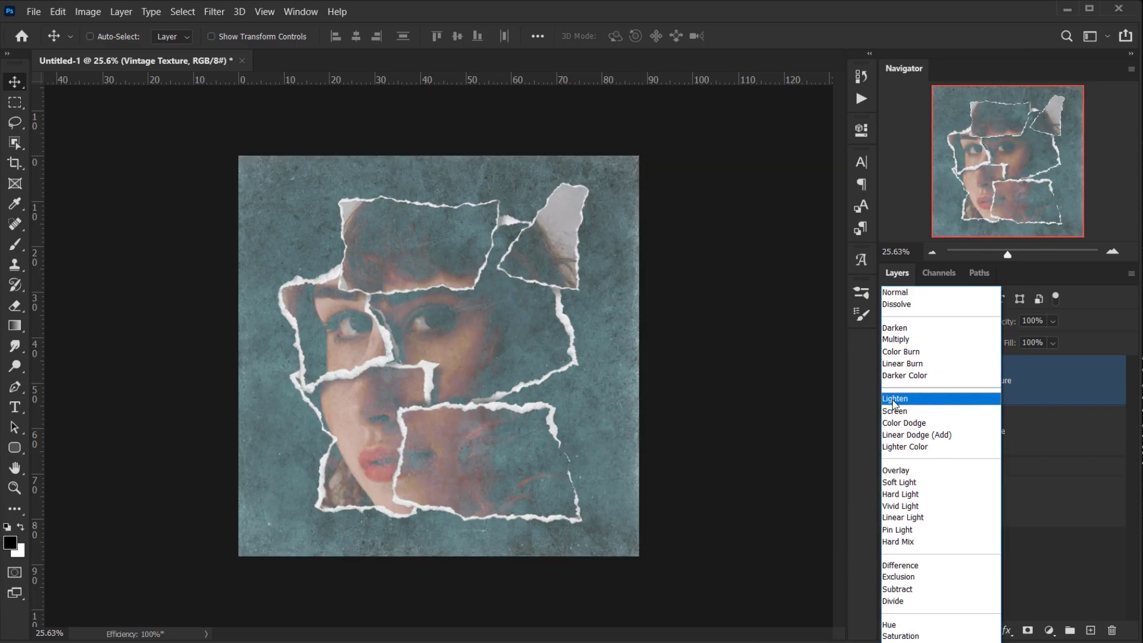
pyautogui.click(898, 482)
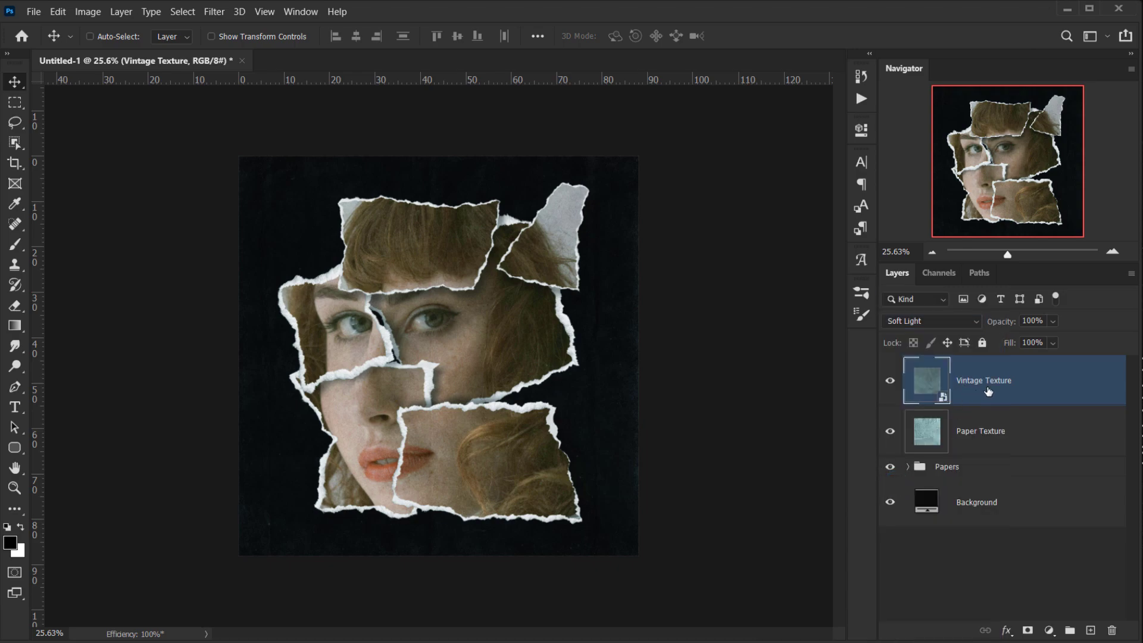
# Step: Compare the collage with and without the Vintage Texture layer, lower its opacity to 80%, and rasterize it
pyautogui.scroll(3, 409, 372)
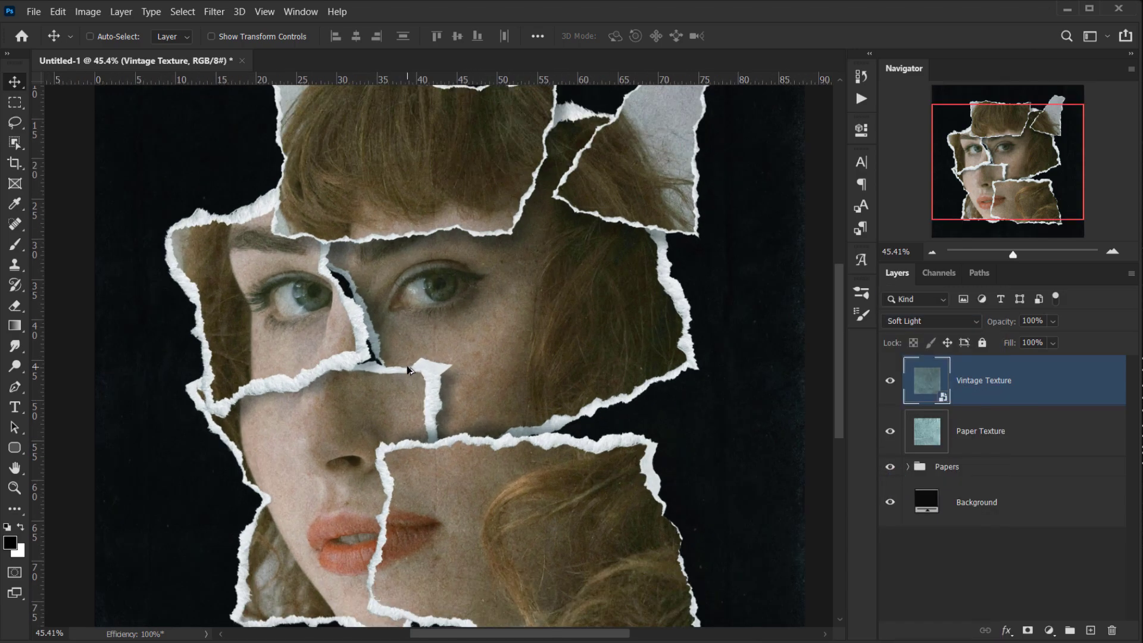
pyautogui.click(889, 380)
pyautogui.click(890, 380)
pyautogui.moveTo(1006, 323); pyautogui.dragTo(1002, 325)
pyautogui.rightClick(984, 379)
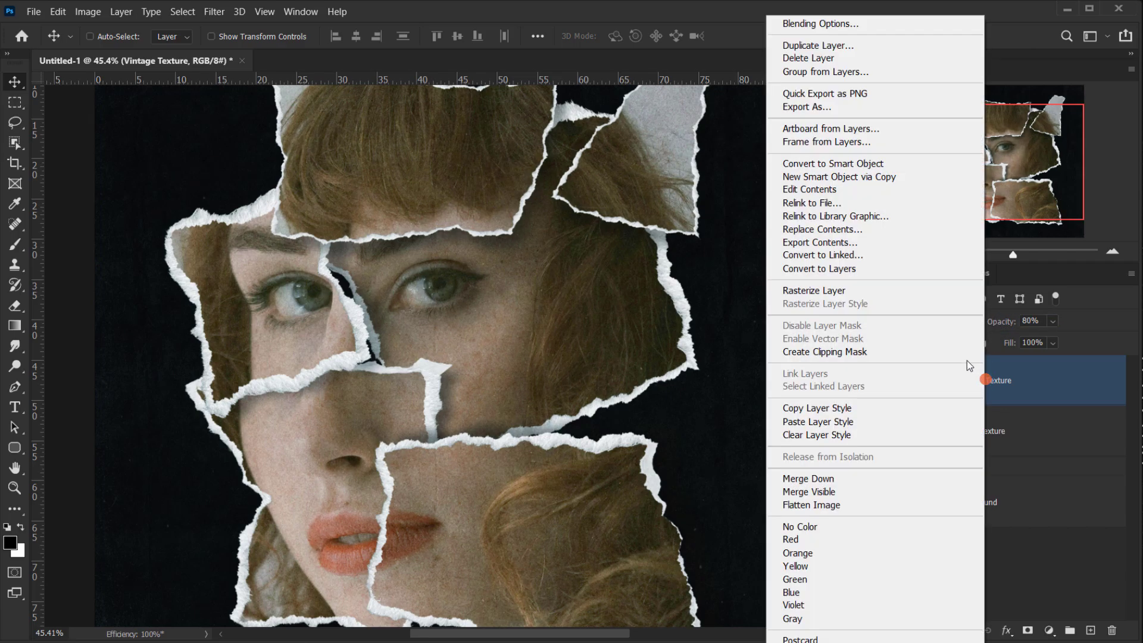
pyautogui.click(867, 291)
pyautogui.scroll(-3, 730, 365)
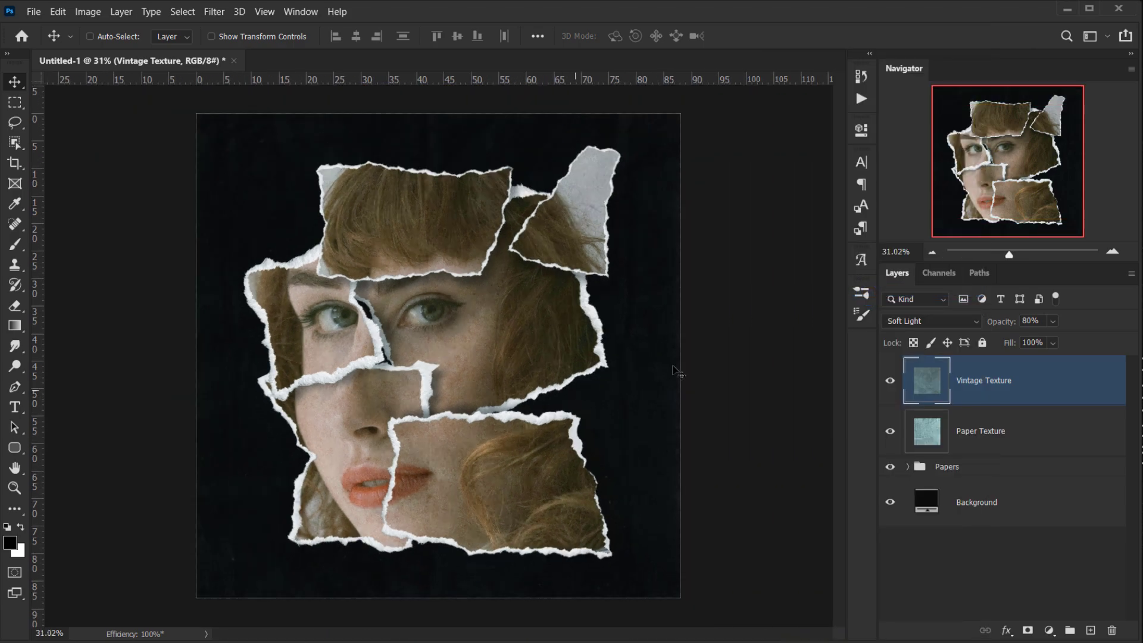
# Step: Duplicate the Paper Texture layer, move the copy above Vintage Texture, and set its blend mode to Multiply
pyautogui.scroll(1, 731, 365)
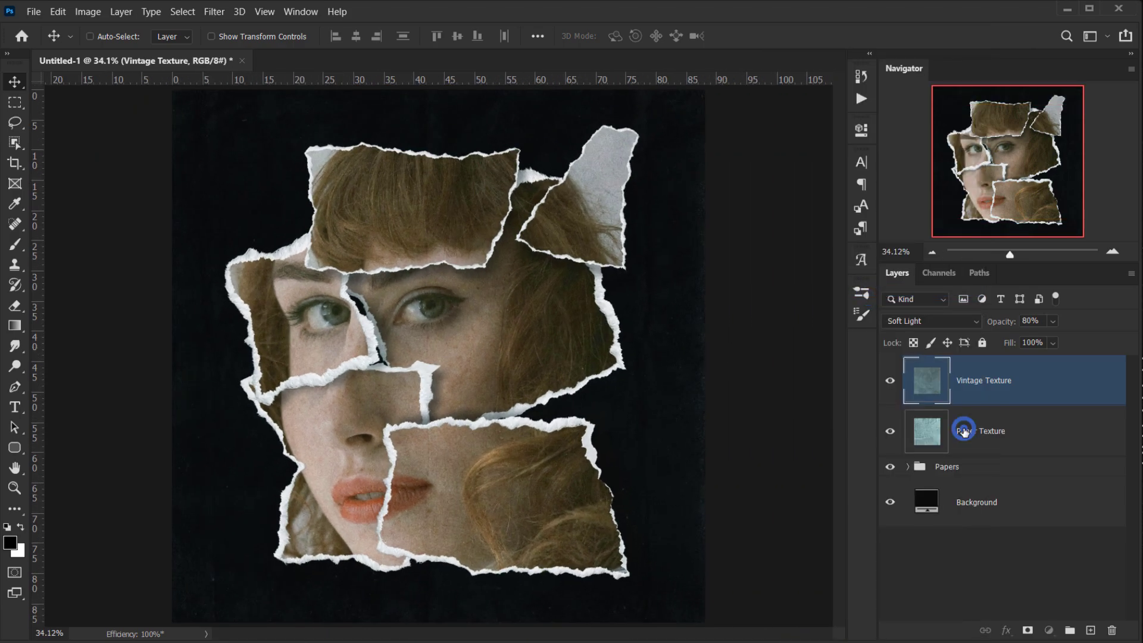
pyautogui.click(966, 439)
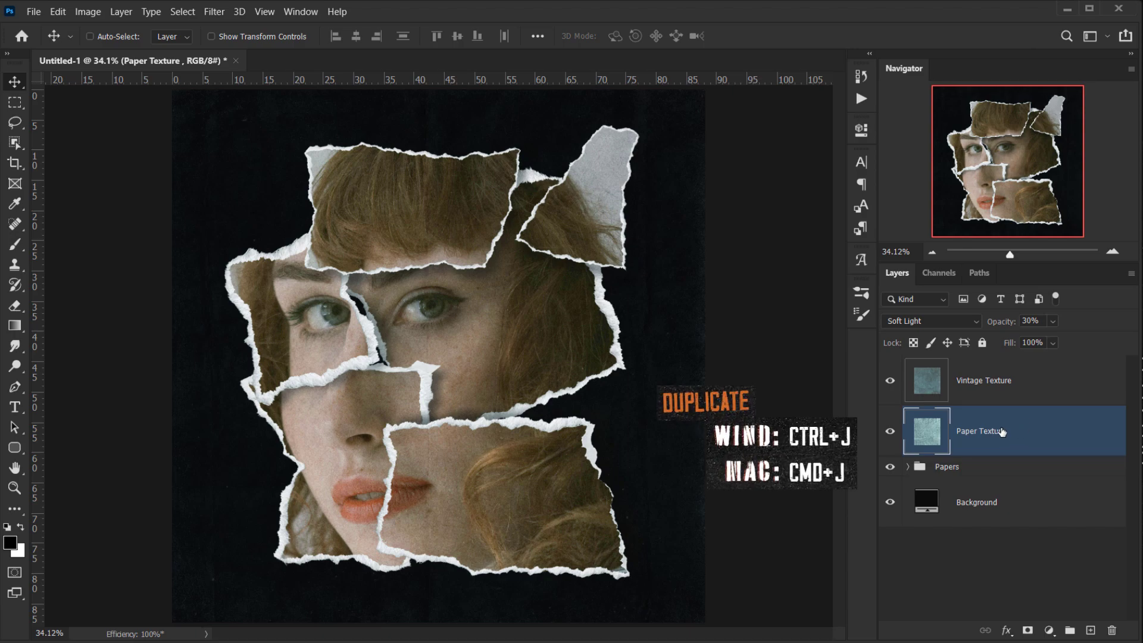
pyautogui.hotkey('ctrl', 'j')
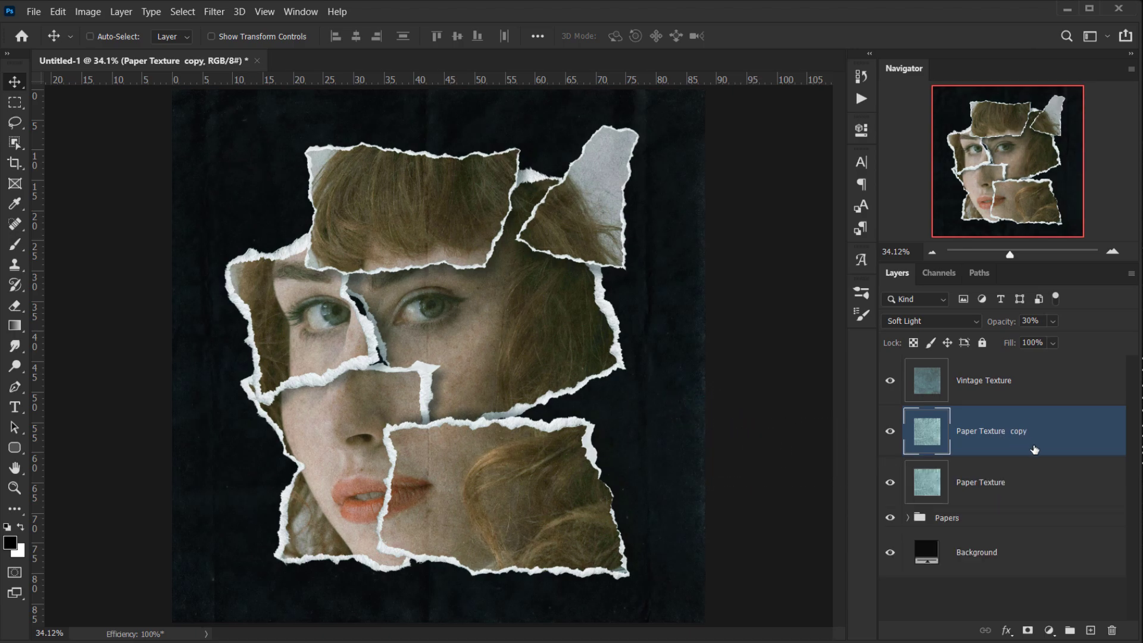
pyautogui.moveTo(1019, 436); pyautogui.dragTo(981, 377)
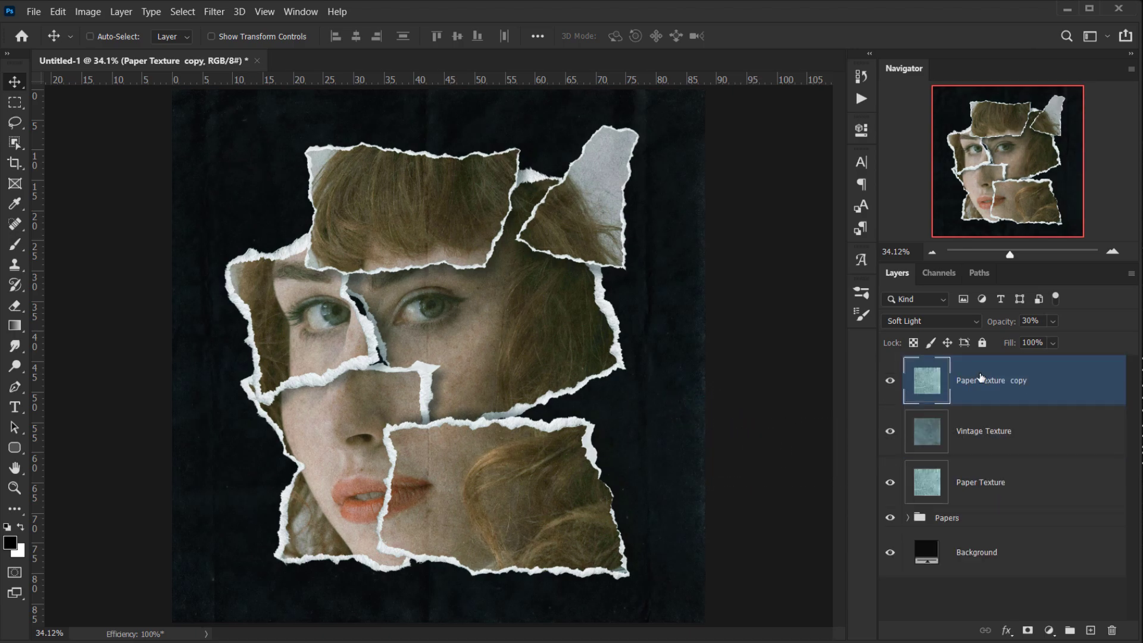
pyautogui.click(924, 322)
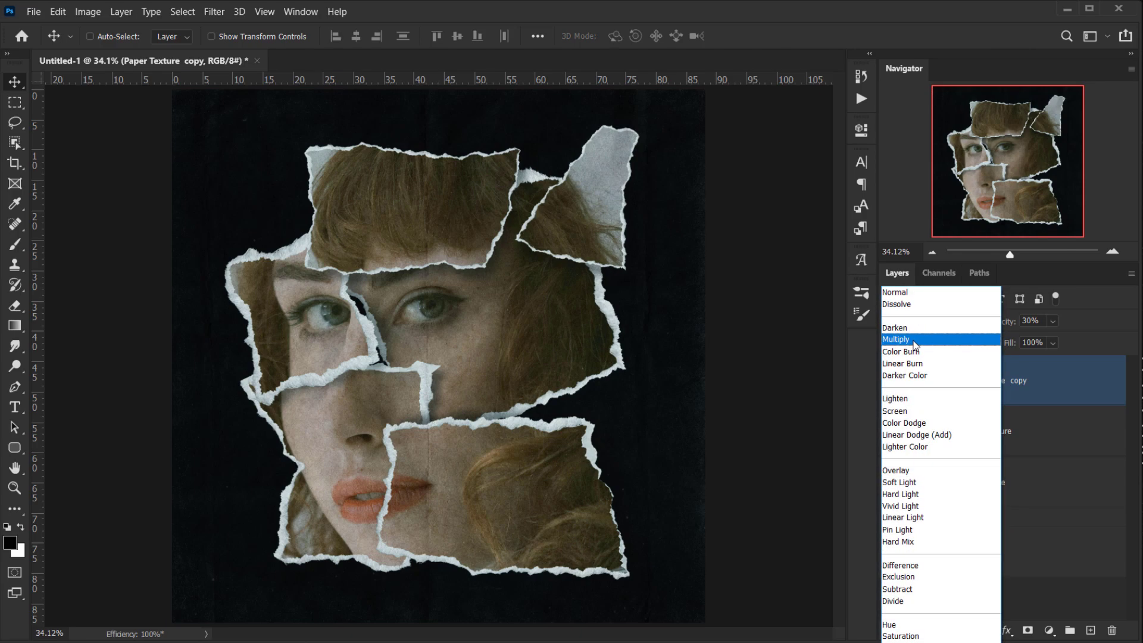
pyautogui.click(914, 344)
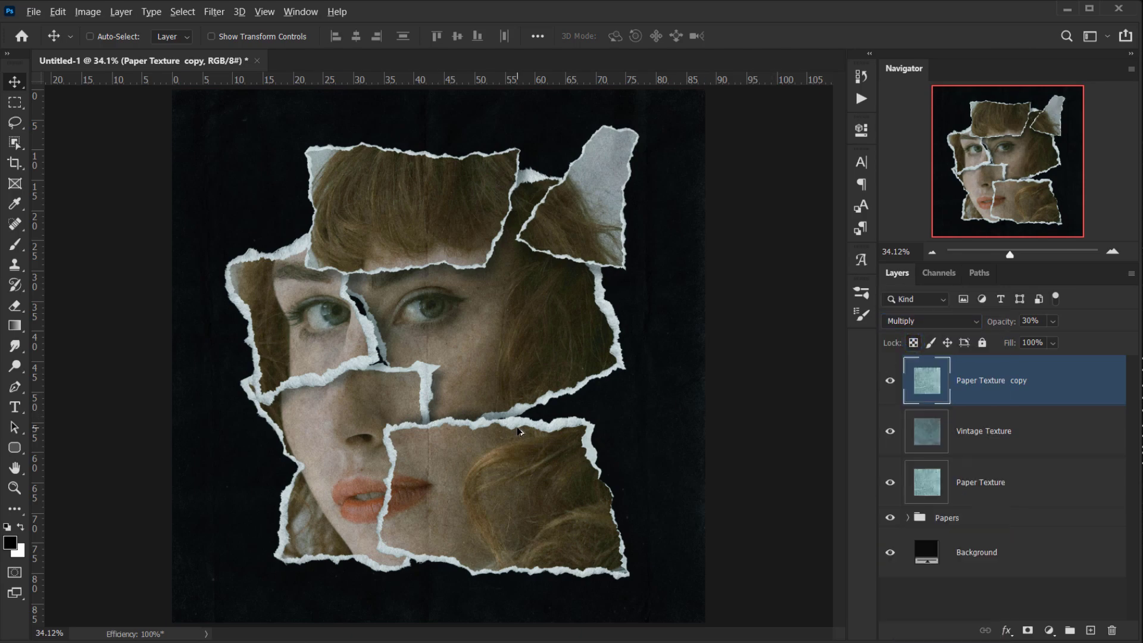
# Step: Rotate the Paper Texture copy 90 degrees about its centre
pyautogui.scroll(-2, 520, 431)
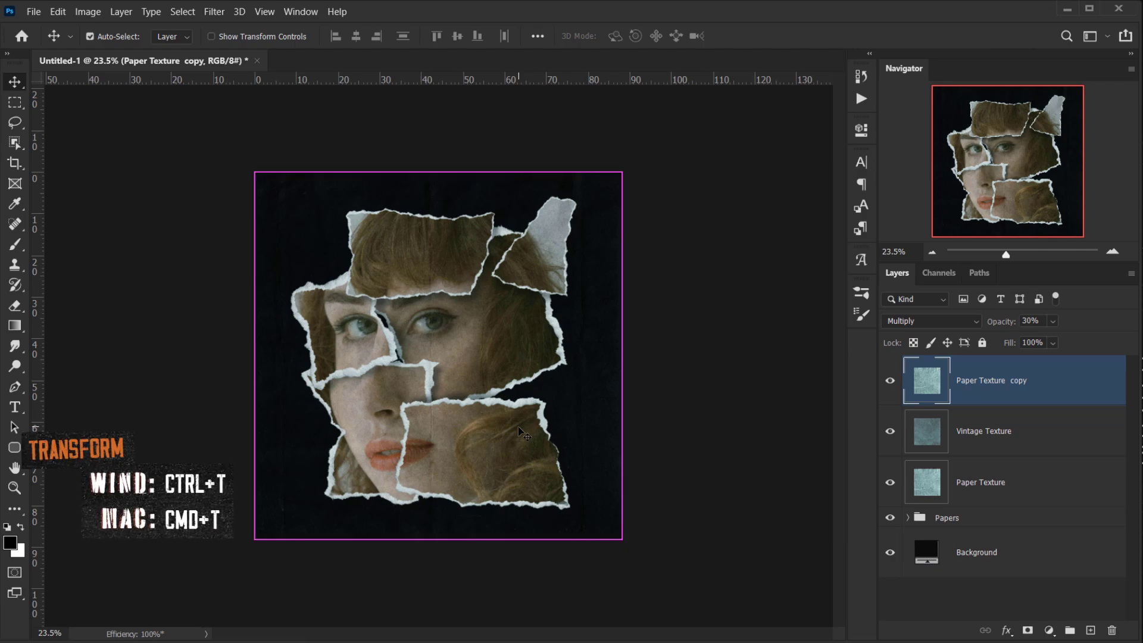
pyautogui.hotkey('ctrl', 't')
pyautogui.moveTo(644, 157); pyautogui.dragTo(611, 504)
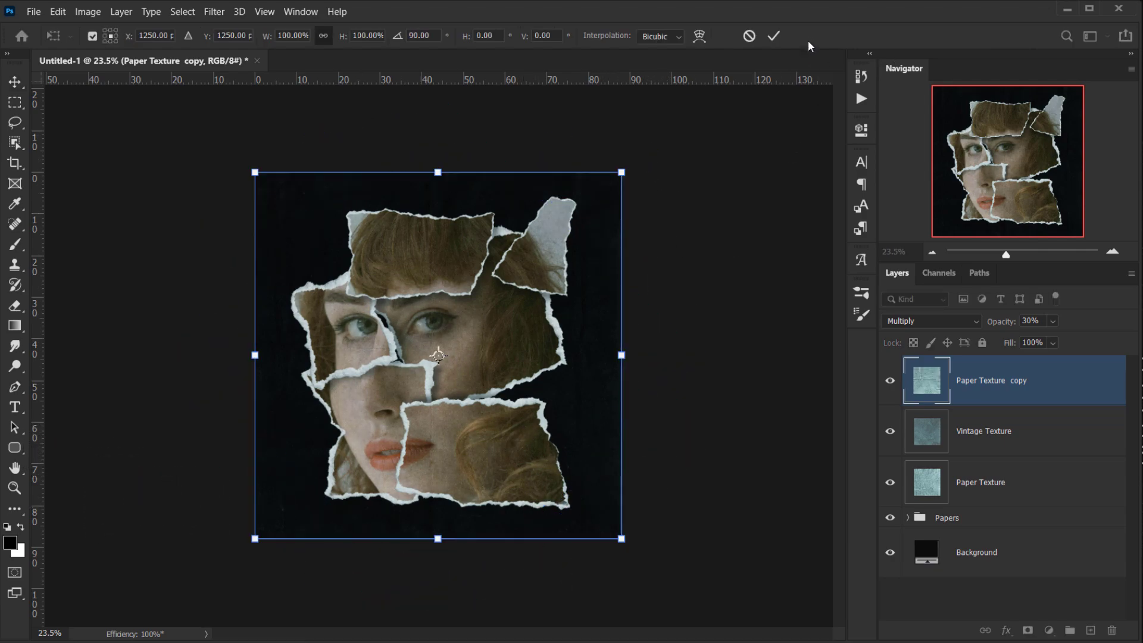
pyautogui.click(773, 36)
# Step: Raise the Paper Texture copy's opacity to 51%, comparing the collage with and without the layer
pyautogui.scroll(1, 451, 390)
pyautogui.scroll(2, 451, 391)
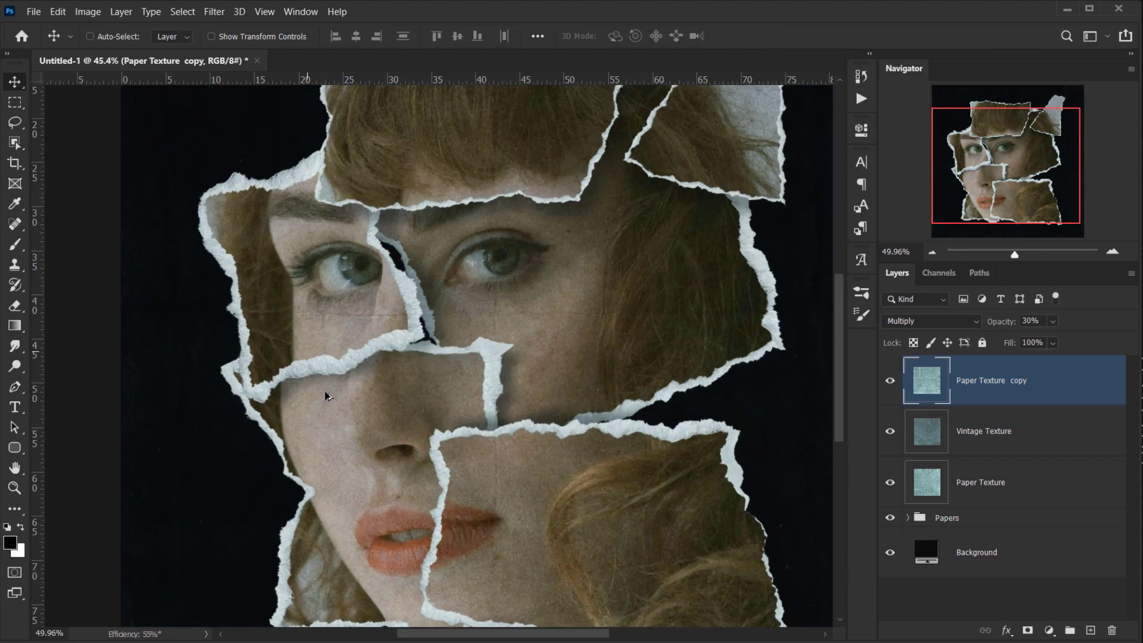
pyautogui.click(891, 381)
pyautogui.click(891, 380)
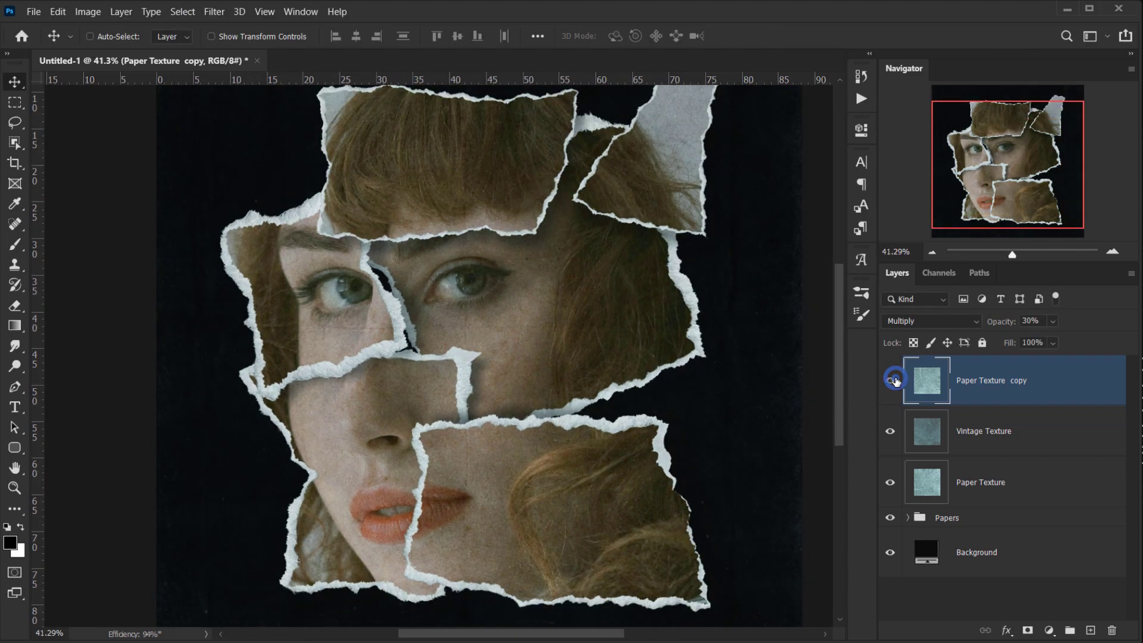
pyautogui.moveTo(1003, 322); pyautogui.dragTo(1011, 323)
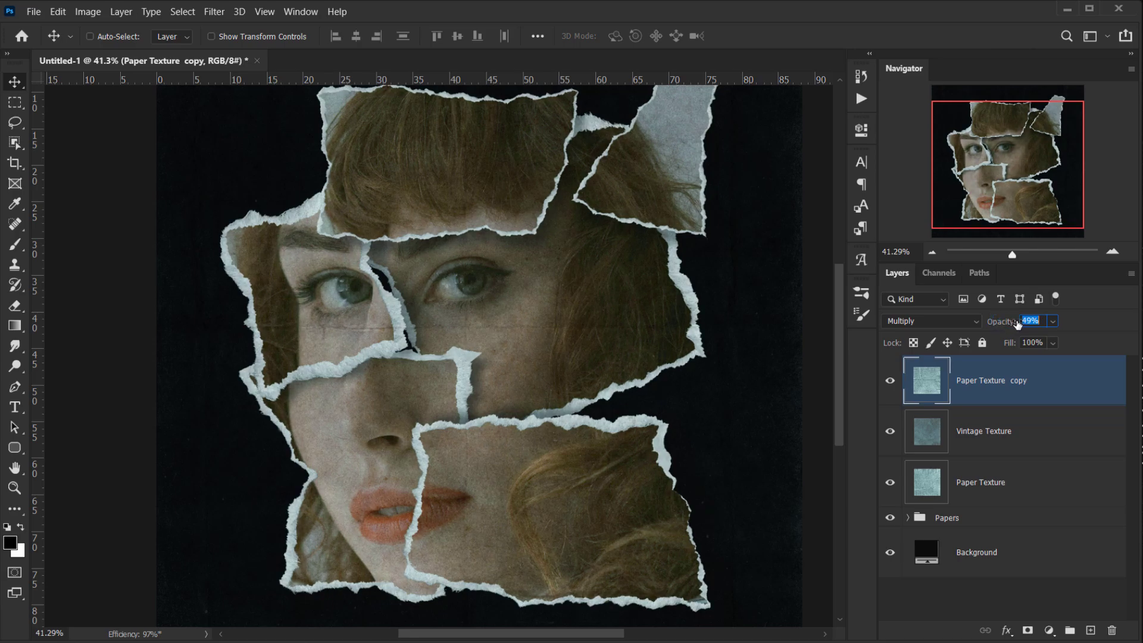
pyautogui.click(890, 380)
pyautogui.click(890, 380)
pyautogui.scroll(-2, 667, 402)
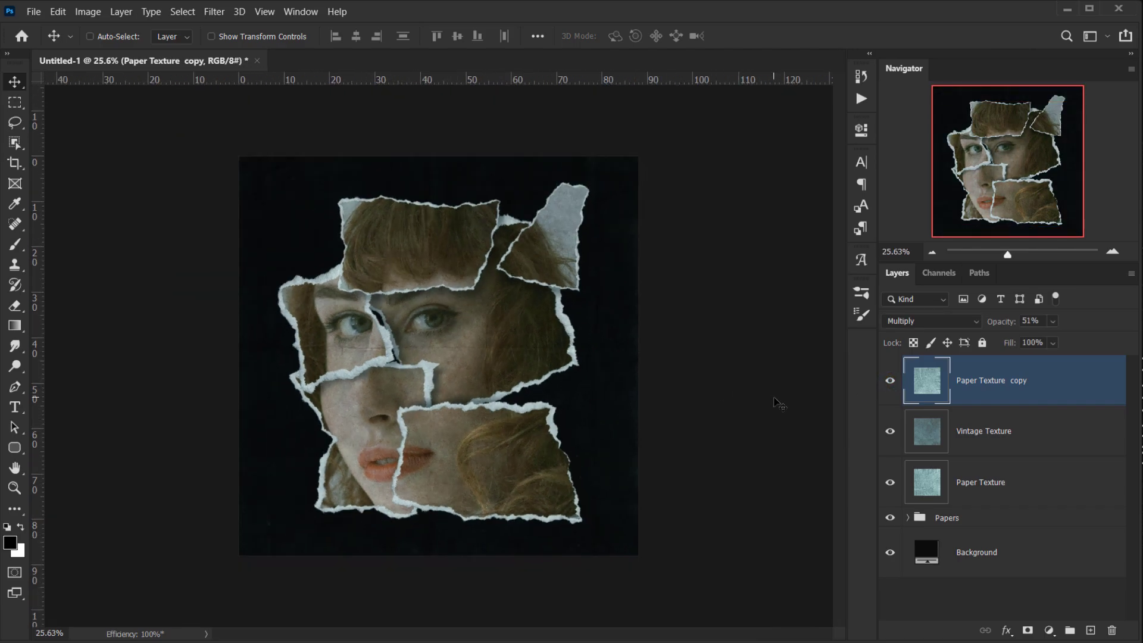
# Step: Combine the Paper Texture copy, Vintage Texture and Paper Texture layers into a group named Textures
pyautogui.hotkey('ctrl', '0')
pyautogui.scroll(-3, 472, 363)
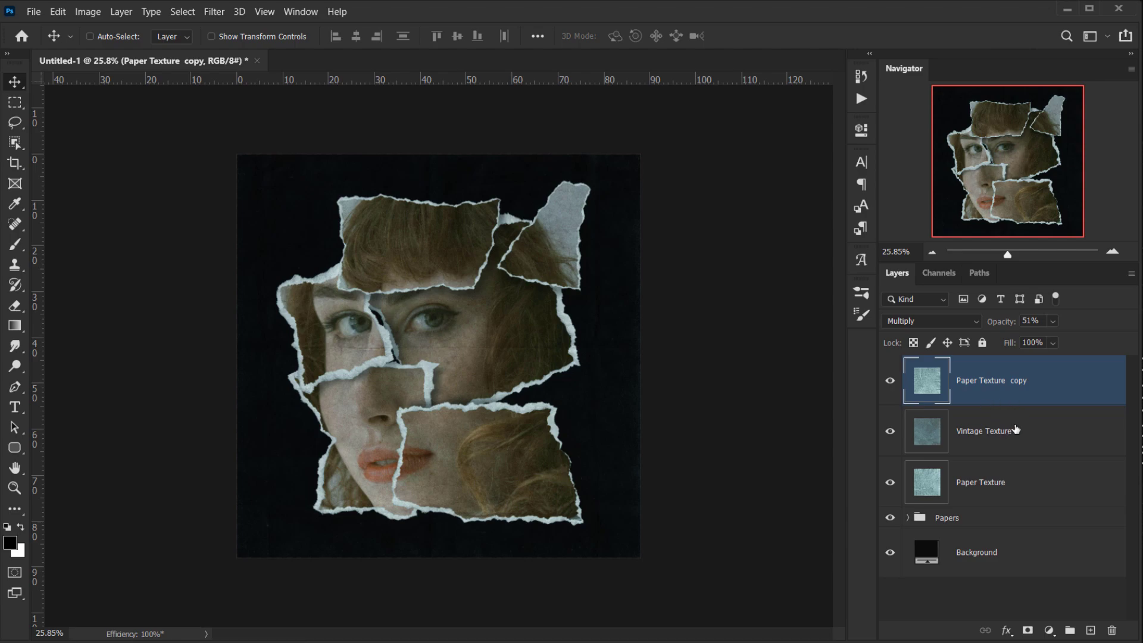
pyautogui.keyDown('shift'); pyautogui.click(1005, 479); pyautogui.keyUp('shift')
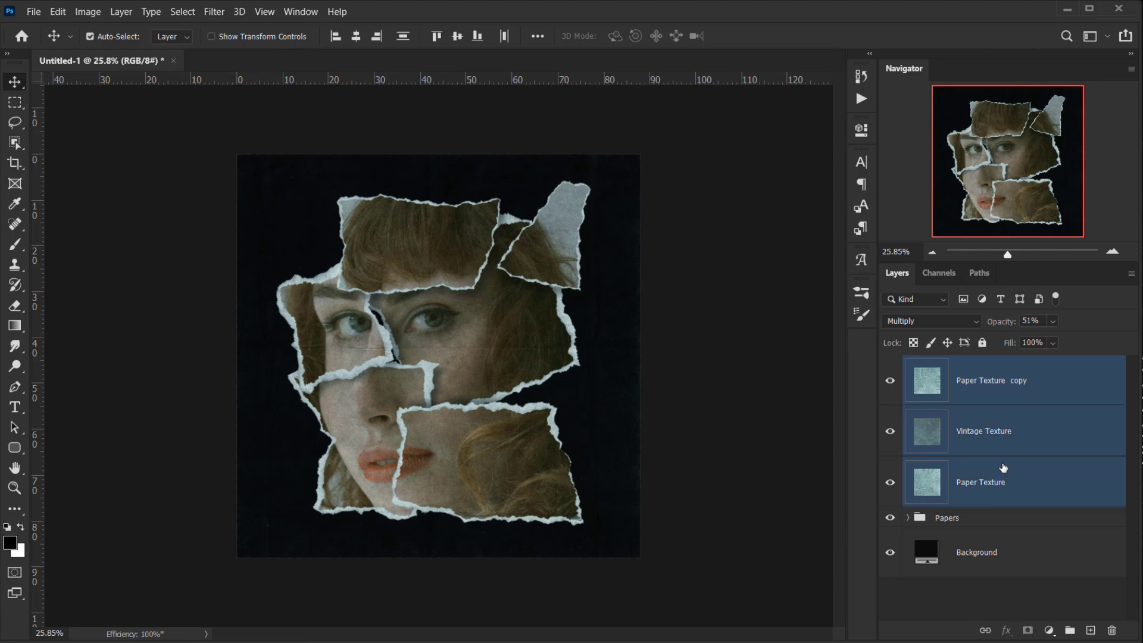
pyautogui.hotkey('ctrl', 'g')
pyautogui.doubleClick(949, 364)
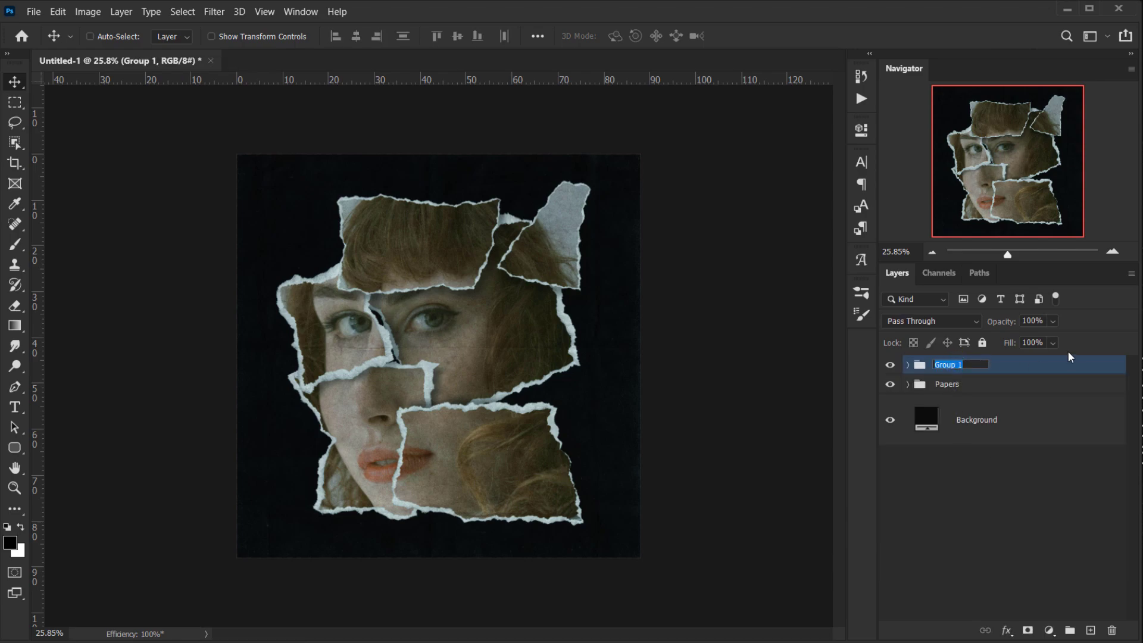
pyautogui.write('Textures')
pyautogui.press('Return')
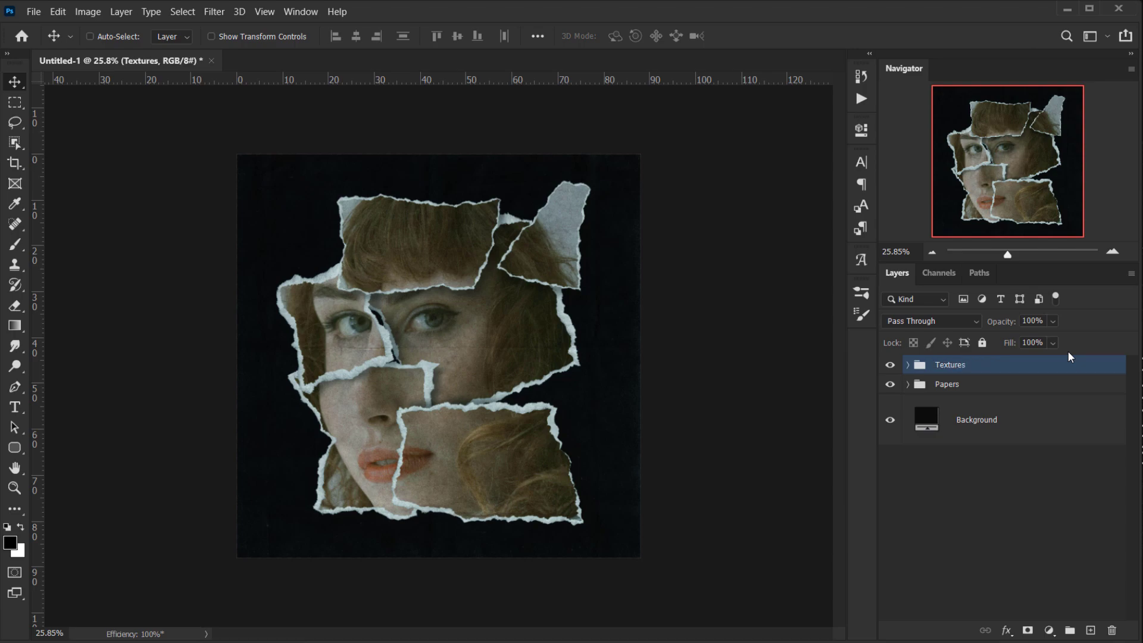
# Step: Add a Gradient Map adjustment layer above the Textures group
pyautogui.scroll(3, 445, 323)
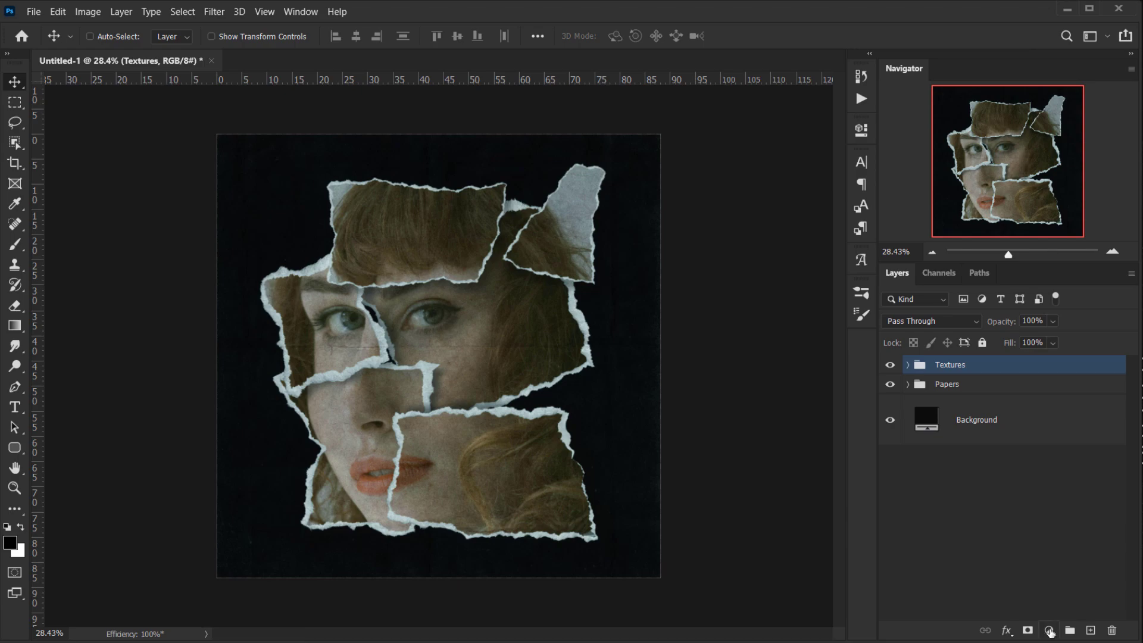
pyautogui.click(1049, 632)
pyautogui.click(1062, 619)
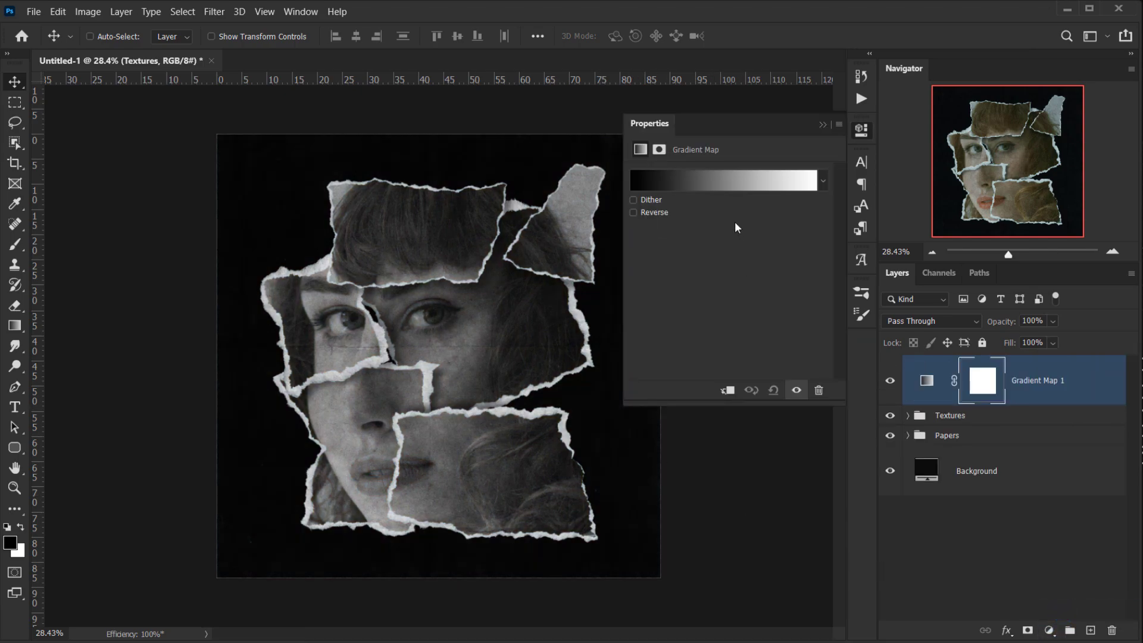
# Step: Change the gradient map's black colour stop to dark navy #0a0f1b
pyautogui.click(721, 182)
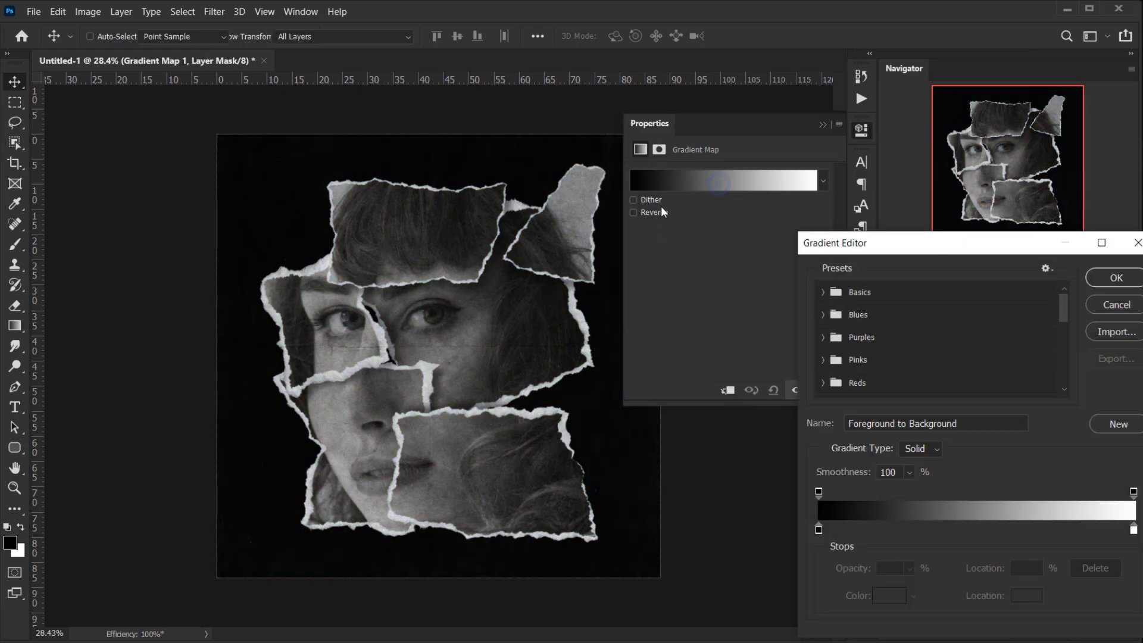
pyautogui.doubleClick(819, 530)
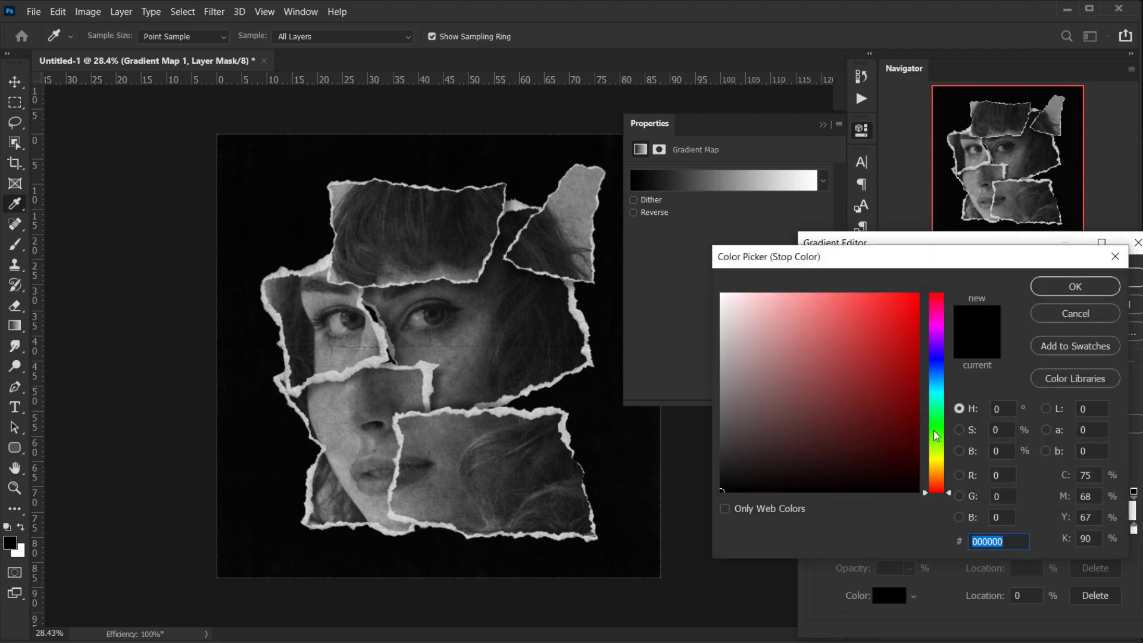
pyautogui.moveTo(936, 435); pyautogui.dragTo(939, 368)
pyautogui.moveTo(862, 451); pyautogui.dragTo(844, 471)
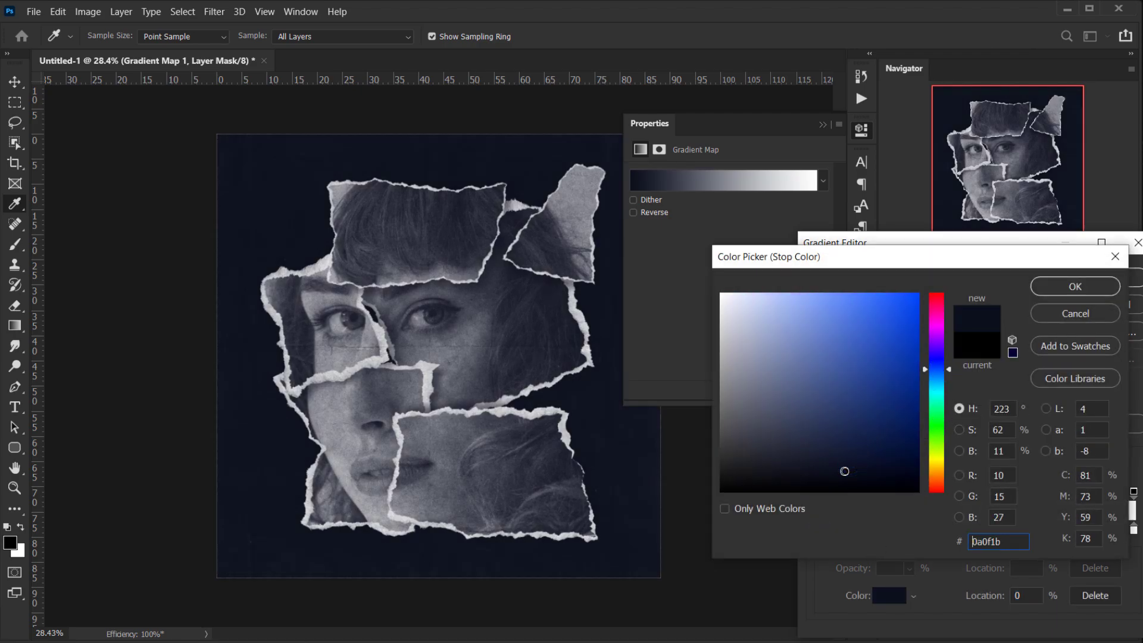
pyautogui.click(1092, 286)
# Step: Change the gradient map's white colour stop to brown #966933 and accept the edited gradient
pyautogui.doubleClick(1133, 529)
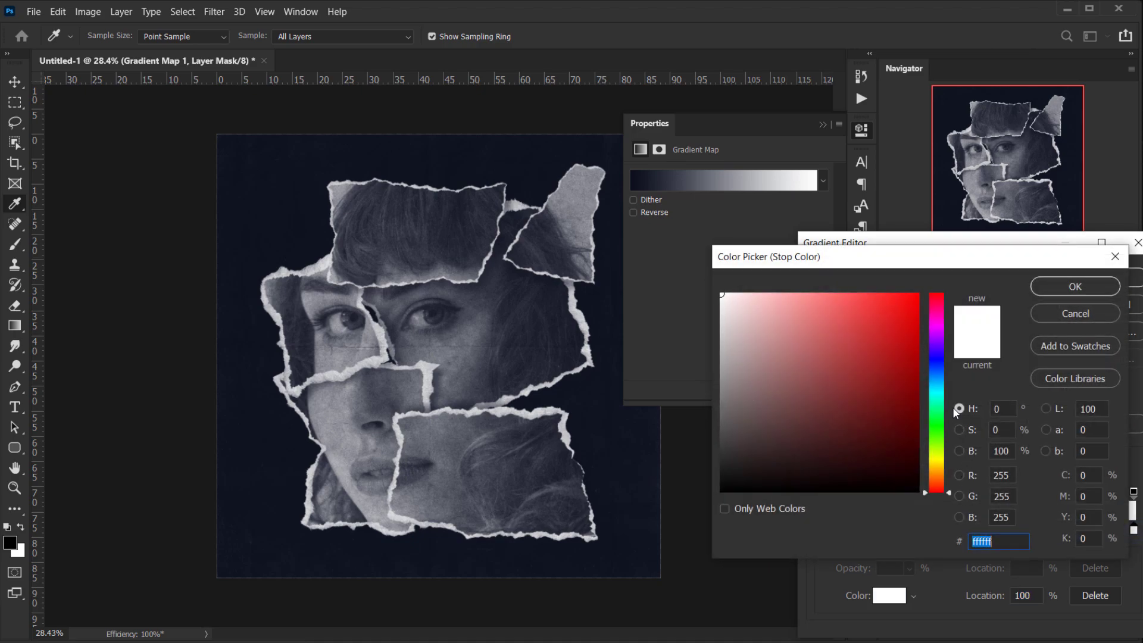
pyautogui.click(934, 450)
pyautogui.moveTo(935, 451); pyautogui.dragTo(935, 479)
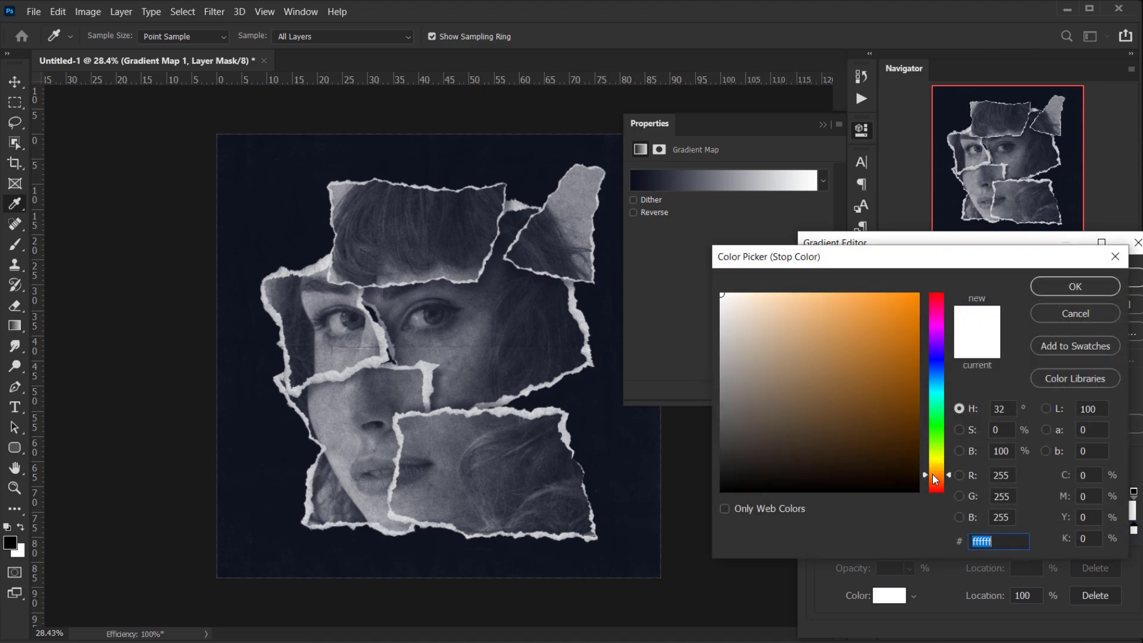
pyautogui.moveTo(861, 415); pyautogui.dragTo(849, 398)
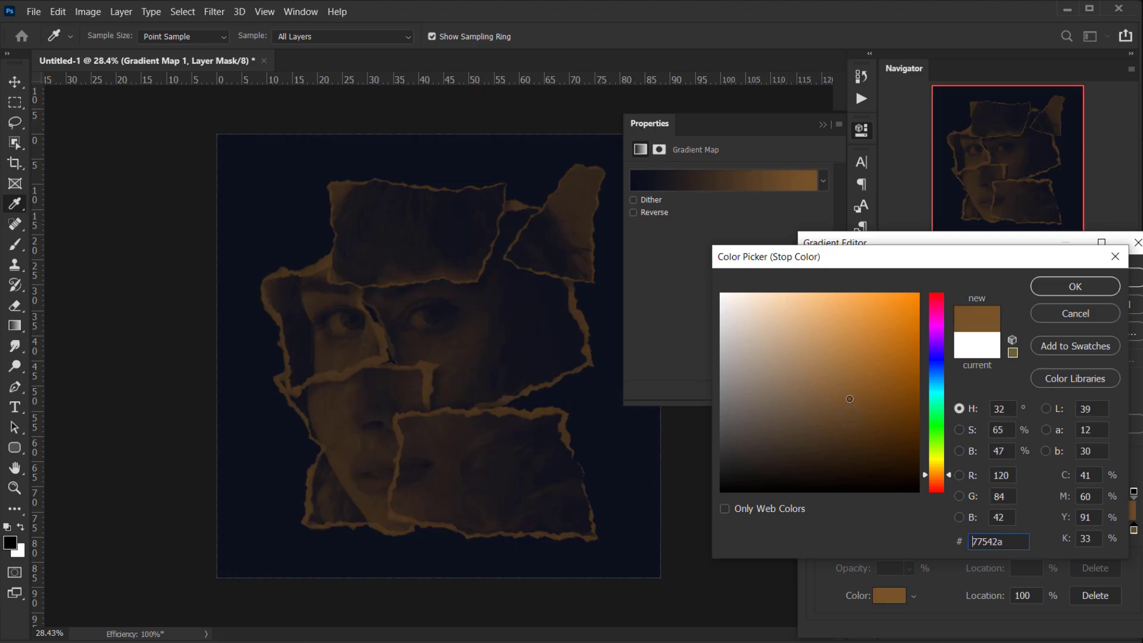
pyautogui.click(851, 382)
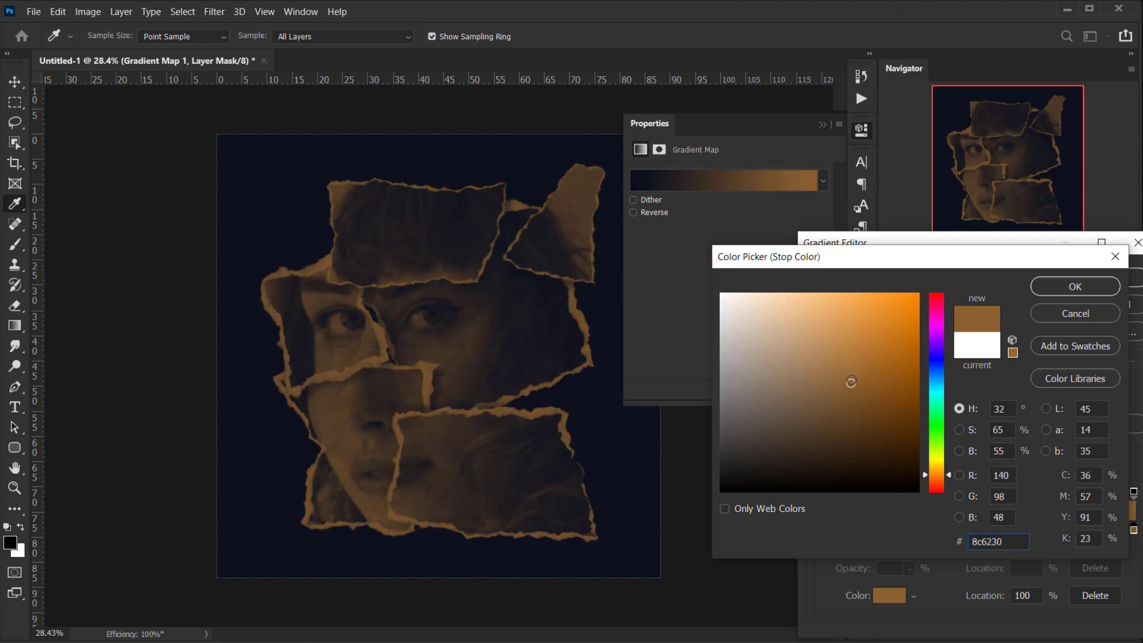
pyautogui.click(1074, 287)
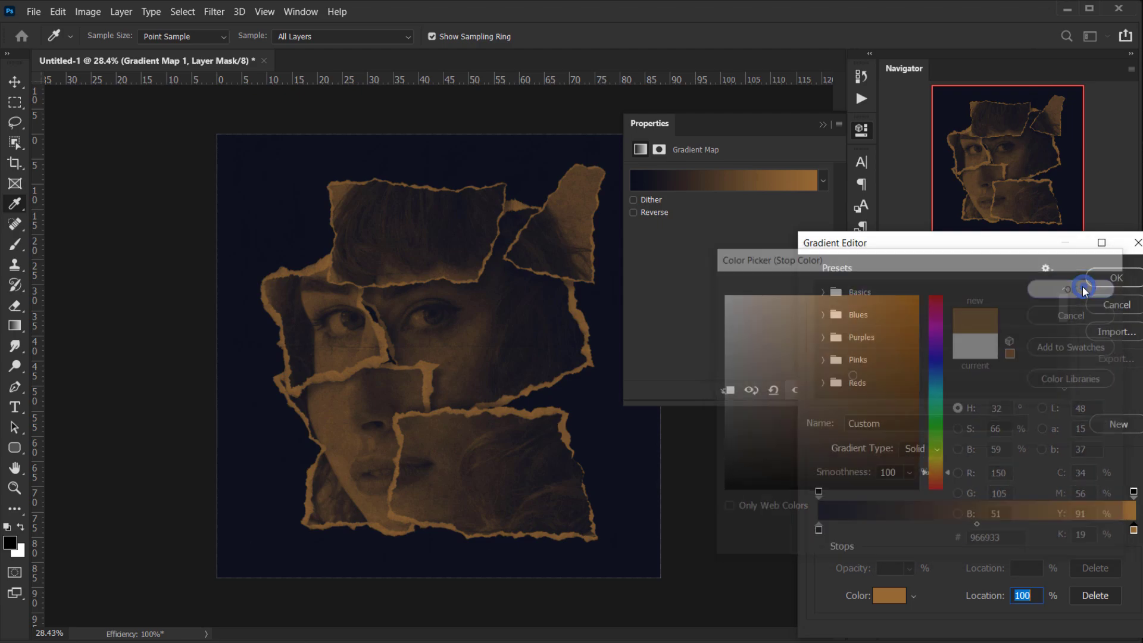
pyautogui.click(1112, 279)
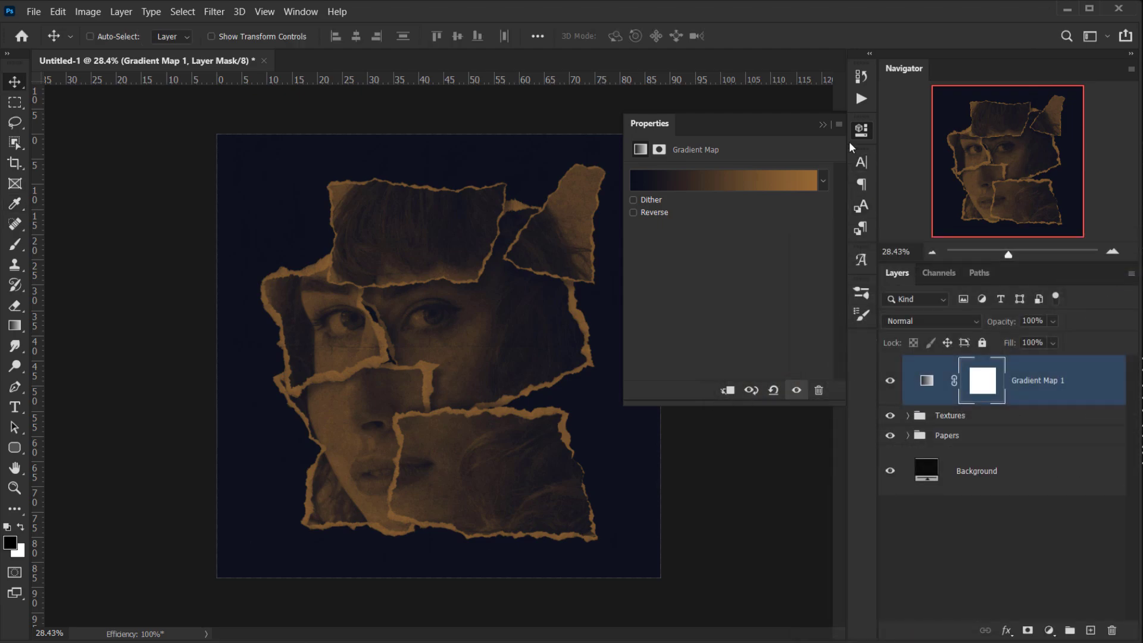
pyautogui.click(823, 124)
# Step: Lower the Gradient Map 1 layer's opacity to 25%, comparing the collage with and without the adjustment
pyautogui.moveTo(1009, 322); pyautogui.dragTo(1064, 325)
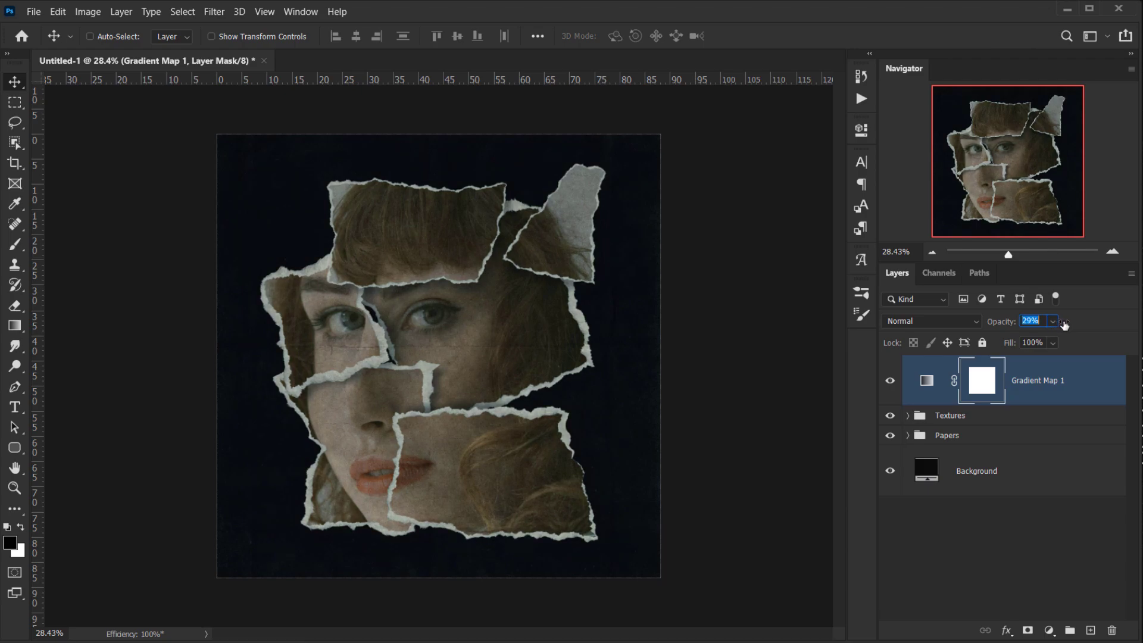
pyautogui.click(890, 380)
pyautogui.click(890, 380)
pyautogui.scroll(5, 439, 364)
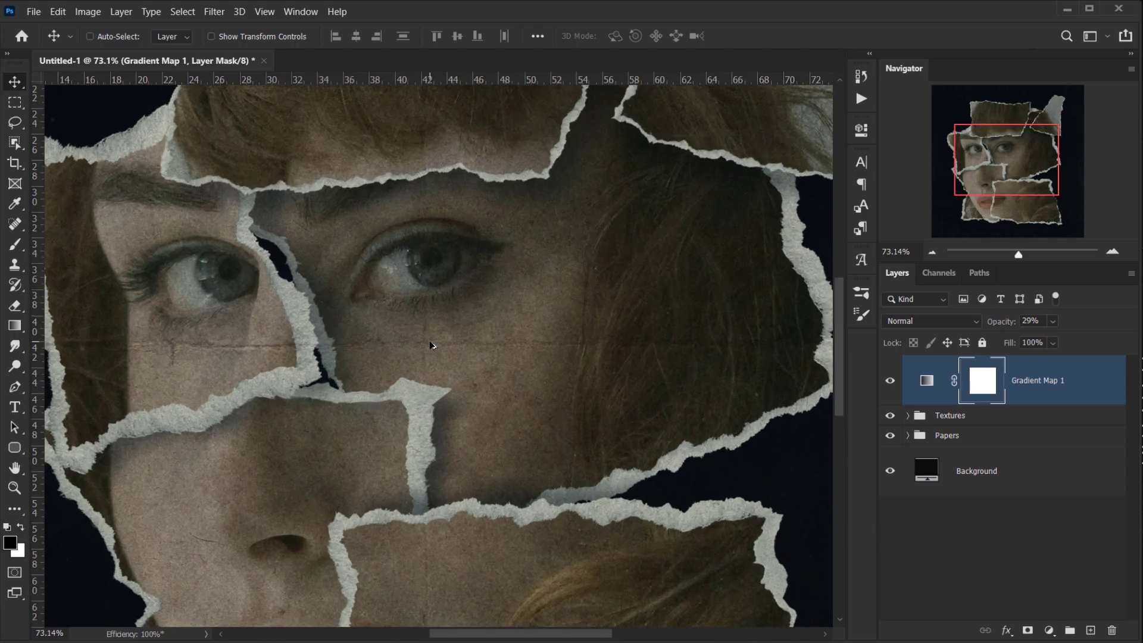
pyautogui.scroll(-4, 438, 364)
pyautogui.click(890, 380)
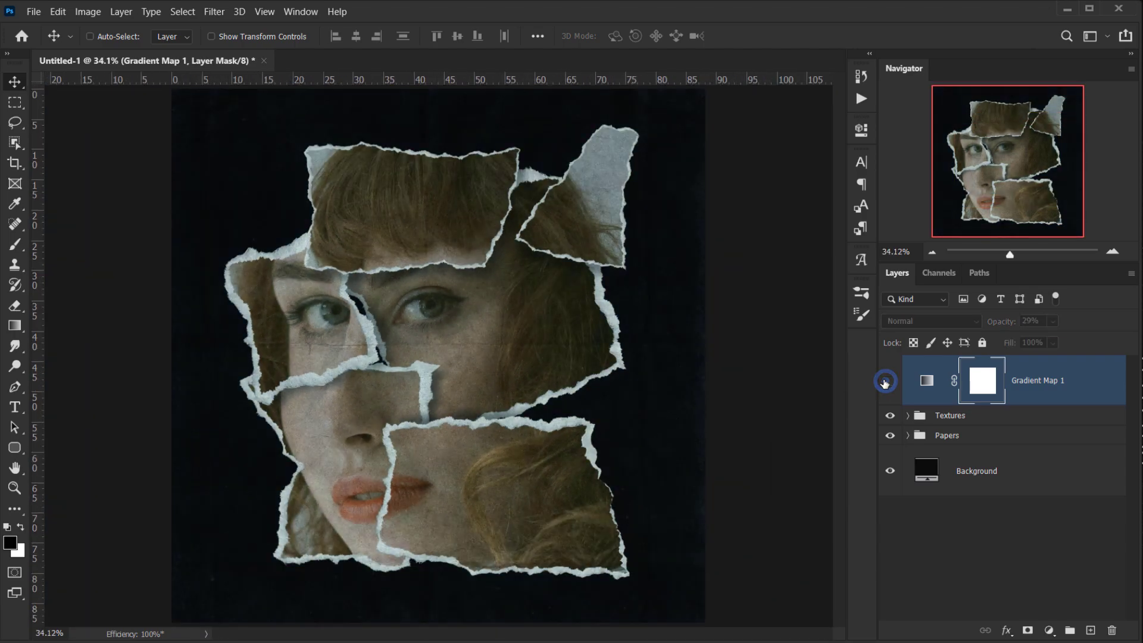
pyautogui.click(889, 380)
pyautogui.scroll(3, 380, 363)
pyautogui.scroll(-4, 381, 363)
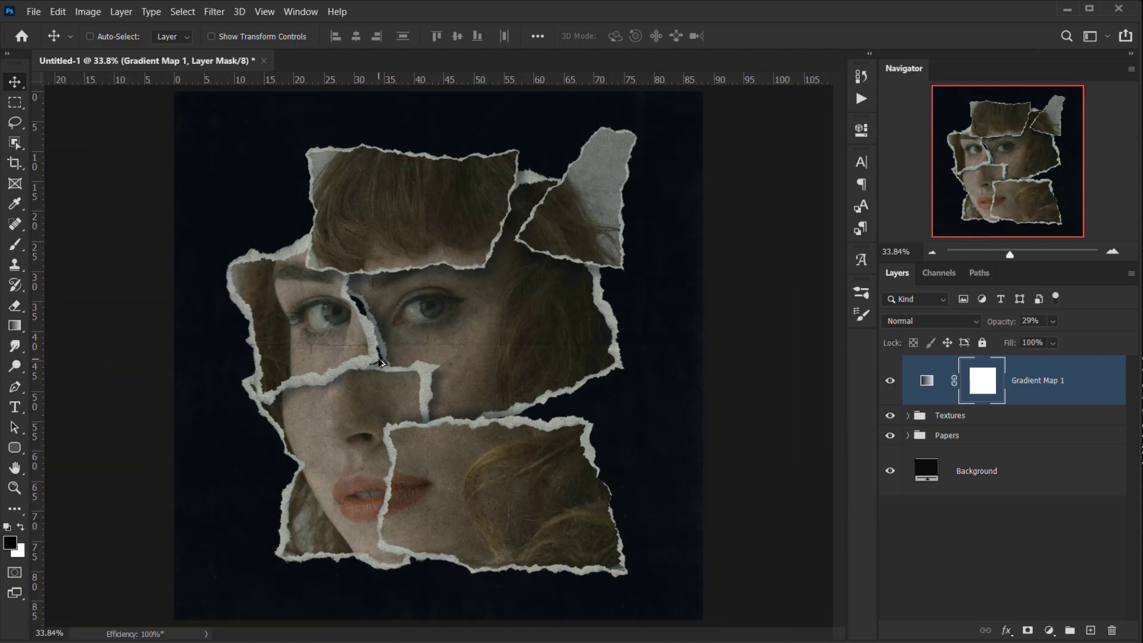
pyautogui.moveTo(1004, 323); pyautogui.dragTo(1001, 324)
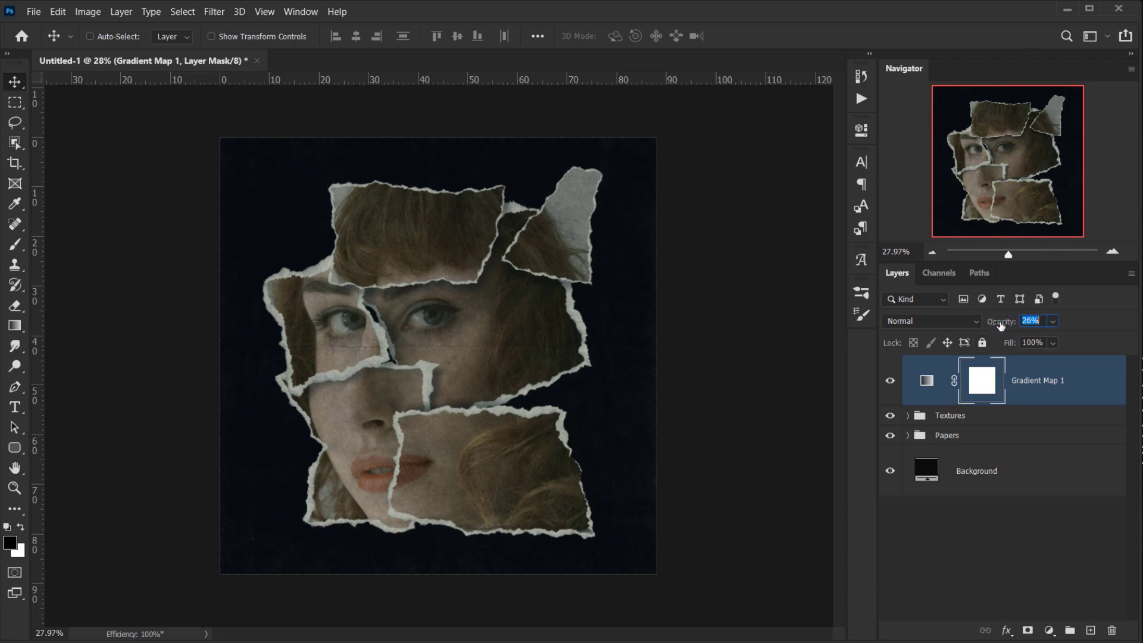
pyautogui.click(889, 380)
pyautogui.click(890, 380)
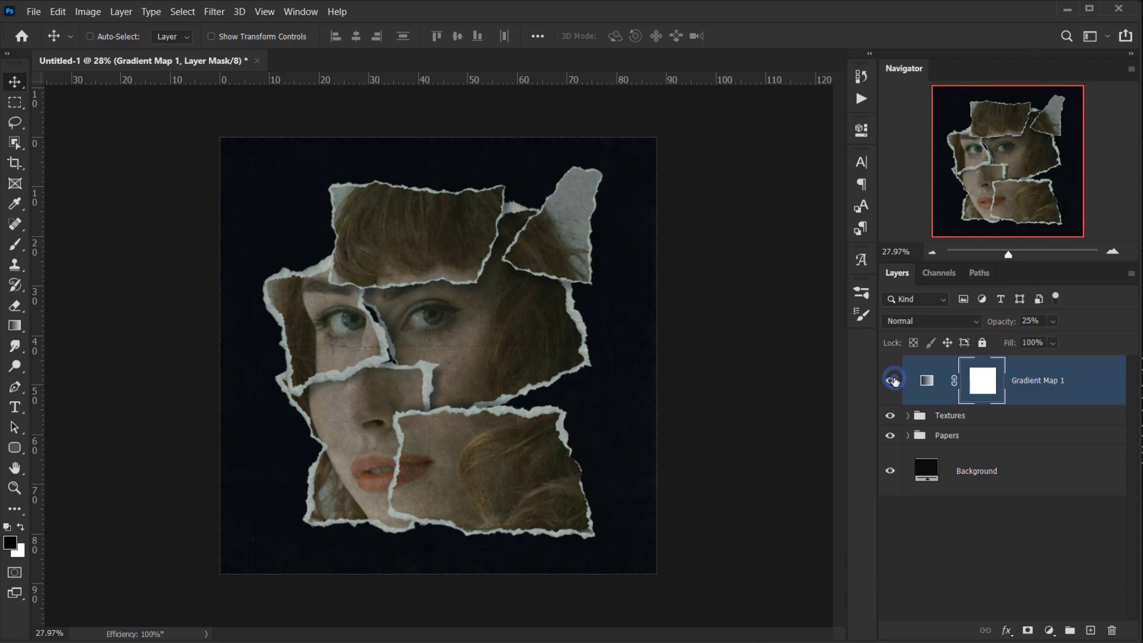
pyautogui.scroll(2, 441, 396)
pyautogui.scroll(1, 442, 395)
pyautogui.scroll(-2, 442, 395)
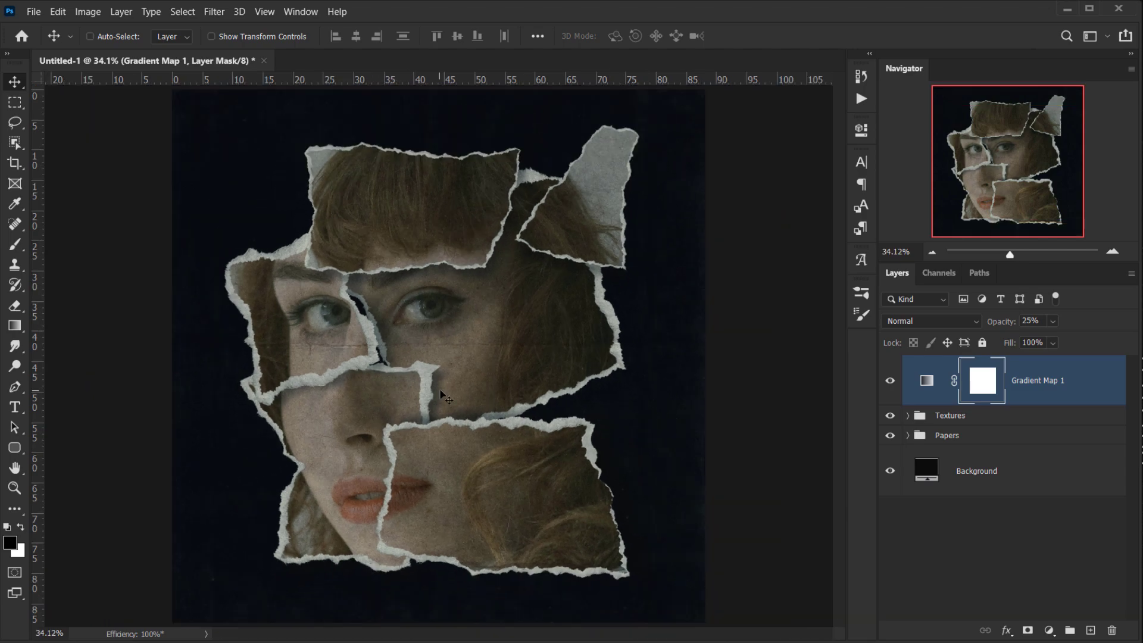
# Step: Add a Color Lookup adjustment layer above Gradient Map 1 using the Fuji ETERNA 250D Kodak 2395 3D LUT
pyautogui.click(1058, 631)
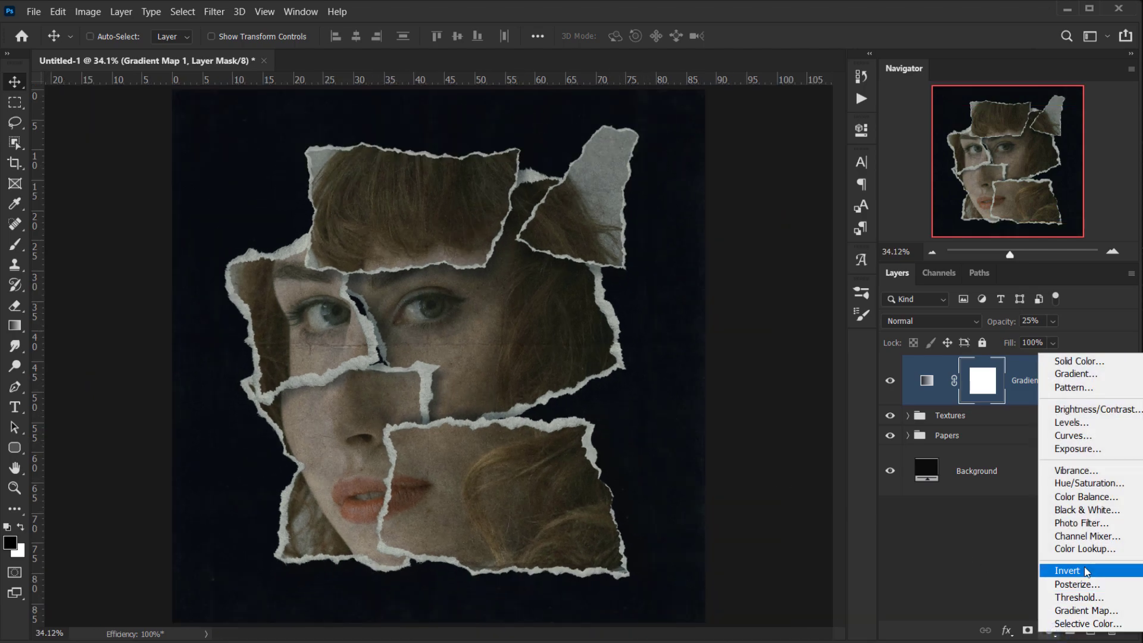
pyautogui.click(1084, 548)
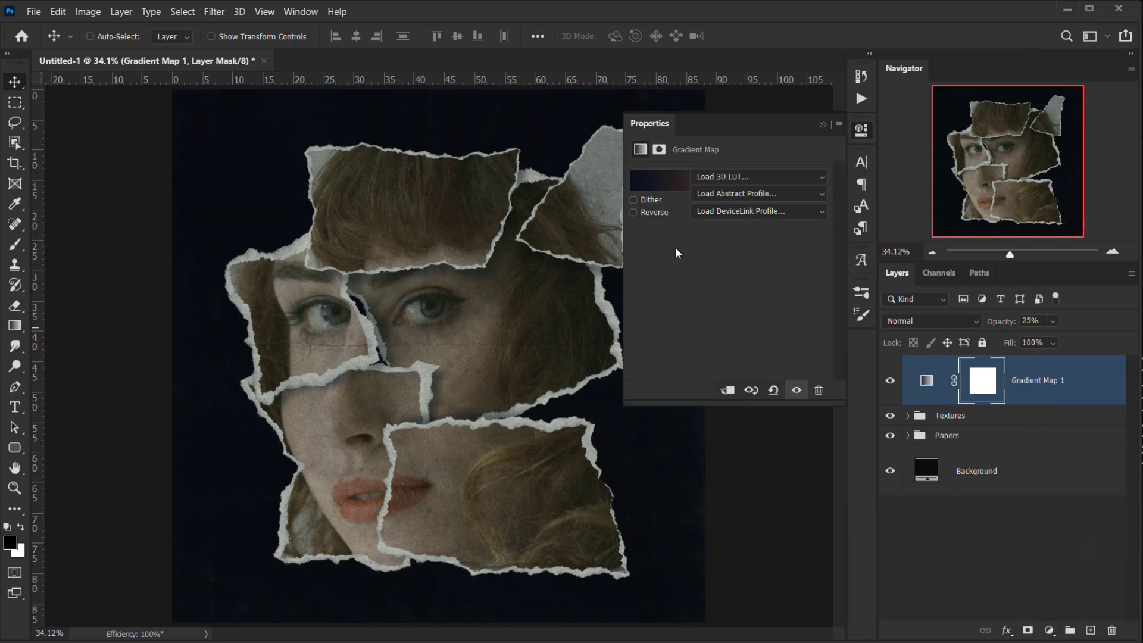
pyautogui.click(745, 176)
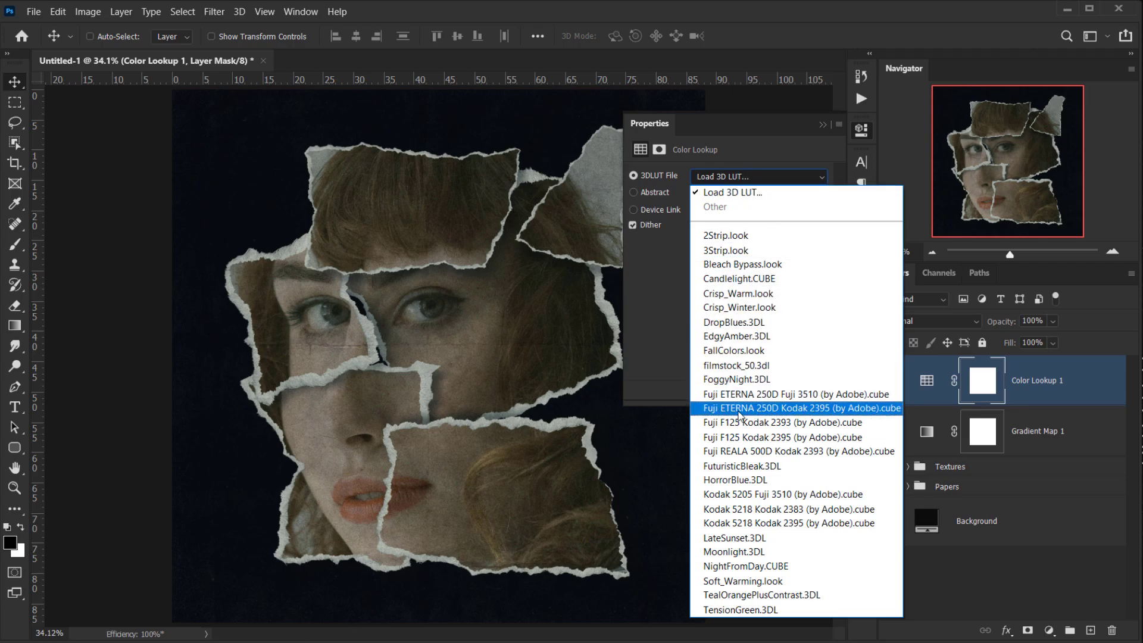
pyautogui.click(819, 408)
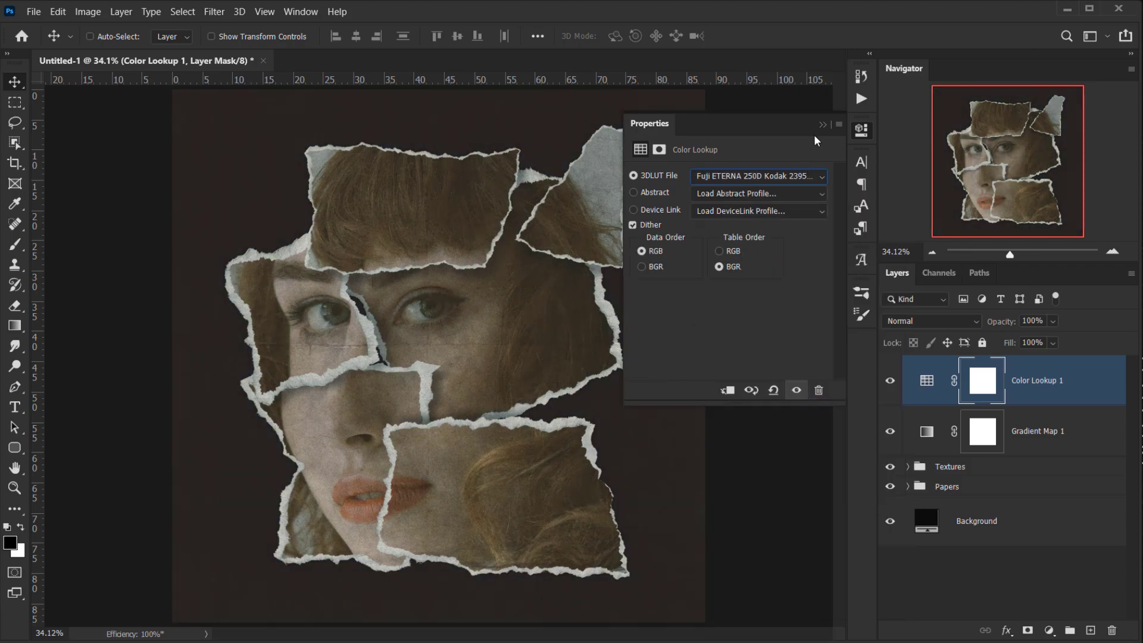
pyautogui.click(821, 125)
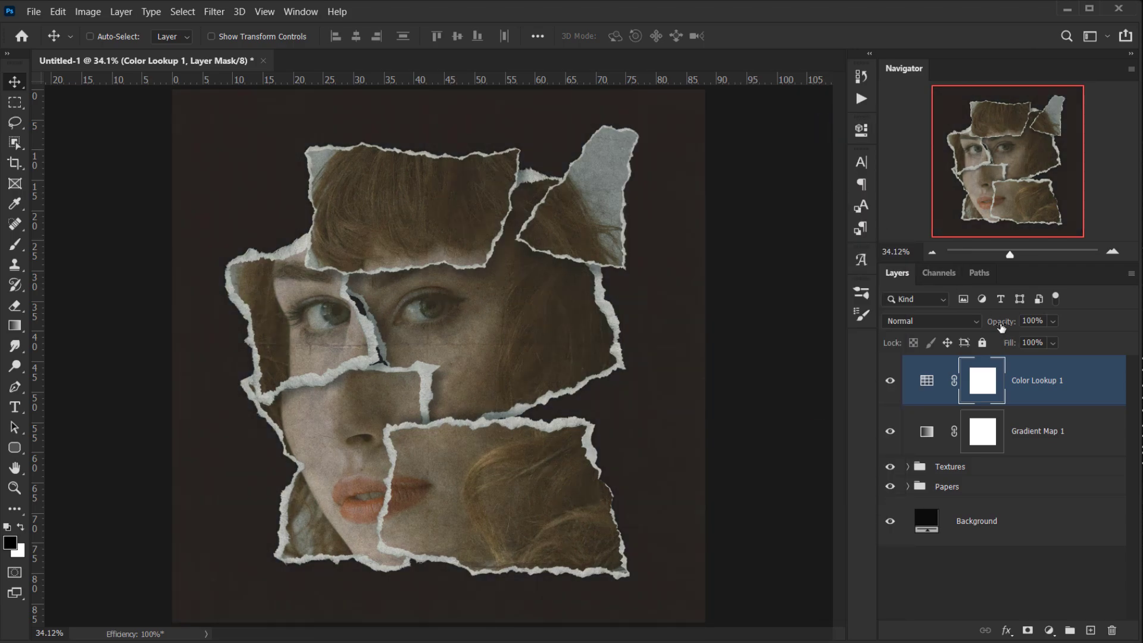
# Step: Lower the Color Lookup 1 layer's opacity to 20%, toggling its visibility to judge the effect
pyautogui.moveTo(1009, 325); pyautogui.dragTo(959, 331)
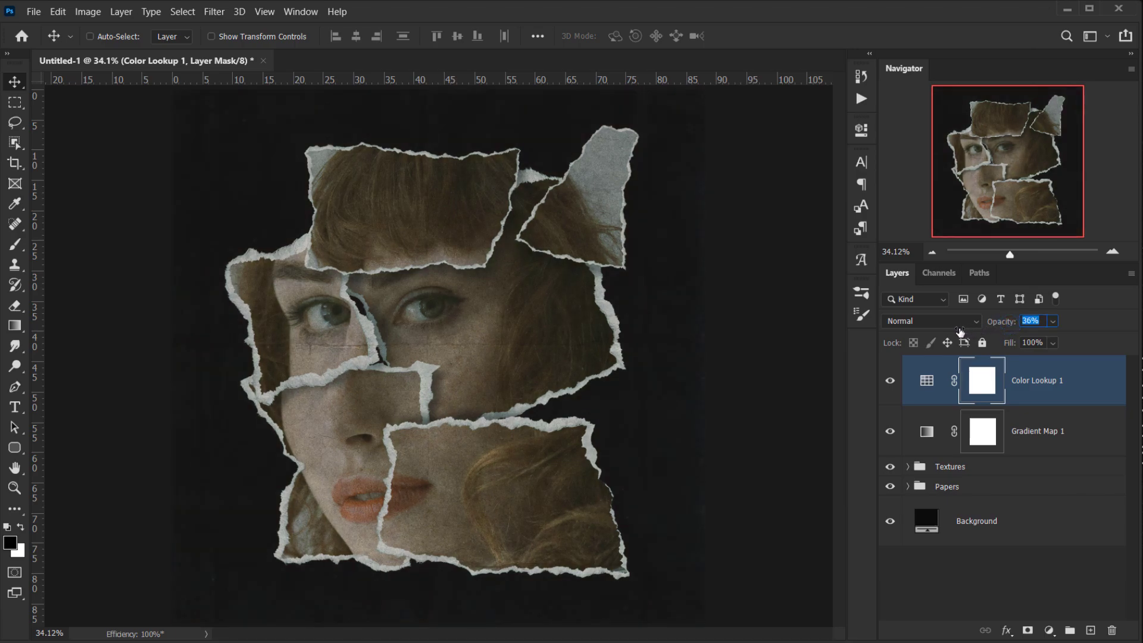
pyautogui.click(890, 381)
pyautogui.click(891, 383)
pyautogui.moveTo(1012, 322); pyautogui.dragTo(1007, 325)
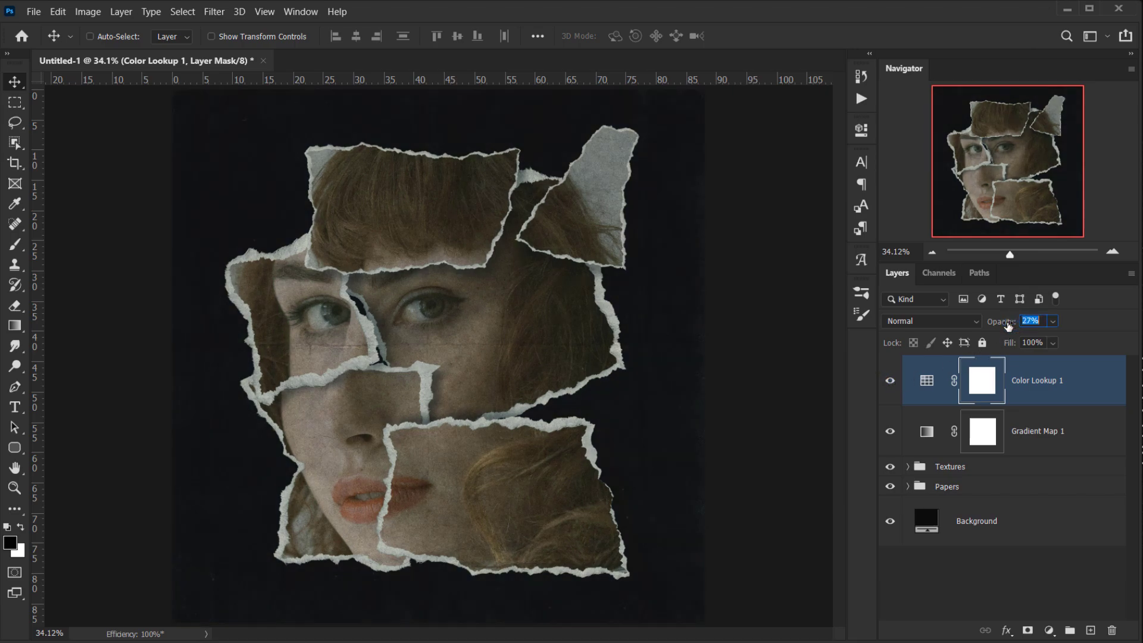
pyautogui.click(885, 381)
pyautogui.click(884, 381)
pyautogui.click(884, 381)
pyautogui.click(885, 382)
pyautogui.moveTo(1005, 323); pyautogui.dragTo(1003, 325)
pyautogui.scroll(-1, 410, 404)
pyautogui.scroll(-1, 409, 405)
# Step: Add a Levels adjustment layer on top with input levels 8, 1.00 and 217, checking the collage with and without it
pyautogui.click(1049, 630)
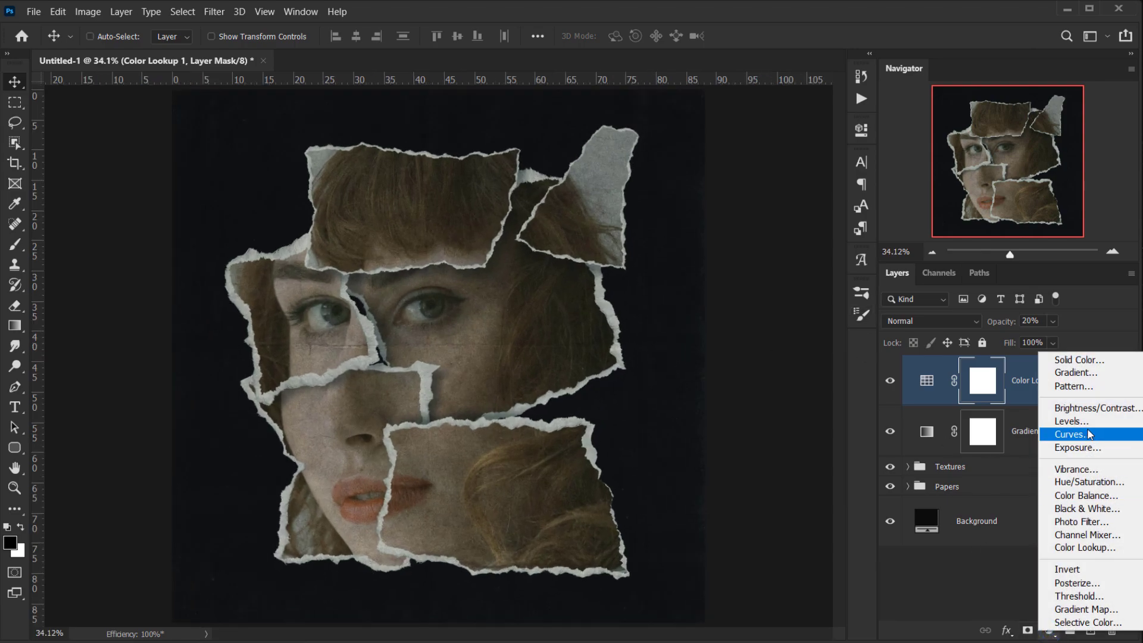
pyautogui.click(1071, 421)
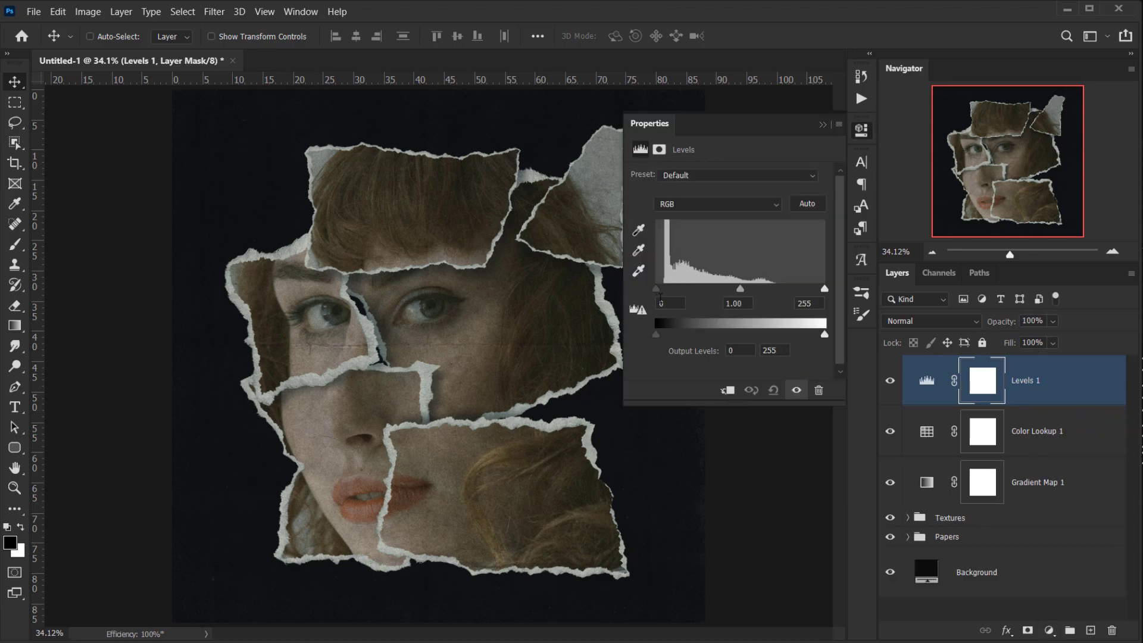
pyautogui.moveTo(657, 288); pyautogui.dragTo(663, 292)
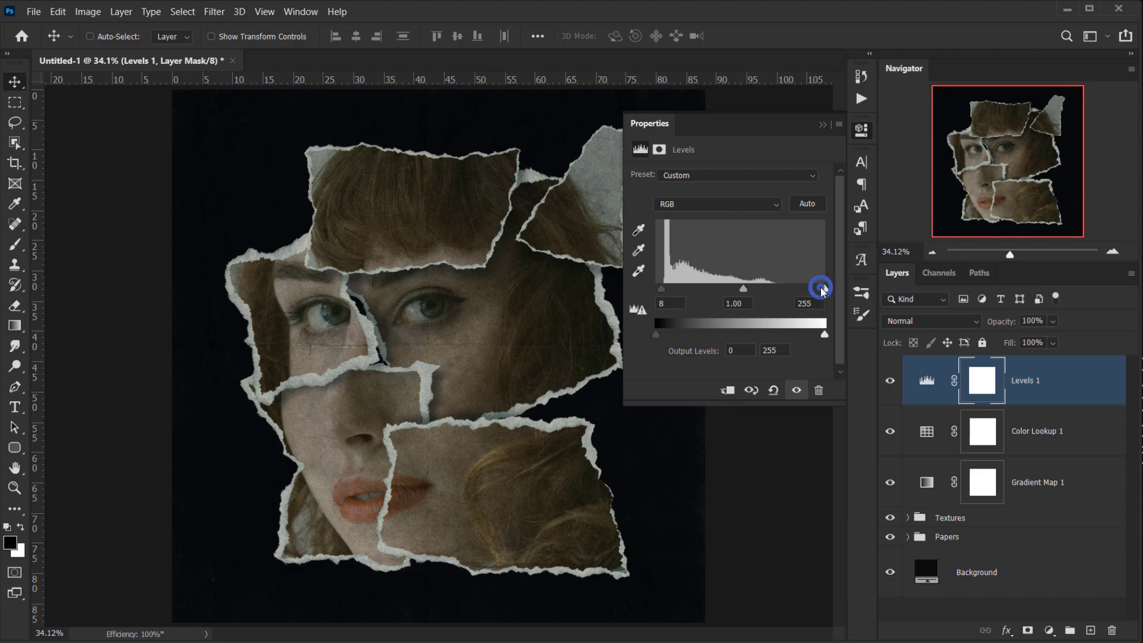
pyautogui.moveTo(822, 290); pyautogui.dragTo(803, 291)
pyautogui.moveTo(731, 289); pyautogui.dragTo(729, 289)
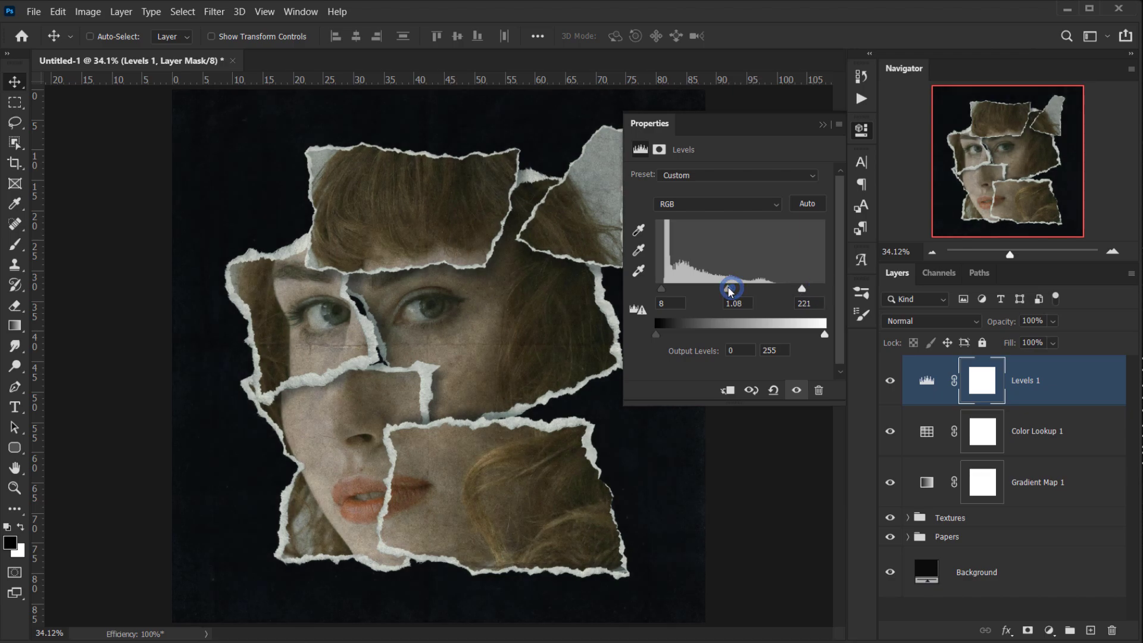
pyautogui.moveTo(798, 293); pyautogui.dragTo(802, 294)
pyautogui.click(889, 380)
pyautogui.click(890, 381)
pyautogui.click(889, 381)
pyautogui.click(889, 381)
pyautogui.hotkey('ctrl', '-')
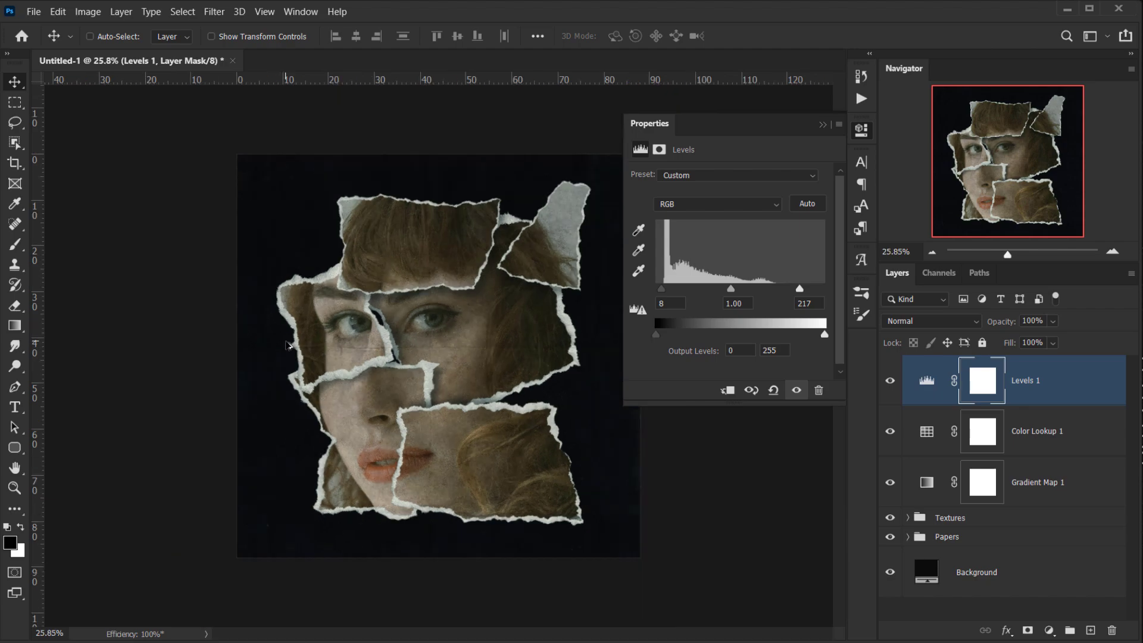
pyautogui.click(820, 122)
# Step: Reduce the Levels 1 layer's opacity to 50% and compare the collage before and after the adjustment
pyautogui.click(890, 386)
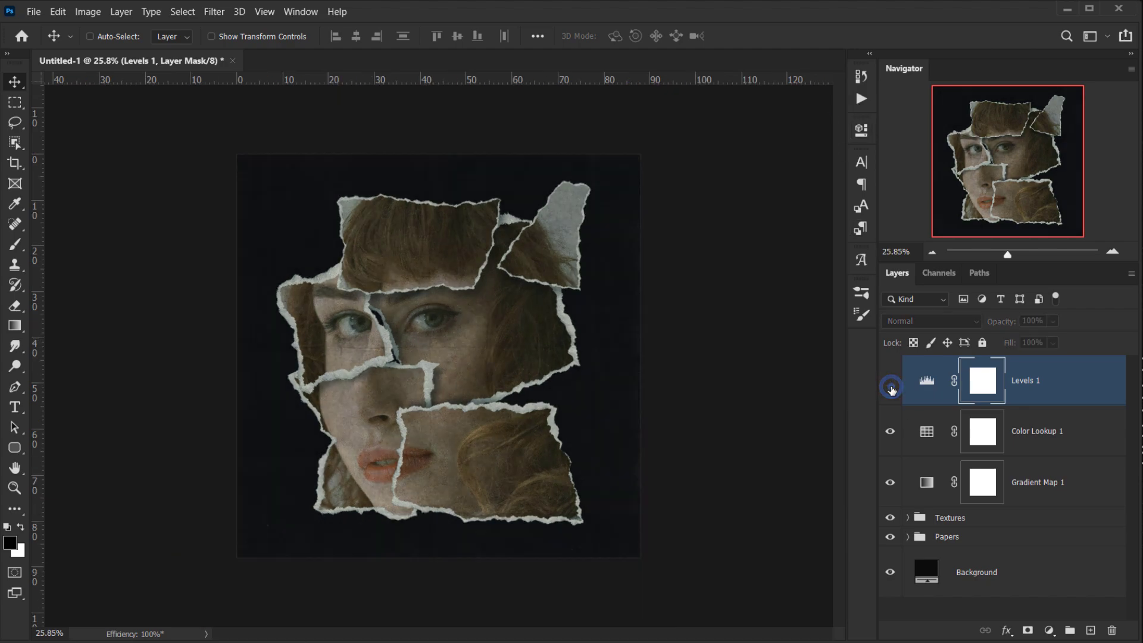
pyautogui.click(891, 390)
pyautogui.hotkey('ctrl', '+')
pyautogui.moveTo(1002, 322); pyautogui.dragTo(986, 329)
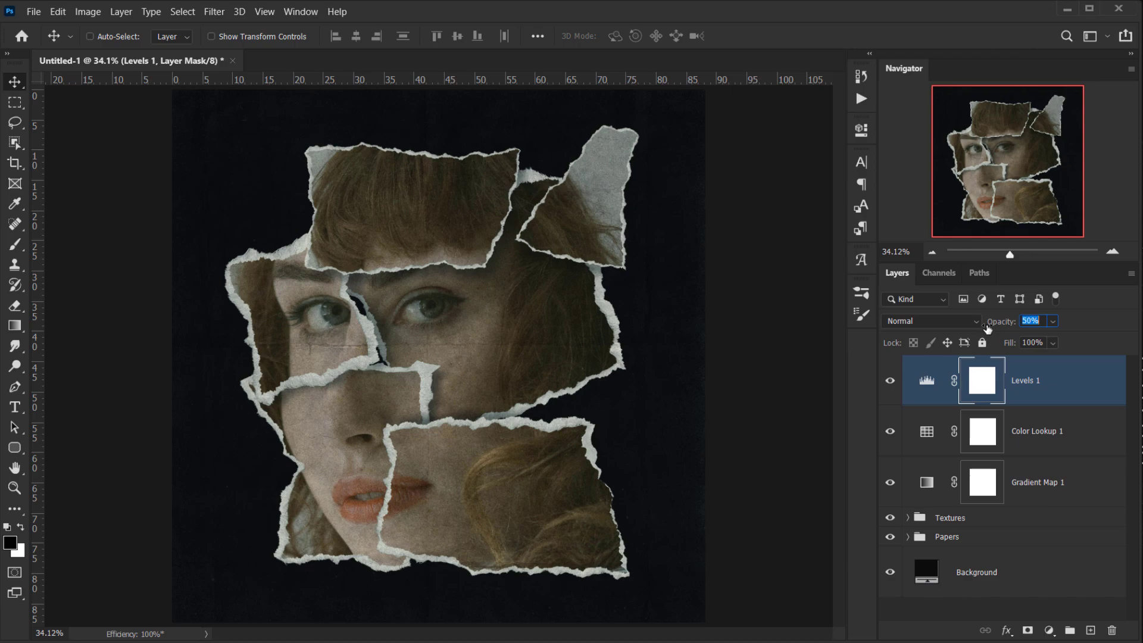
pyautogui.click(890, 382)
pyautogui.click(890, 382)
pyautogui.hotkey('ctrl', '-')
pyautogui.scroll(4, 470, 405)
pyautogui.scroll(-3, 485, 387)
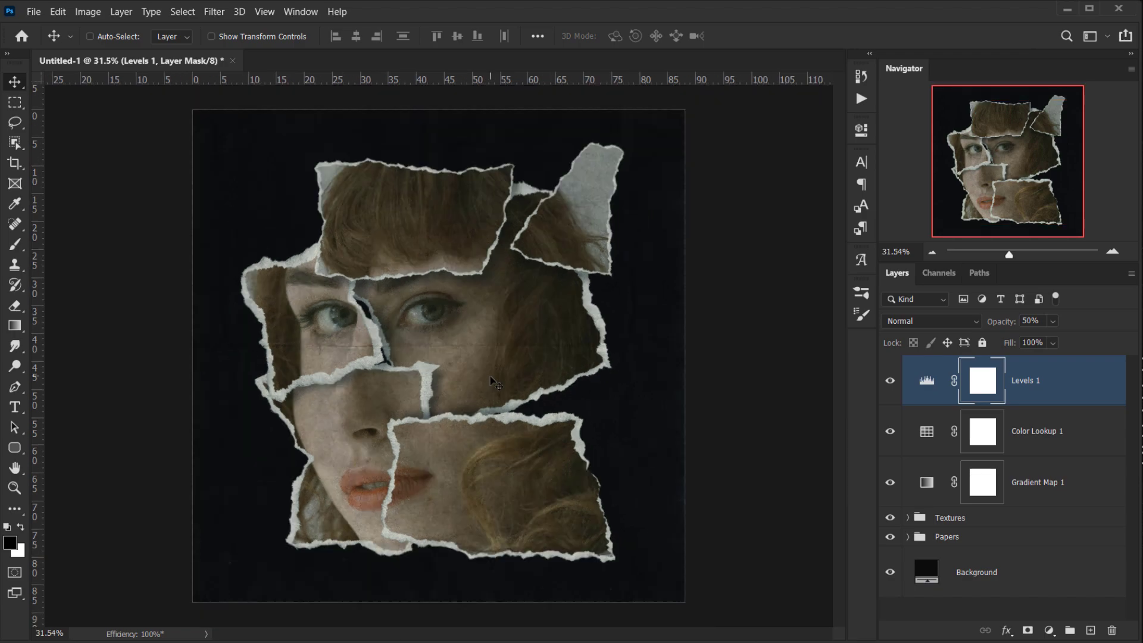
pyautogui.scroll(1, 494, 382)
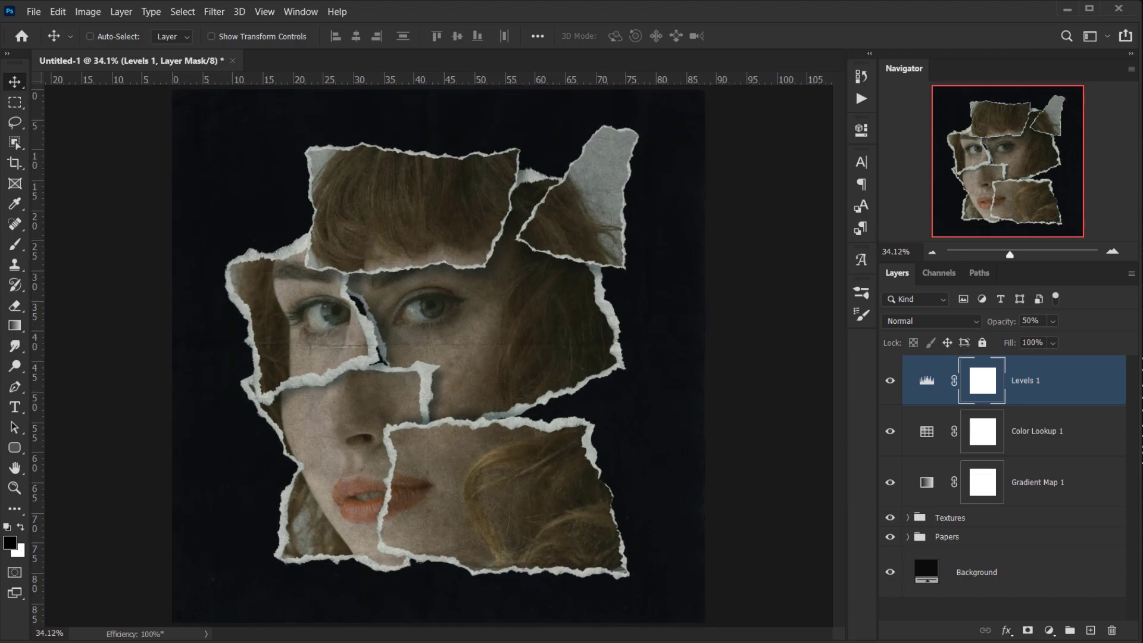
# Step: Place Grungy Border Texture.png from the Torned Papers Effect folder over the whole canvas as the top layer
pyautogui.hotkey('alt', 'Tab')
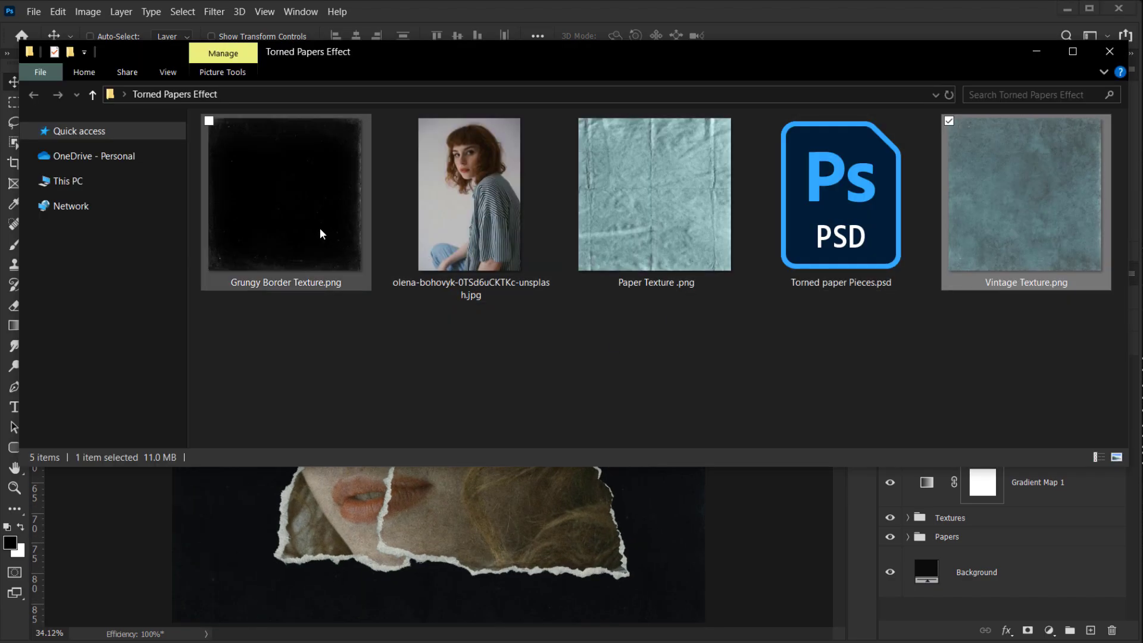
pyautogui.moveTo(320, 228); pyautogui.dragTo(440, 562)
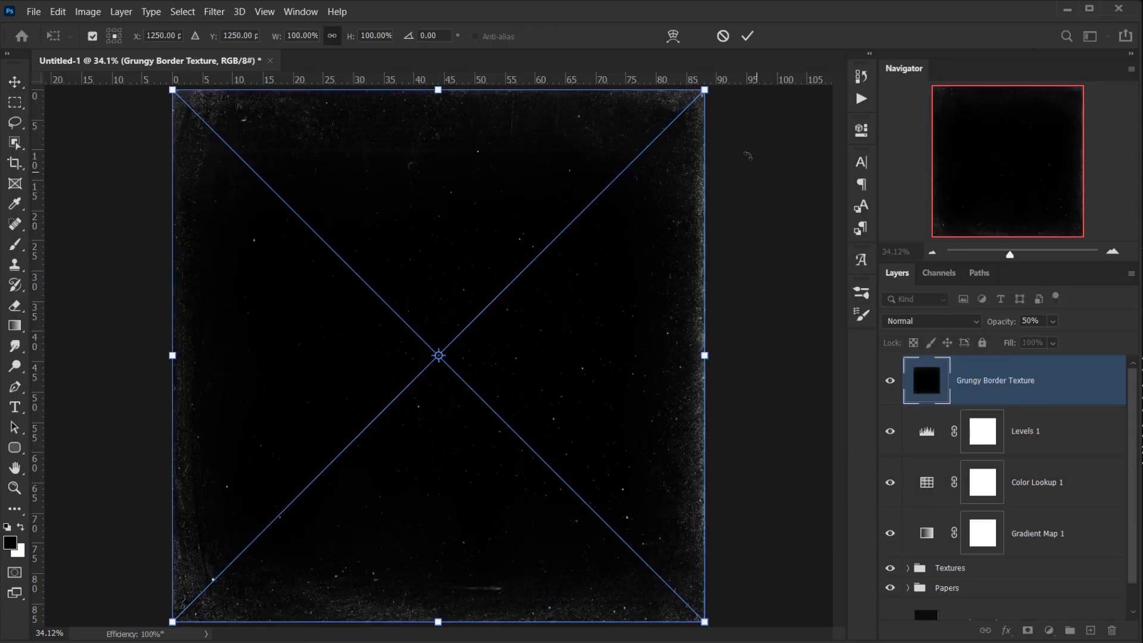
pyautogui.click(747, 38)
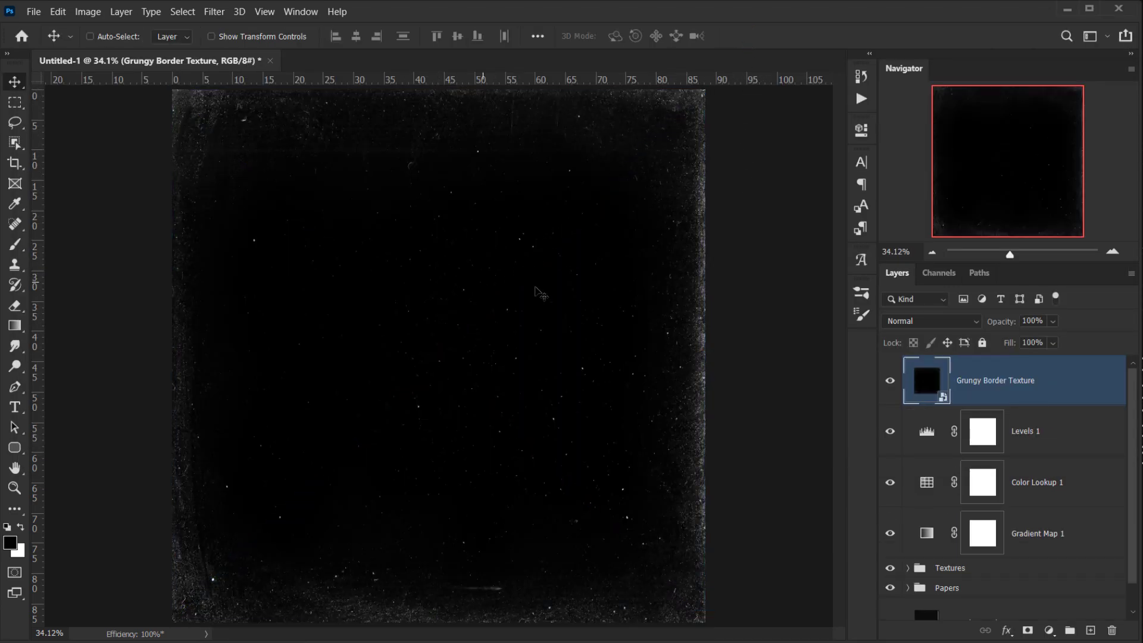
# Step: Set the Grungy Border Texture layer to Screen blending at 61% opacity and view the collage without the interface panels
pyautogui.click(937, 322)
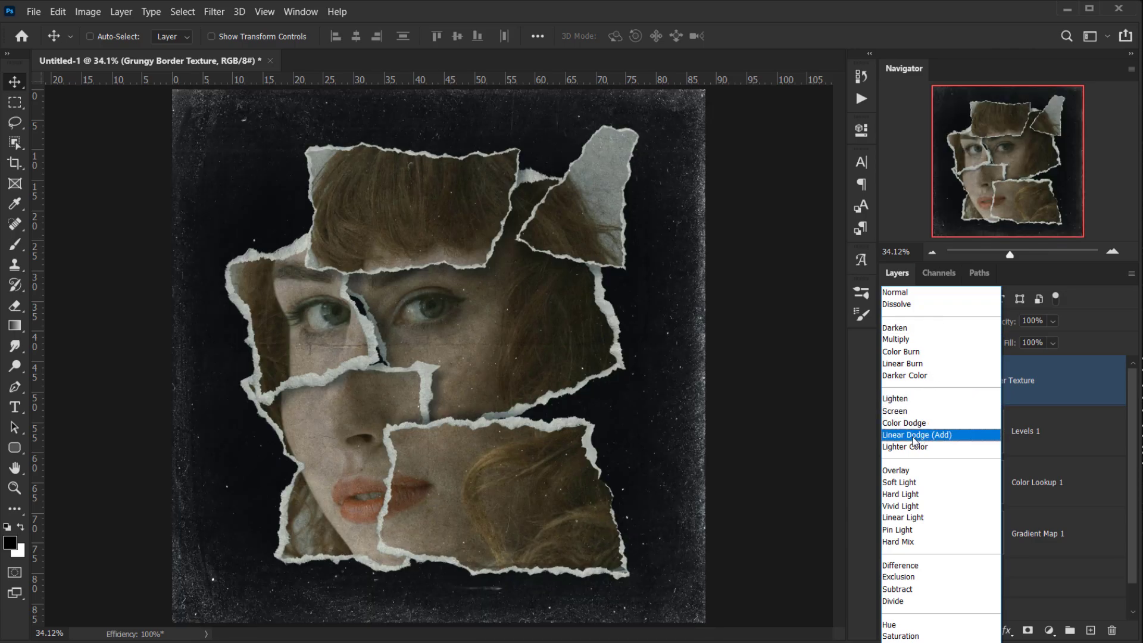
pyautogui.click(901, 415)
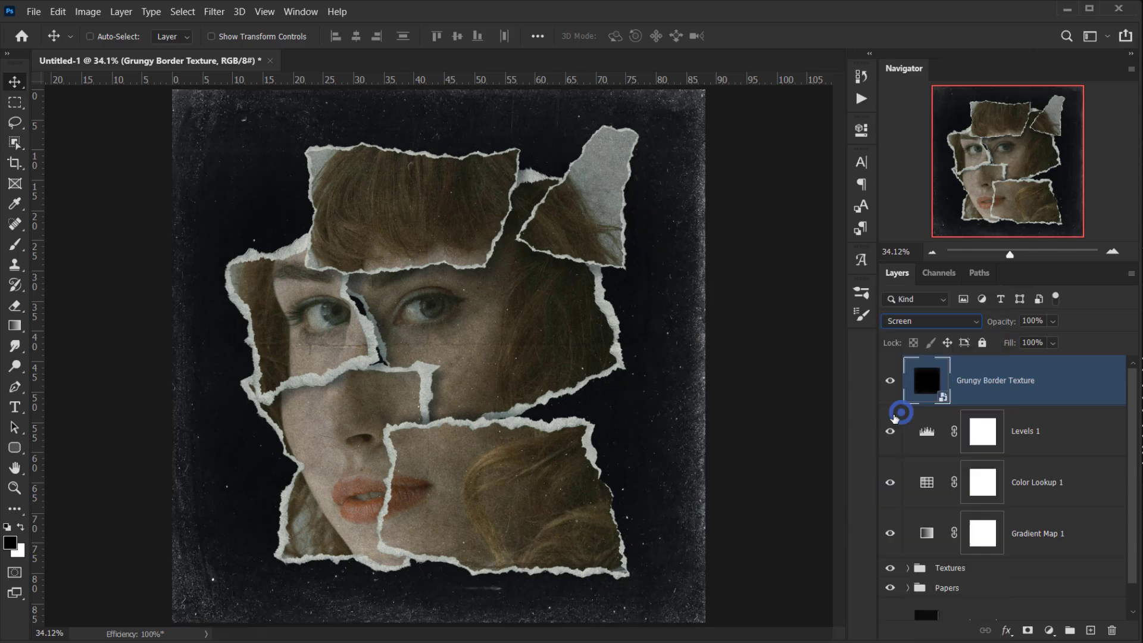
pyautogui.moveTo(1000, 324); pyautogui.dragTo(971, 329)
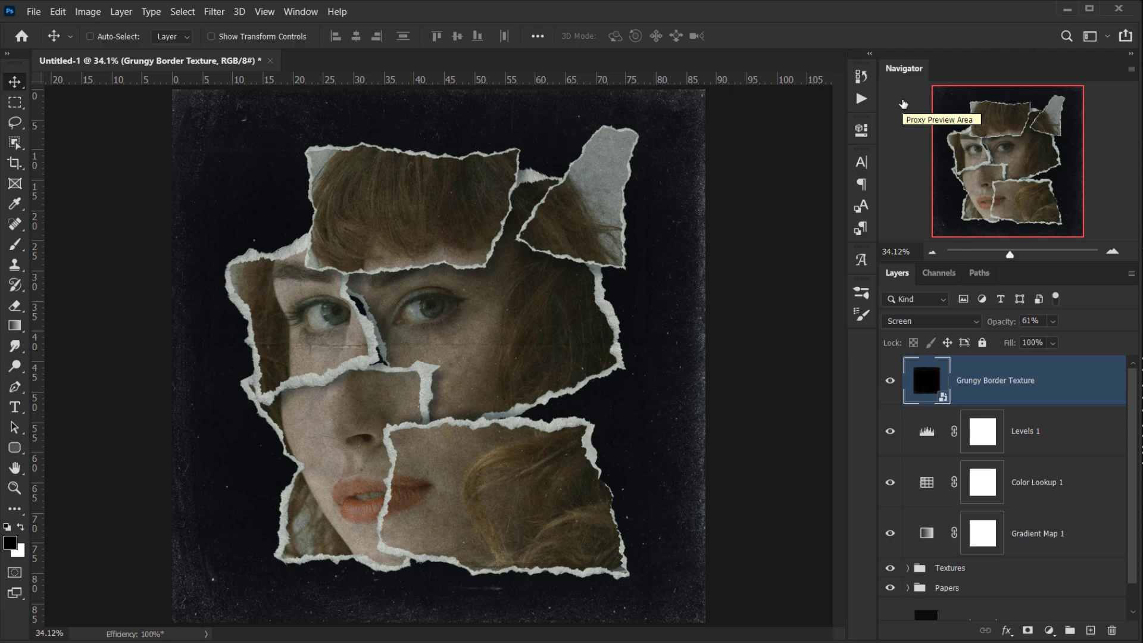
pyautogui.press('Tab')
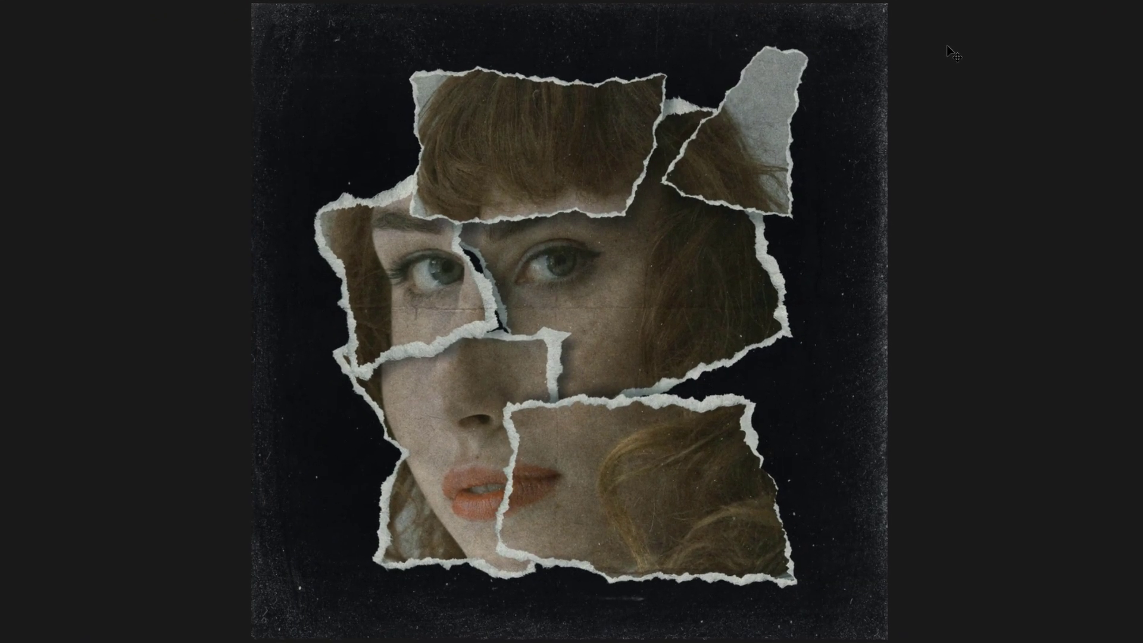